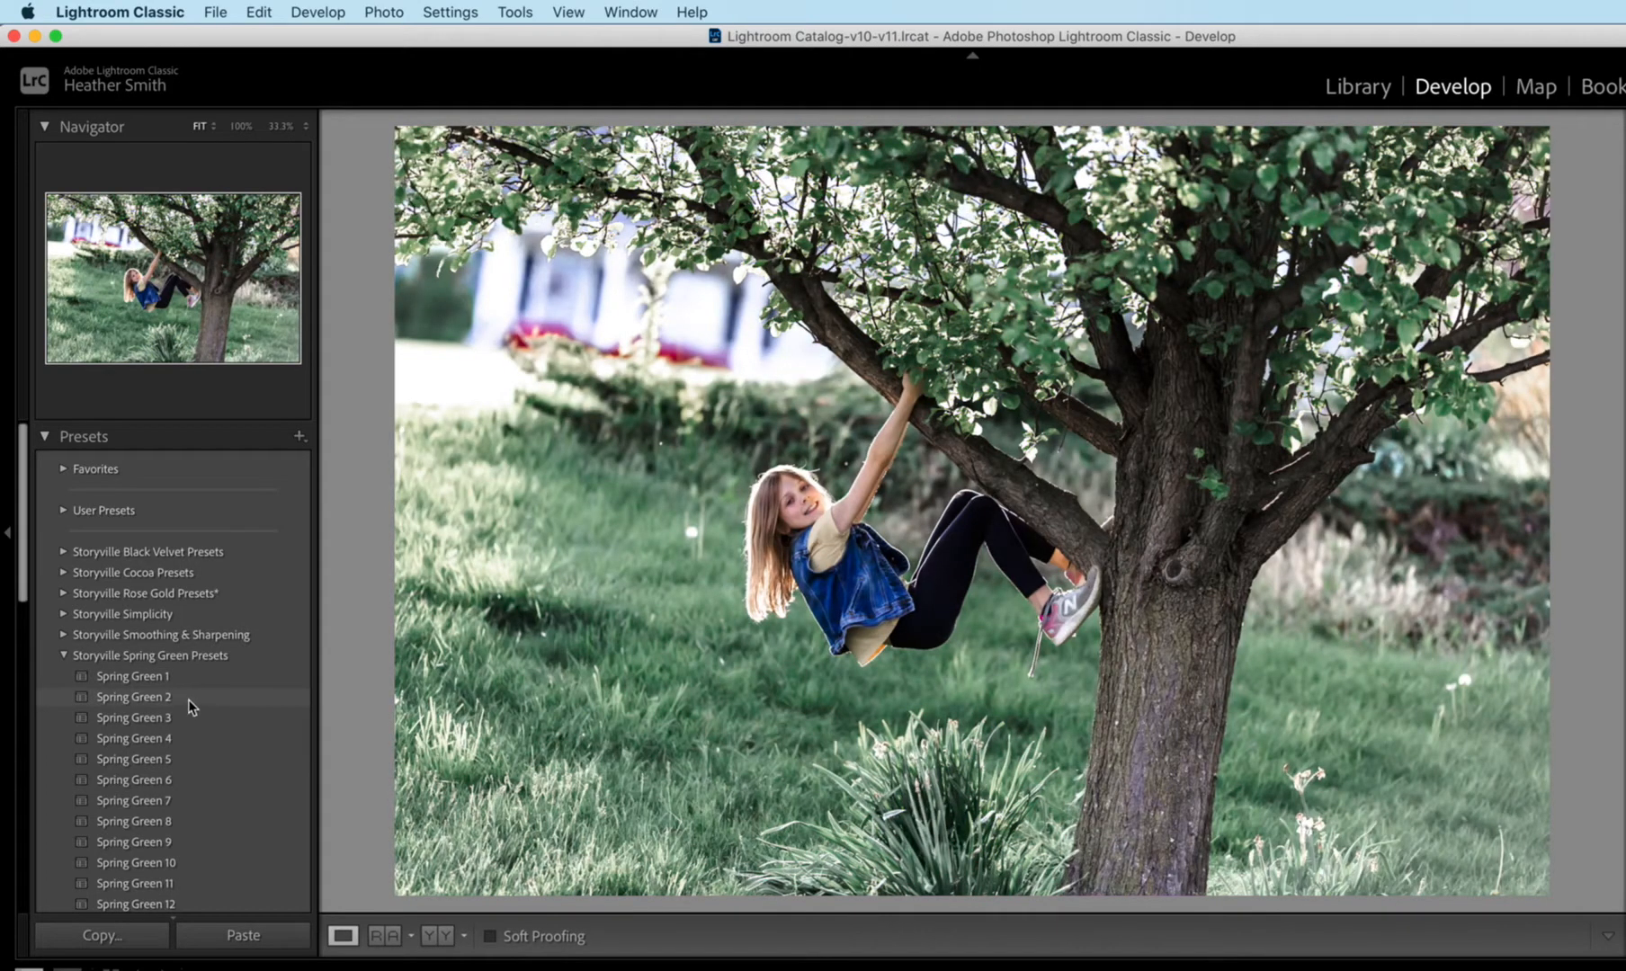
- Try the Spring Green 2 preset on the photo and undo it
{"action": "left_click", "coordinate": [192, 699]}
{"action": "key", "text": "super+z"}
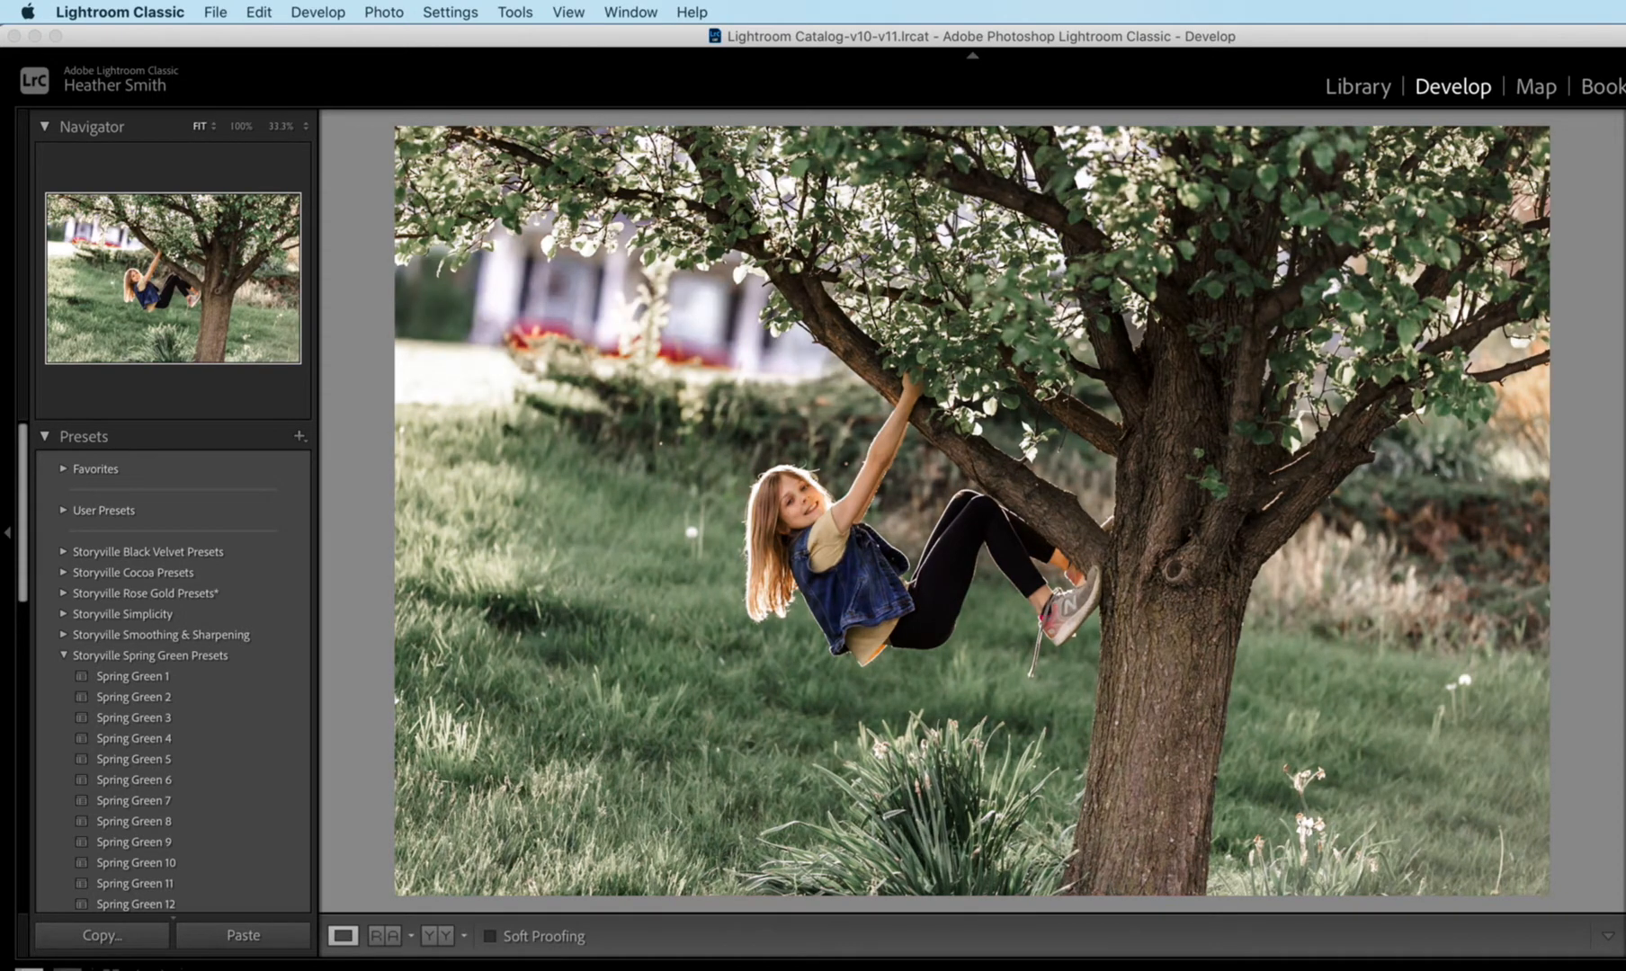
- Straighten the photo by rotating it slightly counterclockwise, and reposition it within the crop frame
{"action": "key", "text": "r"}
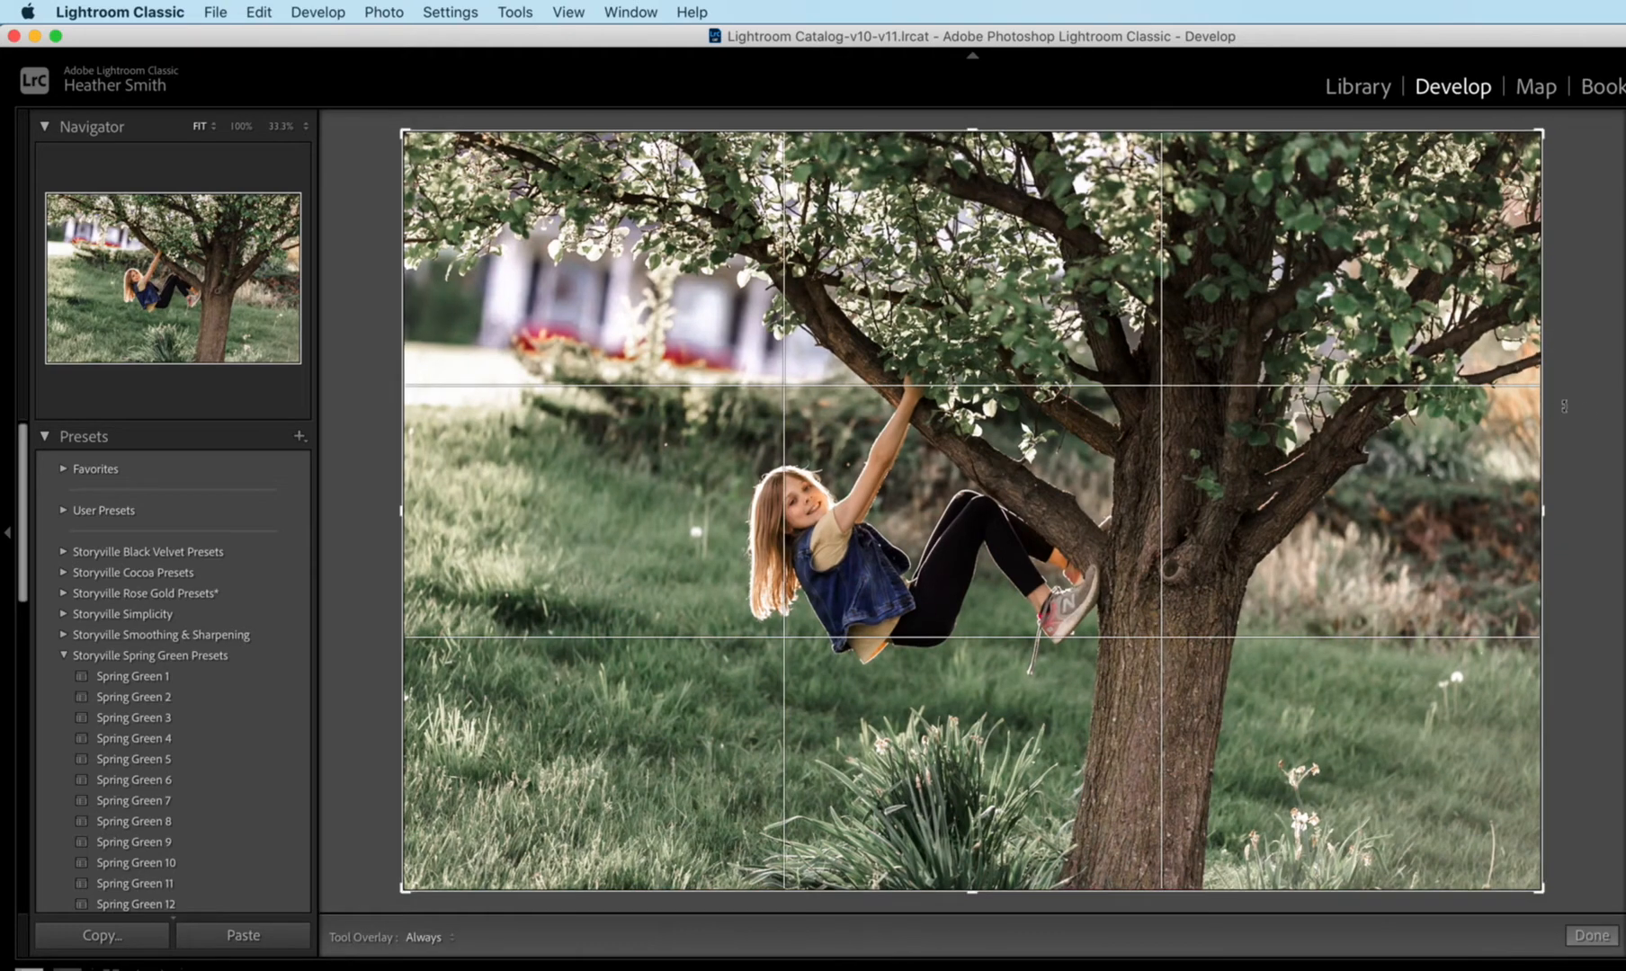
{"action": "left_click_drag", "start_coordinate": [1578, 508], "coordinate": [1587, 455]}
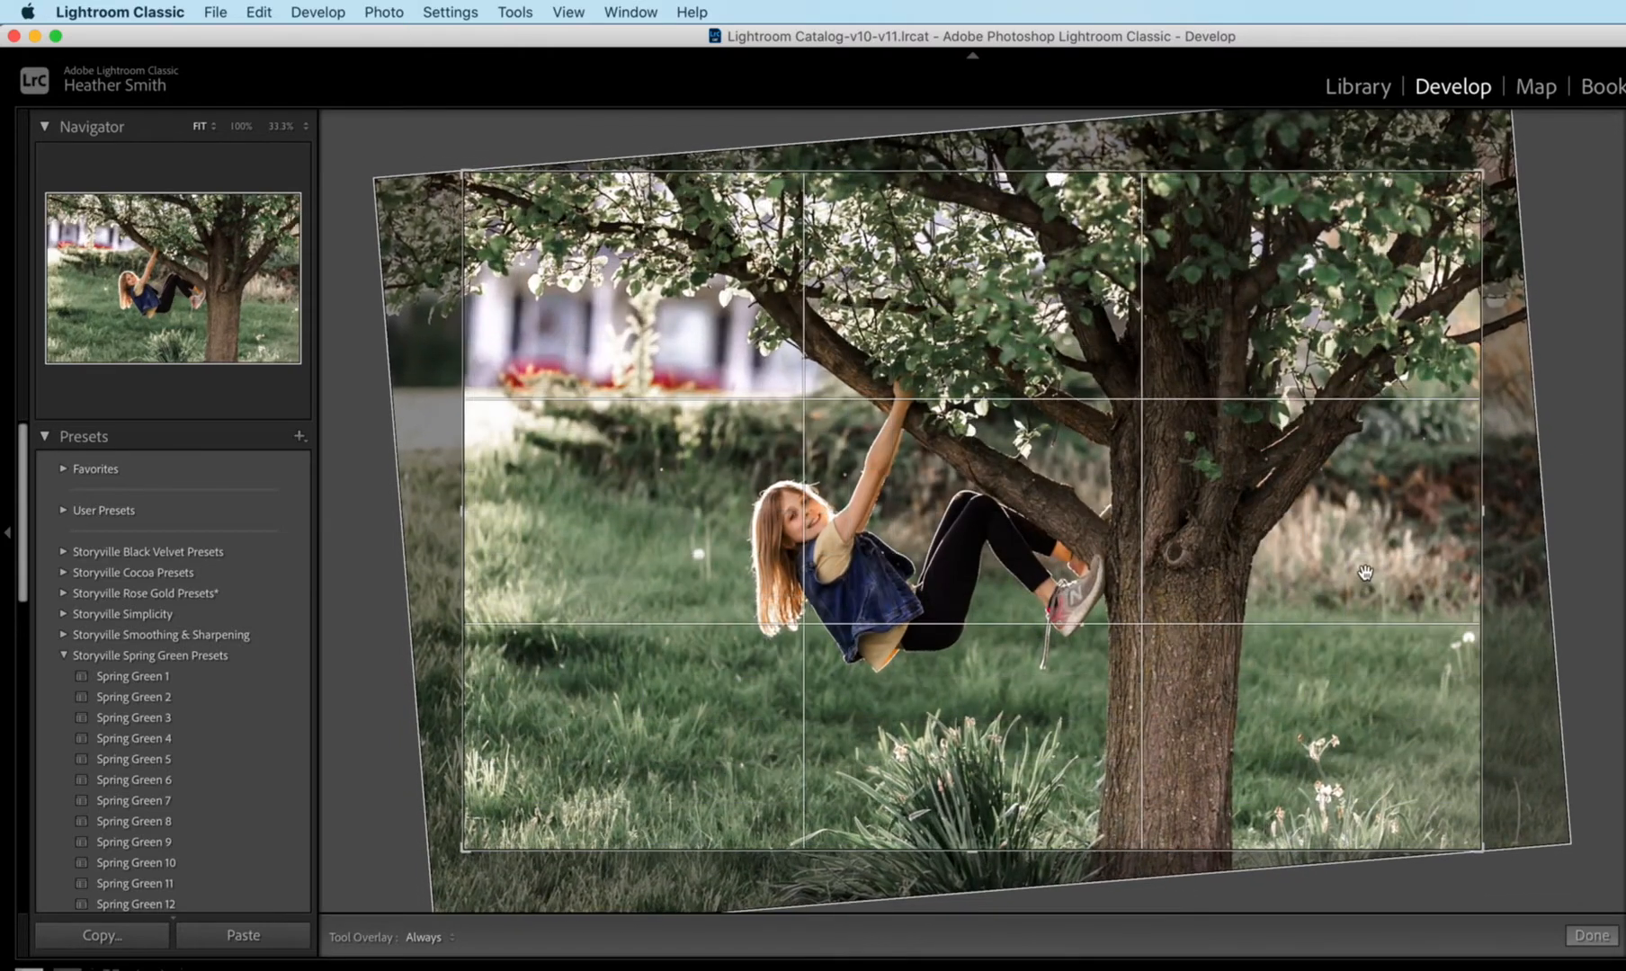
{"action": "left_click_drag", "start_coordinate": [1372, 580], "coordinate": [1400, 564]}
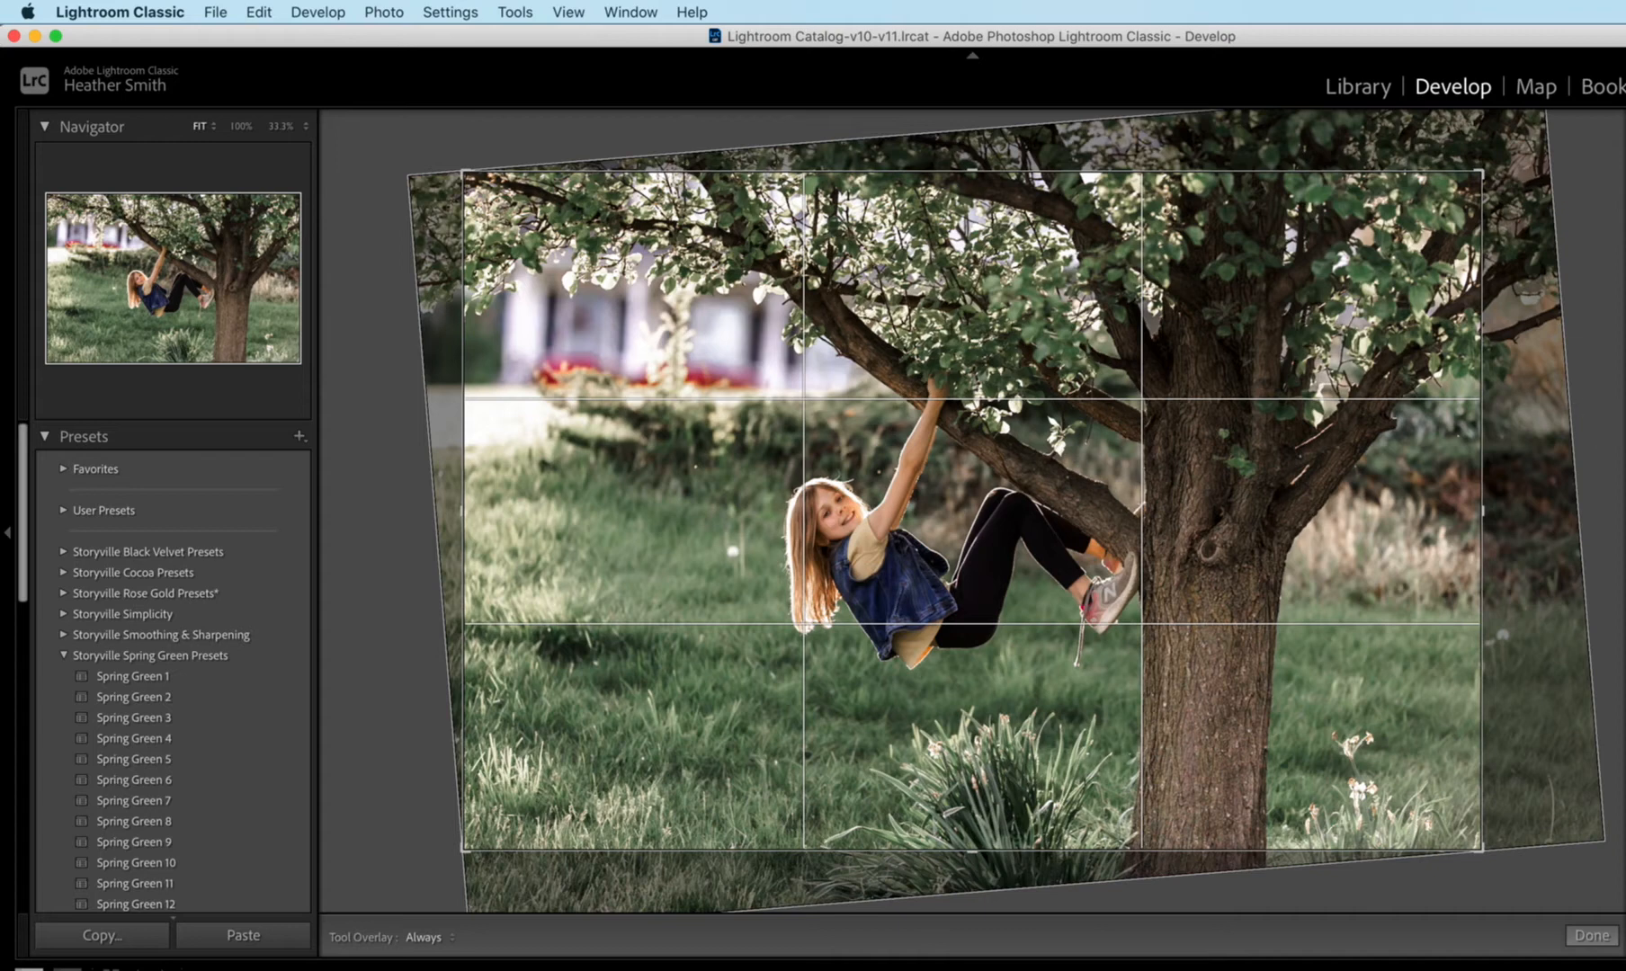
{"action": "key", "text": "Return"}
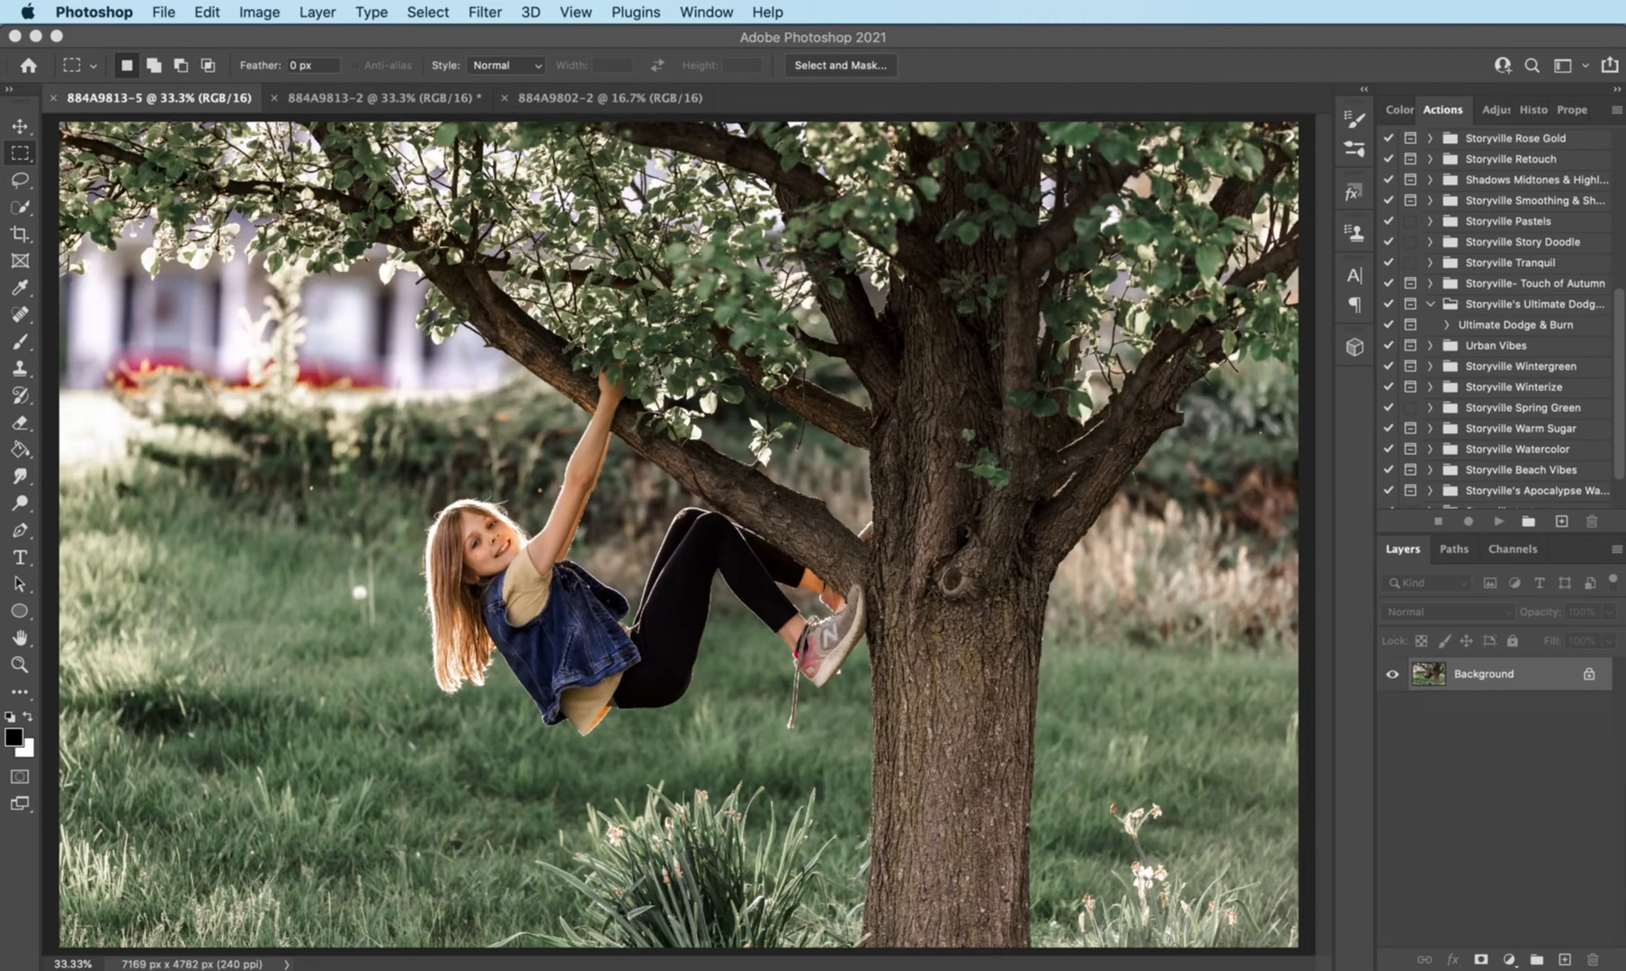
- In Photoshop, duplicate the background layer and apply the Simplicity 2 preset to the copy with the Camera Raw Filter
{"action": "left_click", "coordinate": [1485, 679]}
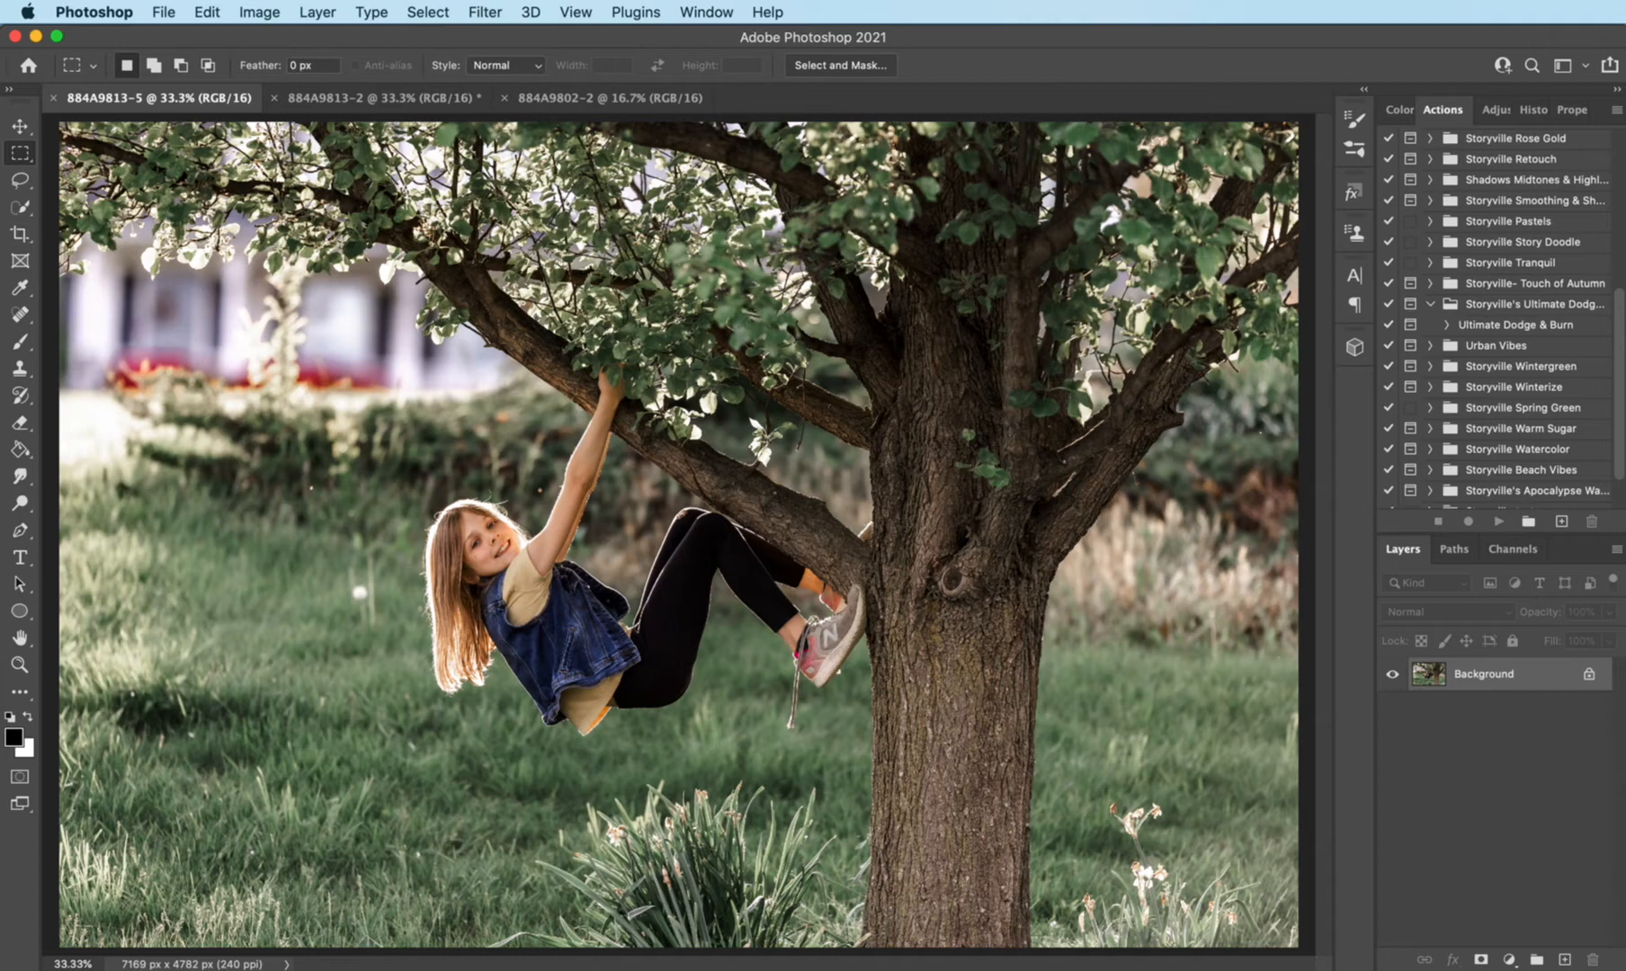
{"action": "key", "text": "super+j"}
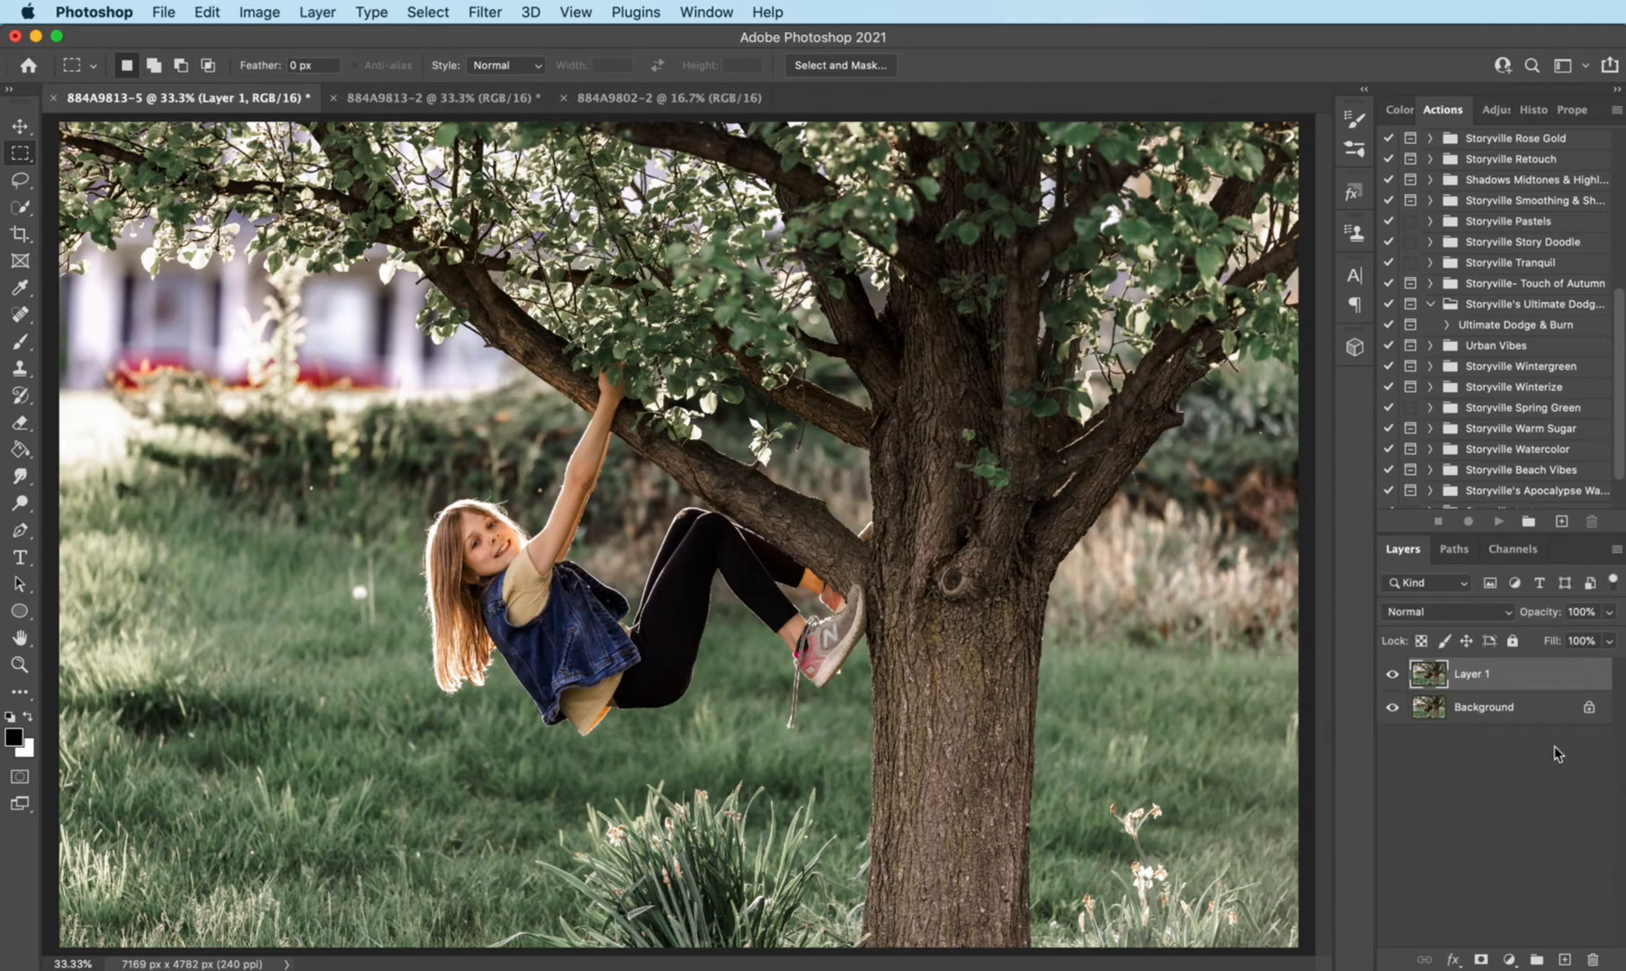
{"action": "left_click", "coordinate": [490, 11]}
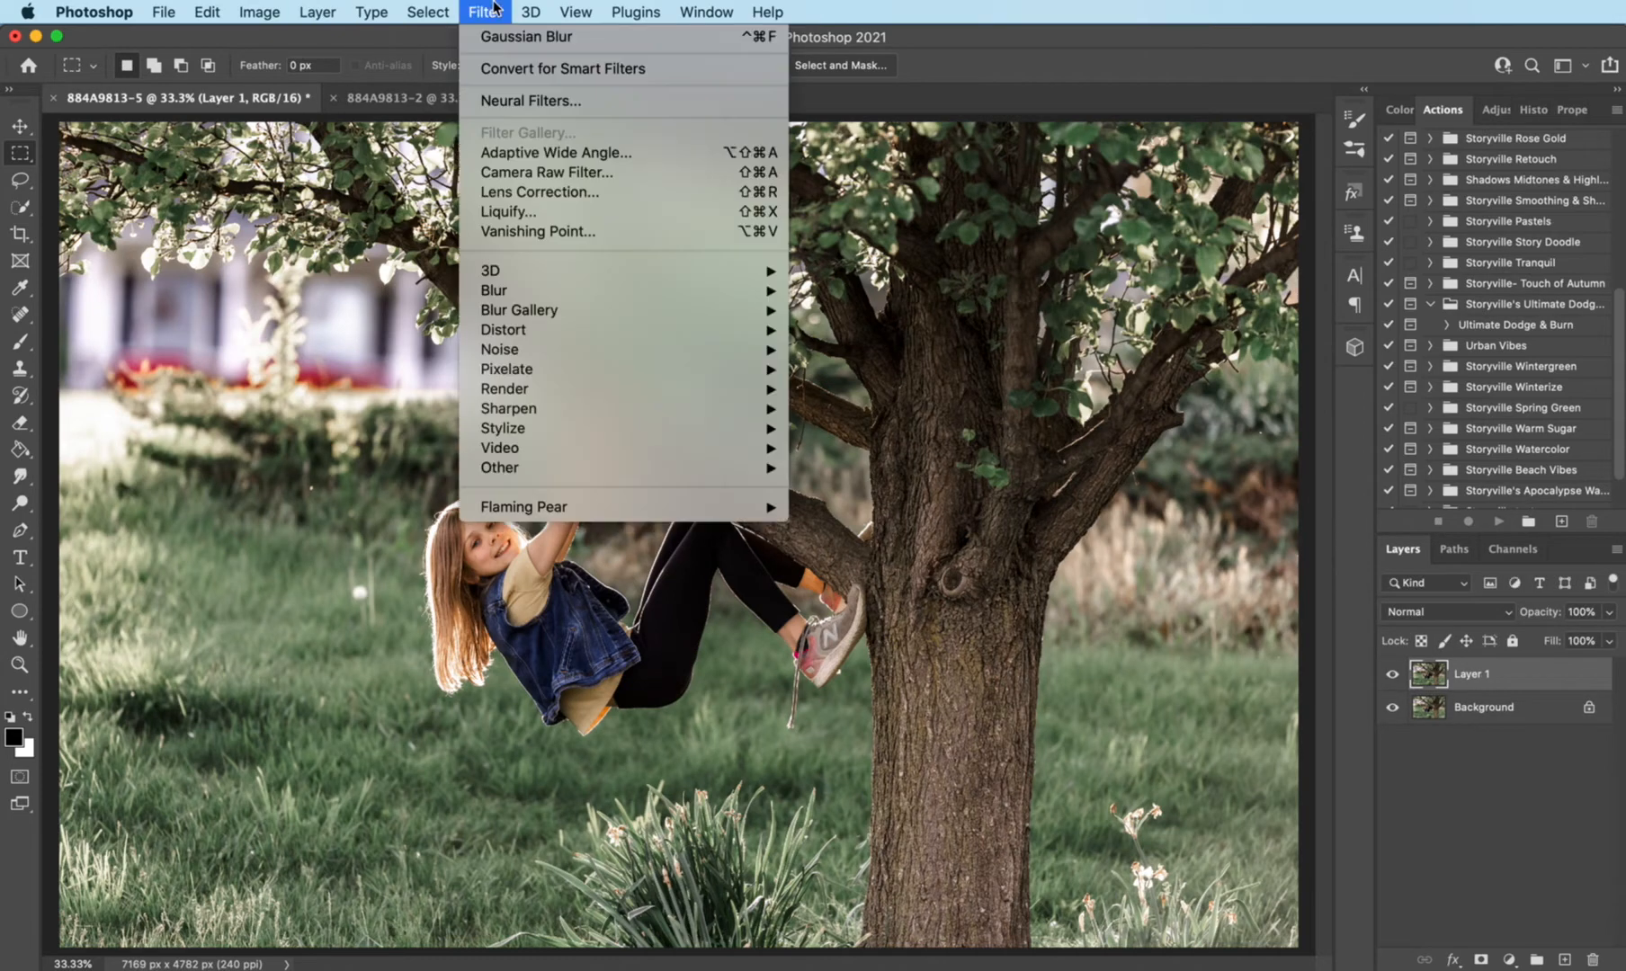
{"action": "left_click", "coordinate": [505, 175]}
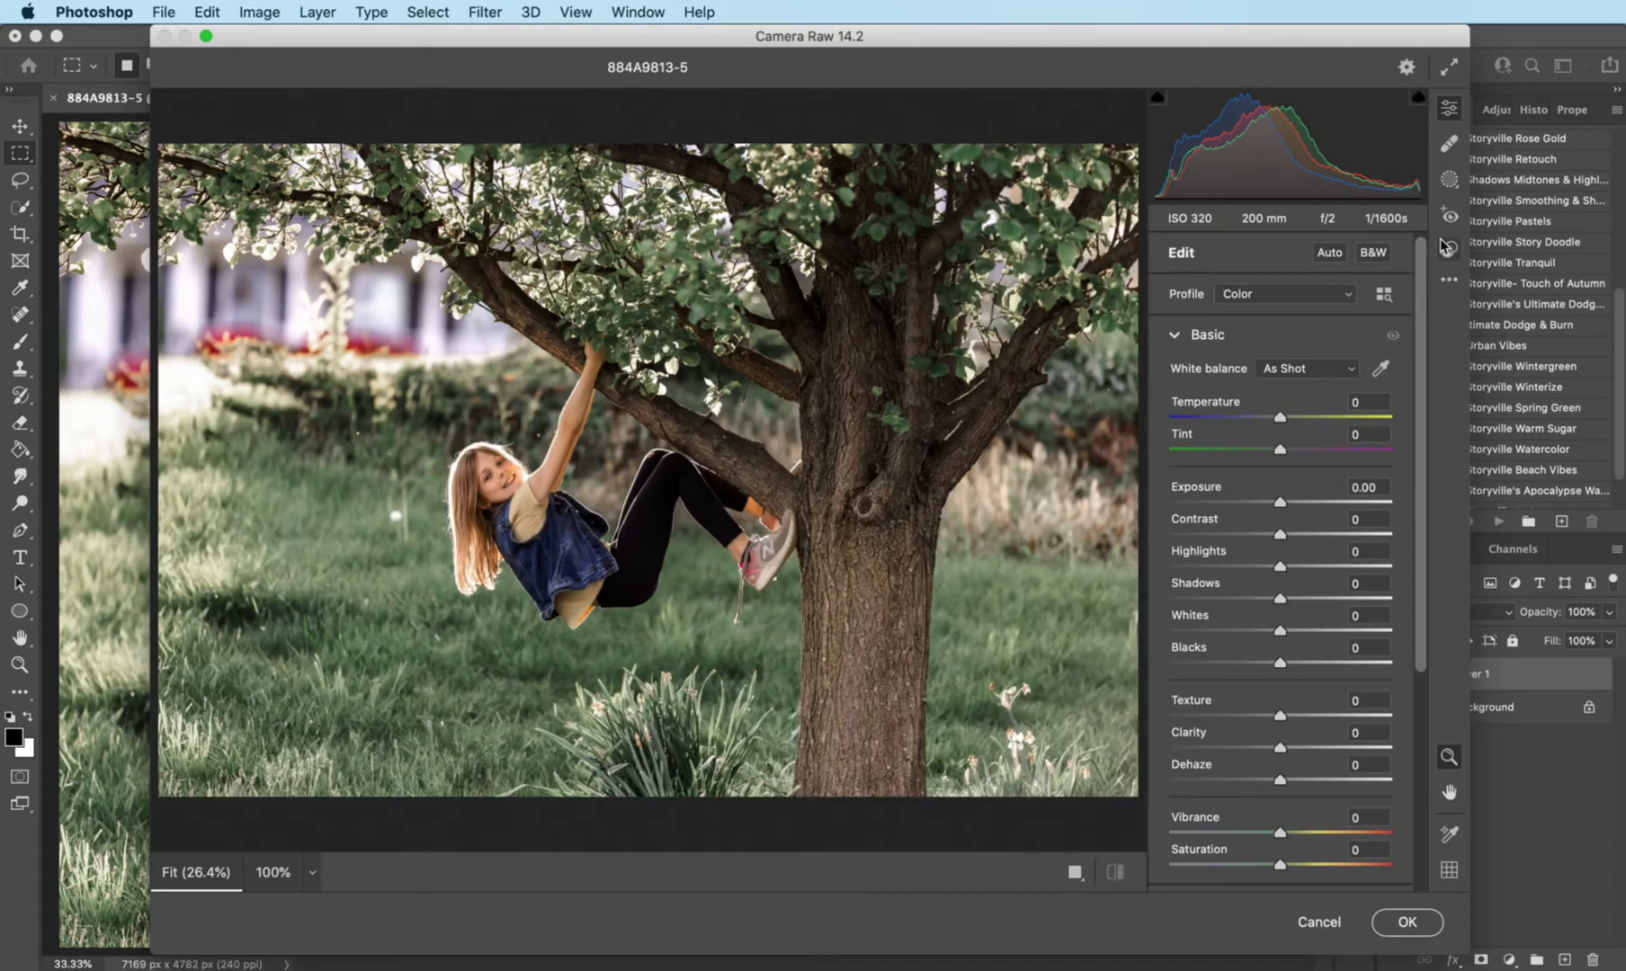
{"action": "left_click", "coordinate": [1447, 248]}
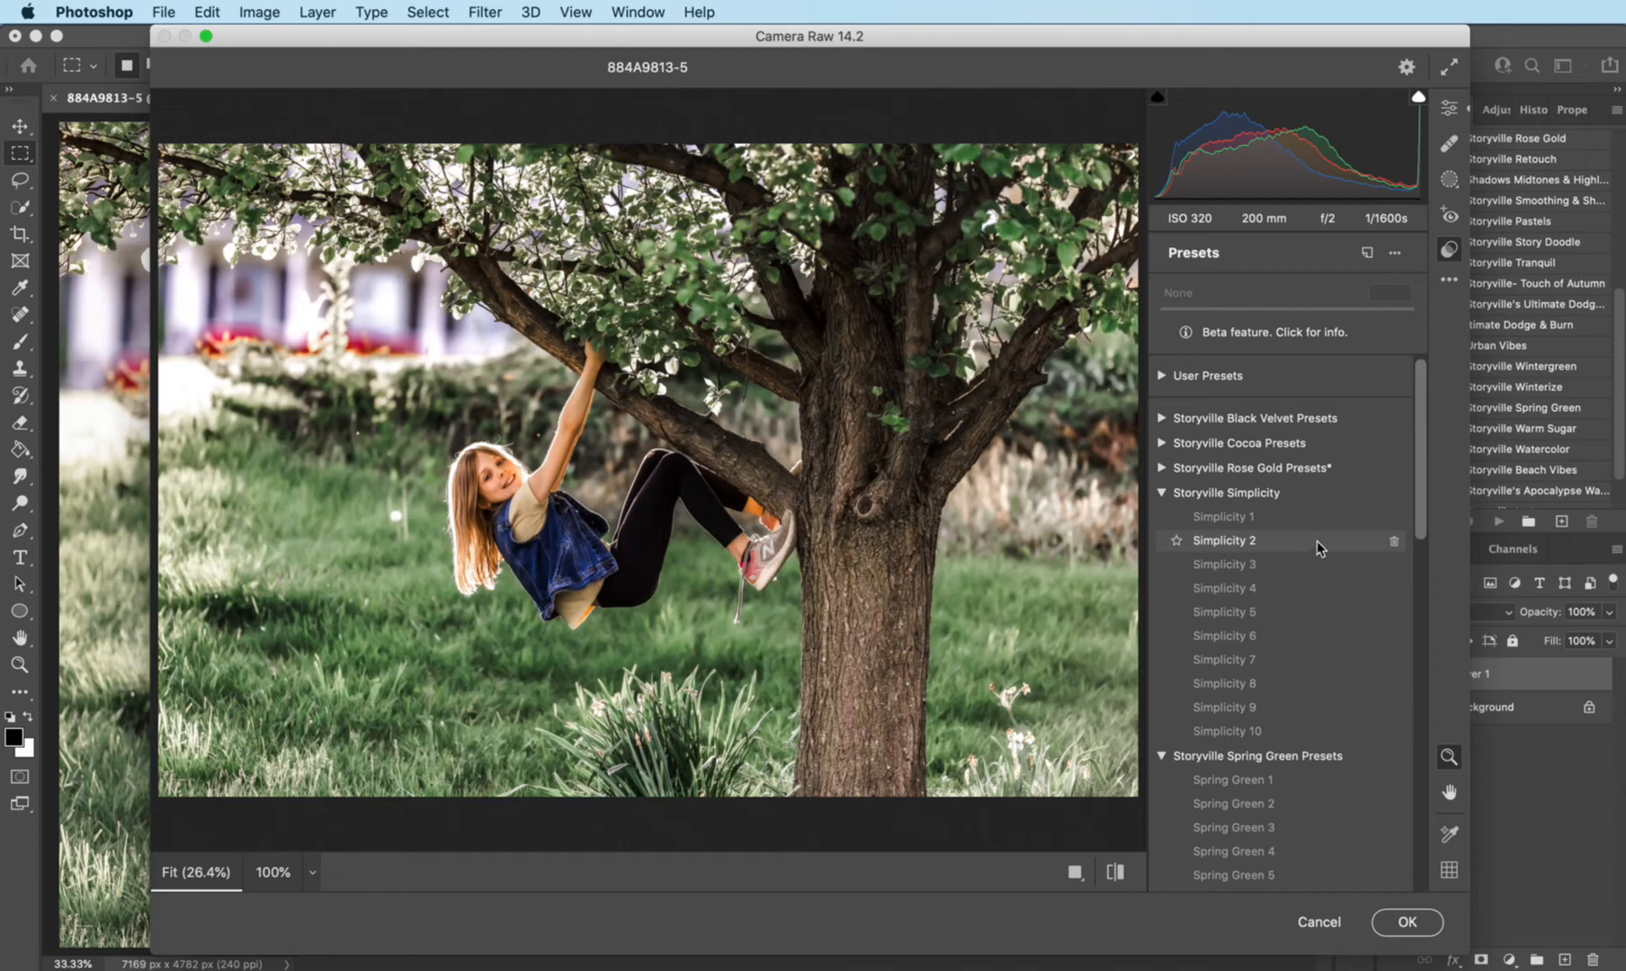
{"action": "left_click", "coordinate": [1317, 539]}
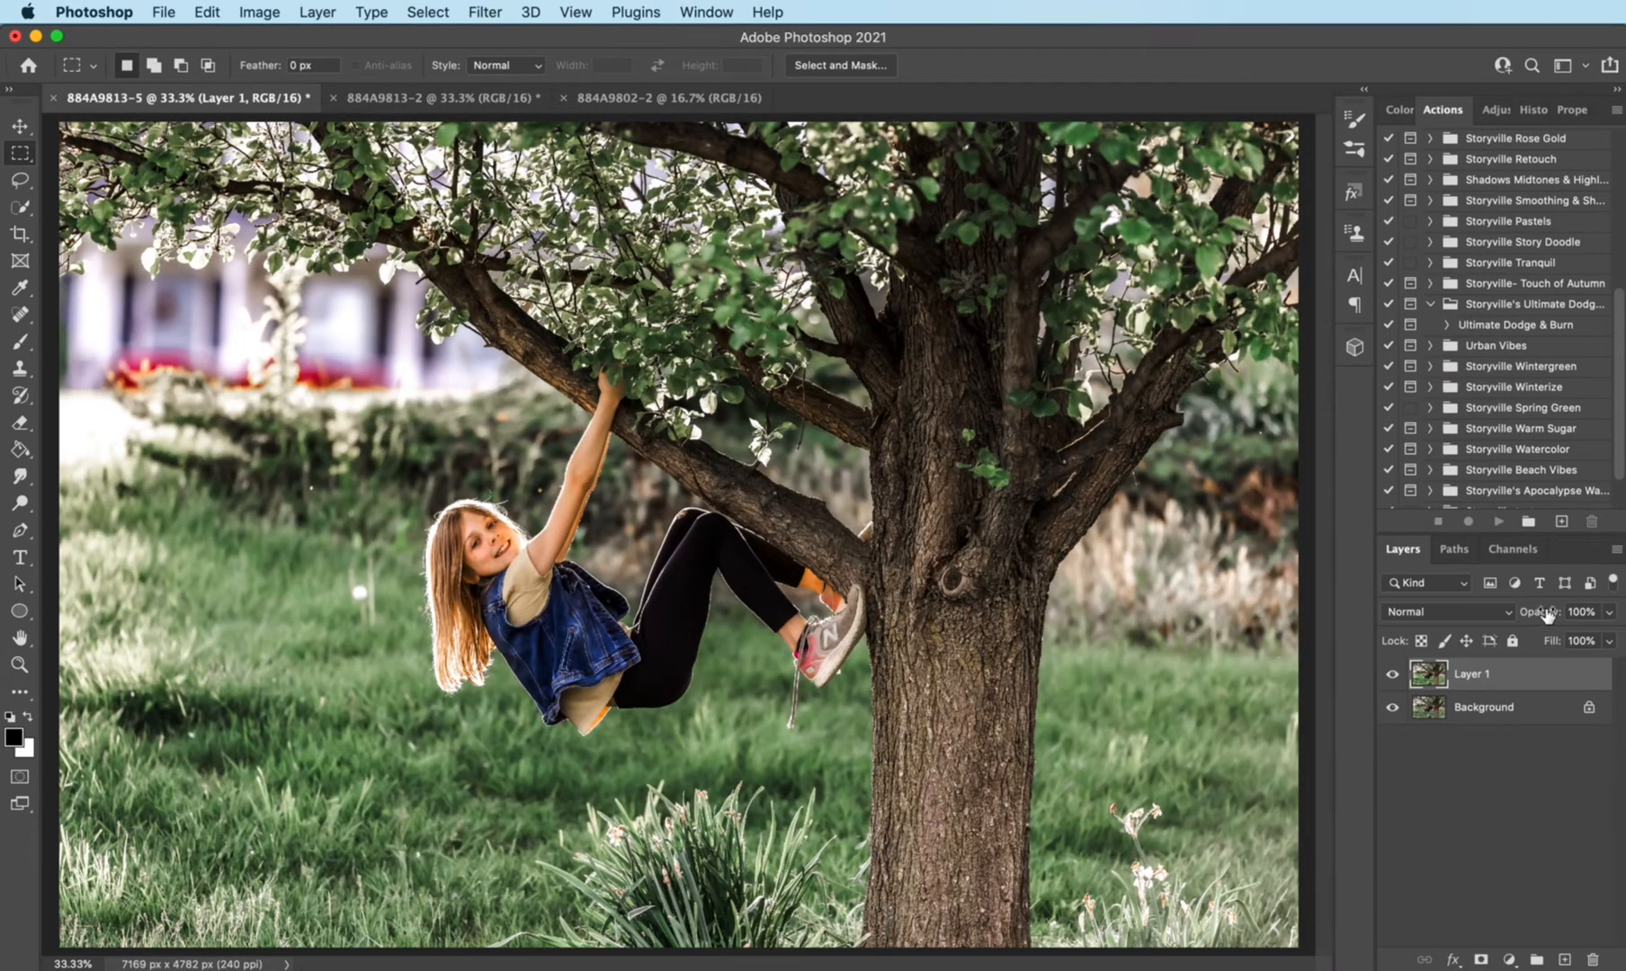
- Lower Layer 1's opacity to 70% and add a layer mask inverted to black
{"action": "mouse_move", "coordinate": [1539, 612]}
{"action": "left_mouse_down"}
{"action": "mouse_move", "coordinate": [1439, 608]}
{"action": "mouse_move", "coordinate": [1553, 620]}
{"action": "left_mouse_up"}
{"action": "type", "text": "53"}
{"action": "key", "text": "Return"}
{"action": "mouse_move", "coordinate": [1553, 620]}
{"action": "left_mouse_down"}
{"action": "mouse_move", "coordinate": [1564, 628]}
{"action": "mouse_move", "coordinate": [1545, 620]}
{"action": "left_mouse_up"}
{"action": "left_click", "coordinate": [1481, 959]}
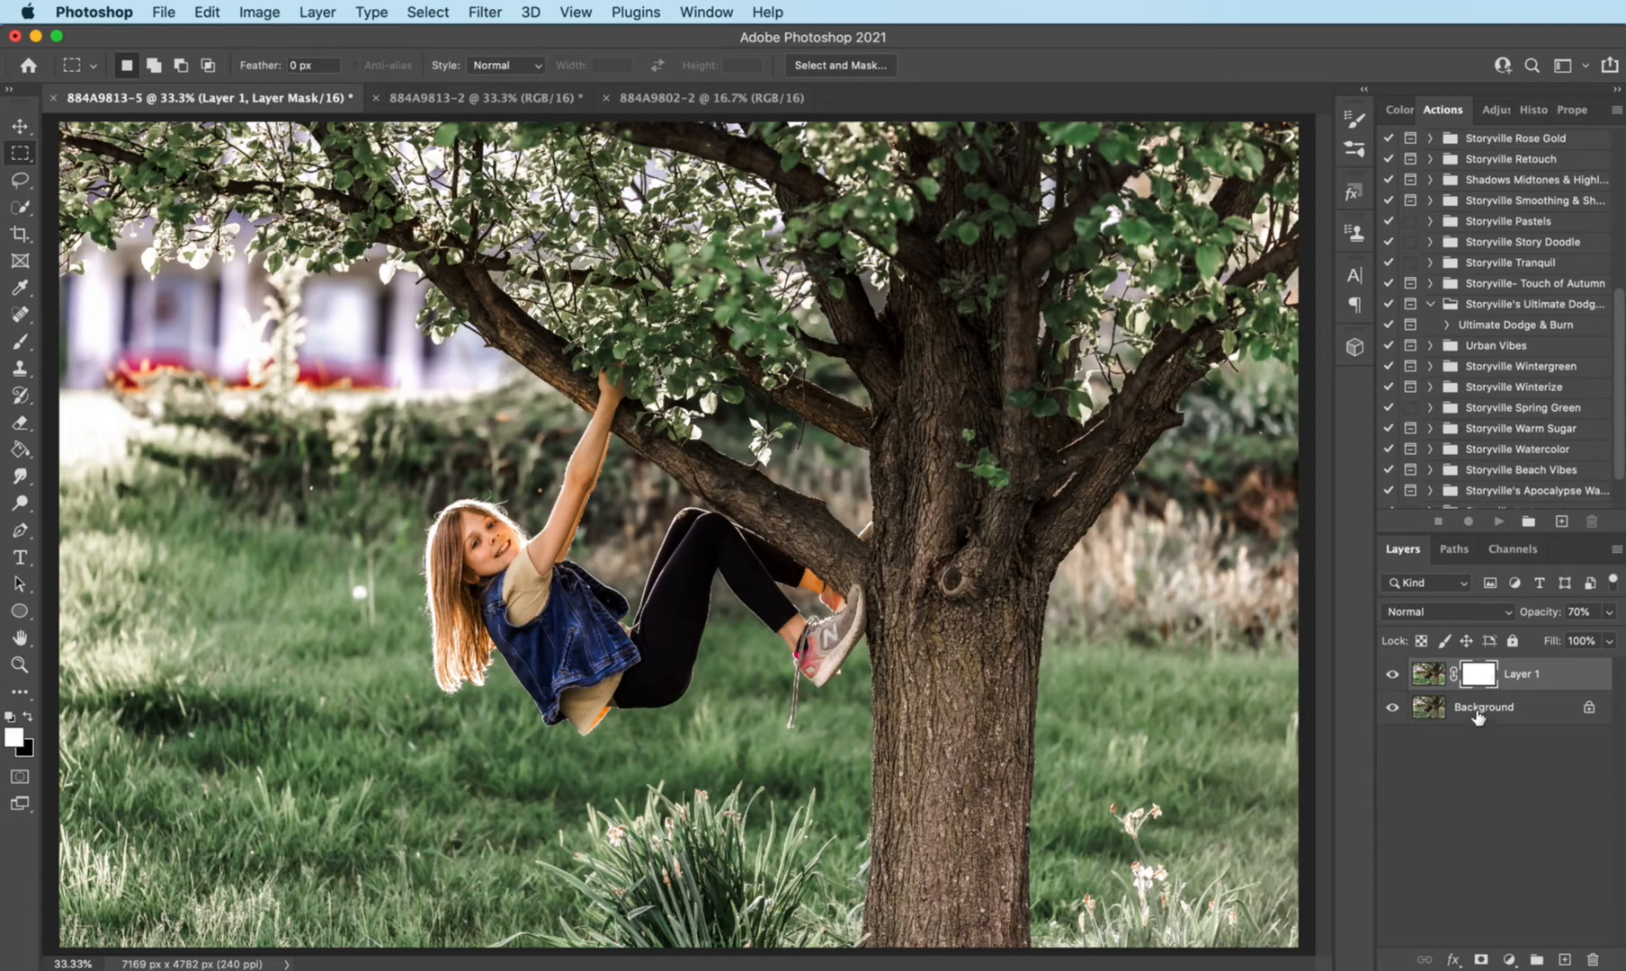
{"action": "key", "text": "super+i"}
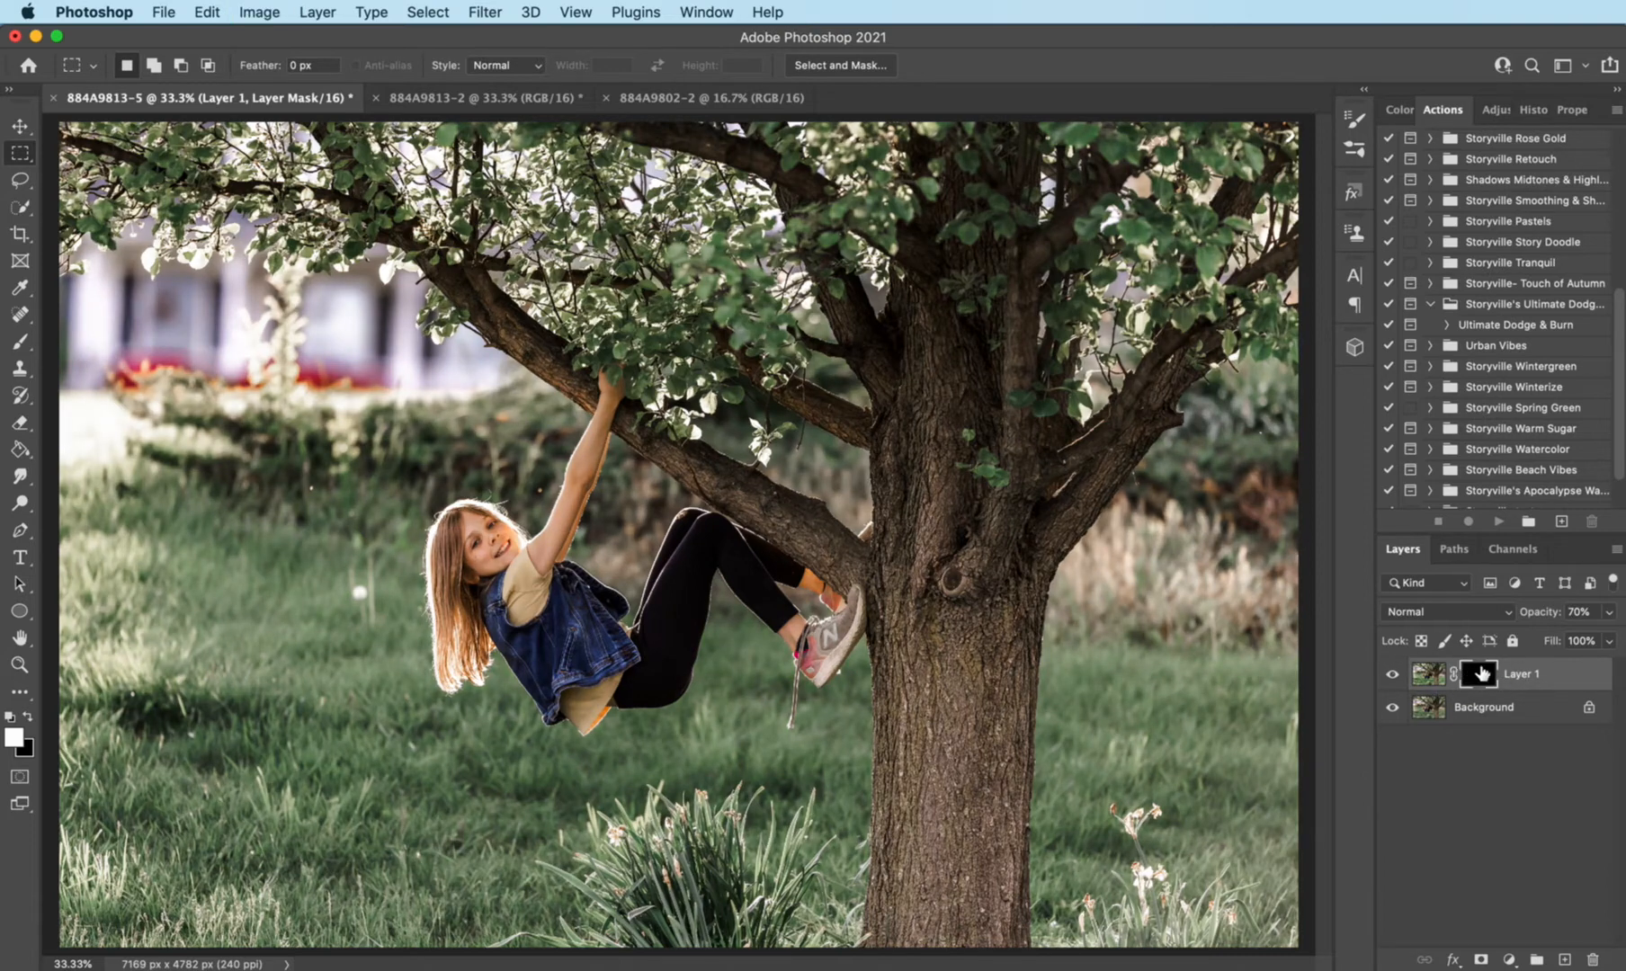
- Paint white on Layer 1's mask over the girl's face and raised arm with a small soft brush at 100% opacity
{"action": "left_click", "coordinate": [20, 342]}
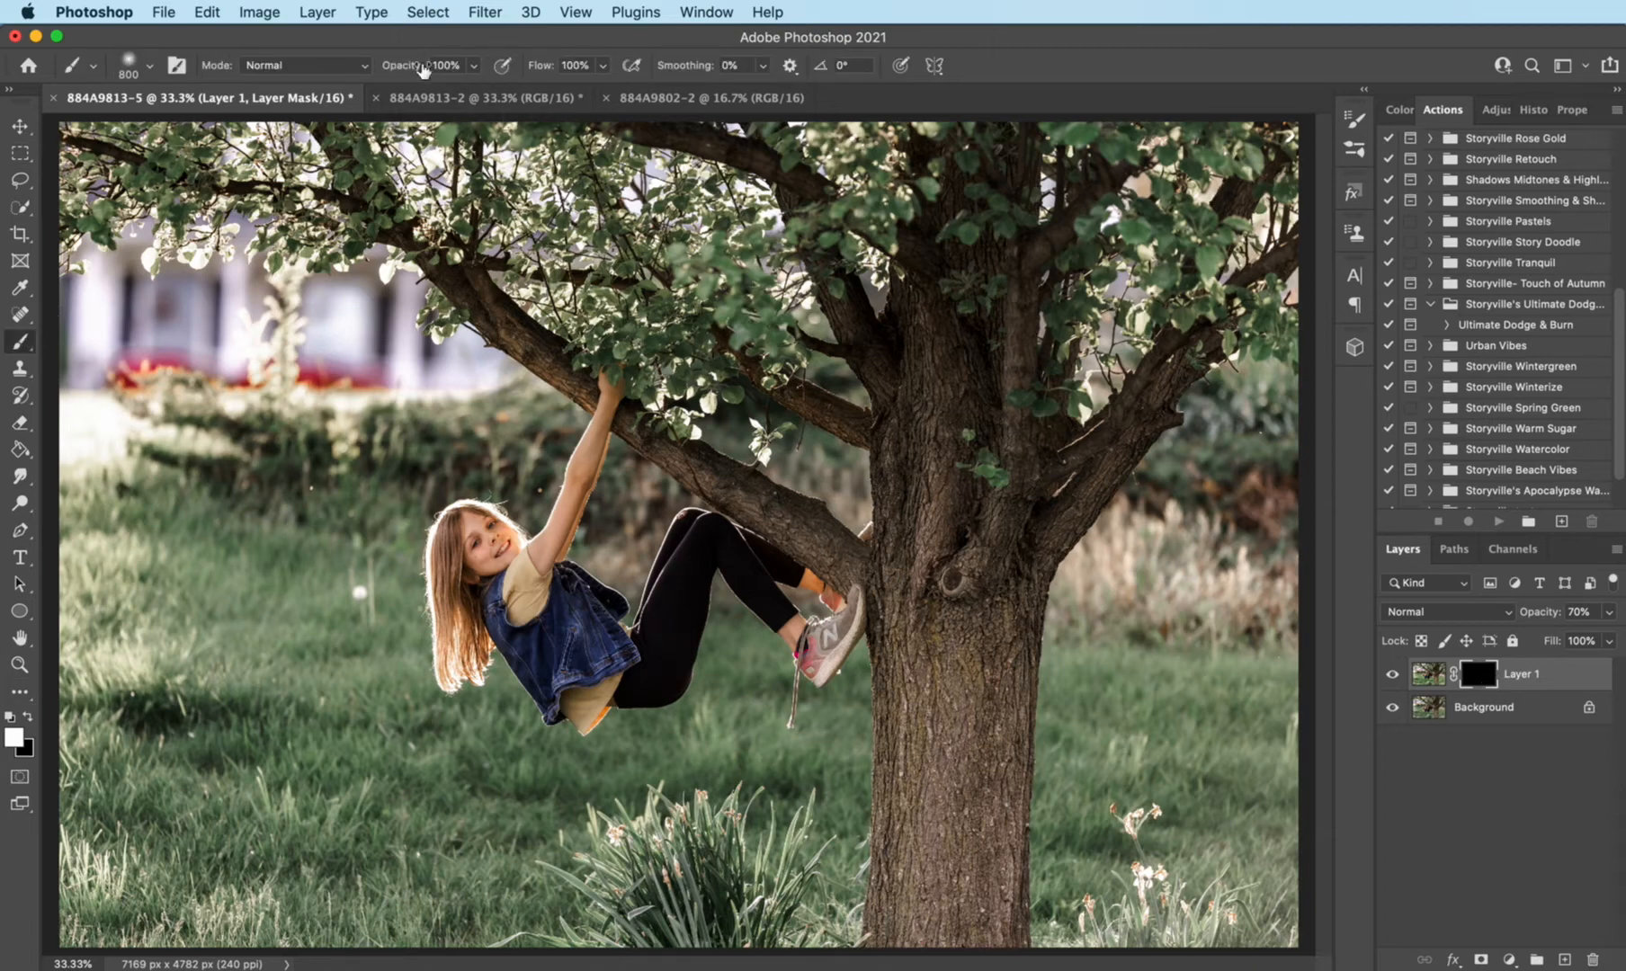
{"action": "key", "text": "bracketleft"}
{"action": "key", "text": "bracketleft"}
{"action": "key", "text": "bracketleft"}
{"action": "key", "text": "bracketleft"}
{"action": "key", "text": "bracketleft"}
{"action": "left_click", "coordinate": [517, 591]}
{"action": "key", "text": "bracketleft"}
{"action": "key", "text": "bracketleft"}
{"action": "left_click_drag", "start_coordinate": [532, 567], "coordinate": [593, 451]}
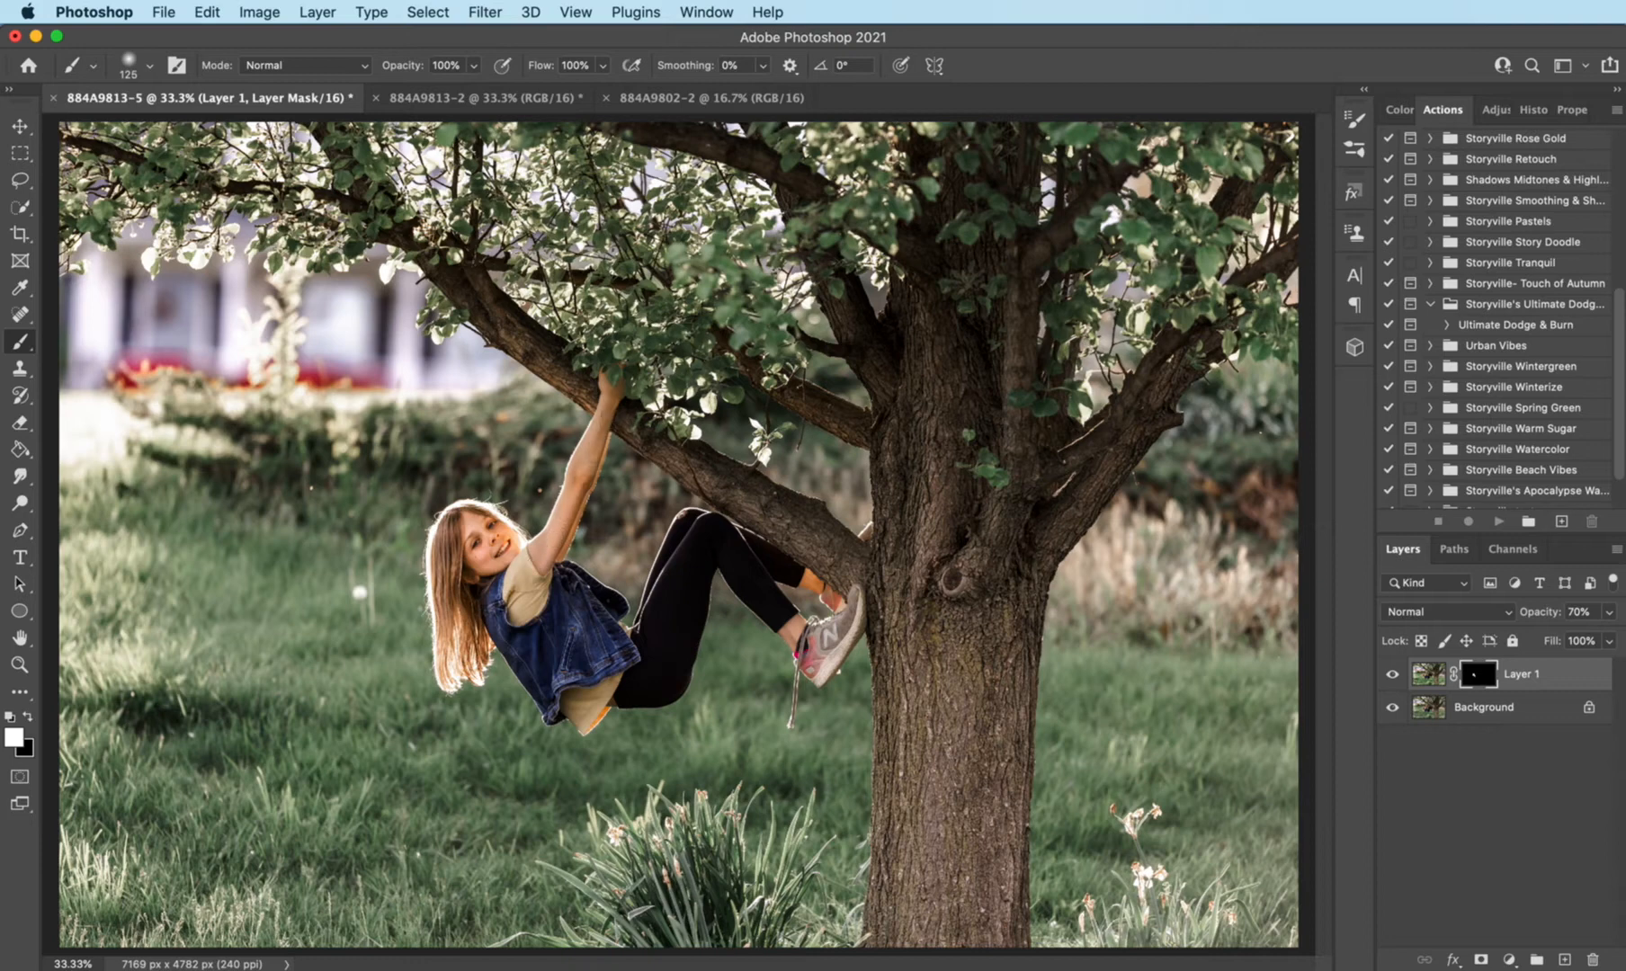
- Enlarge the brush and paint white on Layer 1's mask over the girl's shoe
{"action": "key", "text": "bracketright"}
{"action": "key", "text": "bracketright"}
{"action": "left_click_drag", "start_coordinate": [806, 651], "coordinate": [837, 644]}
- Paint white on Layer 1's mask over the tree trunk and branches, varying the brush size between 500 and 175
{"action": "key", "text": "bracketright"}
{"action": "key", "text": "bracketright"}
{"action": "key", "text": "bracketright"}
{"action": "key", "text": "bracketright"}
{"action": "key", "text": "bracketright"}
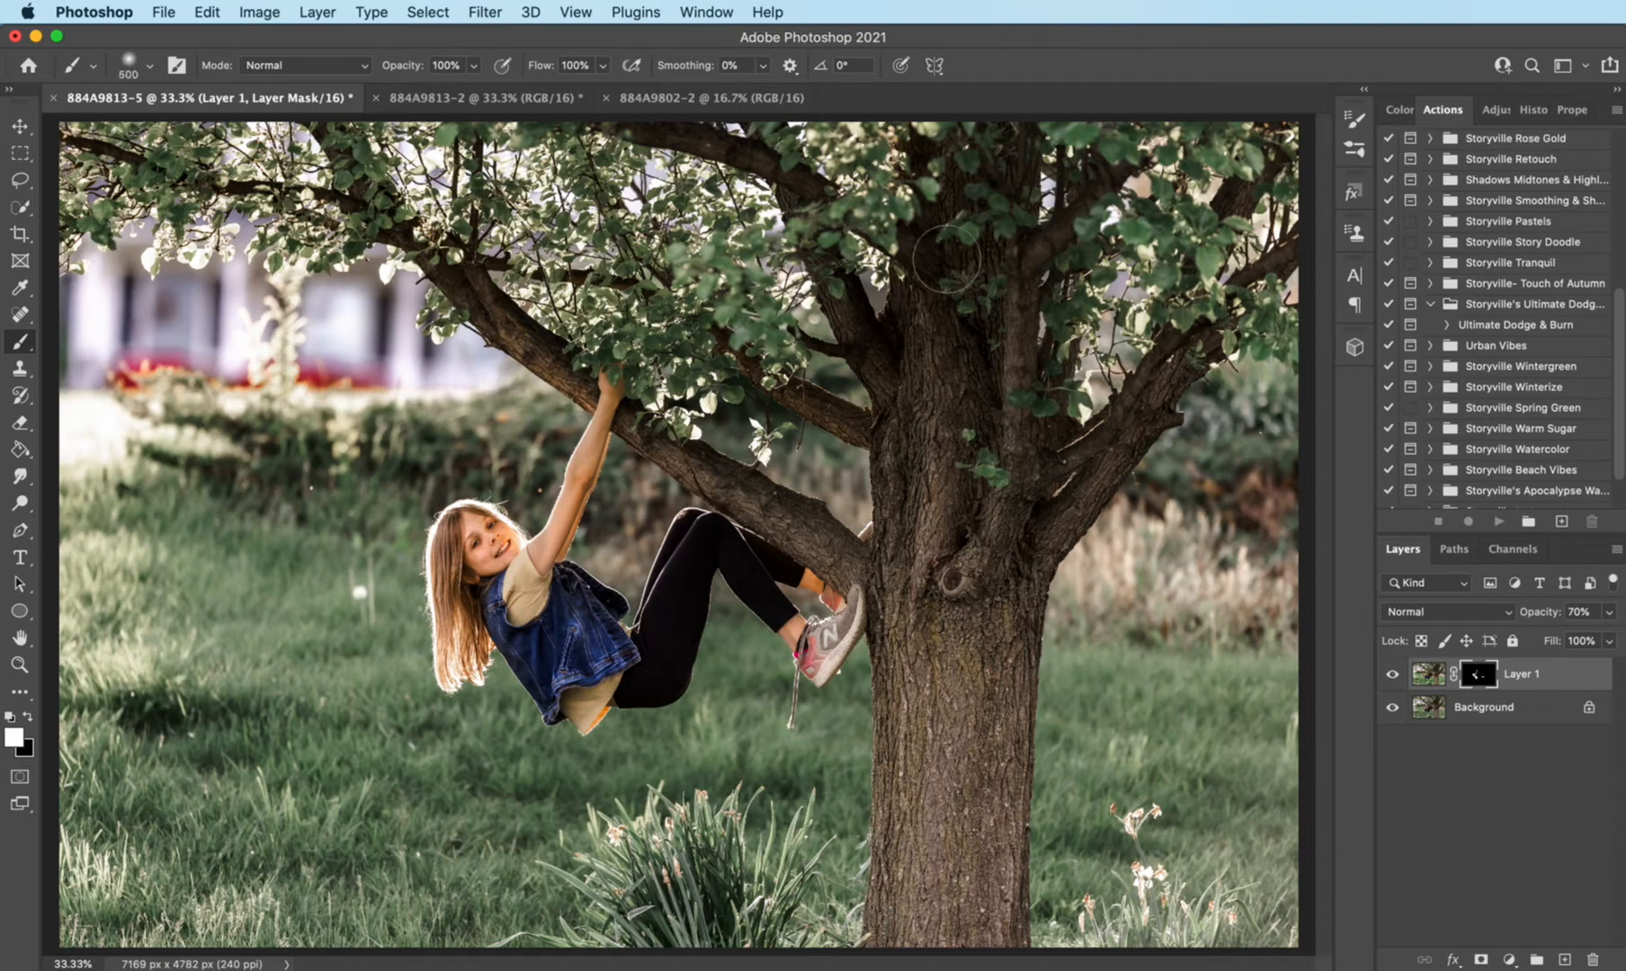
{"action": "mouse_move", "coordinate": [966, 635]}
{"action": "left_mouse_down"}
{"action": "mouse_move", "coordinate": [970, 875]}
{"action": "mouse_move", "coordinate": [1008, 589]}
{"action": "left_mouse_up"}
{"action": "key", "text": "bracketleft"}
{"action": "key", "text": "bracketleft"}
{"action": "key", "text": "bracketleft"}
{"action": "key", "text": "bracketleft"}
{"action": "key", "text": "bracketleft"}
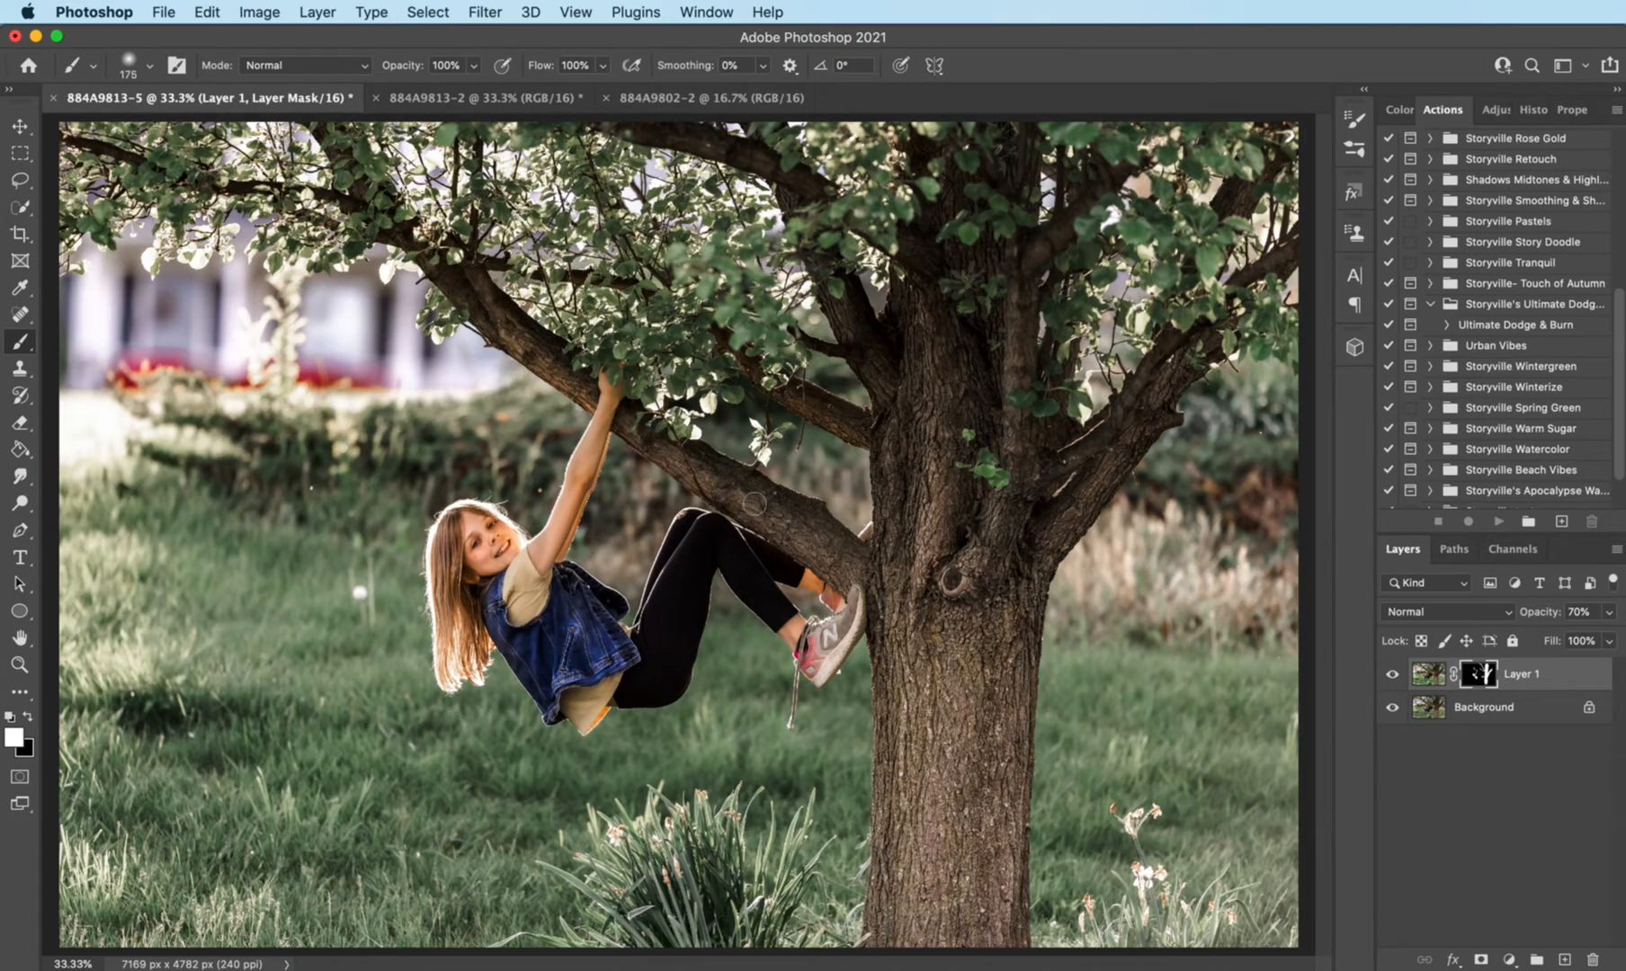
{"action": "key", "text": "bracketright"}
{"action": "key", "text": "bracketright"}
{"action": "key", "text": "bracketright"}
- Compare the photo with and without Layer 1, and flatten the image
{"action": "left_click", "coordinate": [1392, 673]}
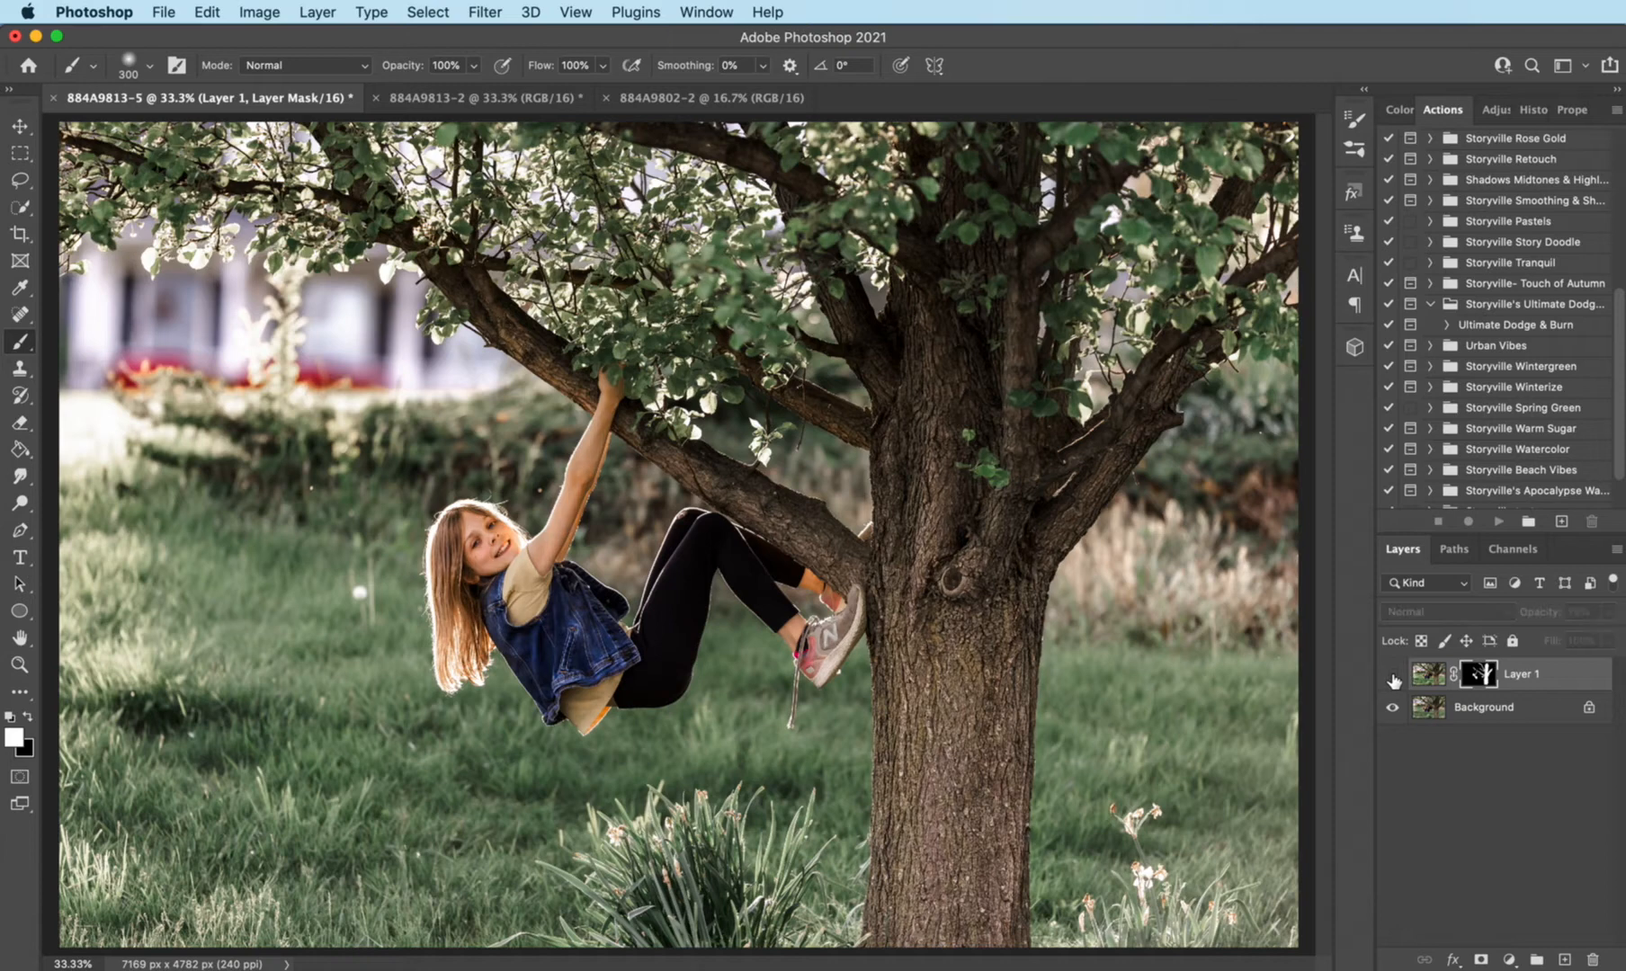
{"action": "left_click", "coordinate": [1393, 674]}
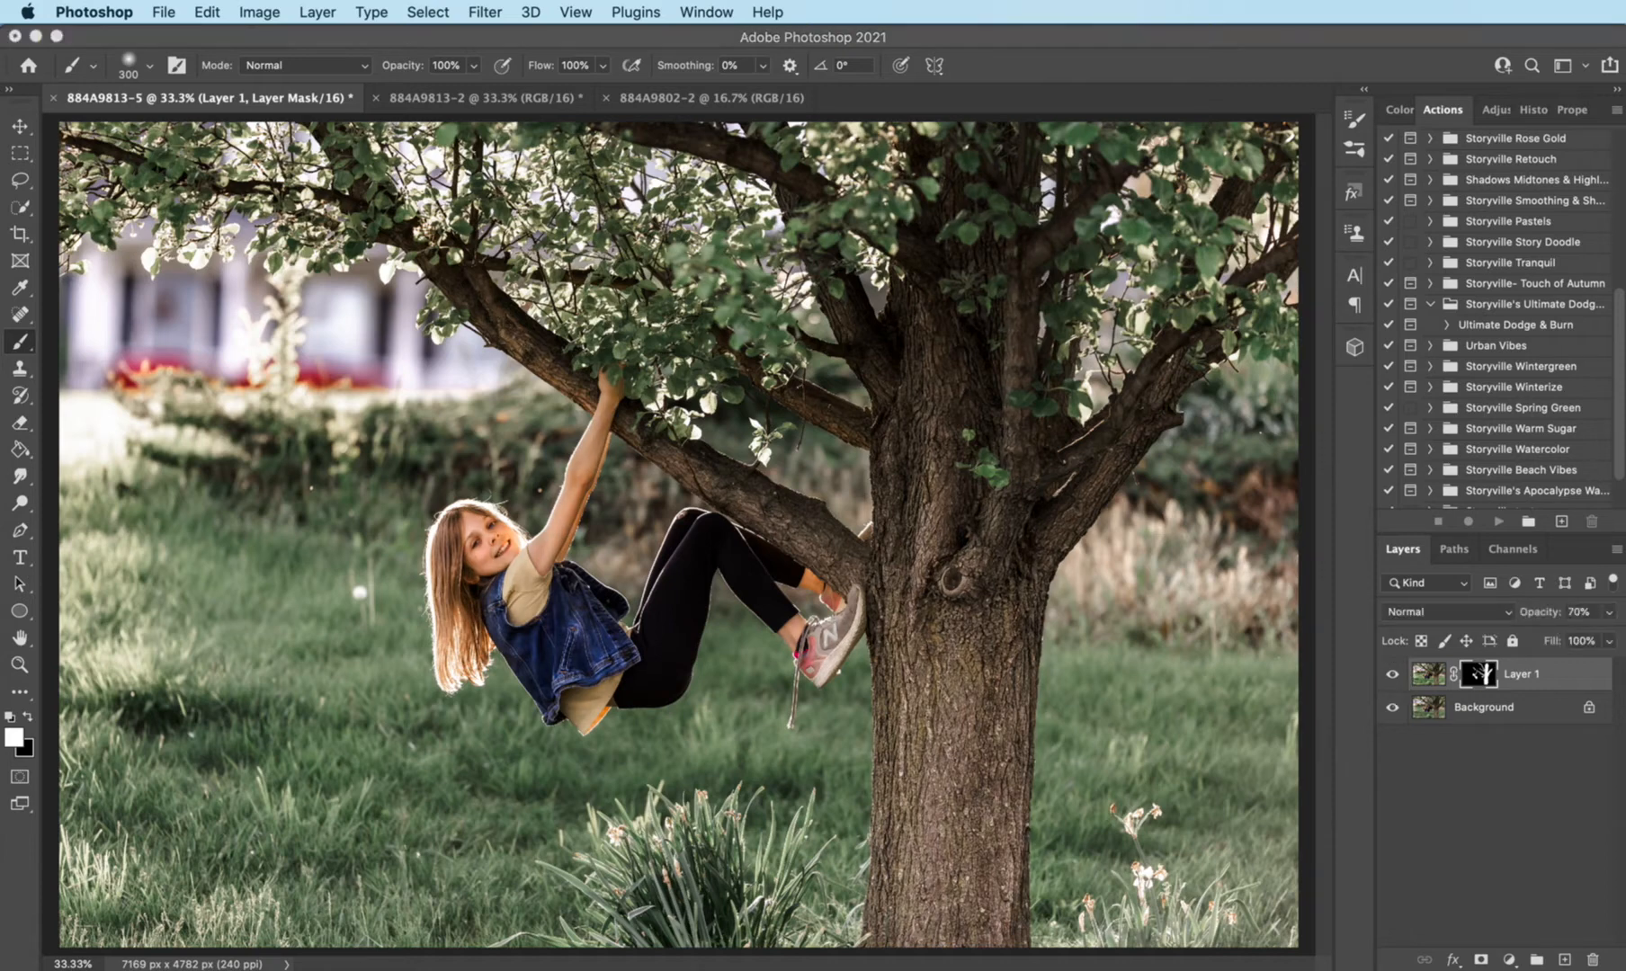
{"action": "left_click", "coordinate": [325, 11]}
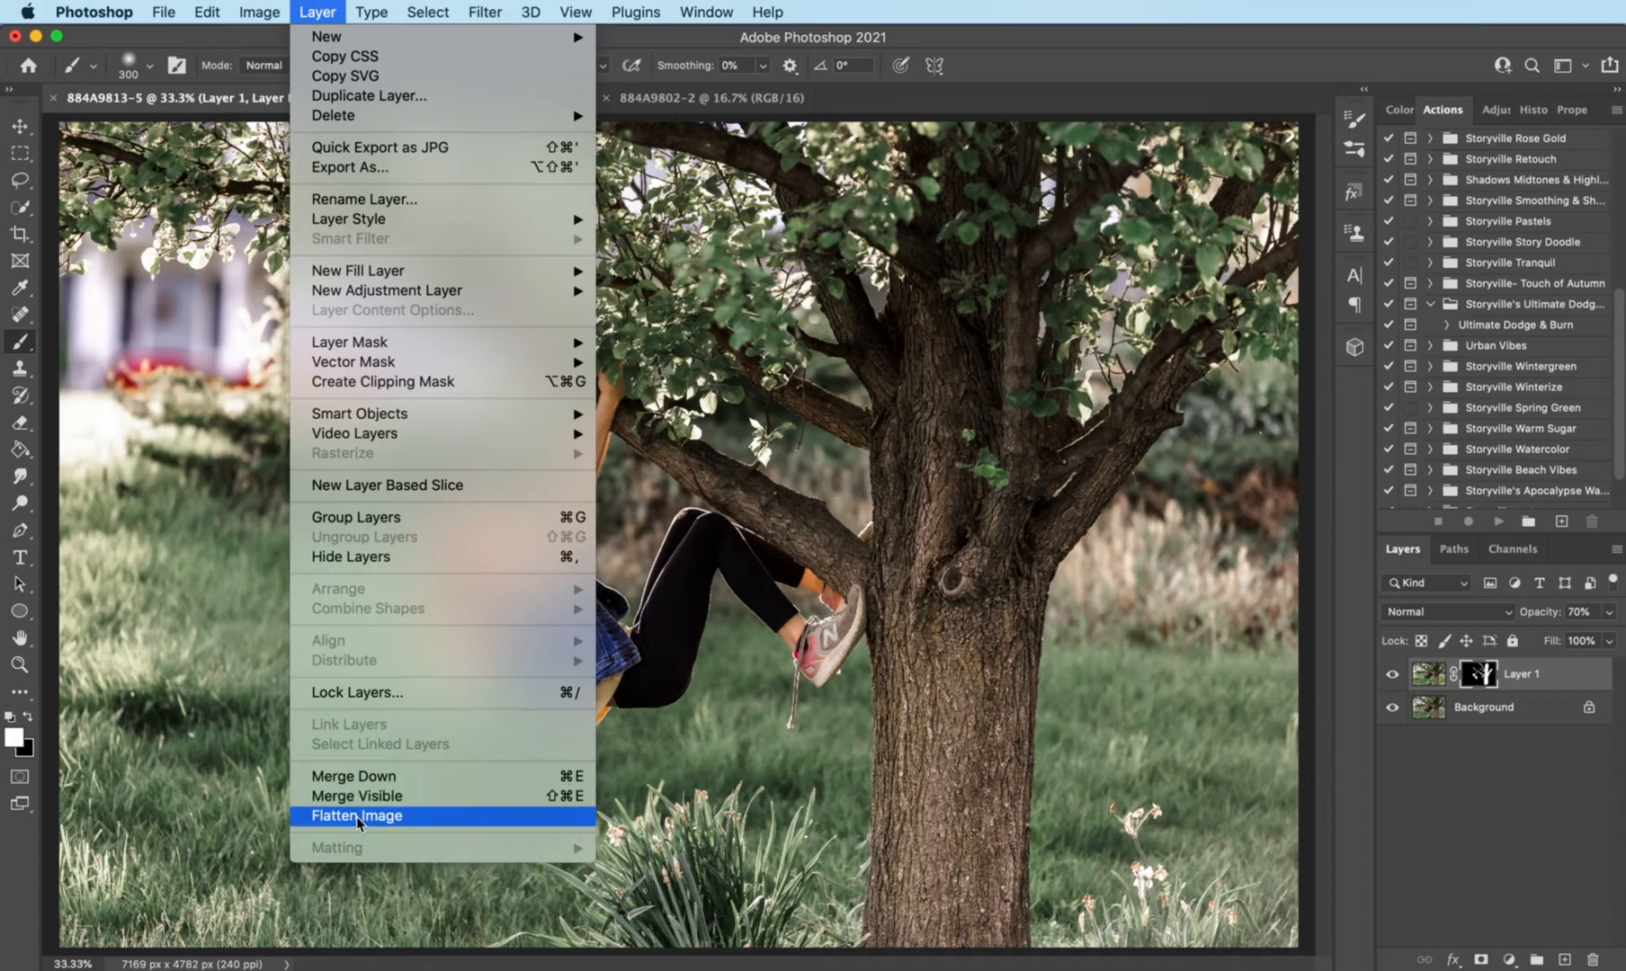
{"action": "left_click", "coordinate": [324, 816]}
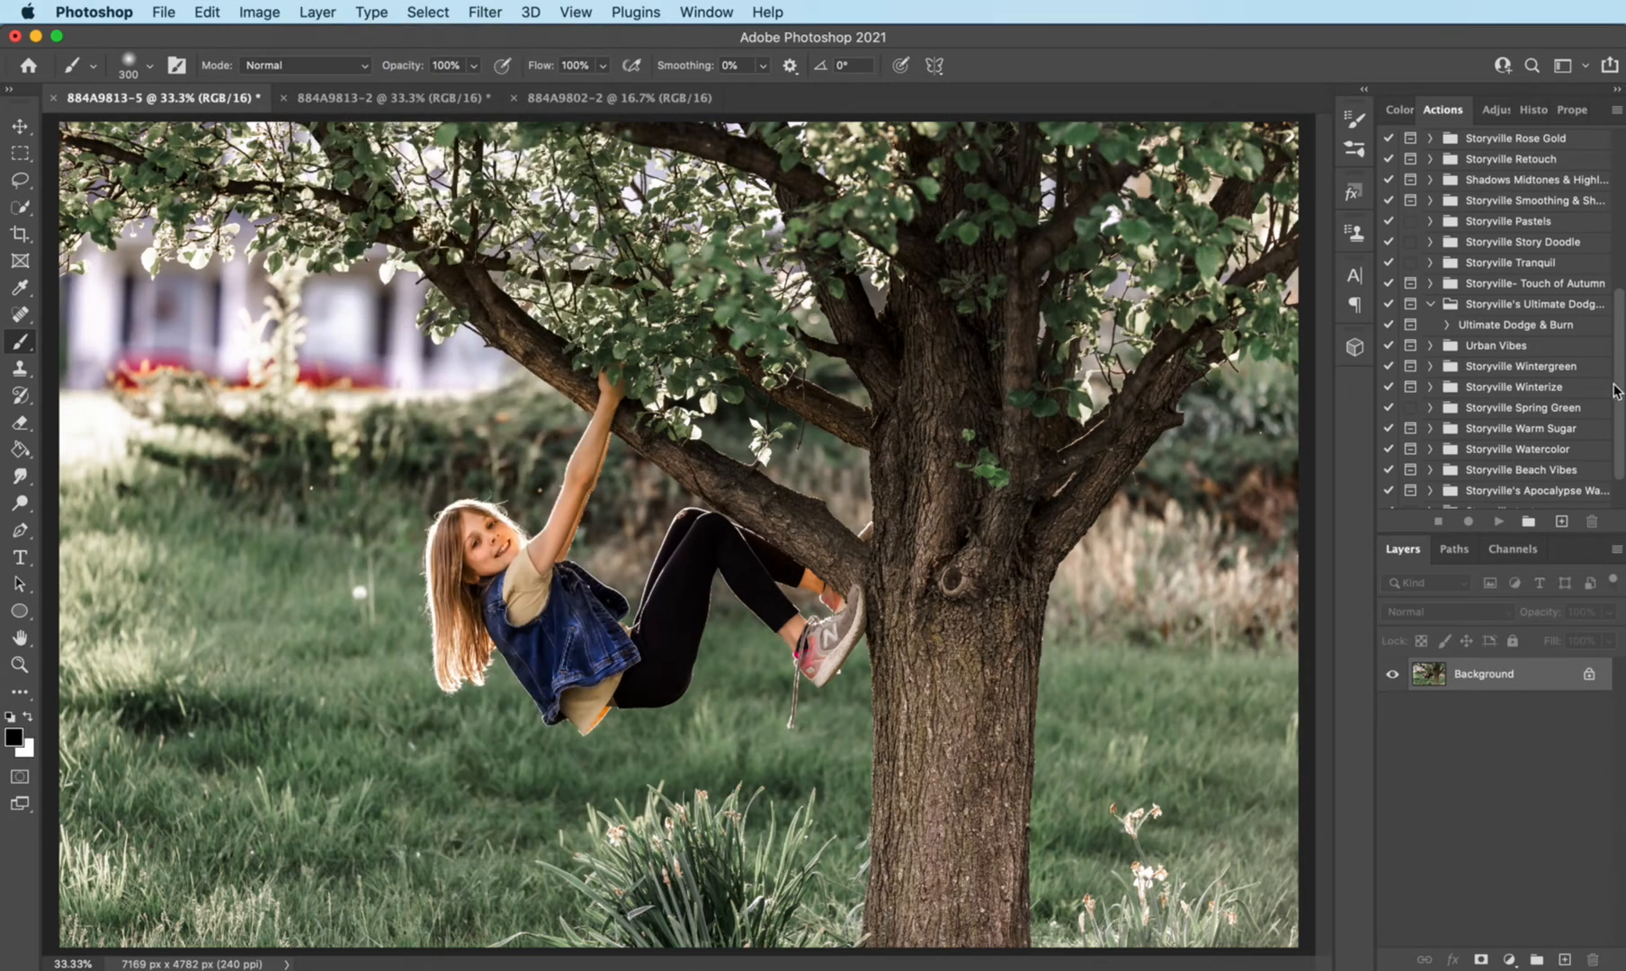
- Run the Painterly action from the Storyville Painterly set on the flattened photo
{"action": "scroll", "coordinate": [1506, 297], "scroll_direction": "up", "scroll_amount": 5}
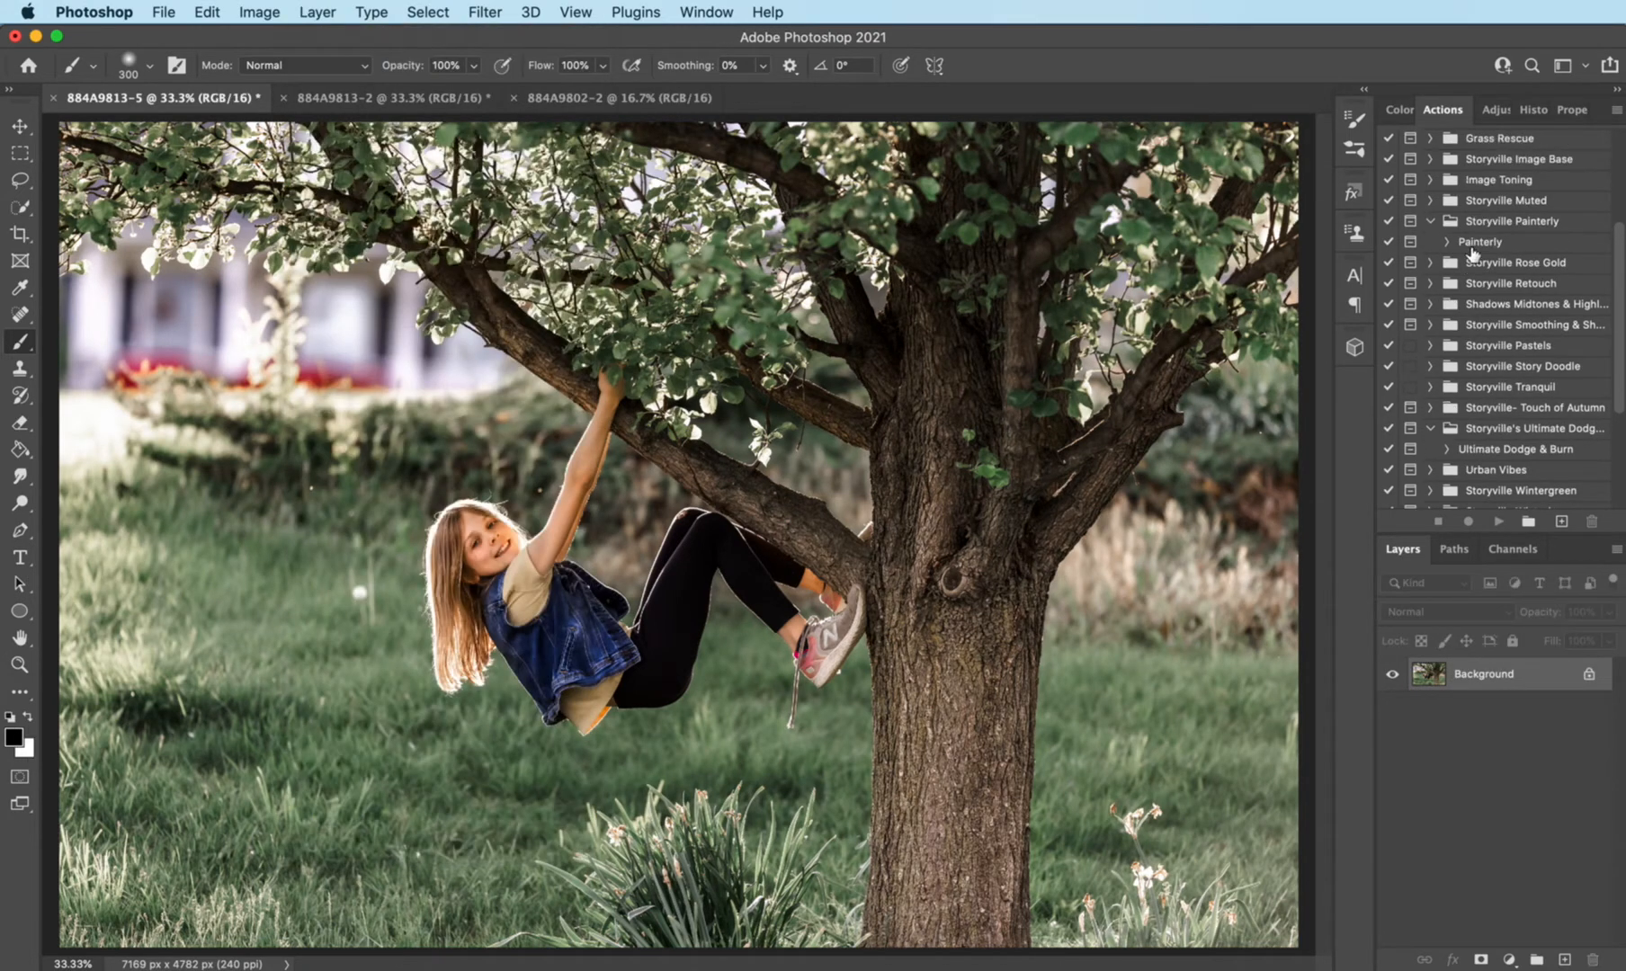
{"action": "left_click", "coordinate": [1472, 248]}
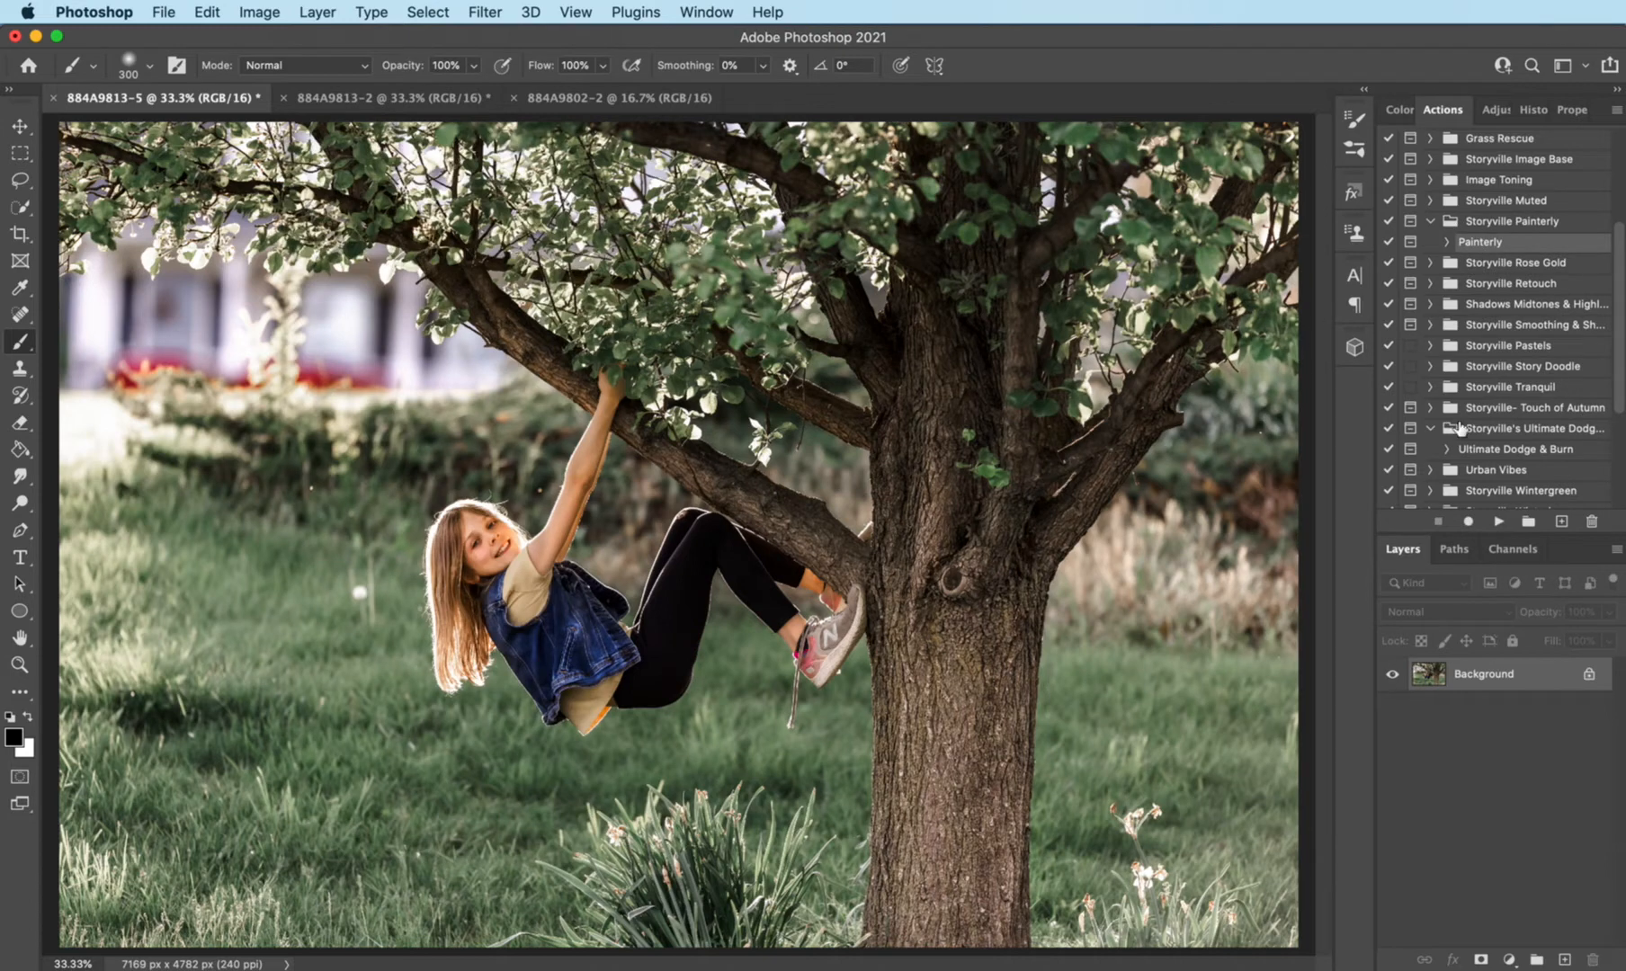
{"action": "left_click", "coordinate": [1498, 521]}
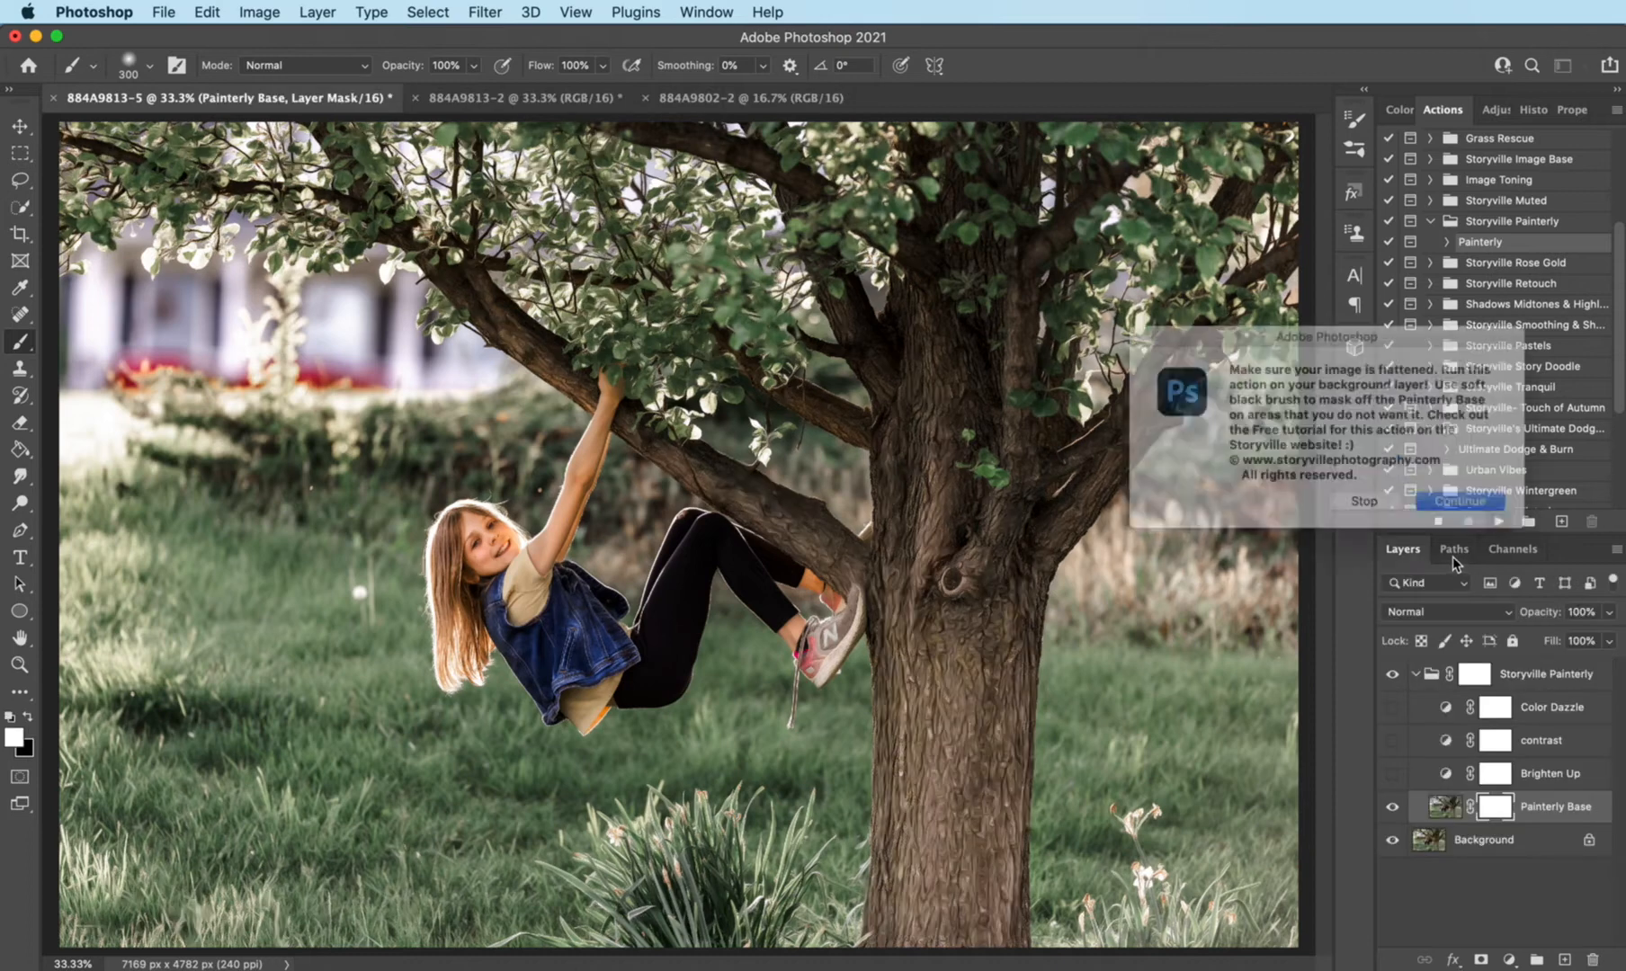
{"action": "left_click", "coordinate": [1465, 502]}
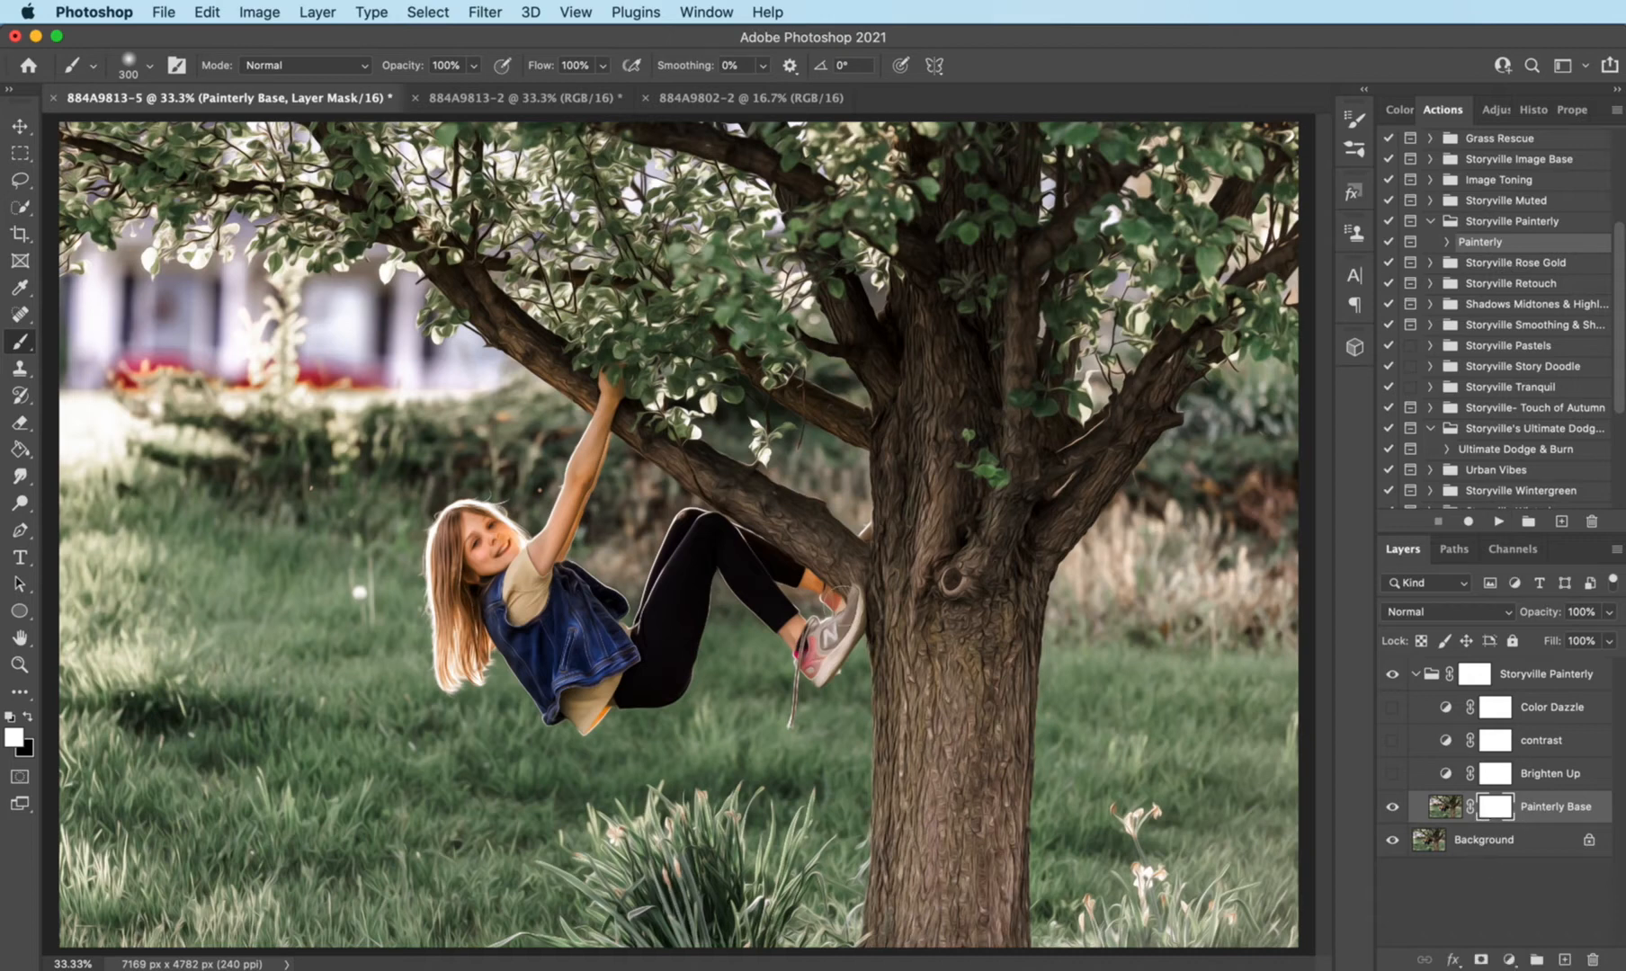
- Mask the painterly effect off the girl's face and skin on the Painterly Base mask with a small black brush
{"action": "left_click", "coordinate": [28, 717]}
{"action": "key", "text": "super+plus"}
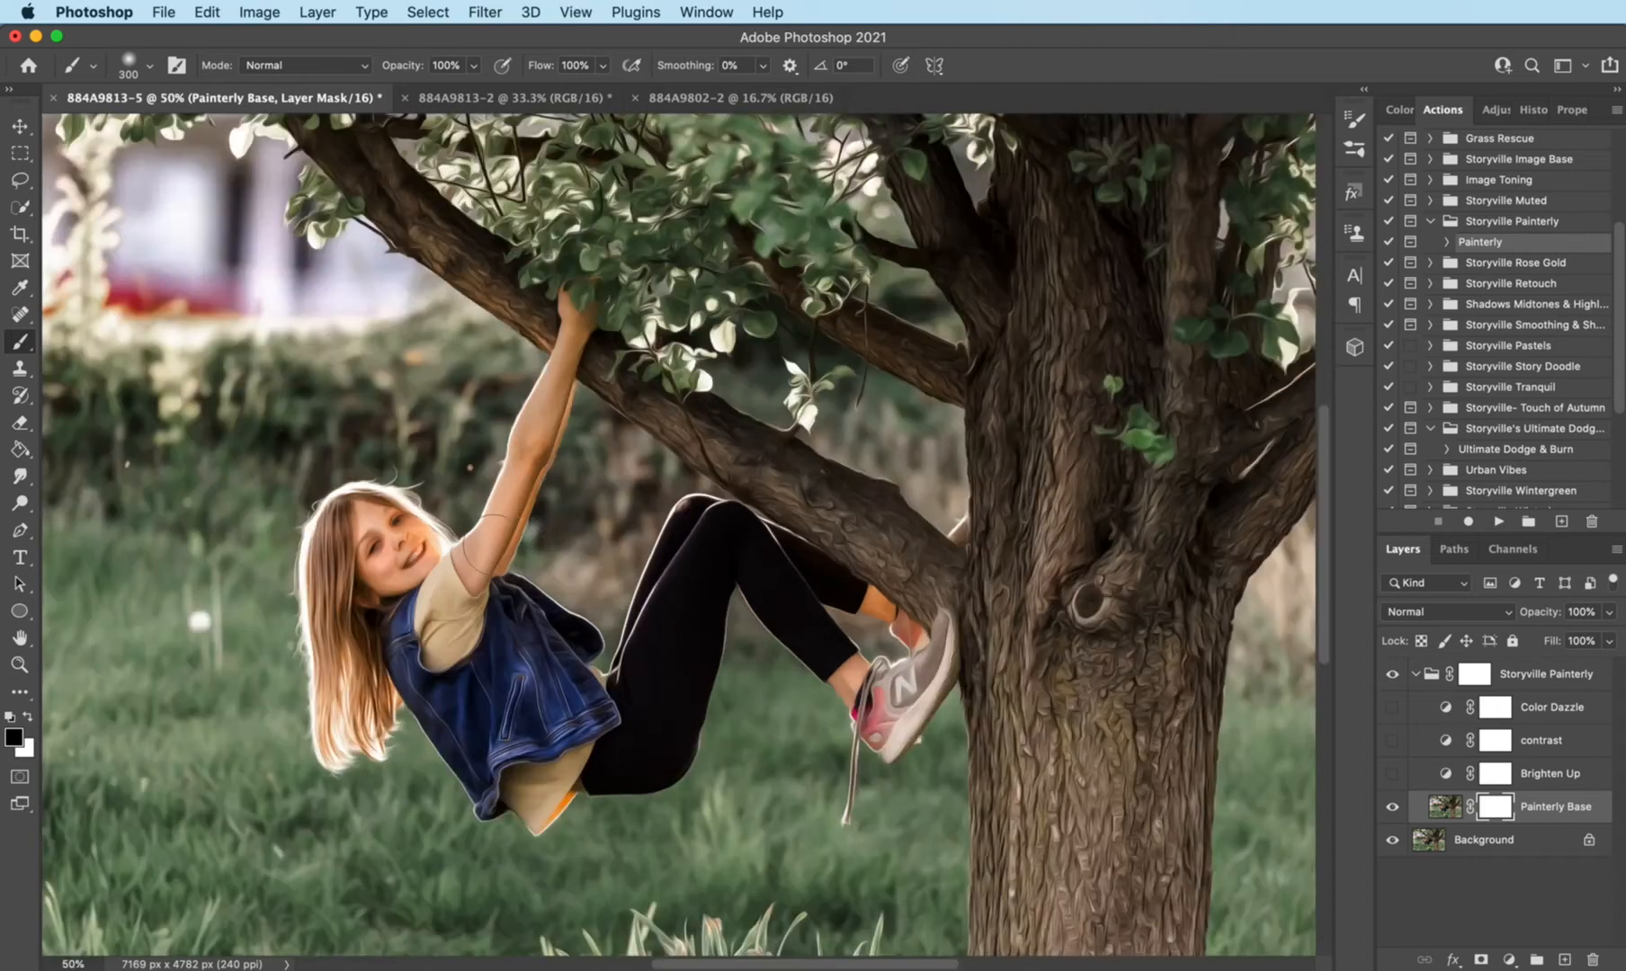
{"action": "key", "text": "bracketleft"}
{"action": "key", "text": "bracketleft"}
{"action": "key", "text": "bracketleft"}
{"action": "key", "text": "bracketleft"}
{"action": "key", "text": "super+equal"}
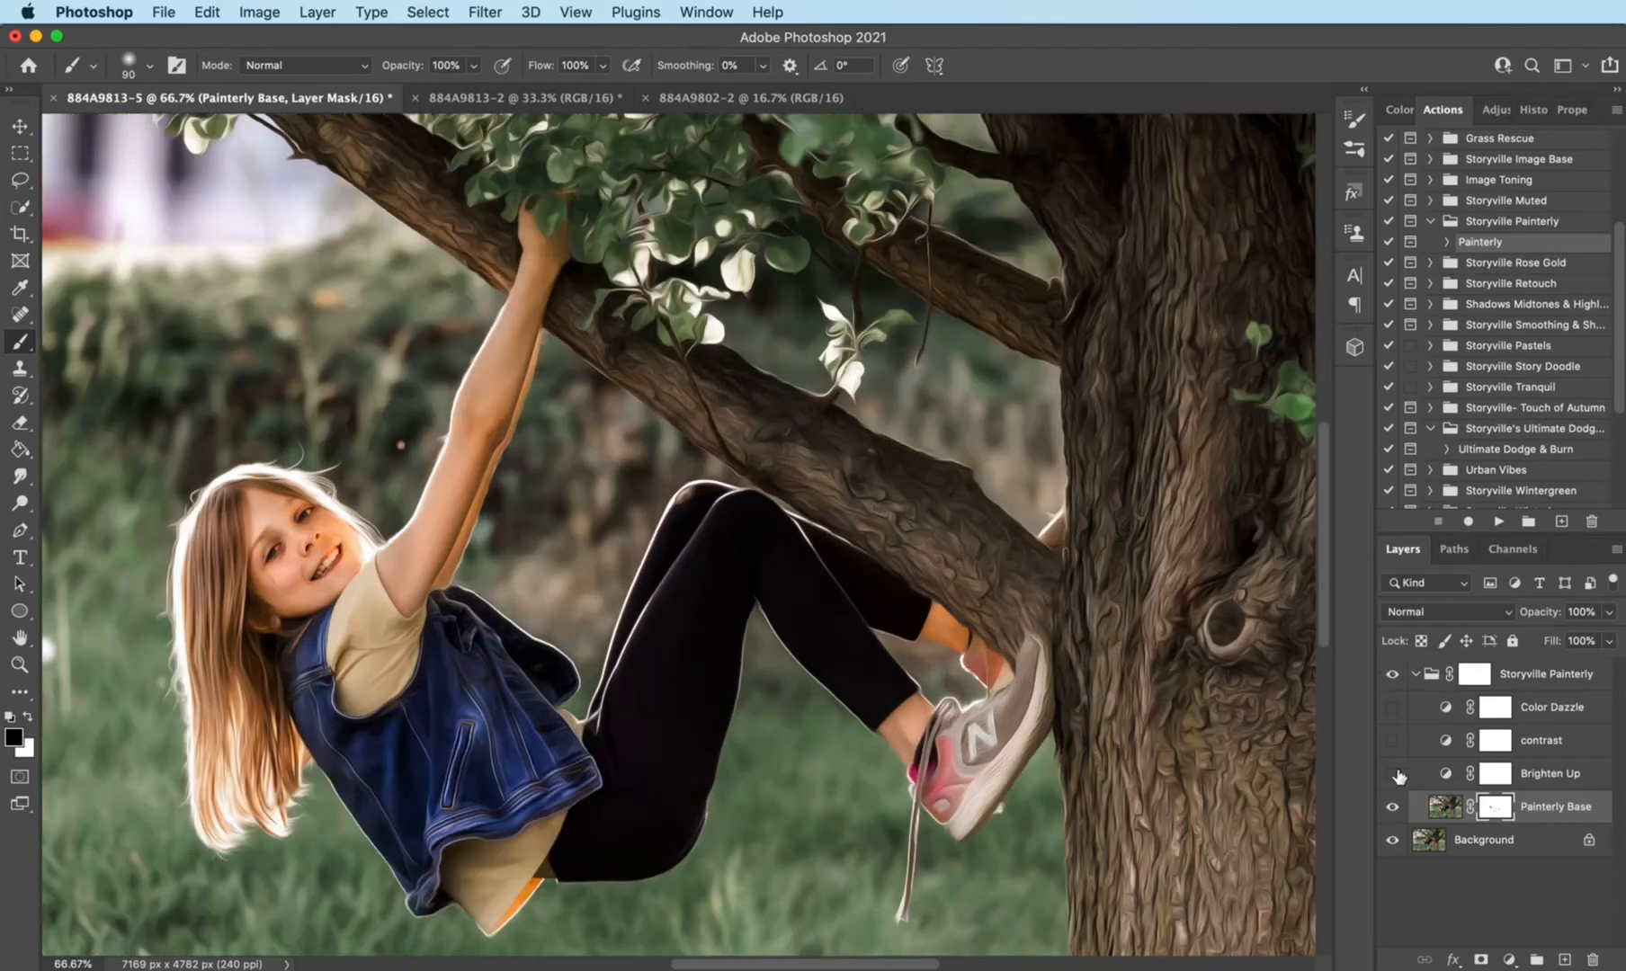
- Compare the photo with and without the Storyville Painterly group, and collapse the group
{"action": "left_click", "coordinate": [1393, 674]}
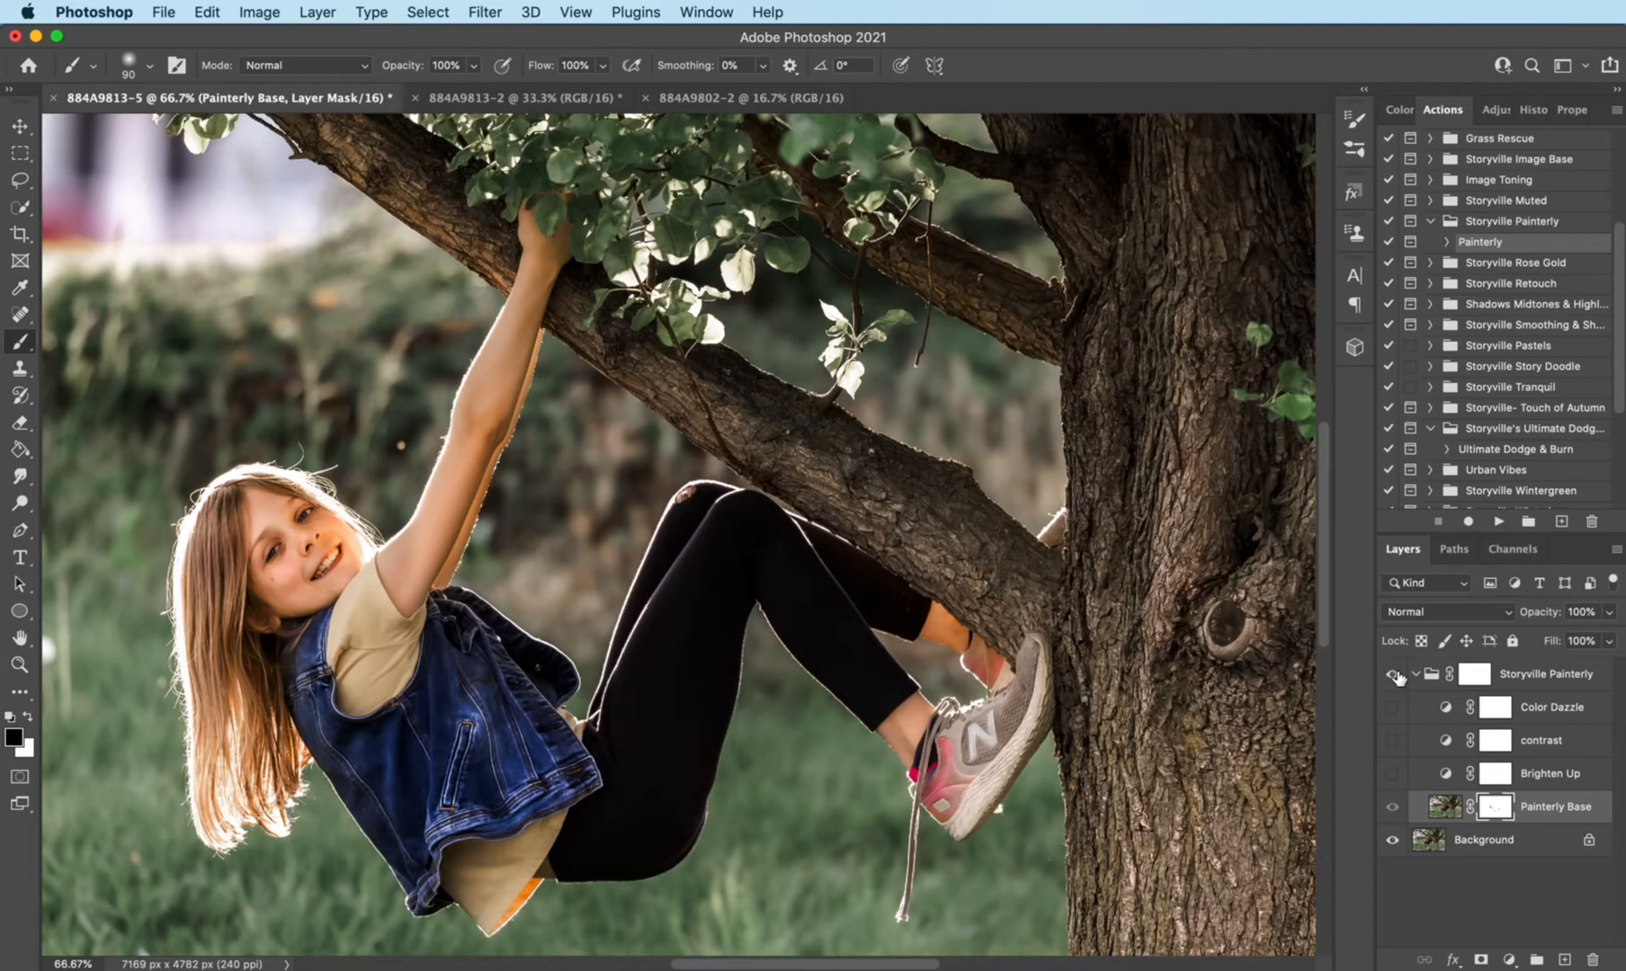
{"action": "left_click", "coordinate": [1393, 675]}
{"action": "key", "text": "super+minus"}
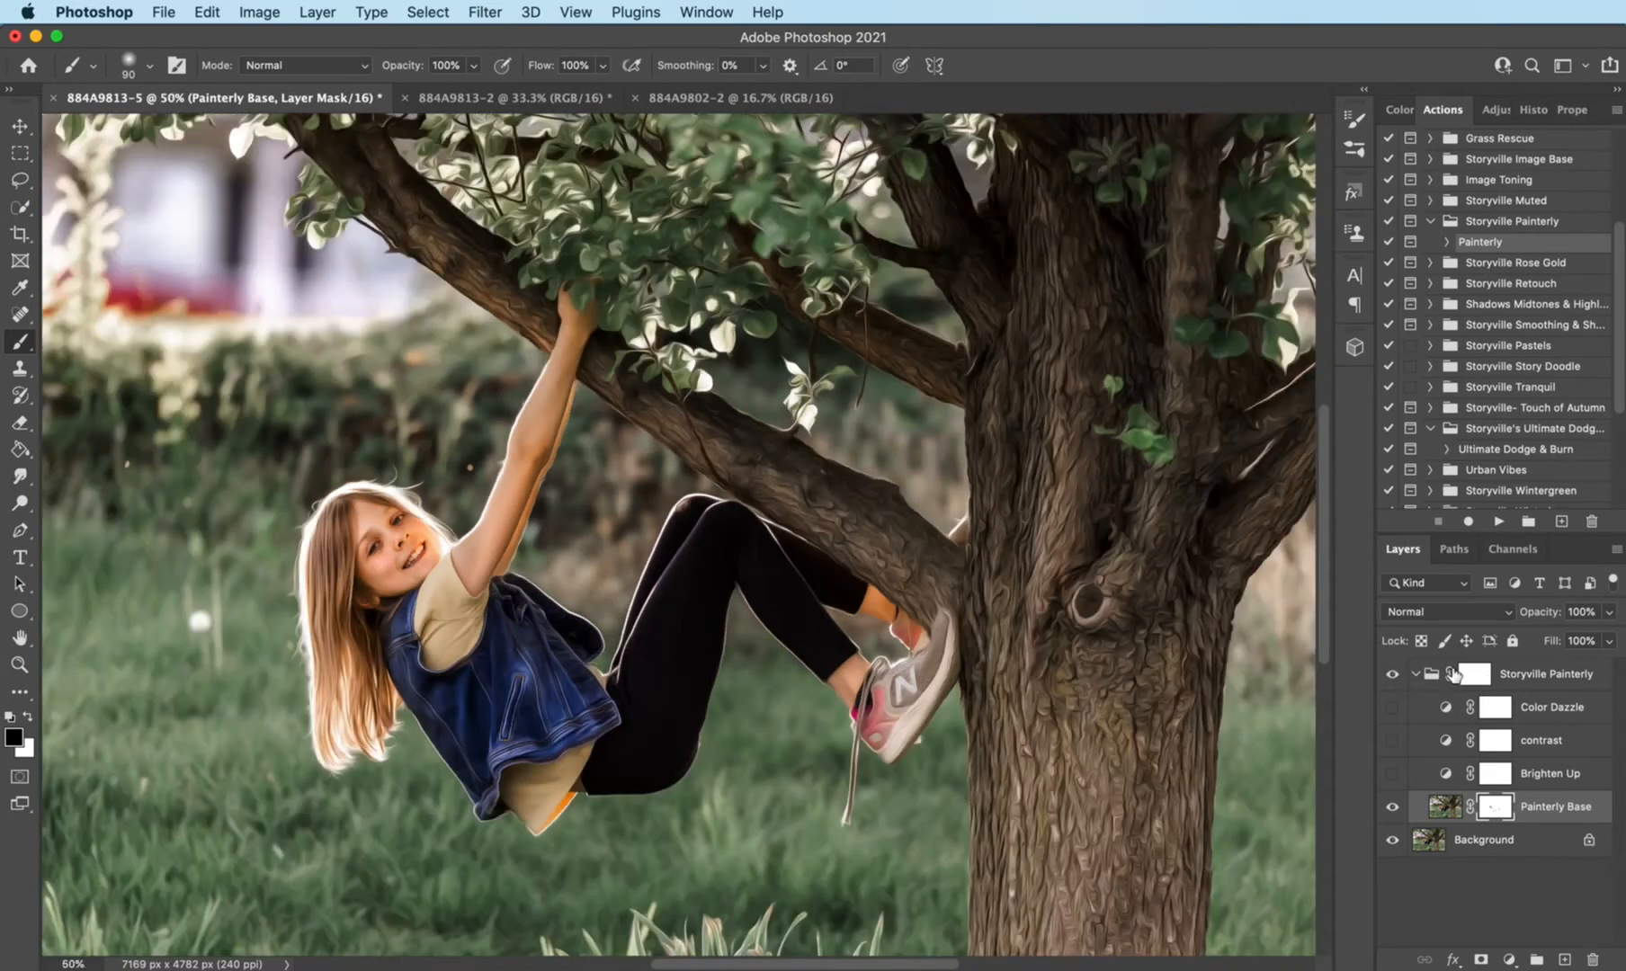
{"action": "key", "text": "super+minus"}
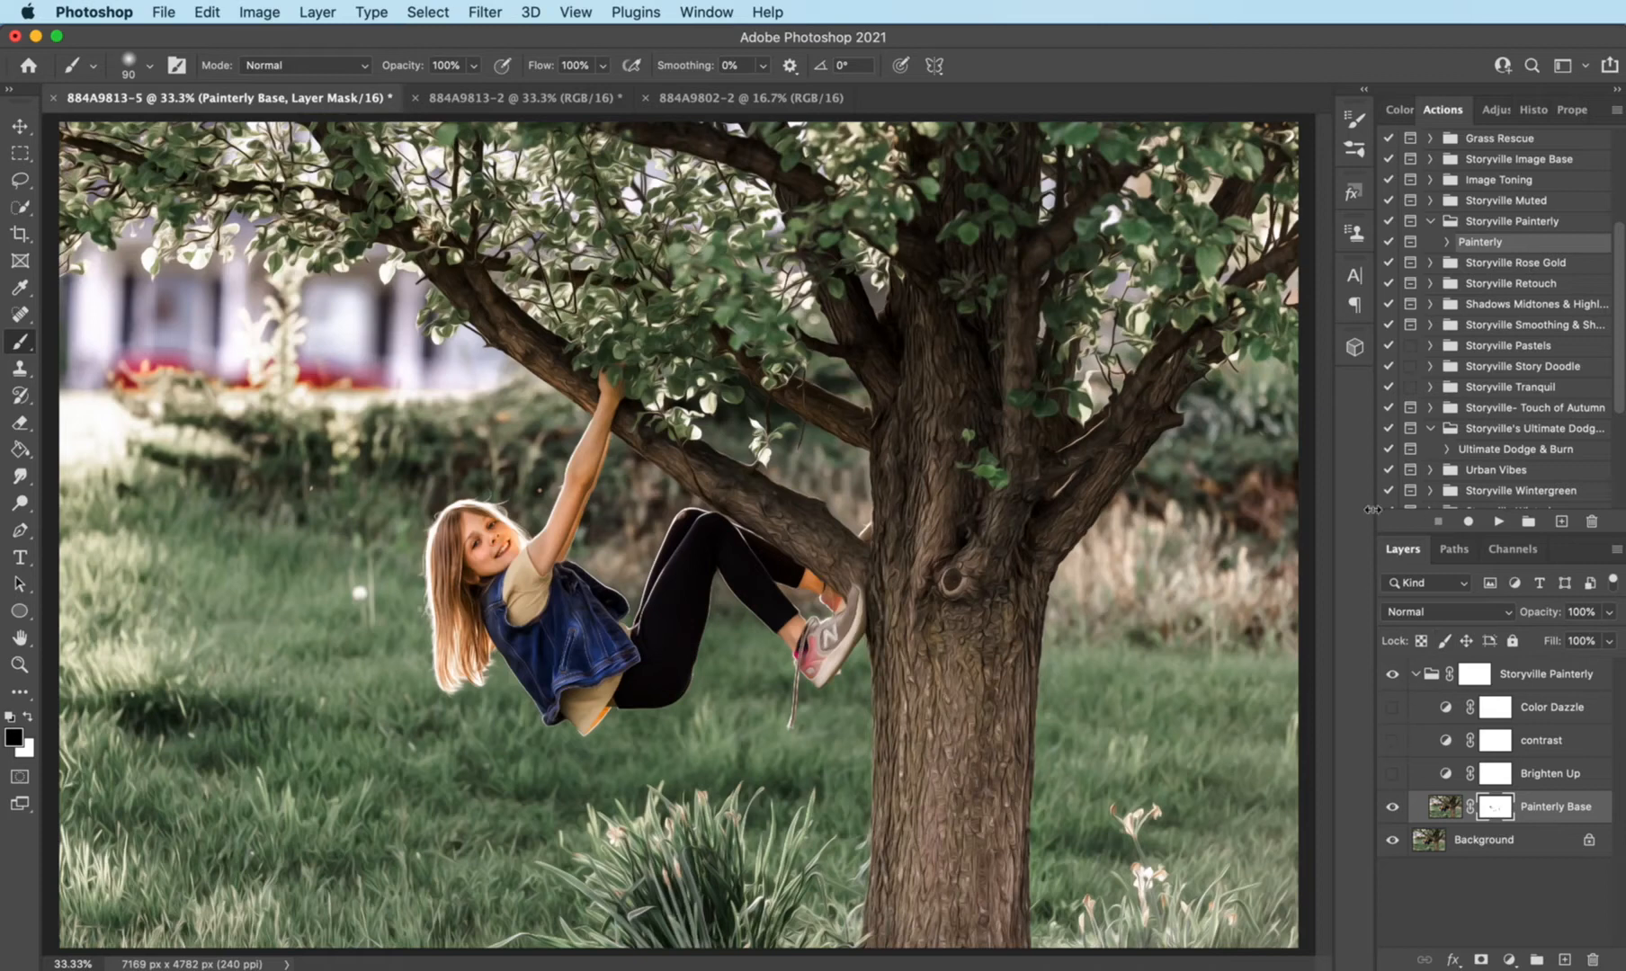
{"action": "left_click", "coordinate": [1417, 674]}
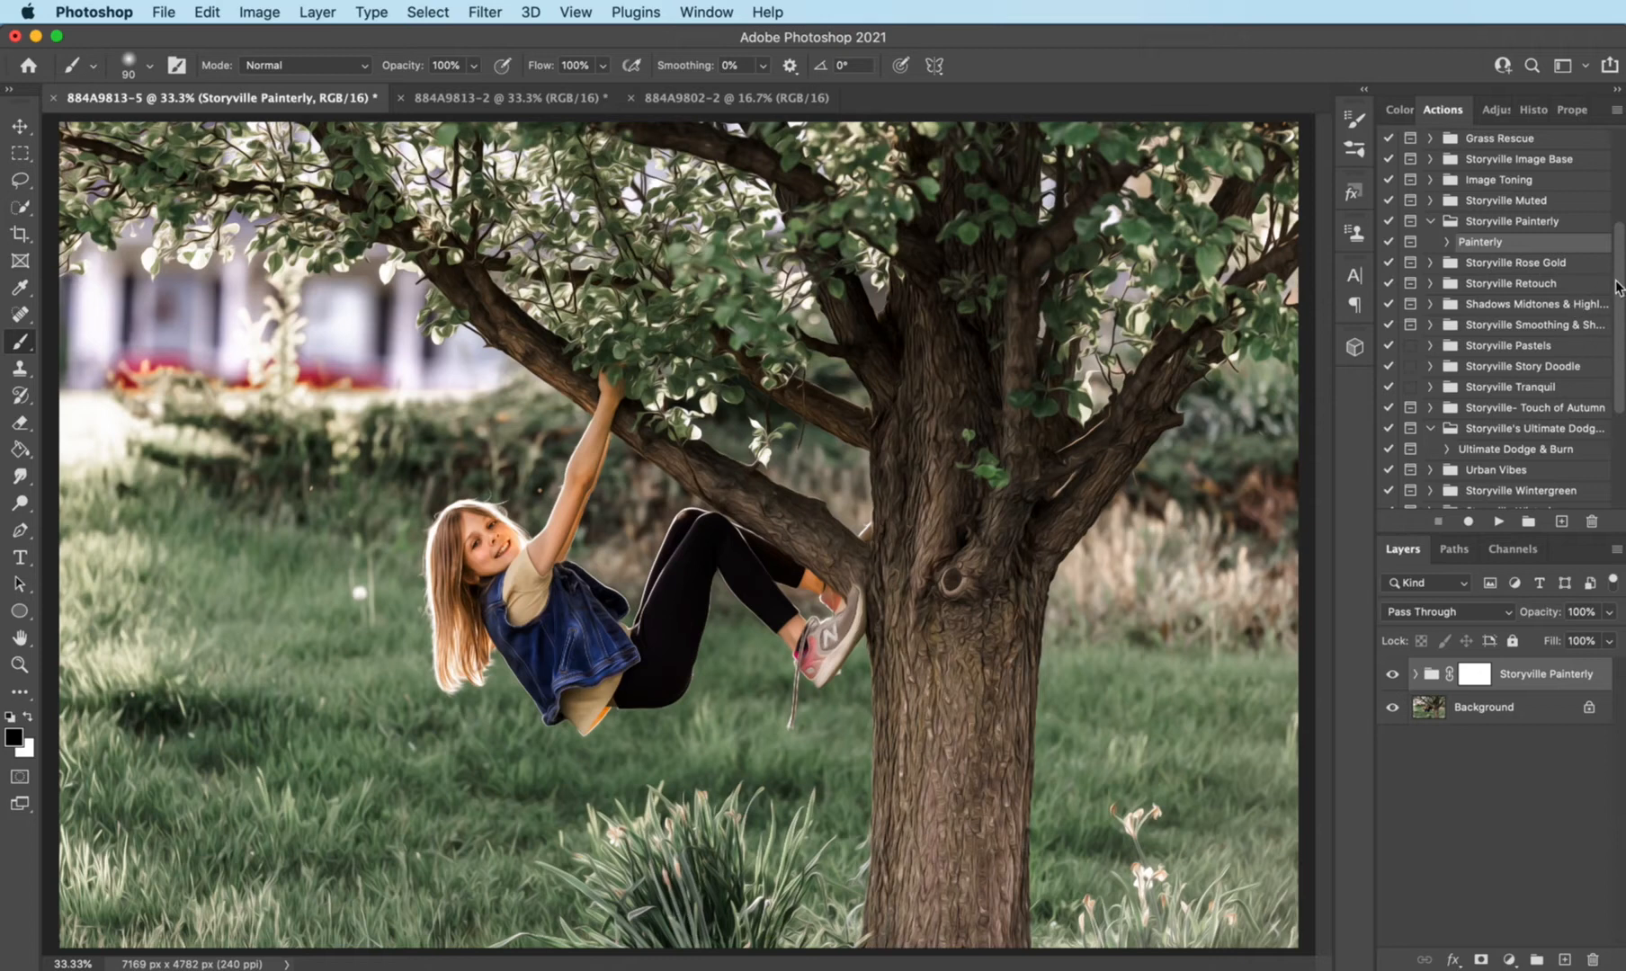
- Run the Brighten Skin & Eyes action from the Storyville Retouch set
{"action": "left_click", "coordinate": [1431, 284]}
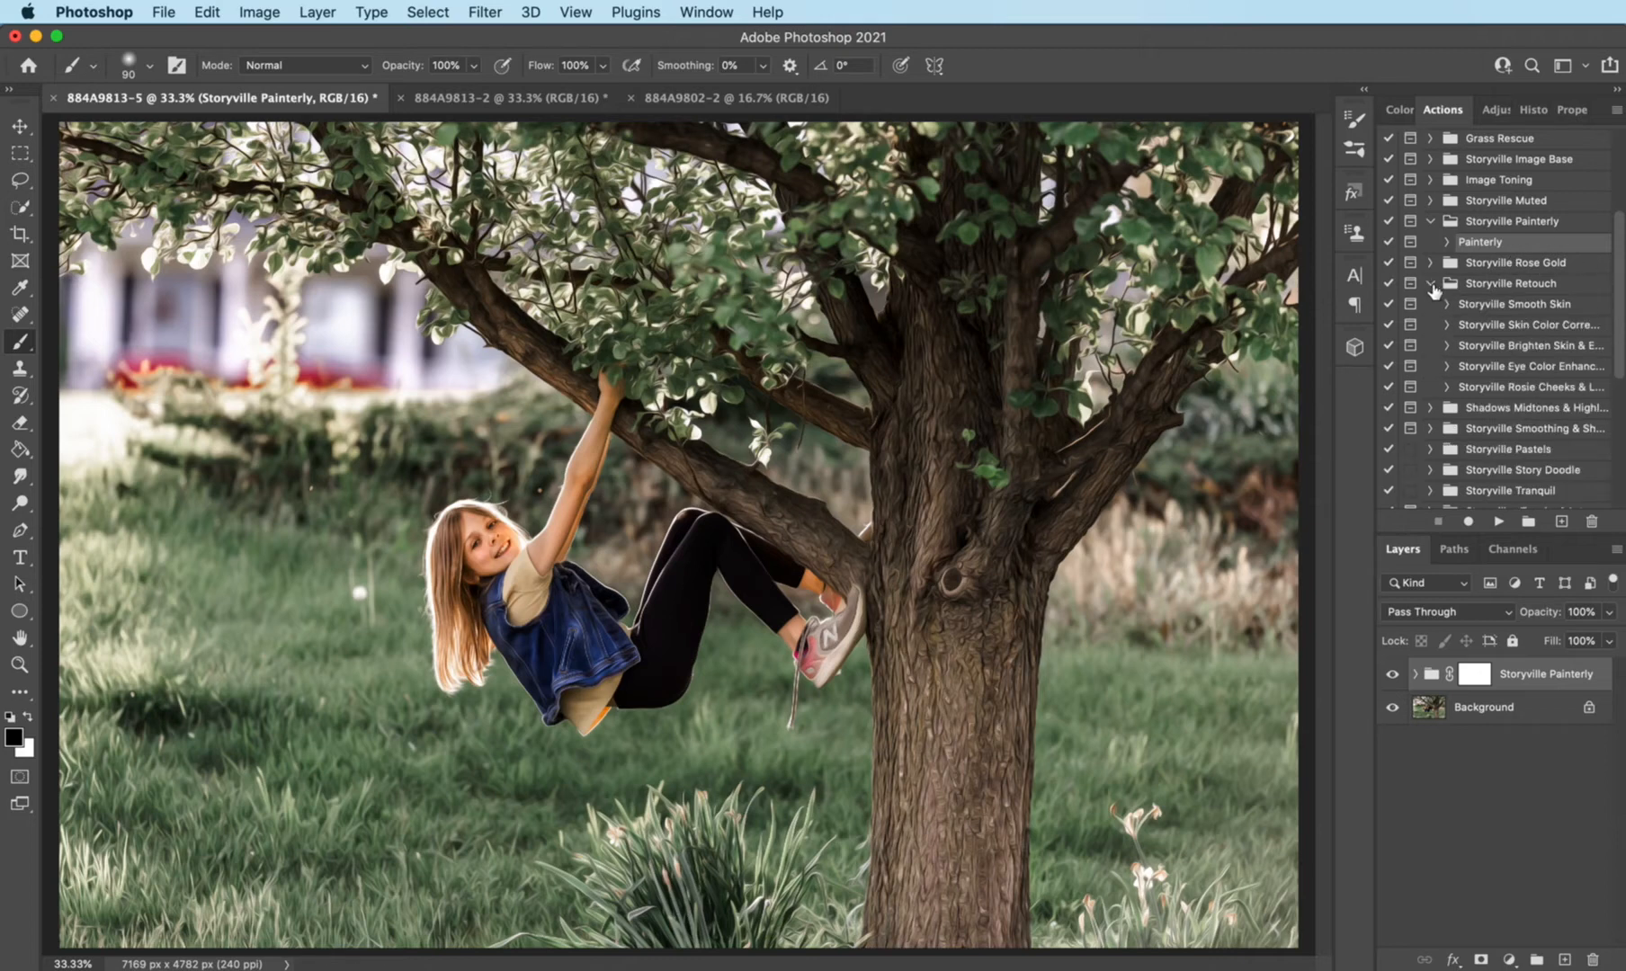
{"action": "left_click", "coordinate": [1540, 347]}
{"action": "left_click", "coordinate": [1499, 523]}
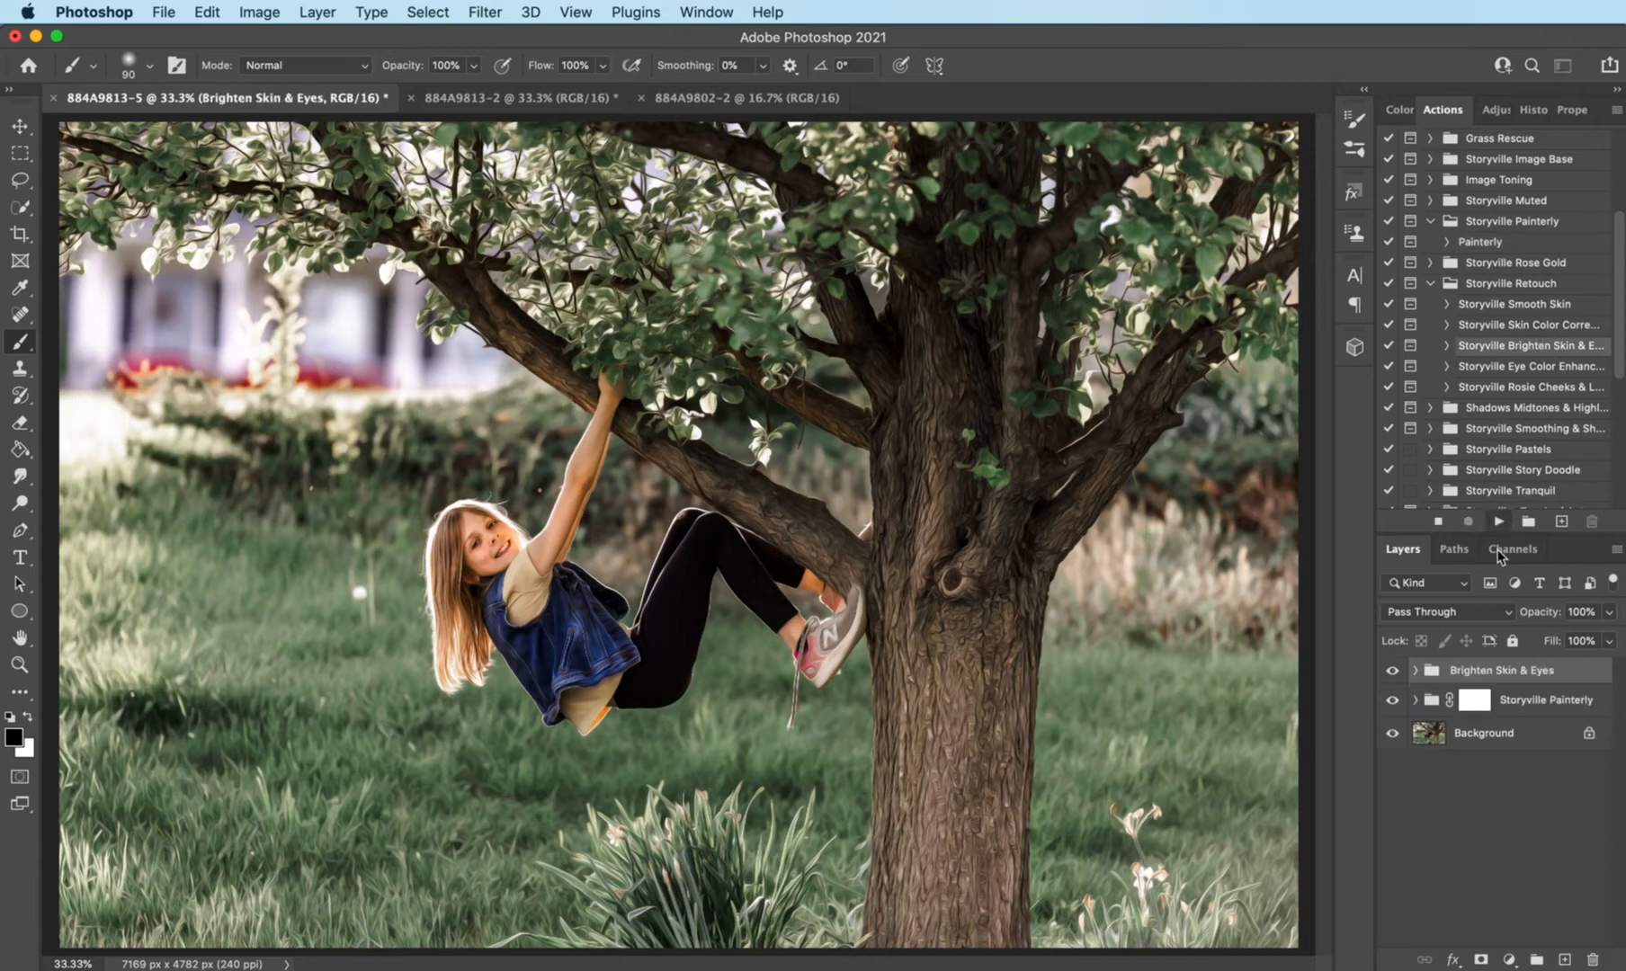
{"action": "left_click", "coordinate": [1475, 490]}
- Paint the Brighten Skin mask in white over the girl's face and arm, and set the layer's opacity to 26%
{"action": "left_click", "coordinate": [1416, 670]}
{"action": "left_click", "coordinate": [1495, 766]}
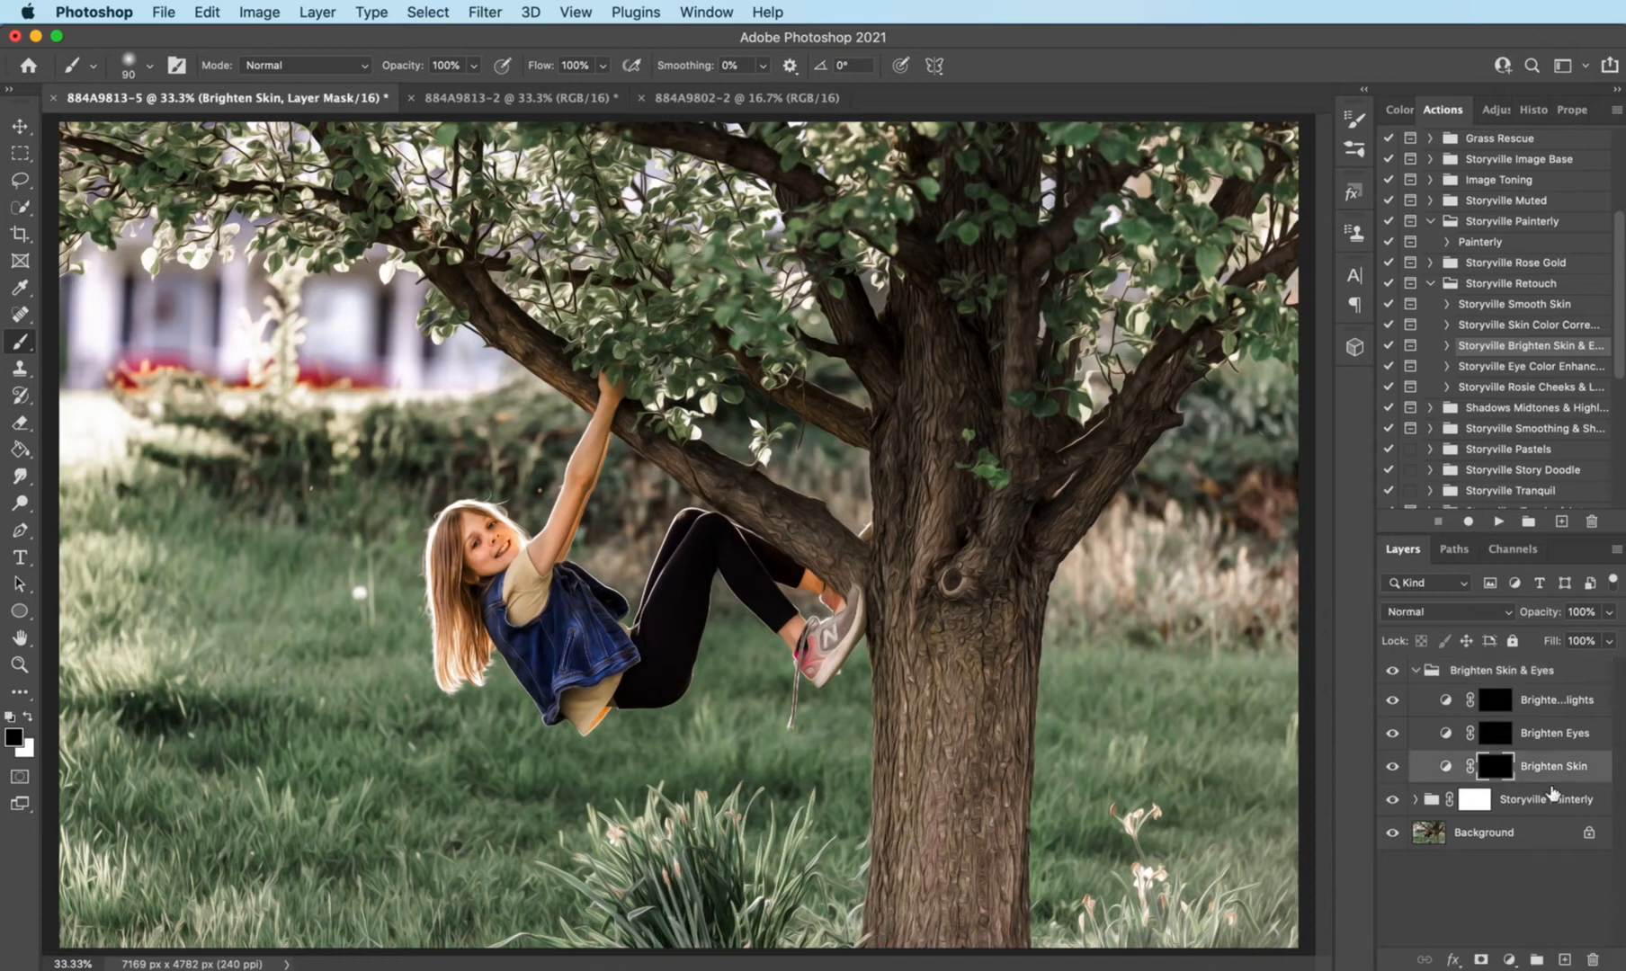
{"action": "left_click", "coordinate": [30, 719]}
{"action": "key", "text": "super+equal"}
{"action": "key", "text": "bracketright"}
{"action": "key", "text": "bracketright"}
{"action": "key", "text": "bracketright"}
{"action": "key", "text": "bracketright"}
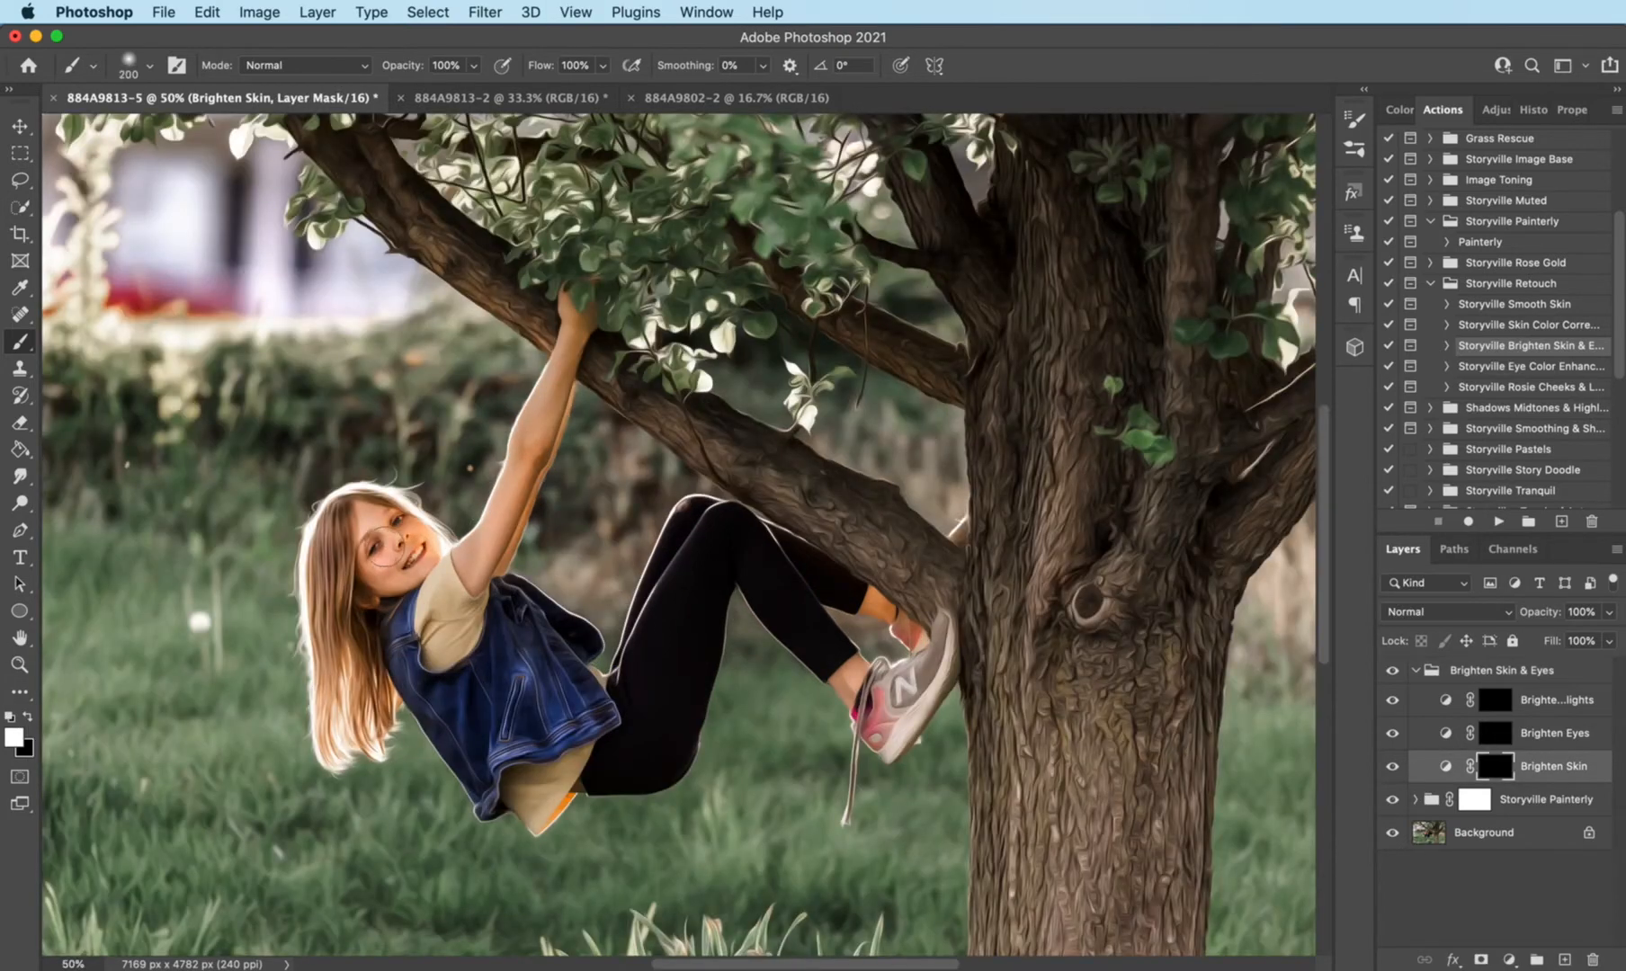
{"action": "mouse_move", "coordinate": [378, 544]}
{"action": "left_mouse_down"}
{"action": "mouse_move", "coordinate": [481, 544]}
{"action": "mouse_move", "coordinate": [584, 301]}
{"action": "left_mouse_up"}
{"action": "key", "text": "bracketleft"}
{"action": "key", "text": "bracketleft"}
{"action": "key", "text": "bracketleft"}
{"action": "key", "text": "bracketleft"}
{"action": "key", "text": "bracketleft"}
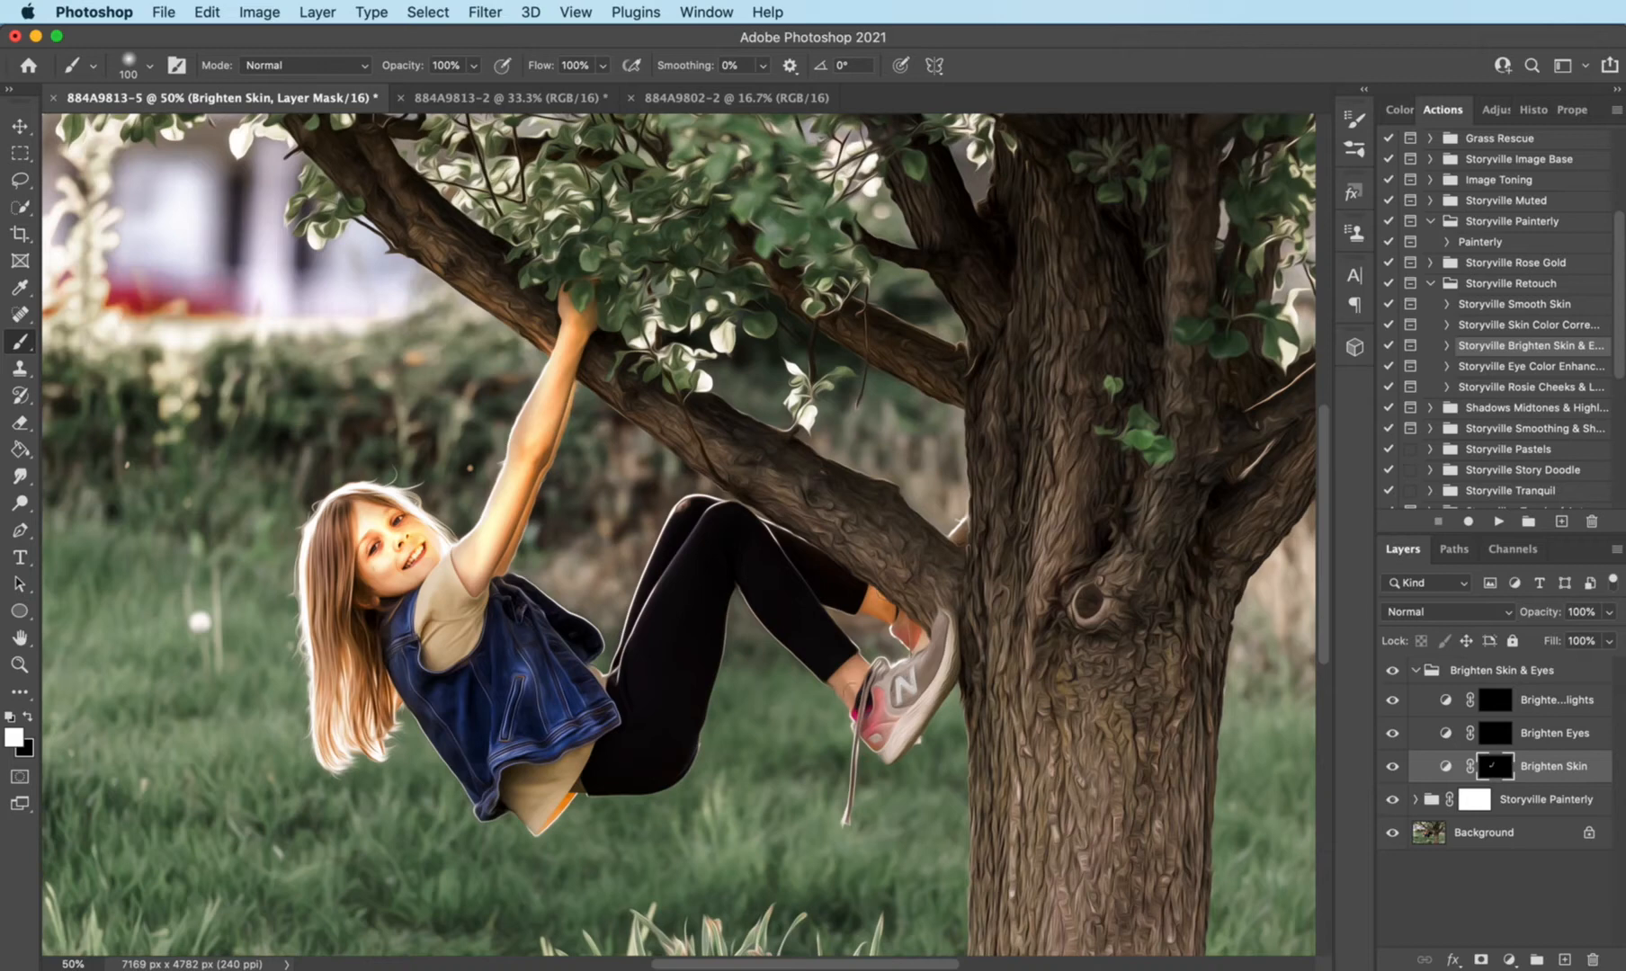
{"action": "left_click", "coordinate": [1547, 619]}
{"action": "left_click_drag", "start_coordinate": [1547, 618], "coordinate": [1461, 609]}
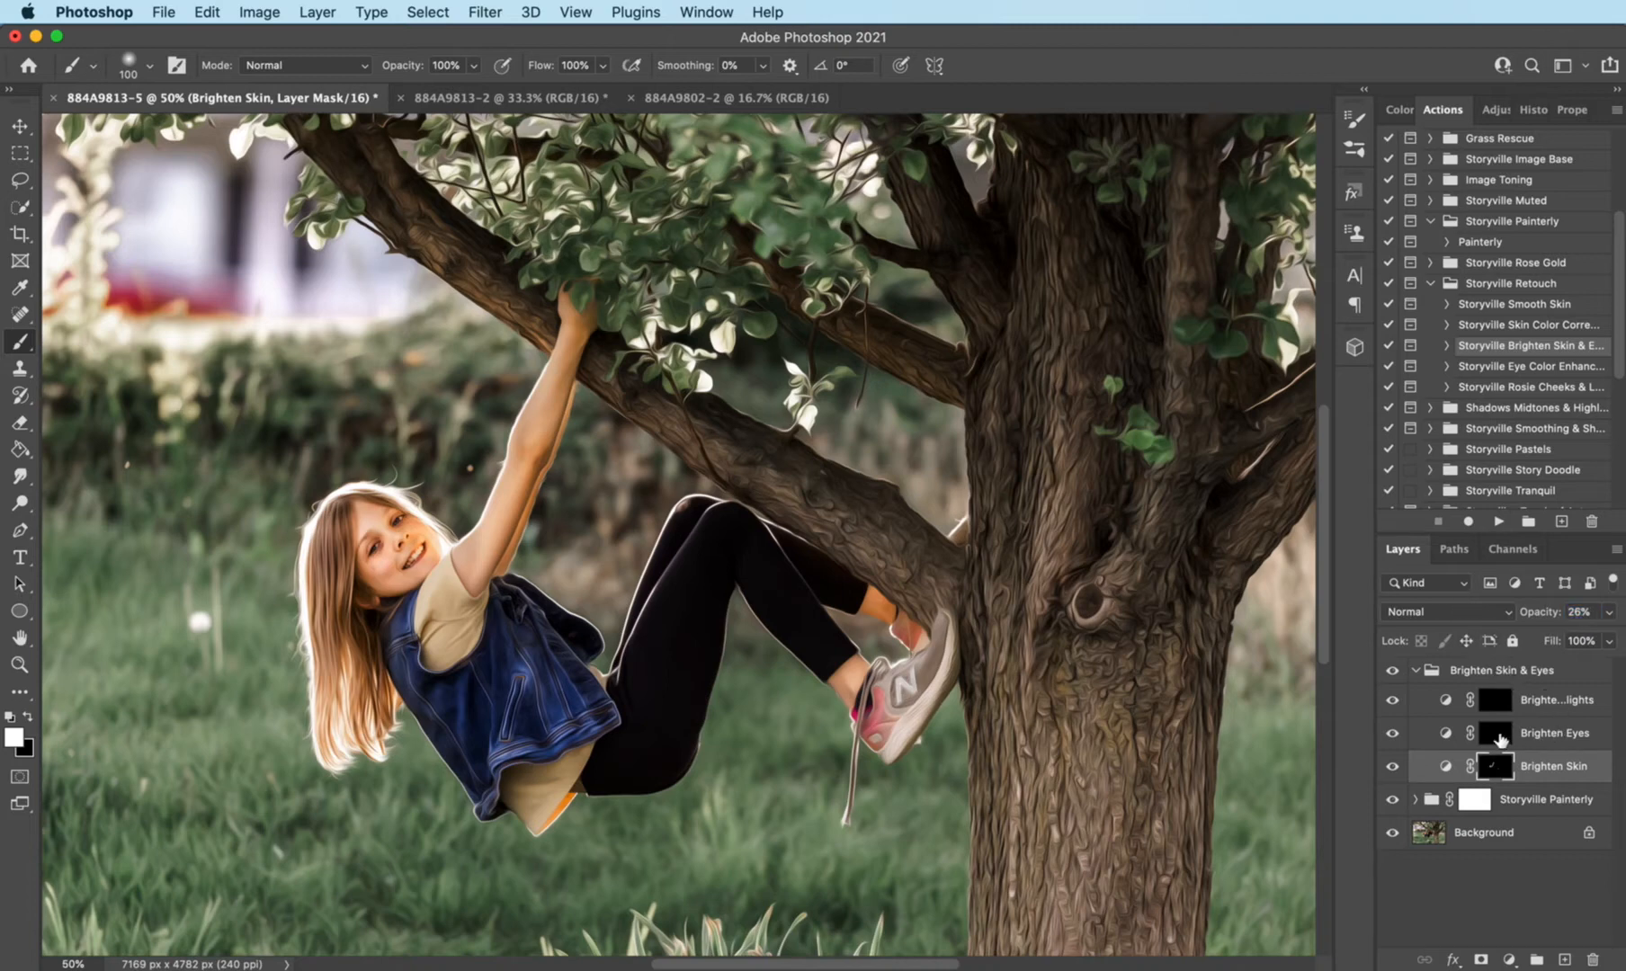
- Brighten the girl's eyes on the Brighten Eyes and Brighten Catchlights masks with a small white brush, lower the layer opacity, and collapse the group
{"action": "left_click", "coordinate": [1496, 735]}
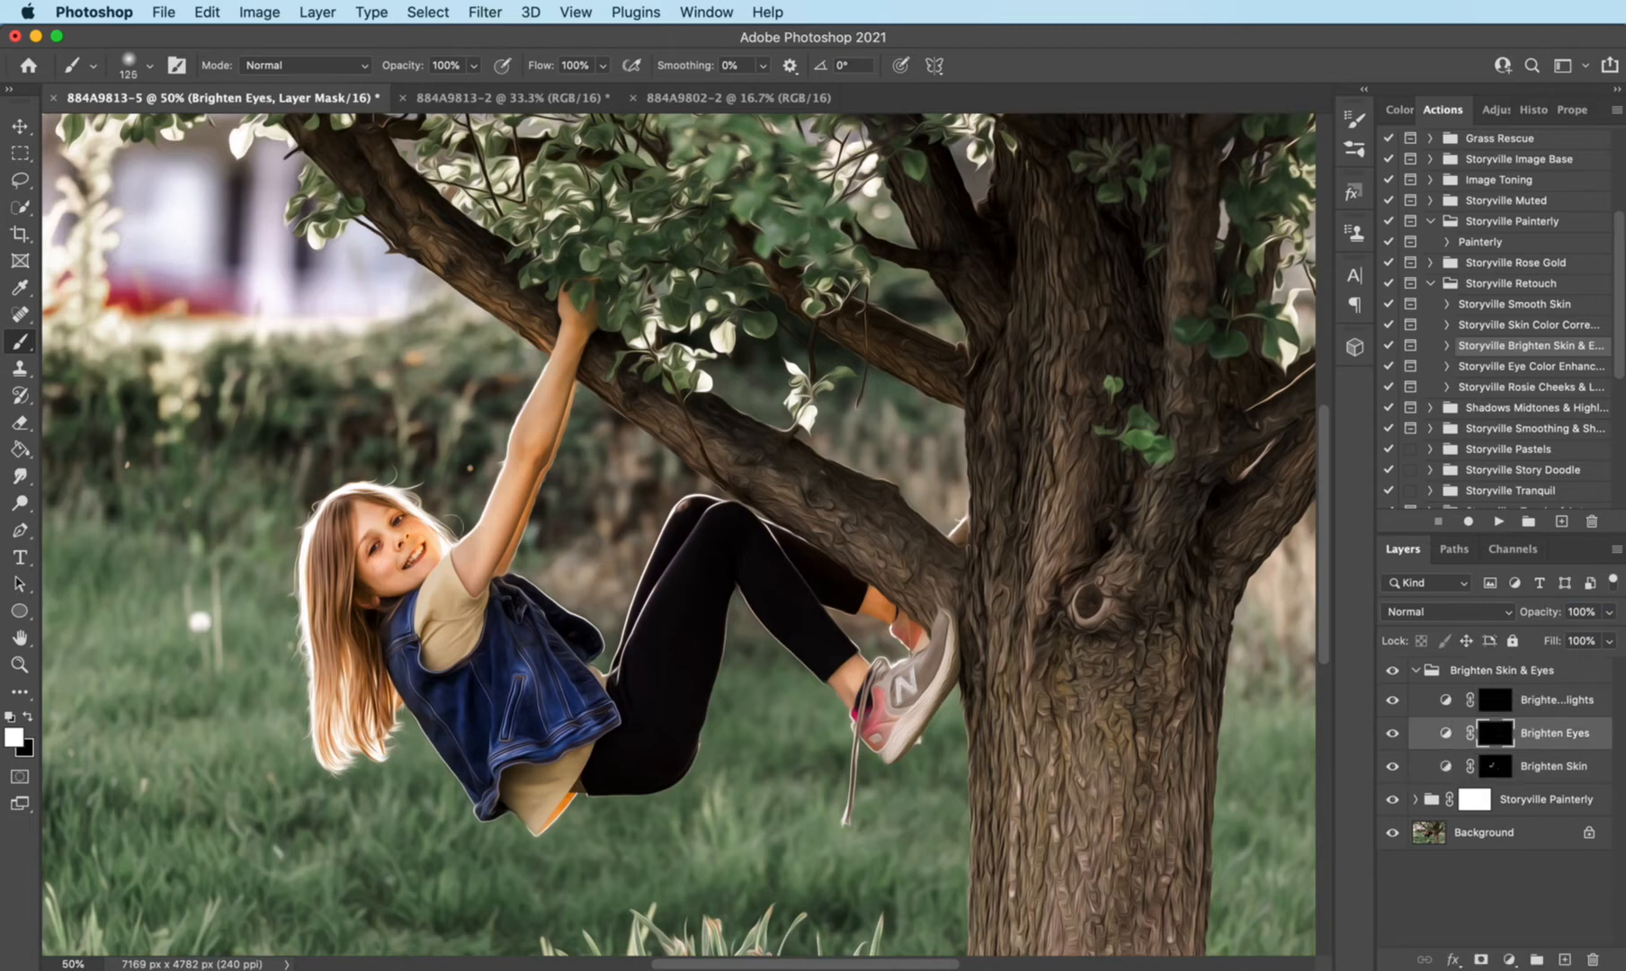
{"action": "key", "text": "bracketleft"}
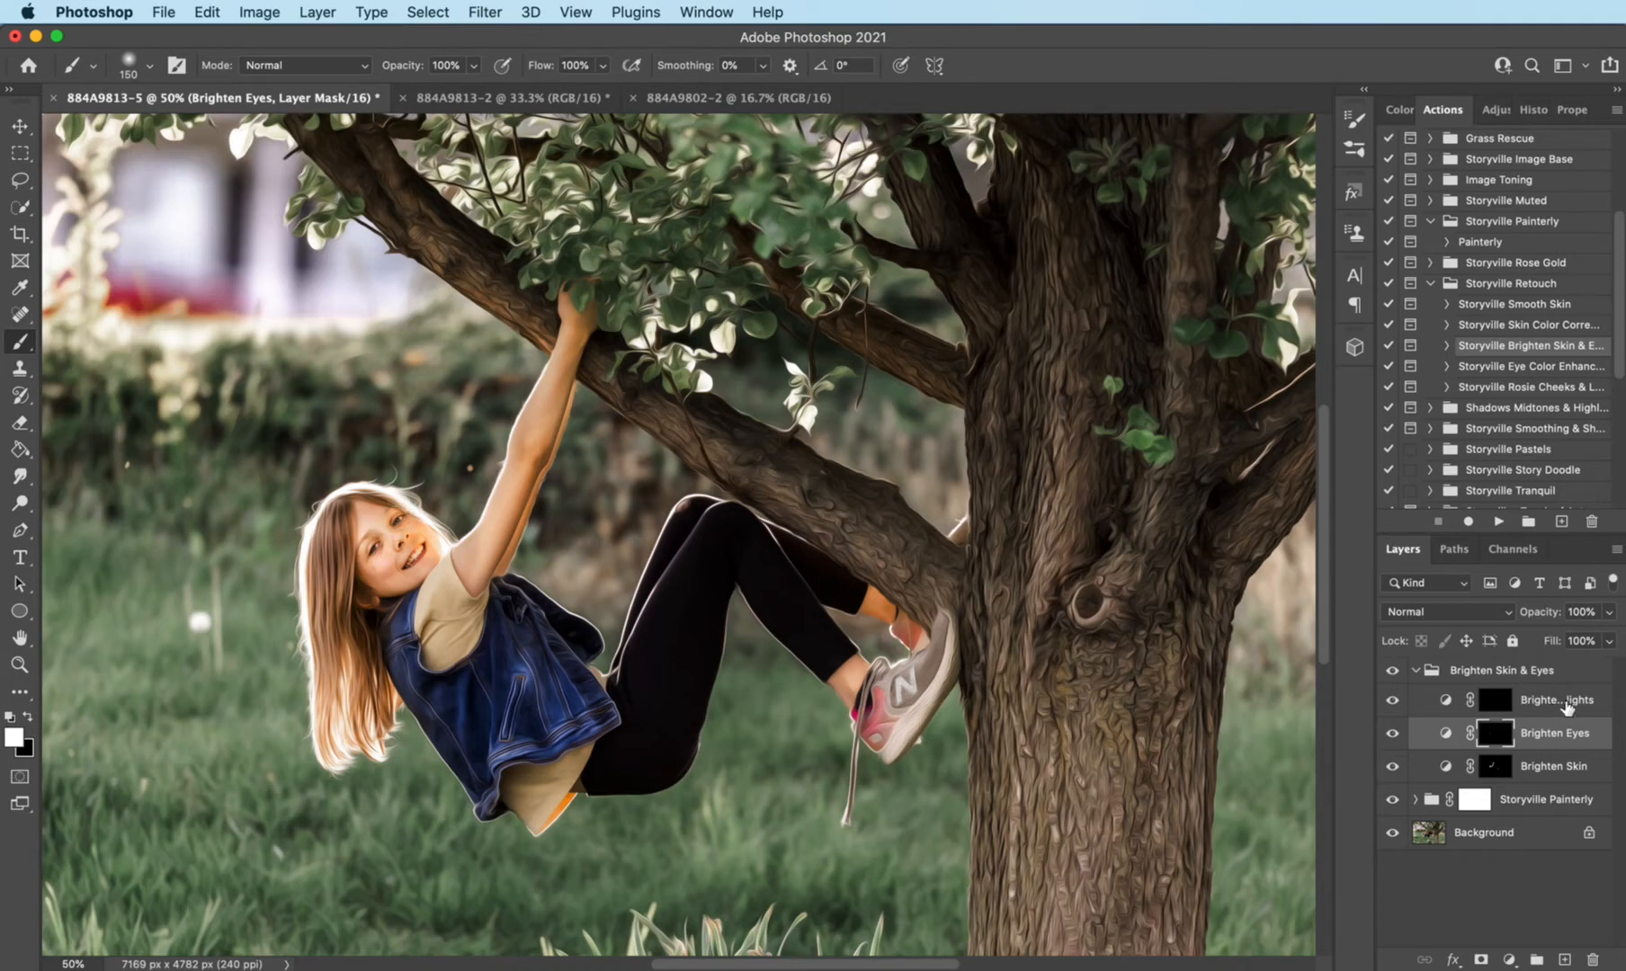
{"action": "left_click", "coordinate": [1495, 700]}
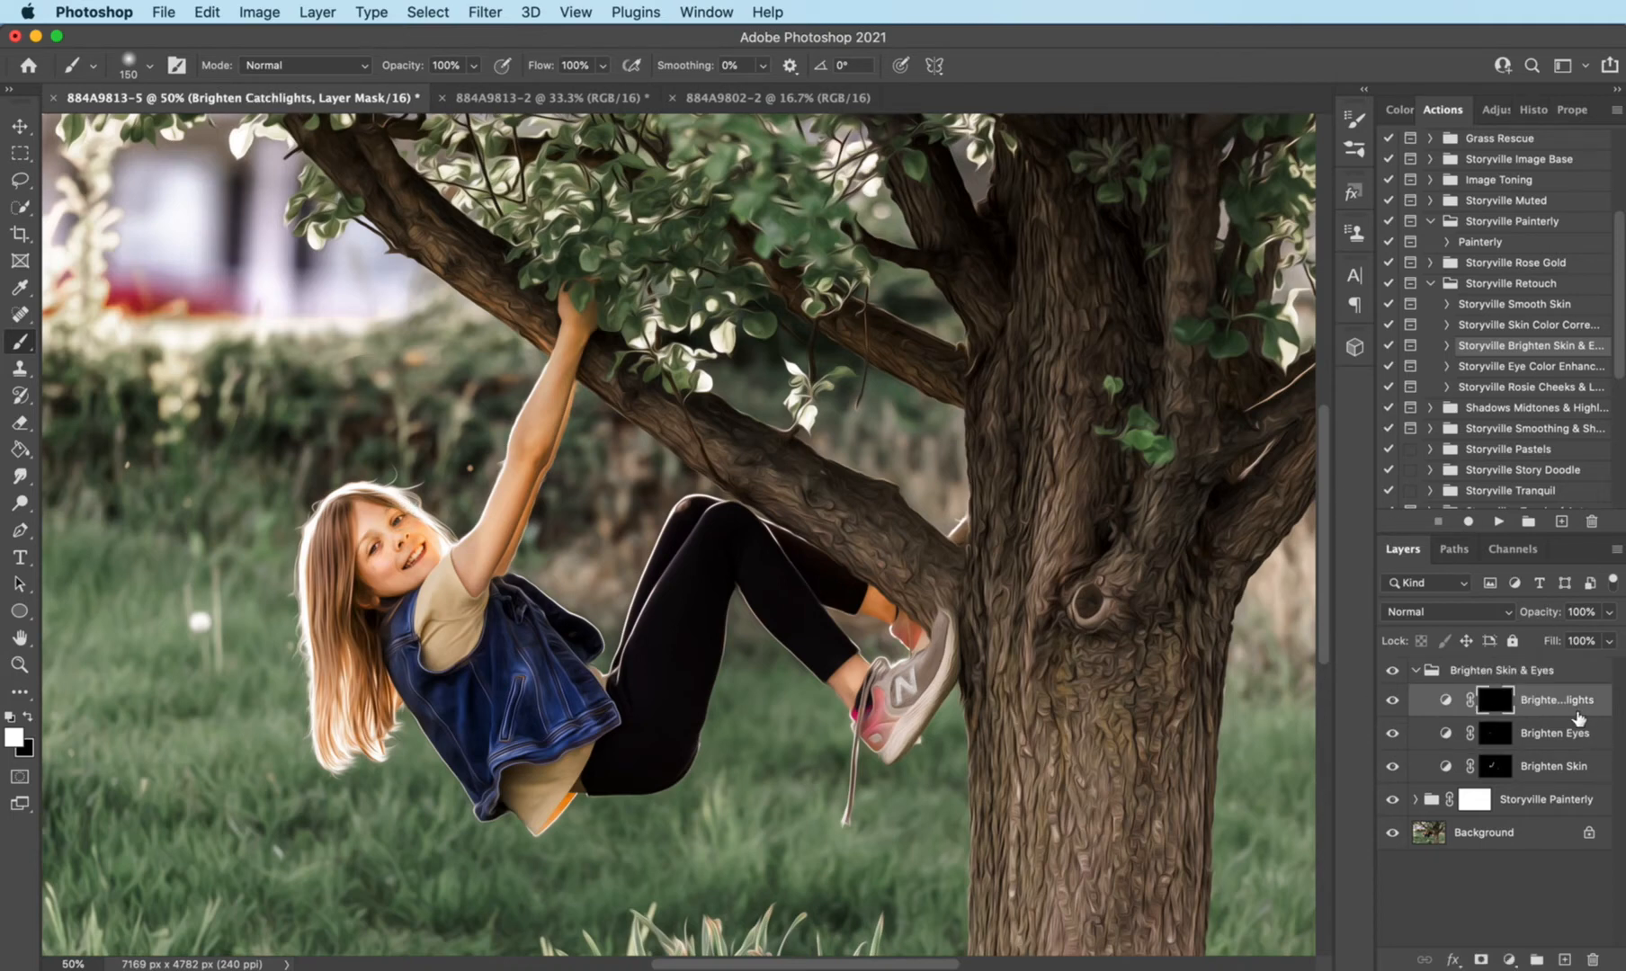
{"action": "key", "text": "super+equal"}
{"action": "key", "text": "bracketleft"}
{"action": "key", "text": "bracketleft"}
{"action": "key", "text": "bracketleft"}
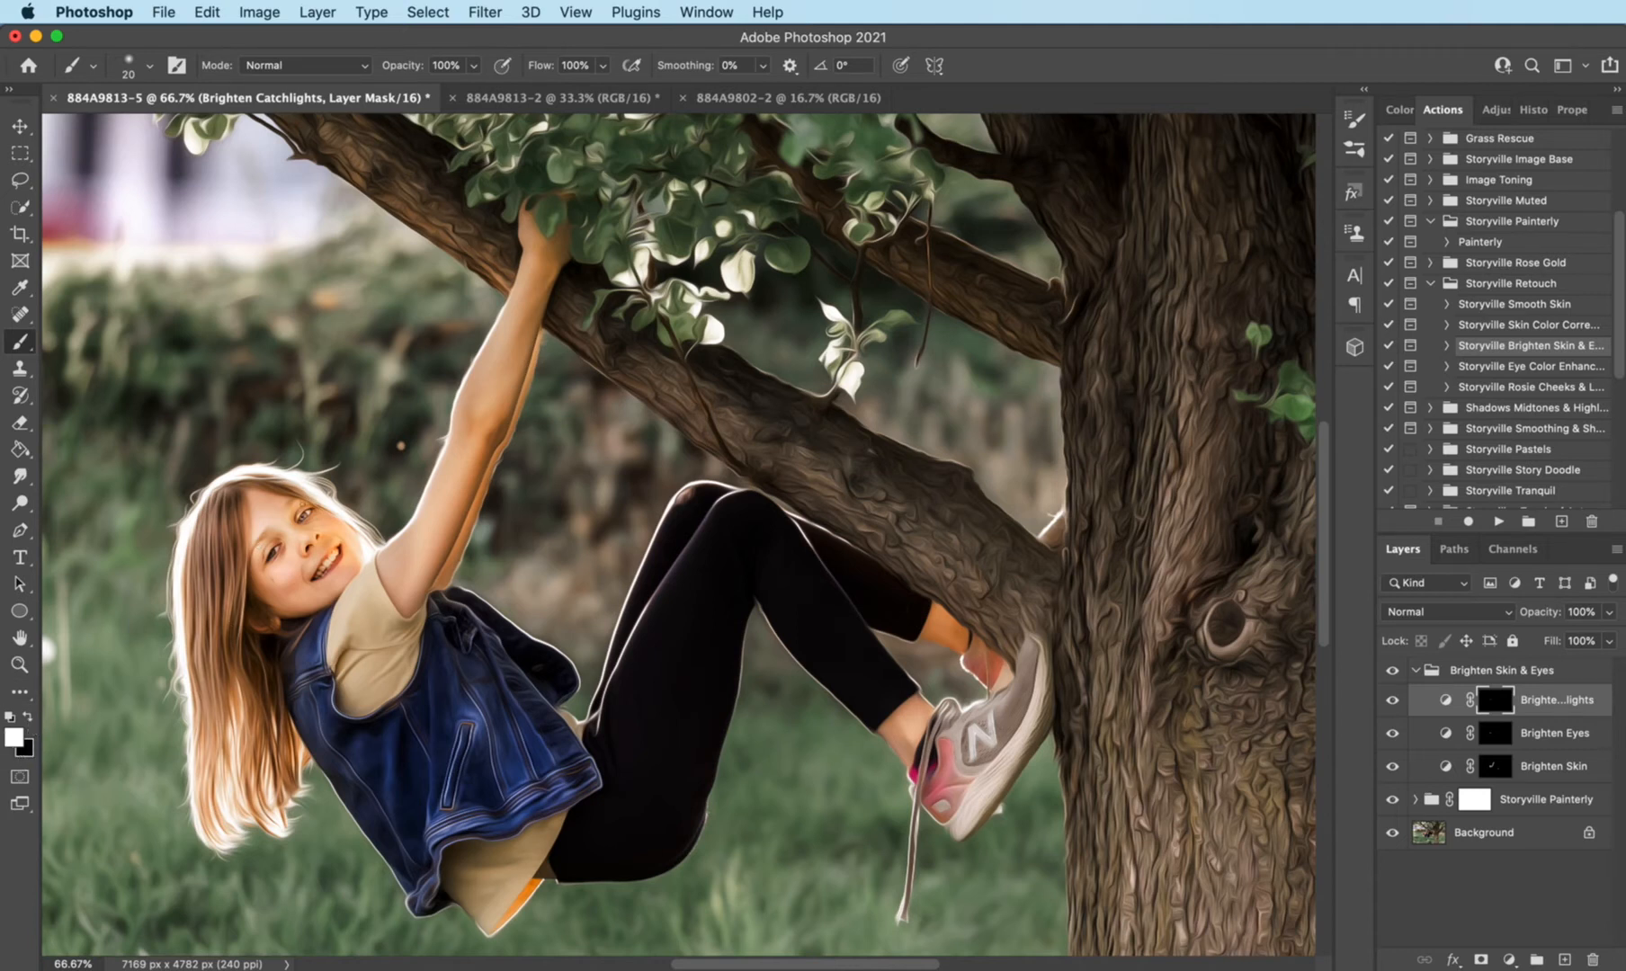
{"action": "key", "text": "x"}
{"action": "key", "text": "x"}
{"action": "key", "text": "x"}
{"action": "left_click_drag", "start_coordinate": [1541, 613], "coordinate": [1461, 612]}
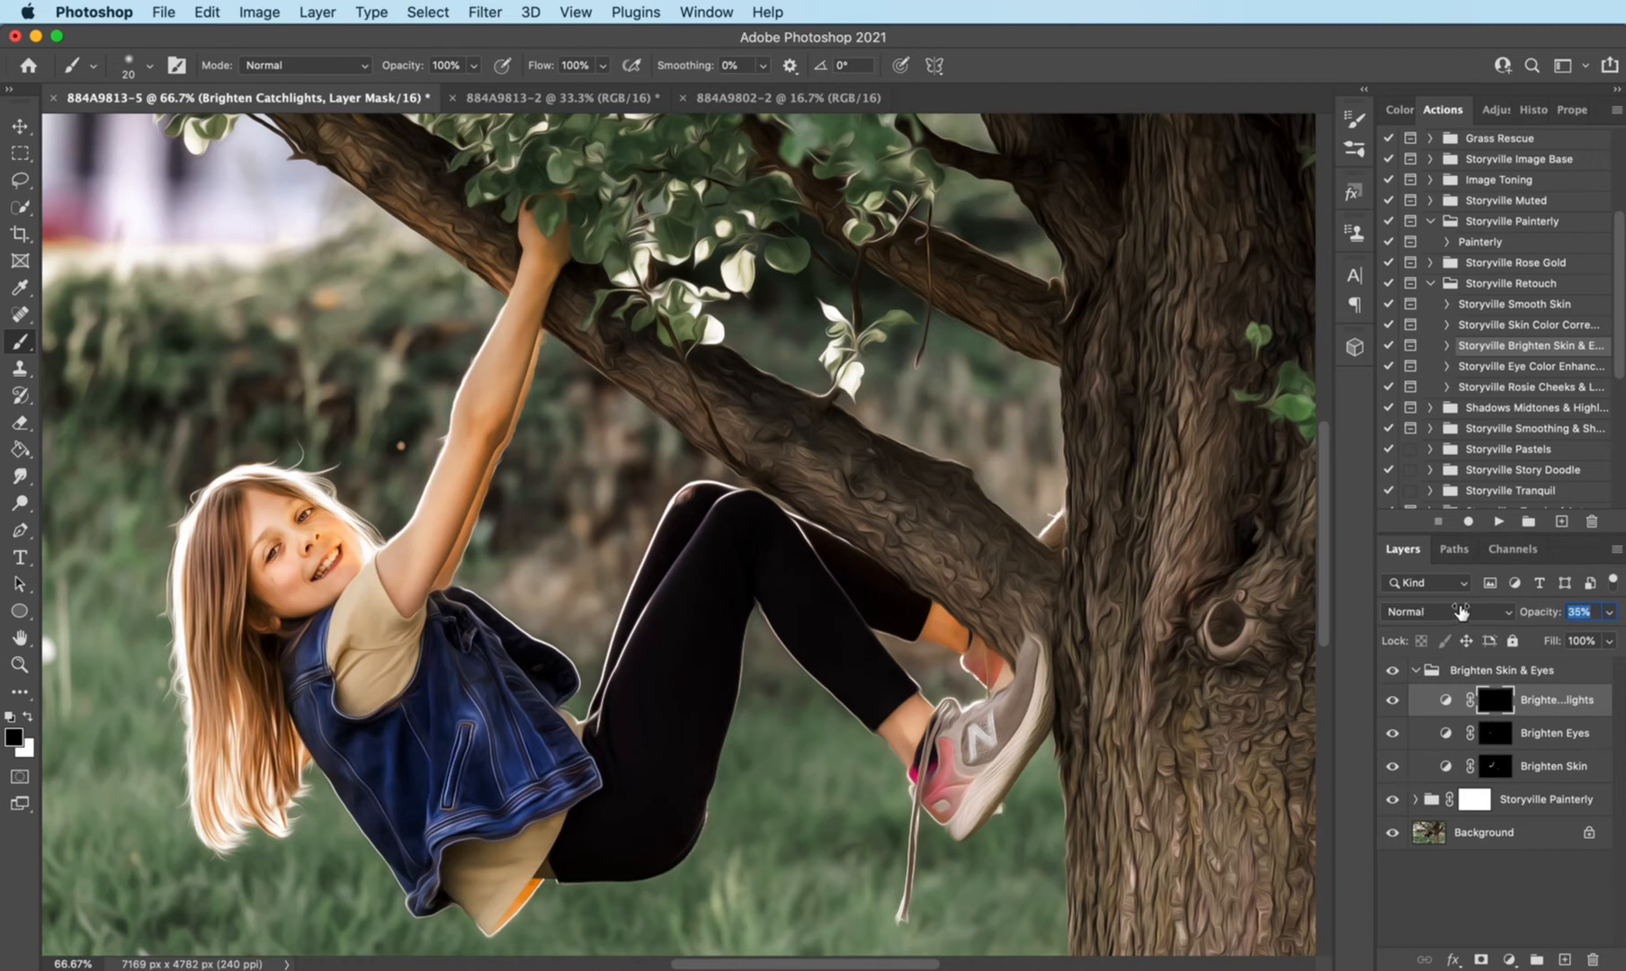
{"action": "left_click", "coordinate": [1415, 670]}
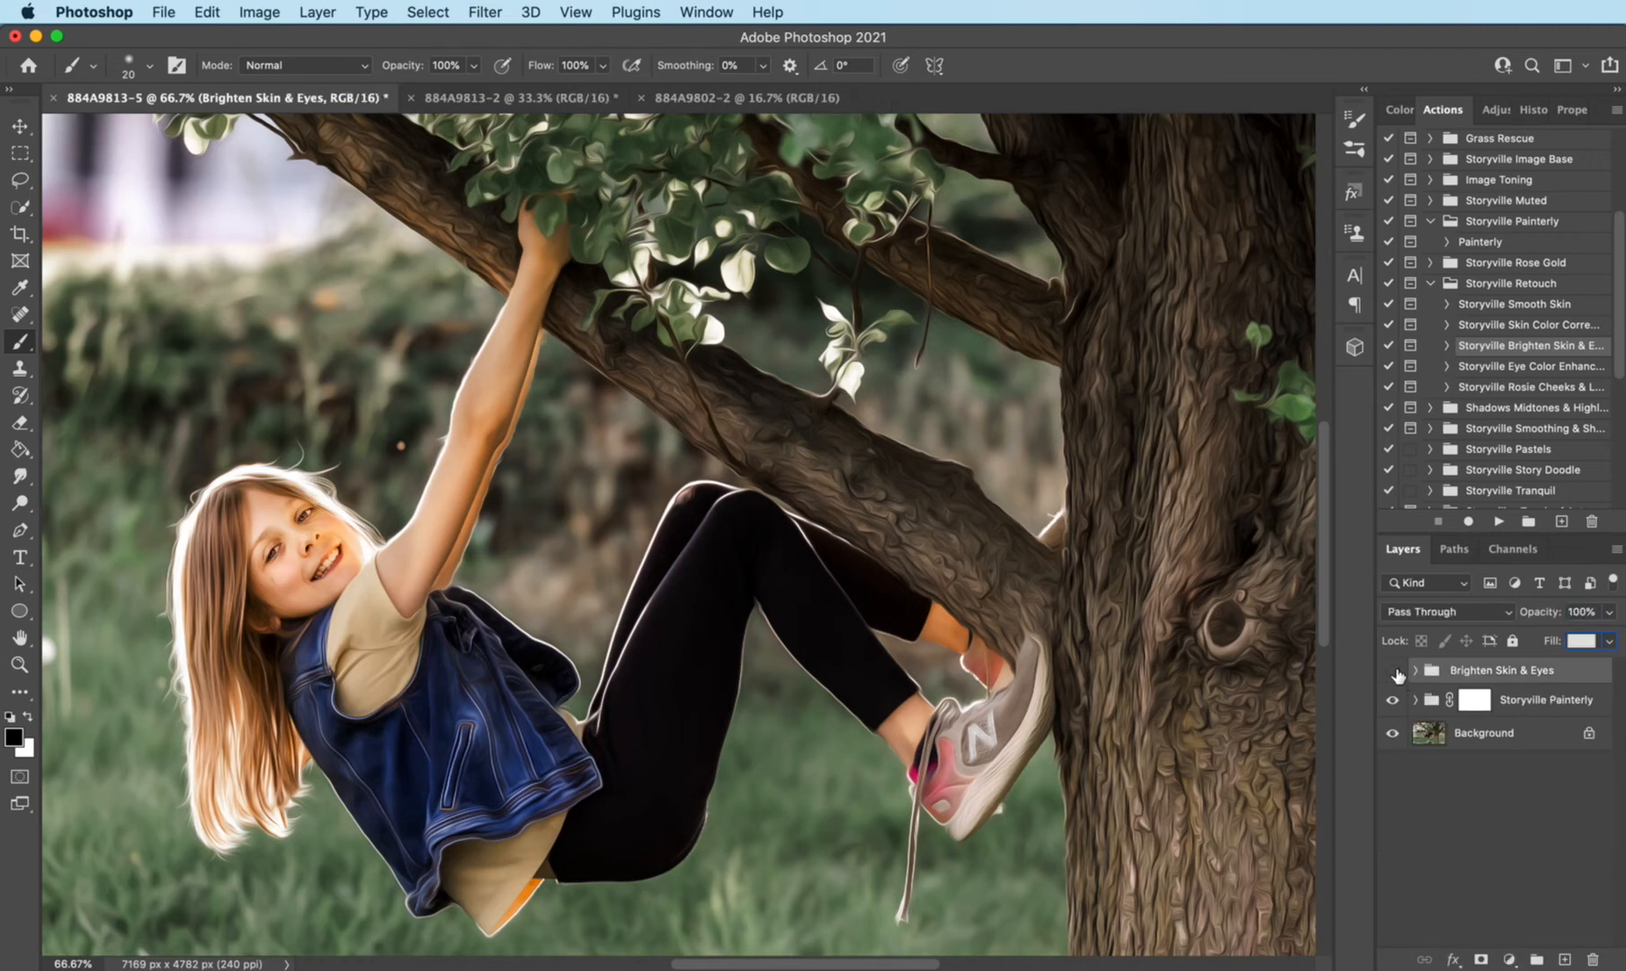
{"action": "left_click", "coordinate": [1392, 670]}
- Run the Rosie Cheeks & Lips action from the Storyville Retouch set
{"action": "left_click", "coordinate": [1541, 389]}
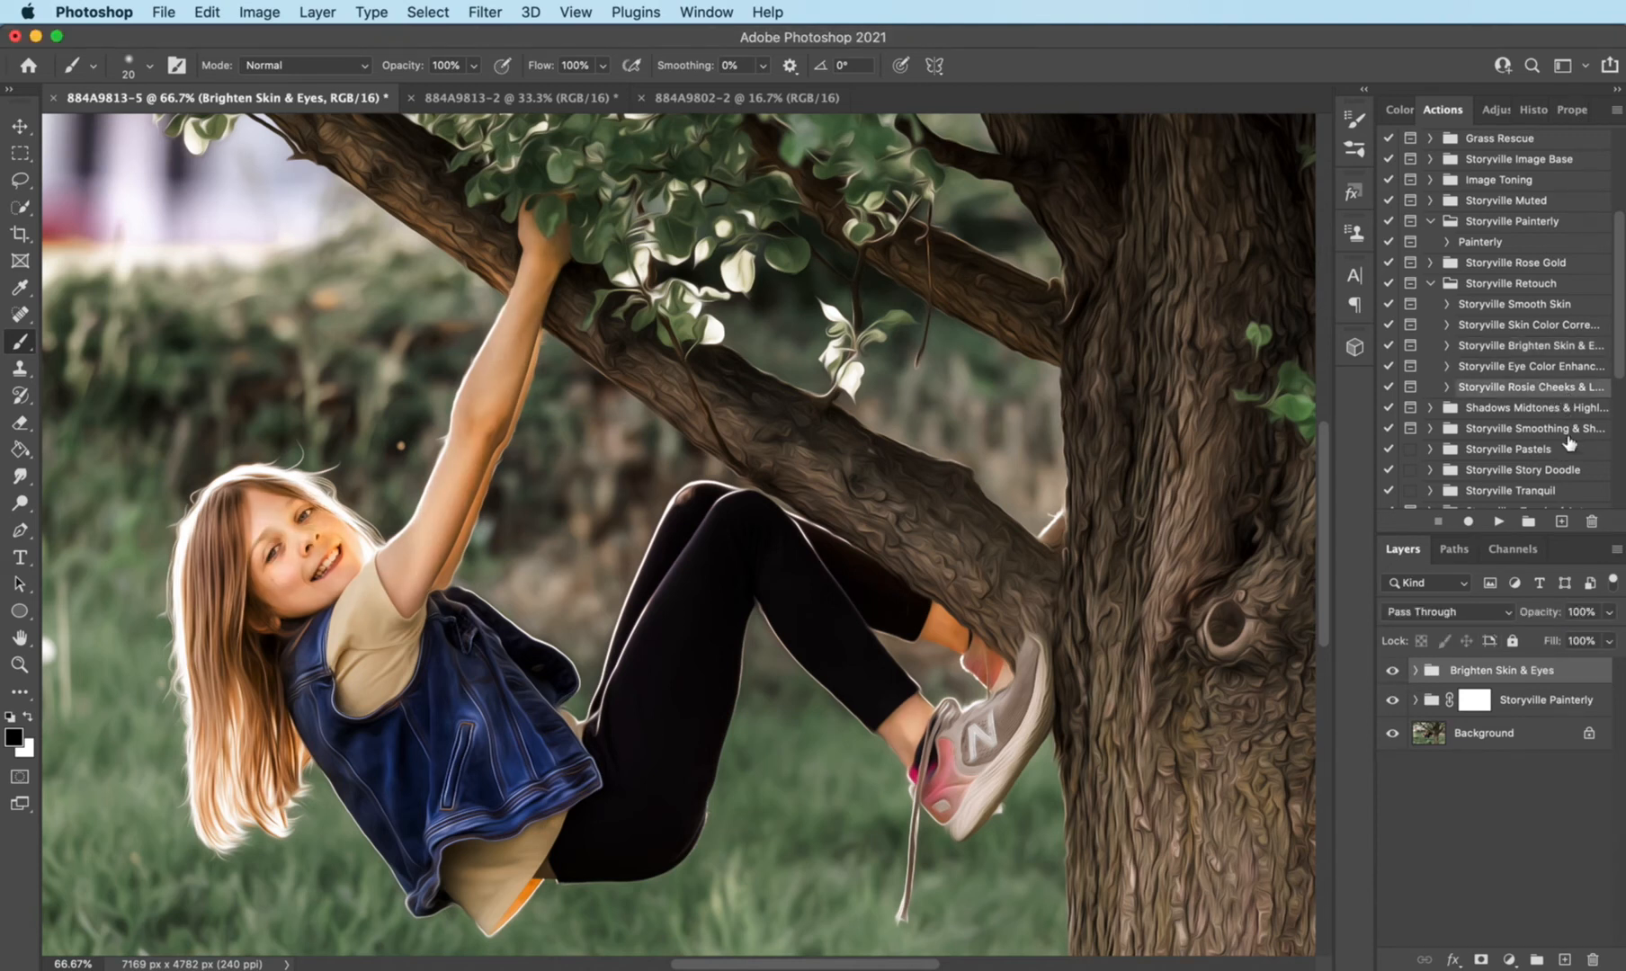
{"action": "left_click", "coordinate": [1500, 523]}
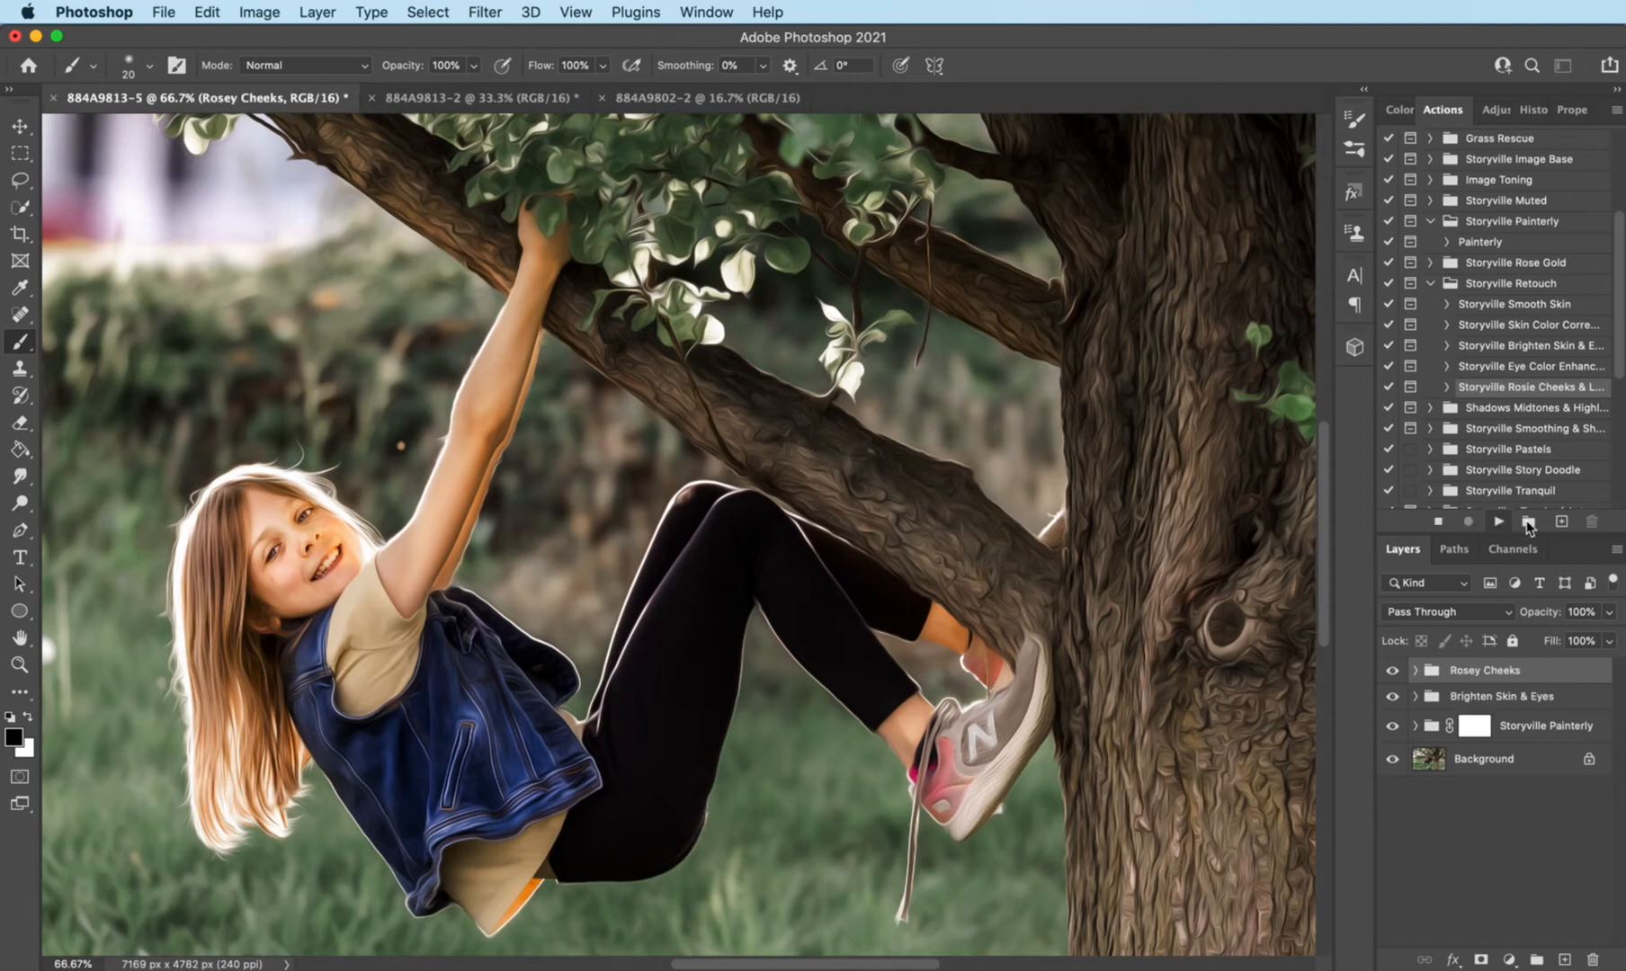
{"action": "left_click", "coordinate": [1498, 498]}
- Paint blush on the girl's cheeks through the Vibrant Coral mask with a soft white brush
{"action": "left_click", "coordinate": [1416, 673]}
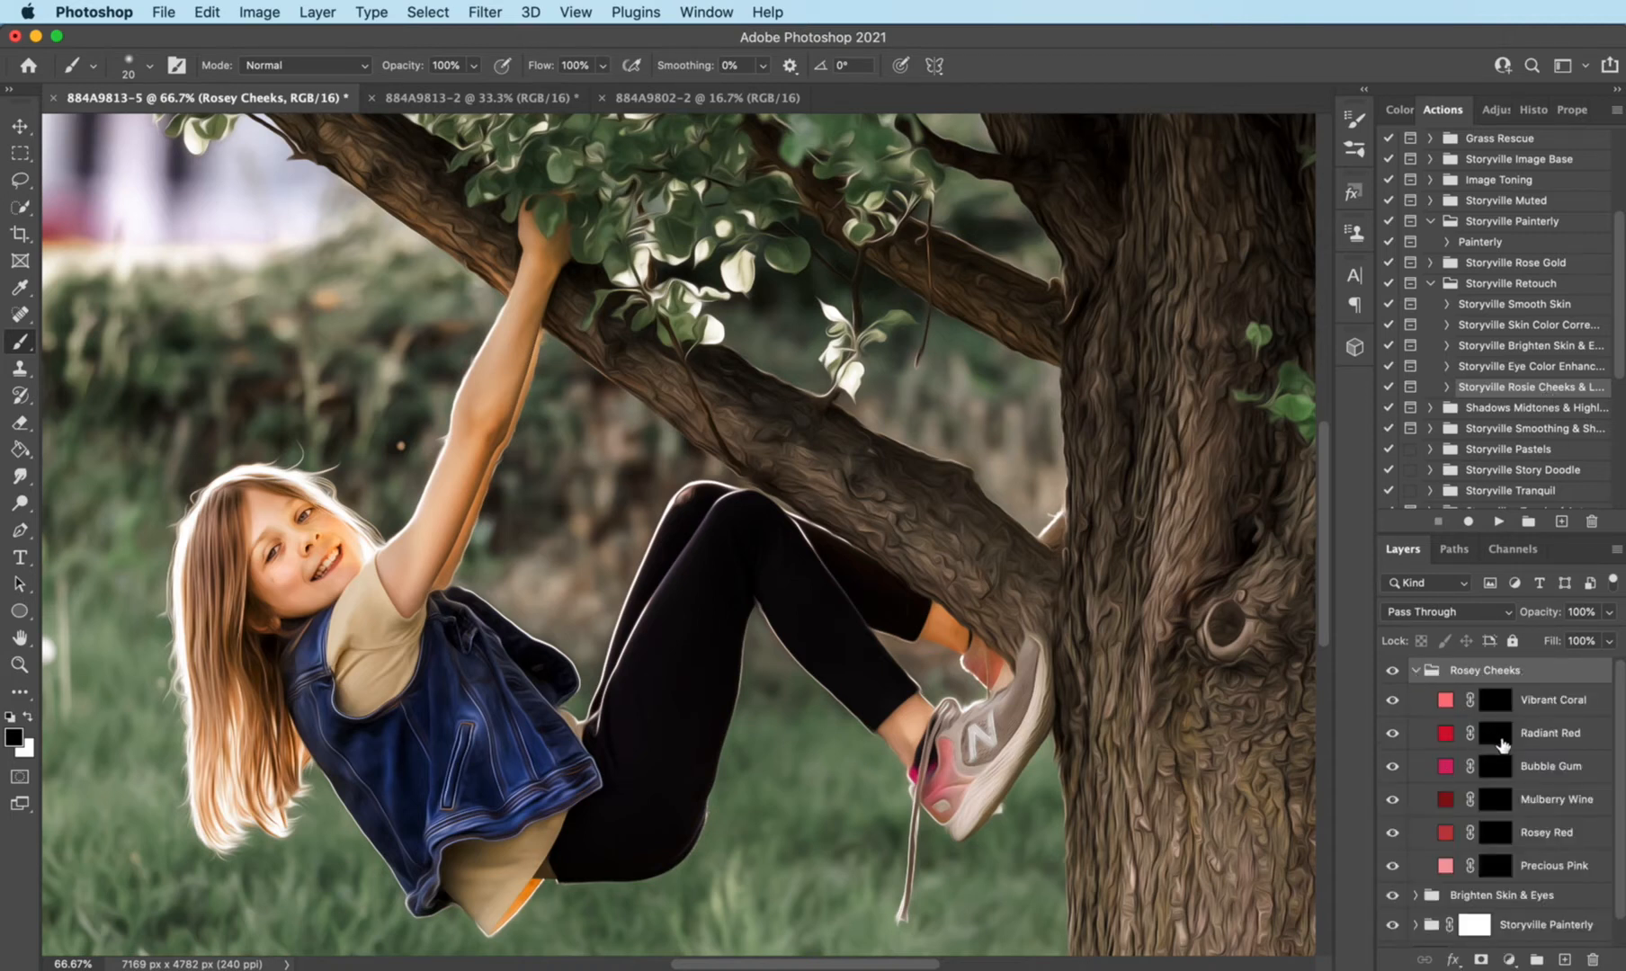
{"action": "left_click", "coordinate": [1494, 703]}
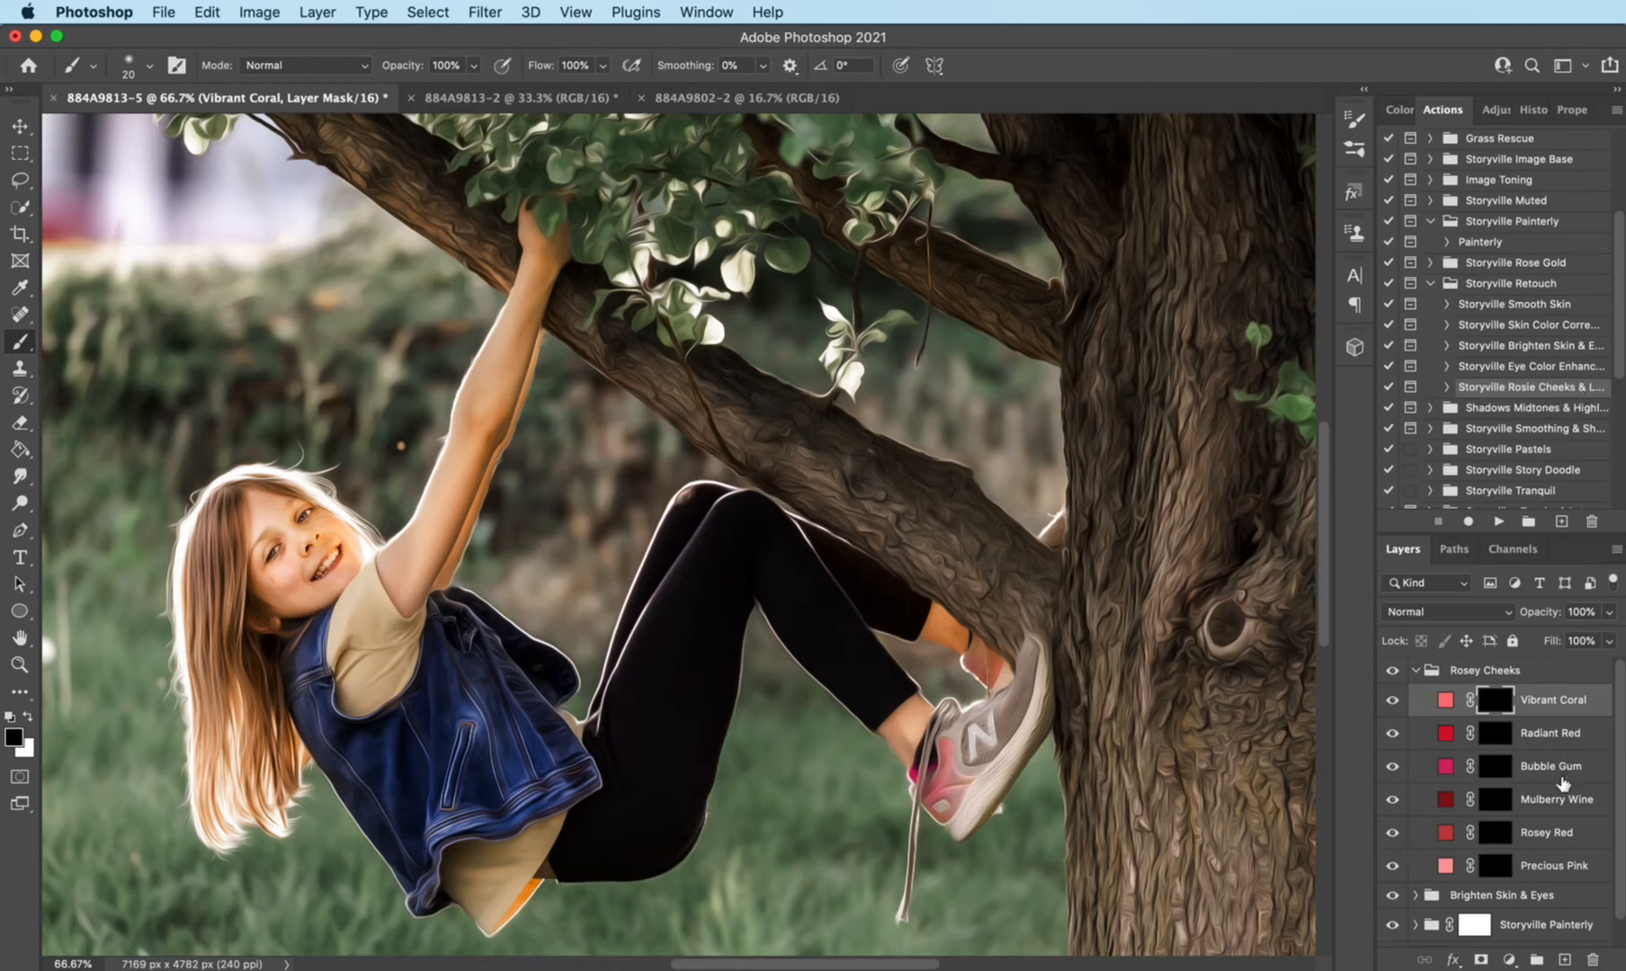
{"action": "left_click", "coordinate": [29, 718]}
{"action": "key", "text": "bracketright"}
{"action": "key", "text": "bracketright"}
{"action": "key", "text": "bracketright"}
{"action": "key", "text": "bracketright"}
{"action": "left_click", "coordinate": [282, 579]}
{"action": "key", "text": "bracketleft"}
{"action": "key", "text": "bracketleft"}
{"action": "key", "text": "bracketleft"}
{"action": "key", "text": "bracketleft"}
{"action": "key", "text": "bracketleft"}
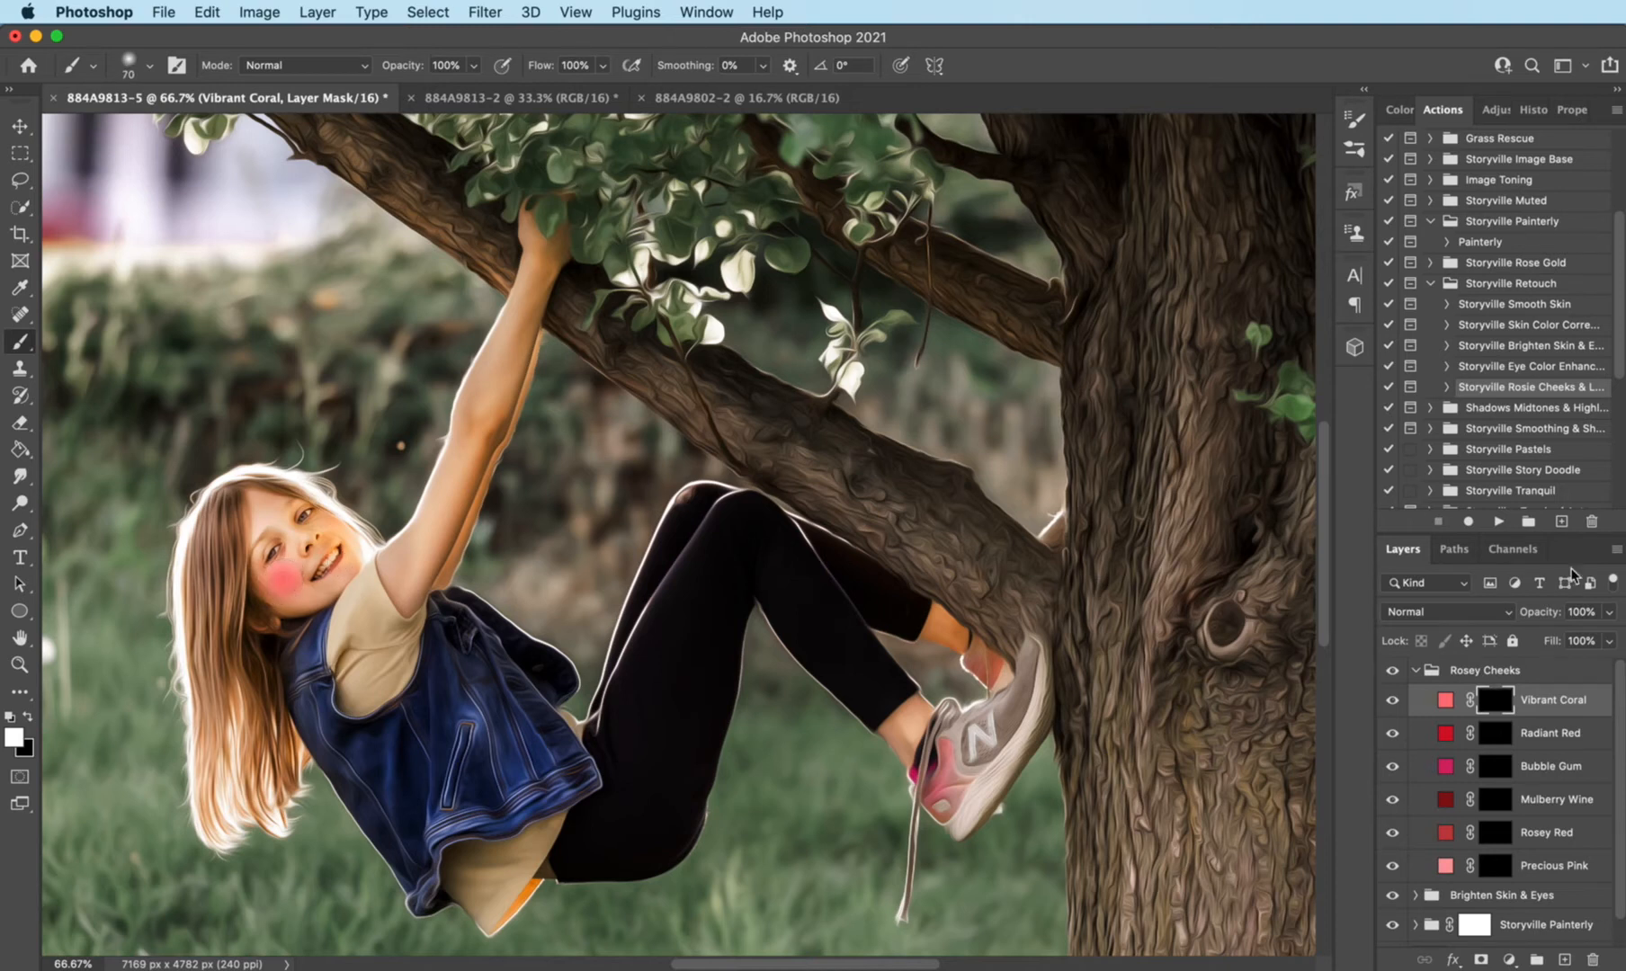
- Lower the Vibrant Coral layer's opacity for a subtle blush, and collapse the Rosey Cheeks group
{"action": "left_click", "coordinate": [1521, 628]}
{"action": "left_click_drag", "start_coordinate": [1522, 627], "coordinate": [1443, 618]}
{"action": "left_click", "coordinate": [1431, 671]}
{"action": "left_click", "coordinate": [1416, 670]}
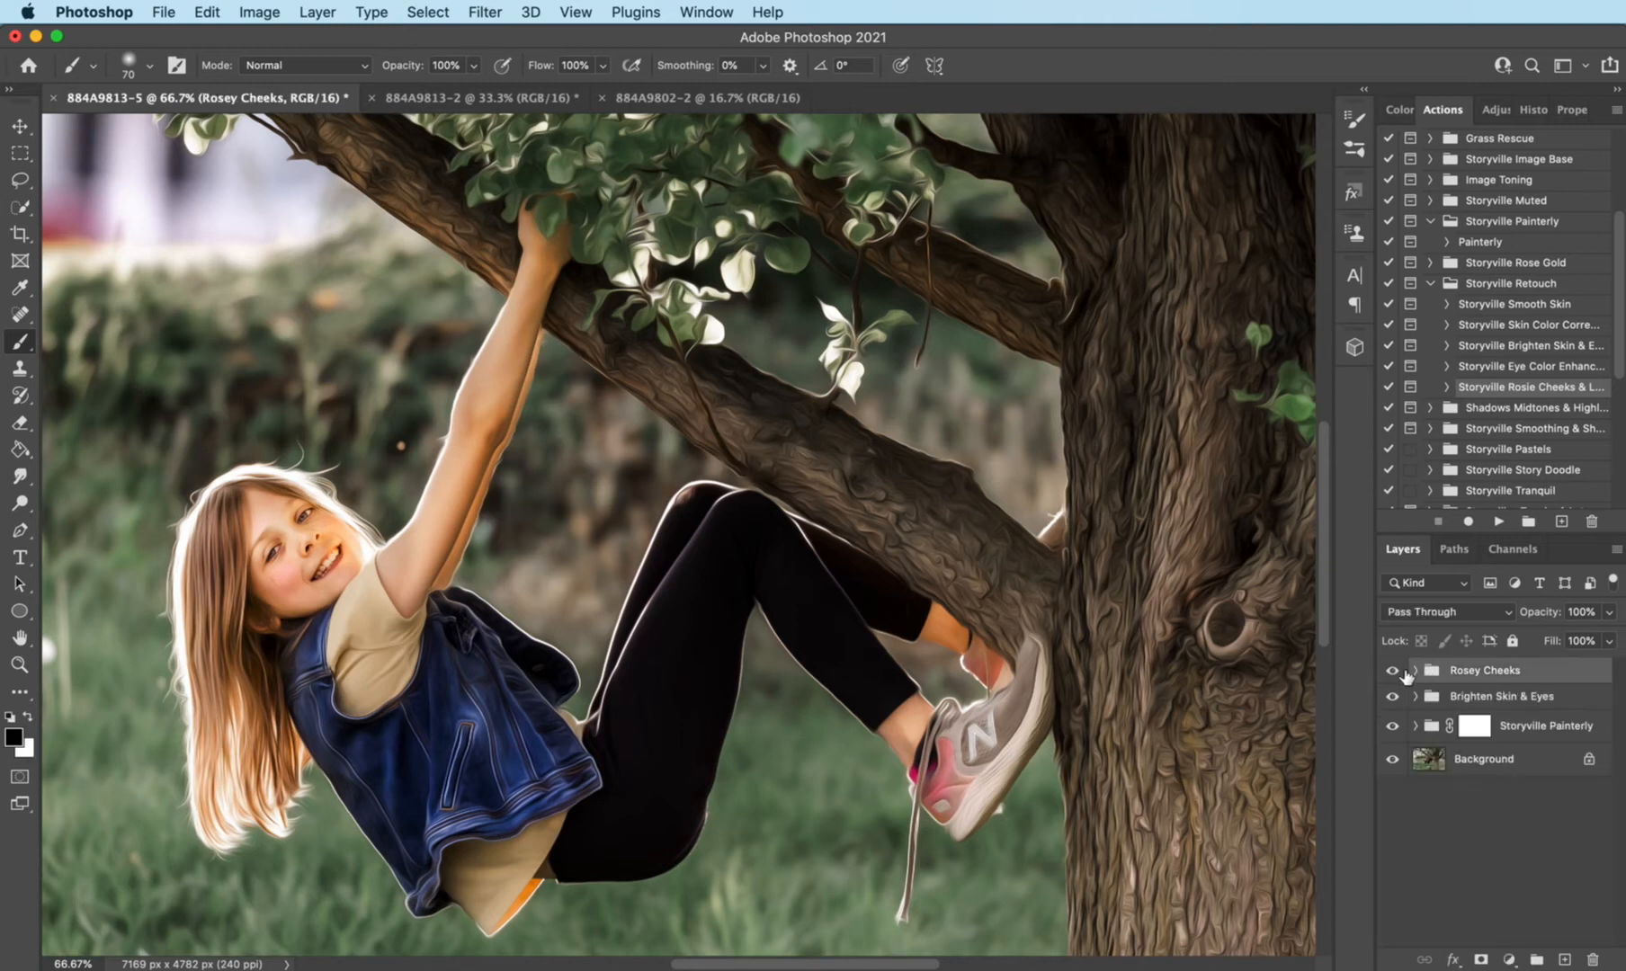
{"action": "left_click", "coordinate": [1393, 671]}
- Run the Skin Color Correction action from the Storyville Retouch set
{"action": "left_click", "coordinate": [1529, 326]}
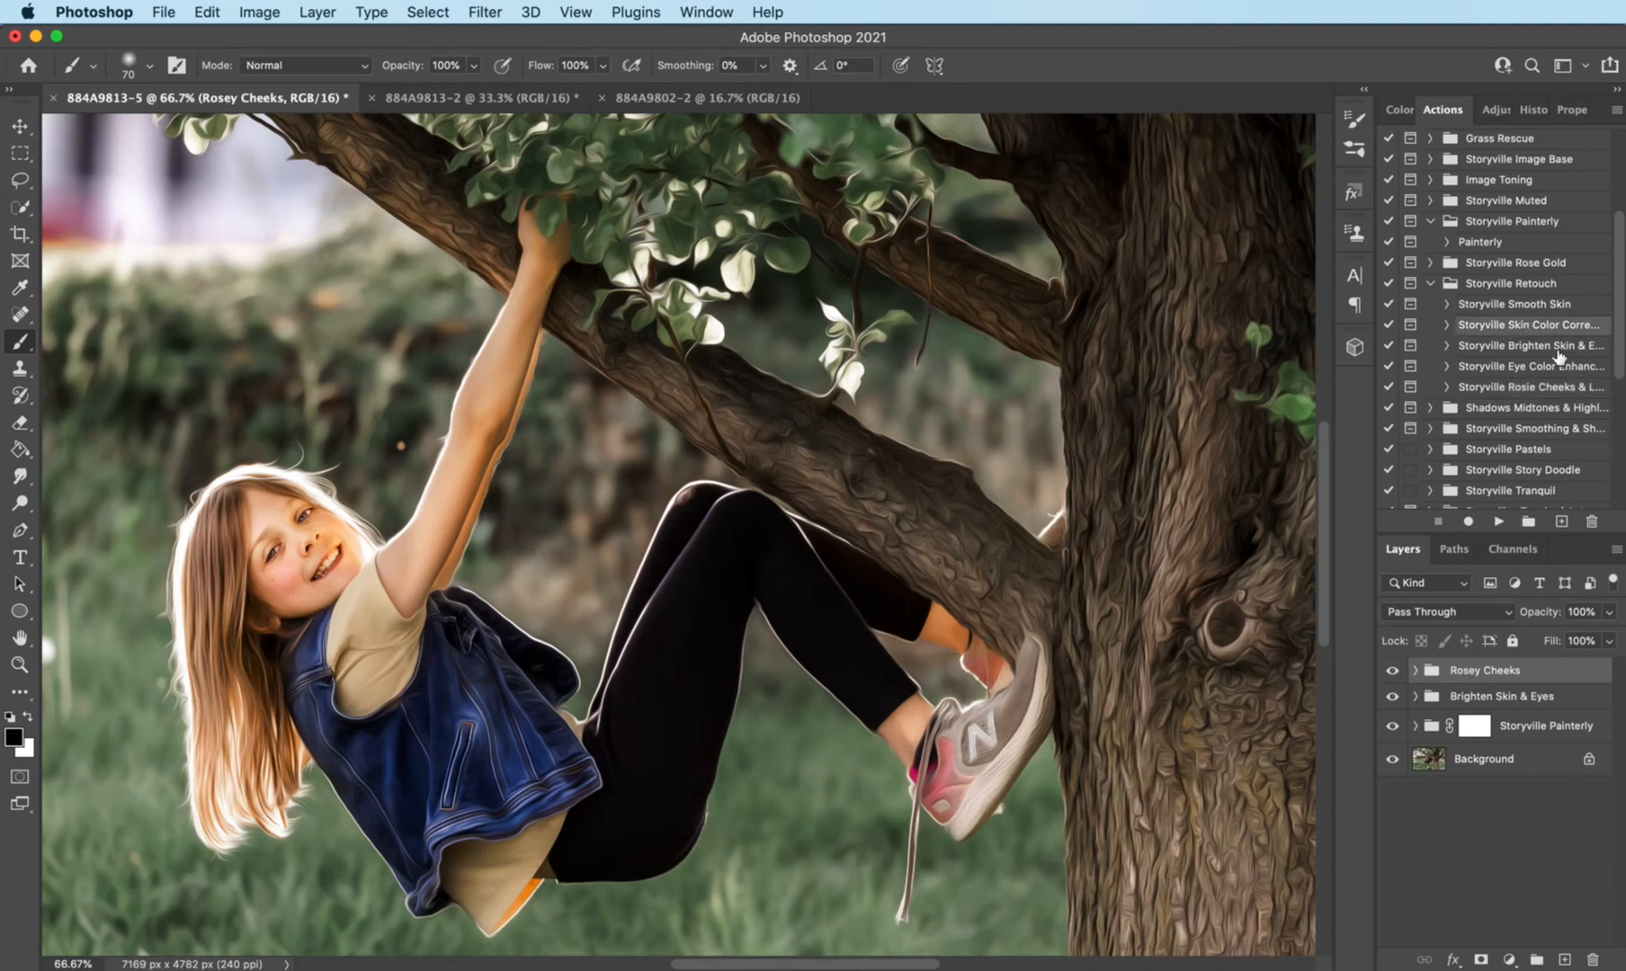
{"action": "left_click", "coordinate": [1499, 524]}
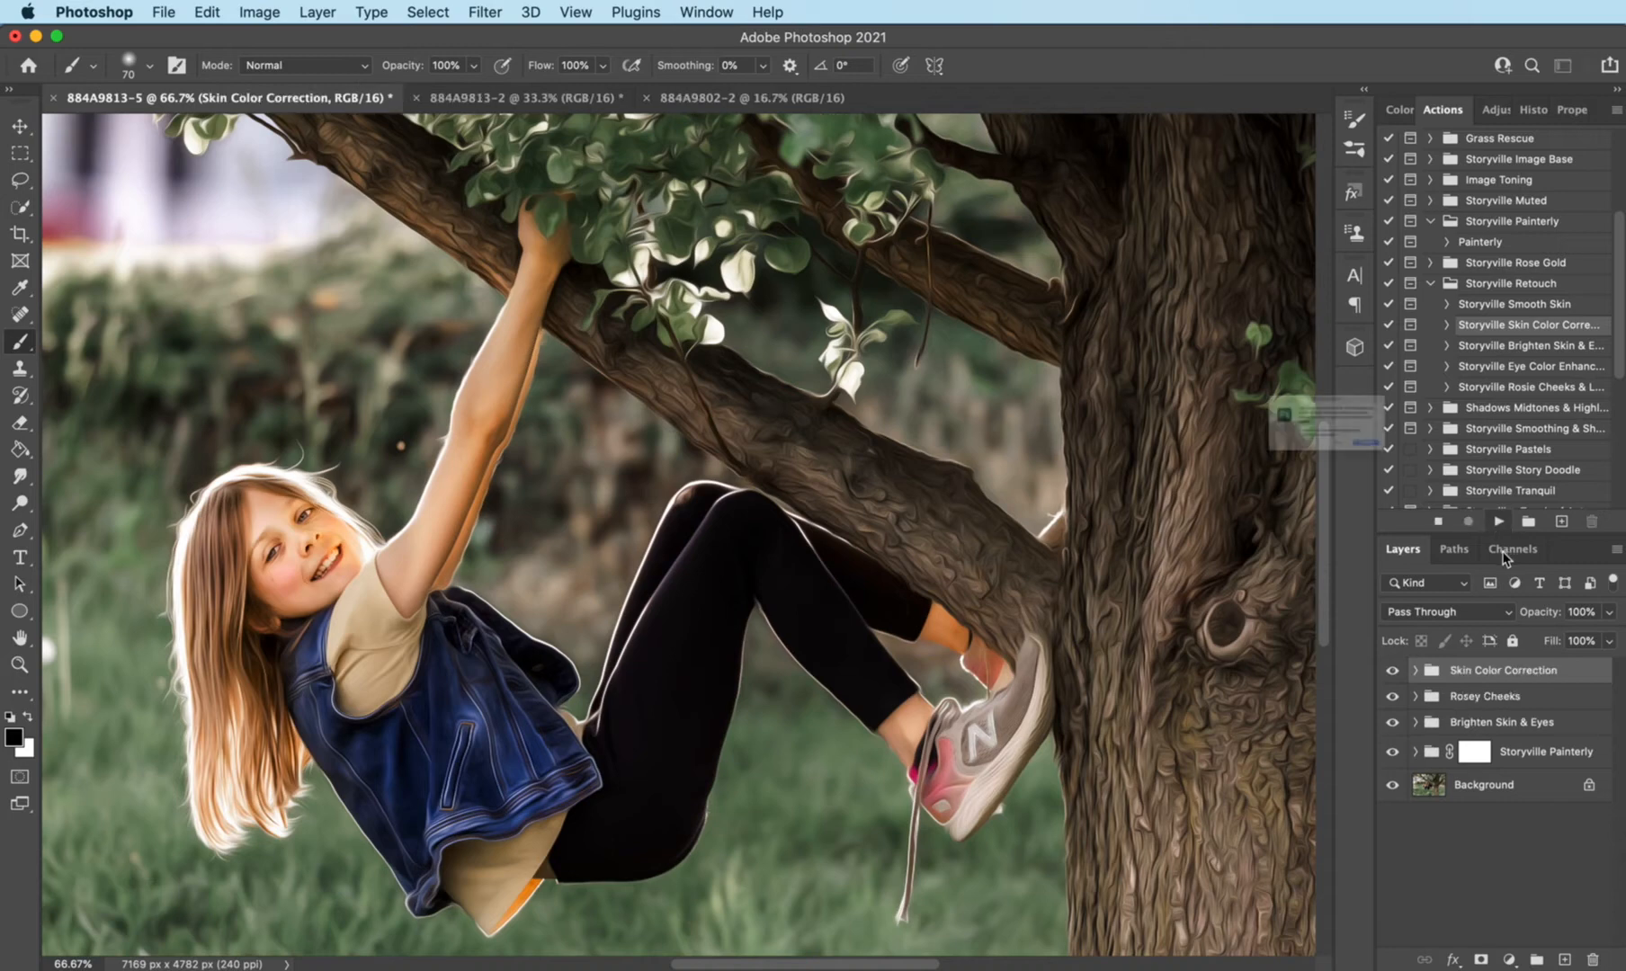
{"action": "left_click", "coordinate": [1475, 500]}
- Paint the Reduce Yellow mask in white over the orange skin at the girl's ankle, and compare with the layer hidden
{"action": "left_click", "coordinate": [1415, 670]}
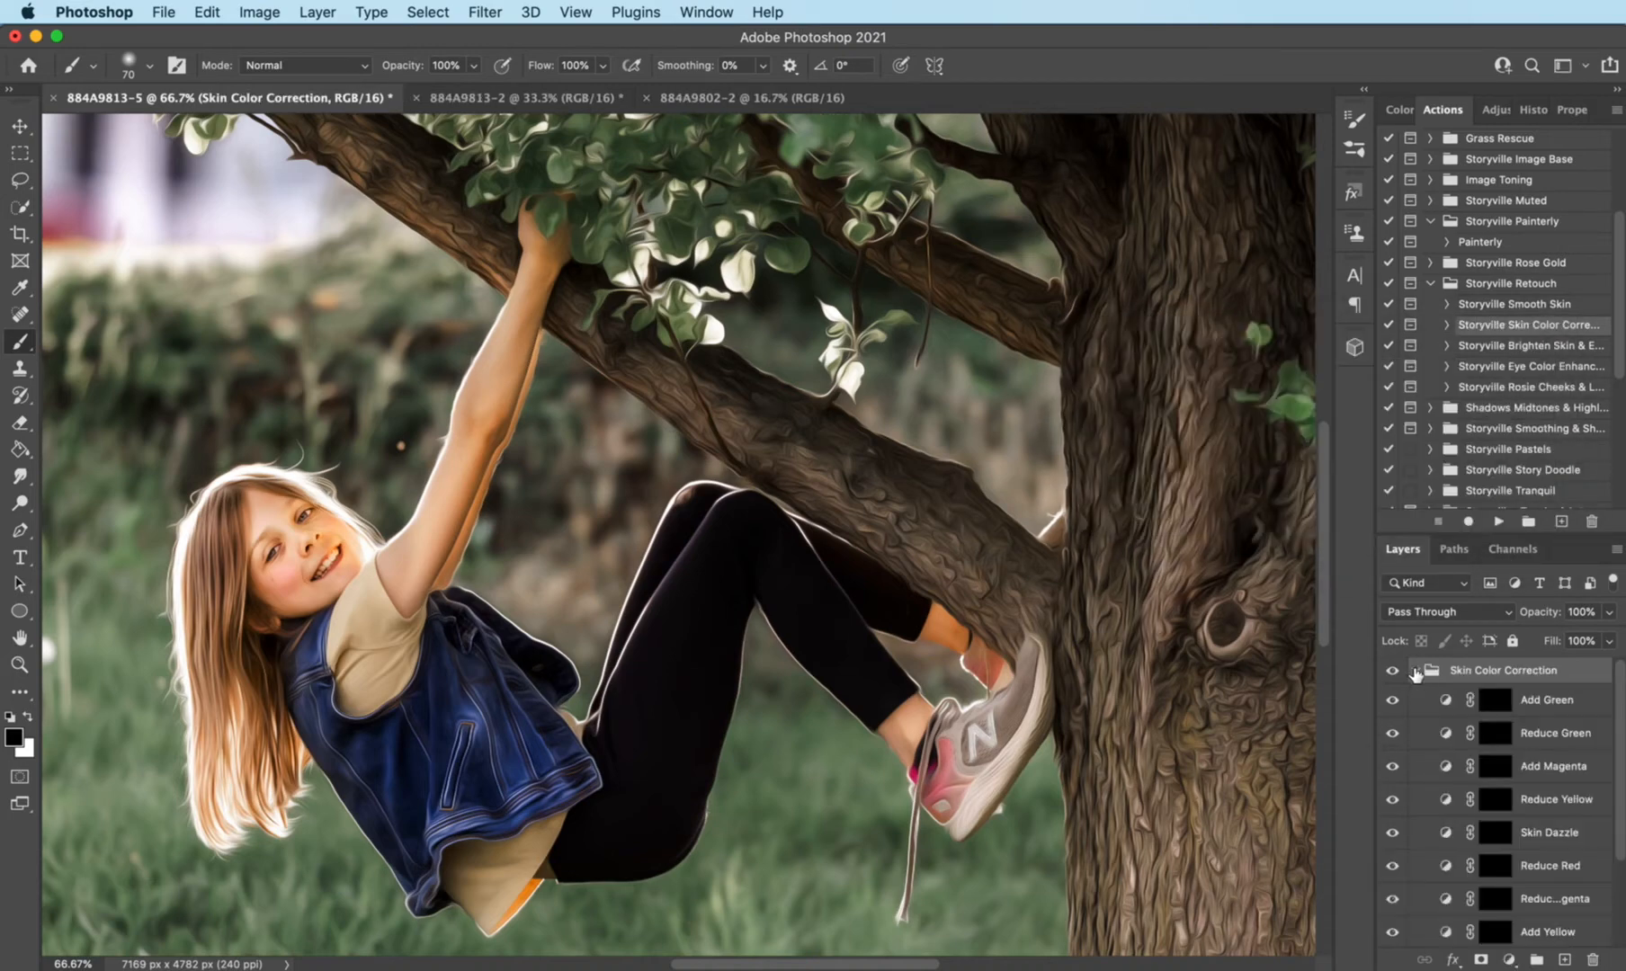
{"action": "left_click", "coordinate": [1498, 800]}
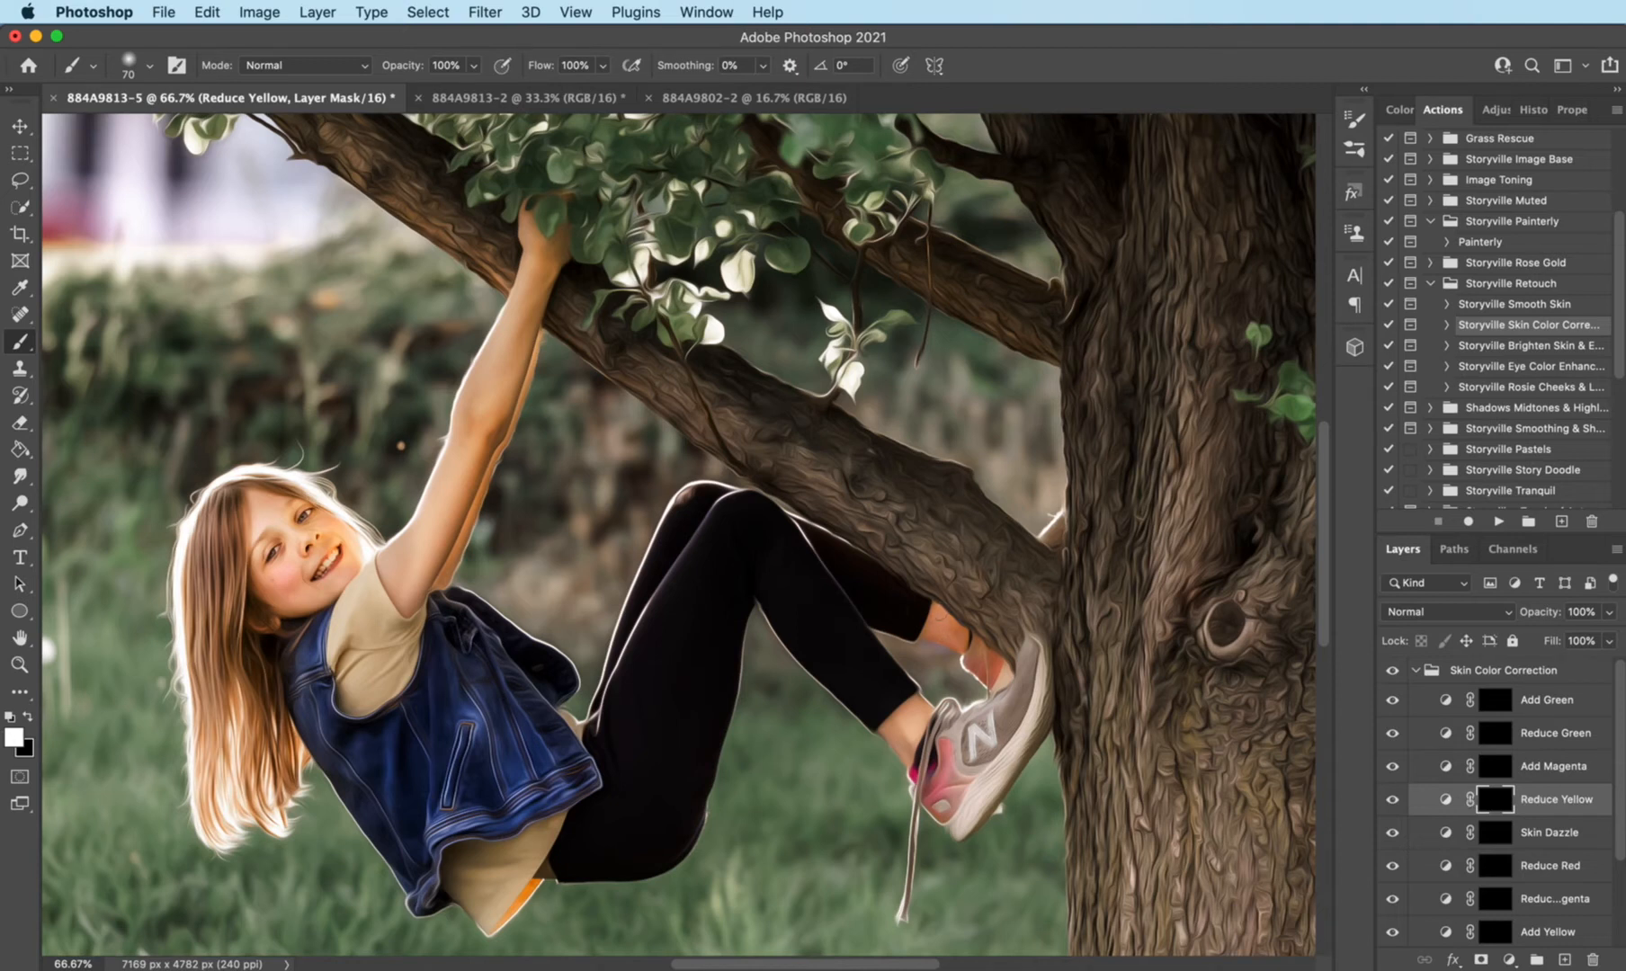
{"action": "left_click", "coordinate": [1392, 801]}
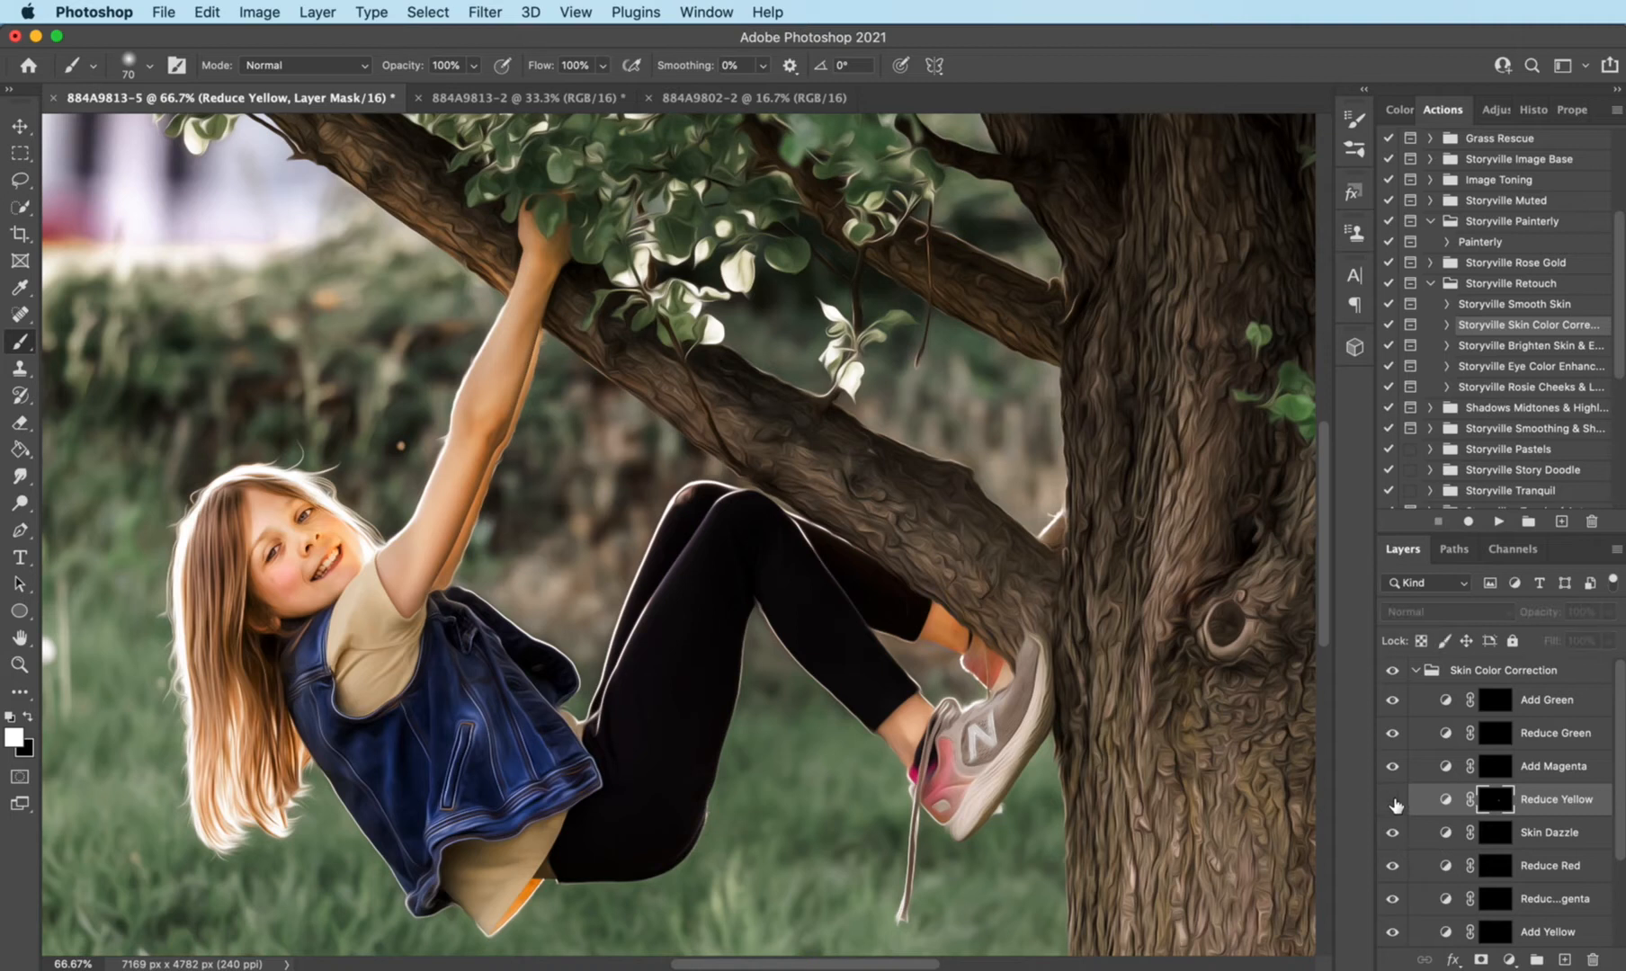
{"action": "left_click", "coordinate": [1393, 801]}
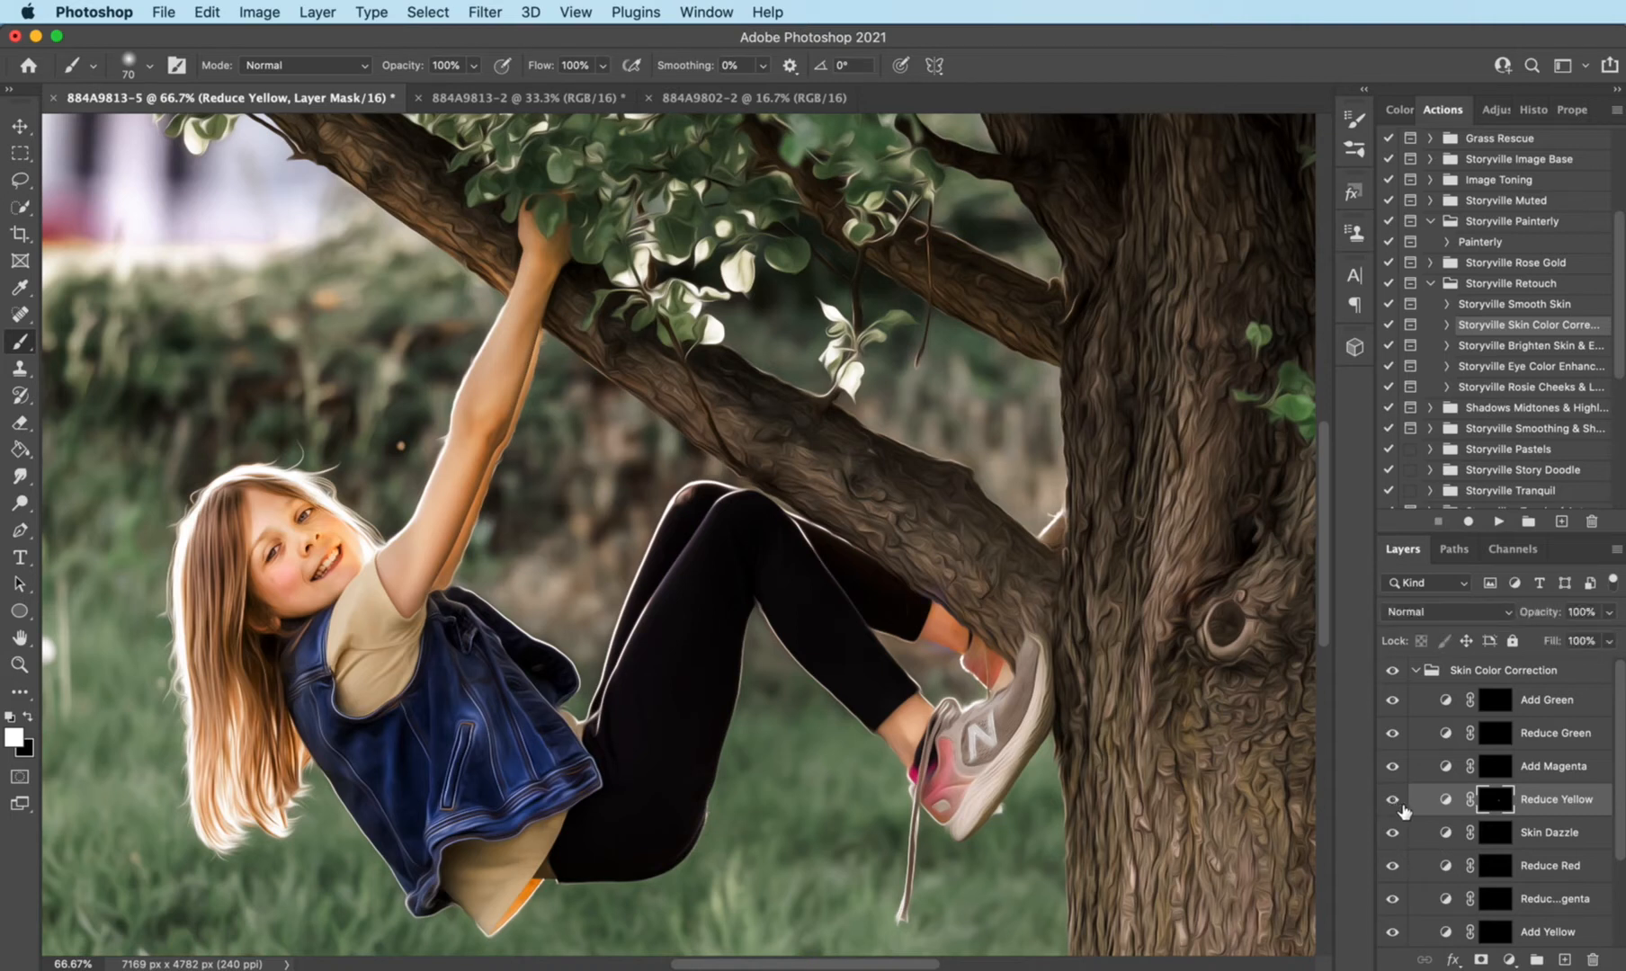
- Tone down the ankle's redness on the Reduce Red mask, lower the layer's opacity, and collapse the Skin Color Correction group
{"action": "left_click", "coordinate": [1497, 868]}
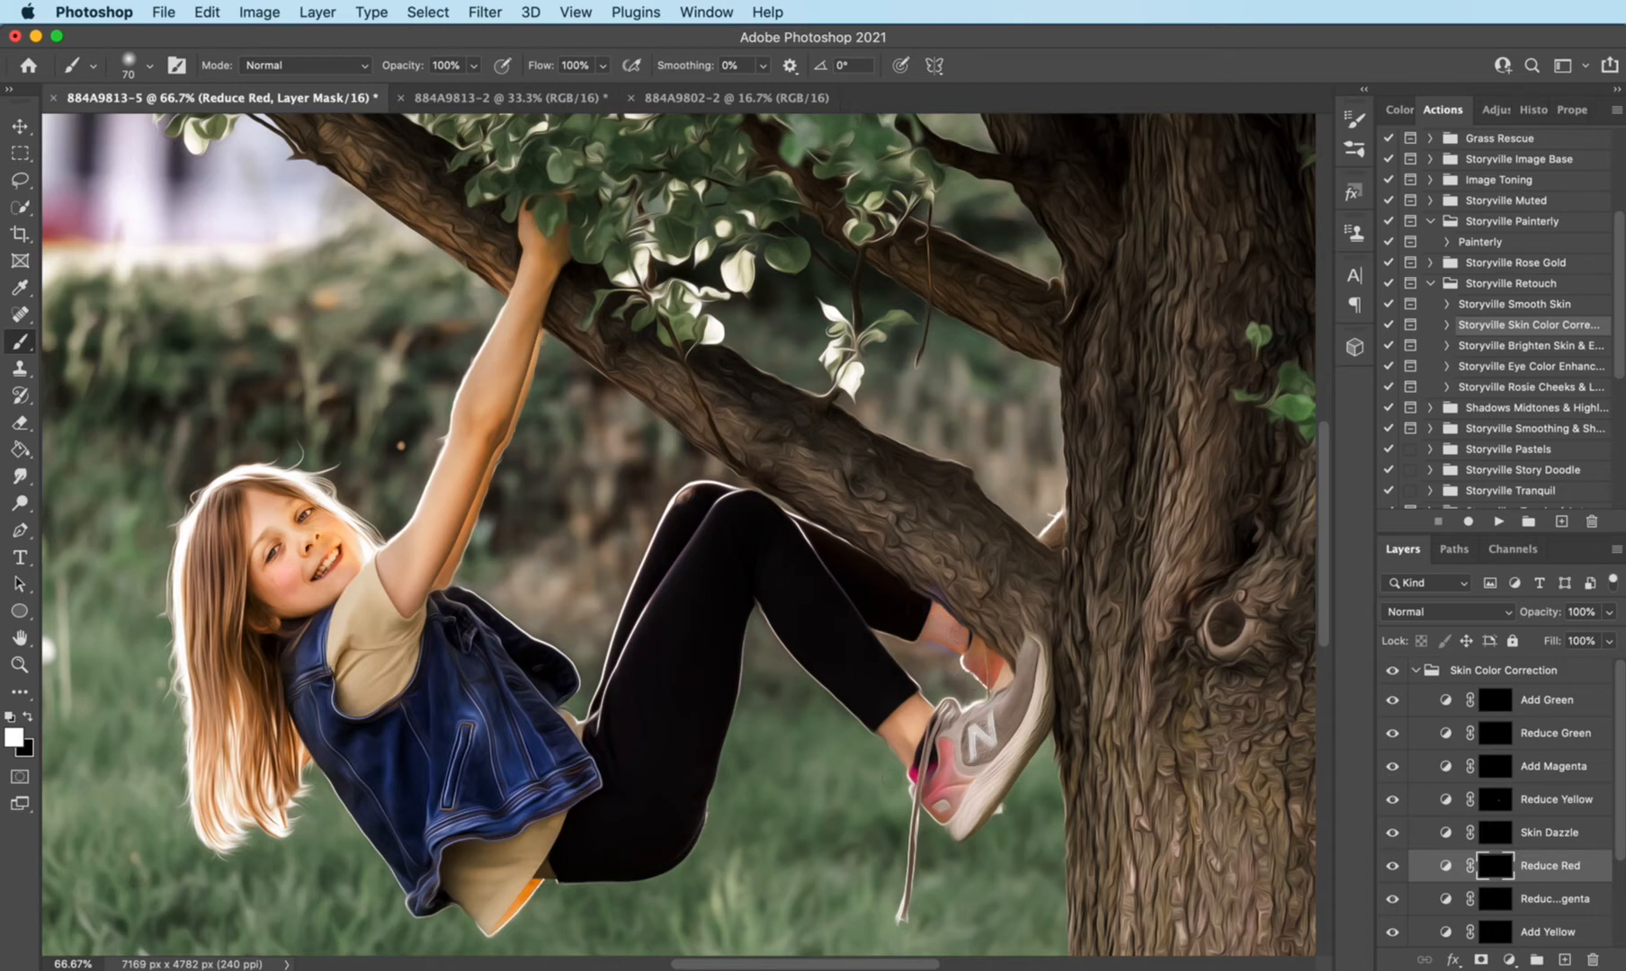
{"action": "left_click_drag", "start_coordinate": [1553, 615], "coordinate": [1533, 613]}
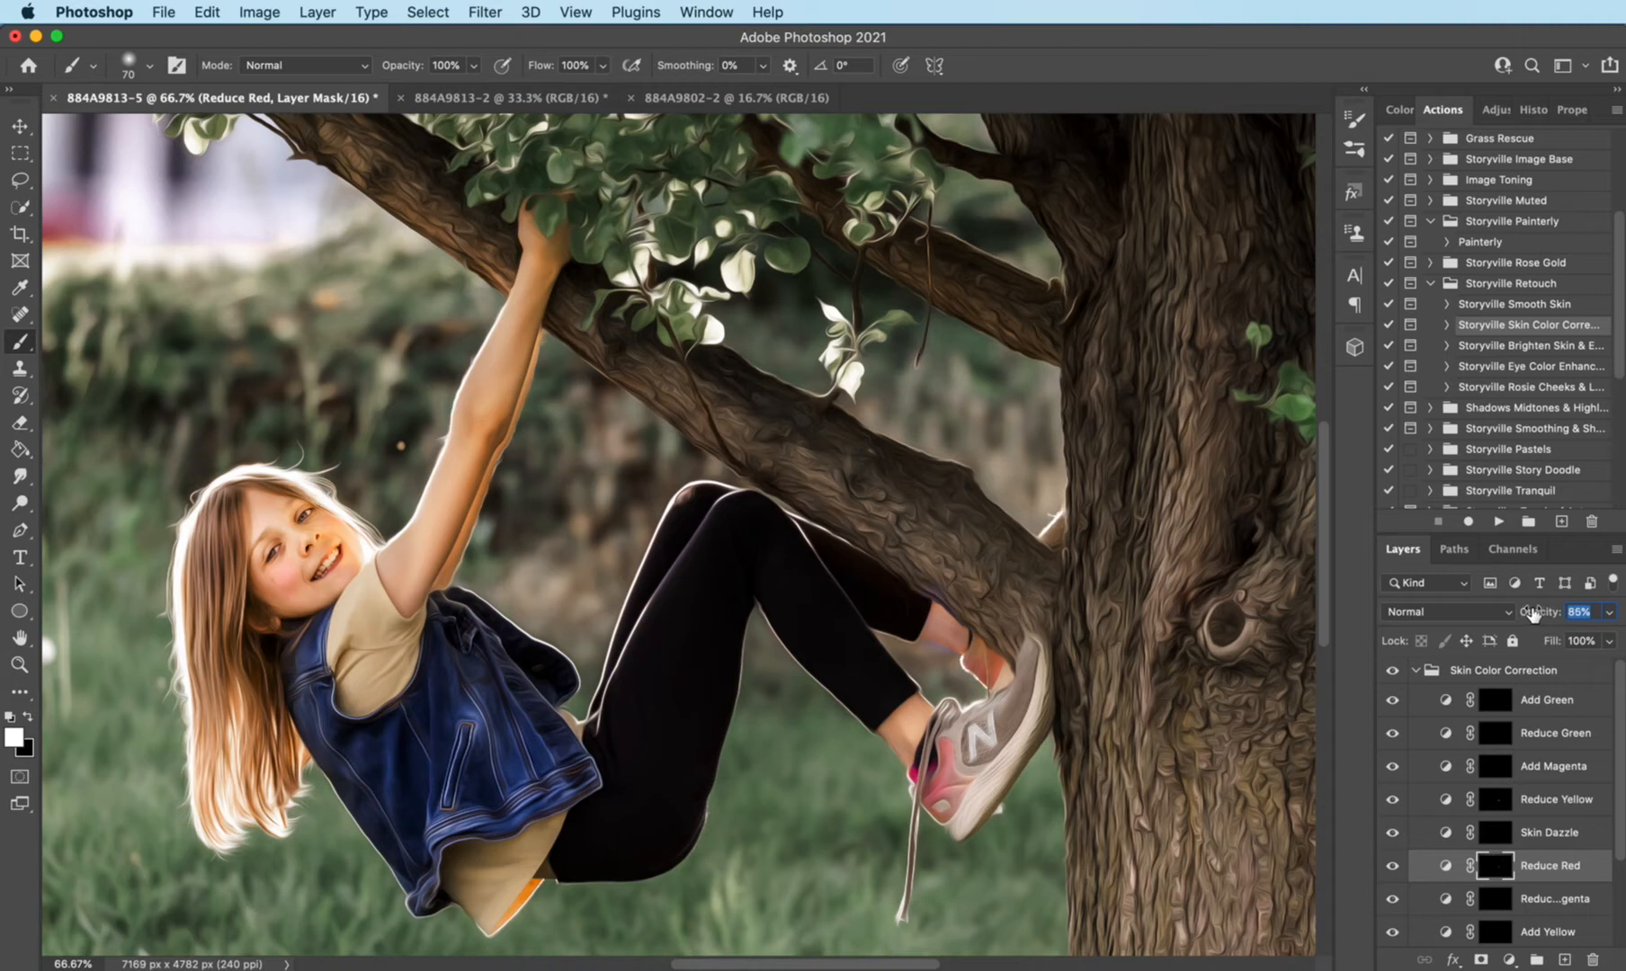
{"action": "left_click", "coordinate": [1391, 670]}
{"action": "left_click", "coordinate": [1392, 670]}
{"action": "left_click_drag", "start_coordinate": [1539, 618], "coordinate": [1526, 618]}
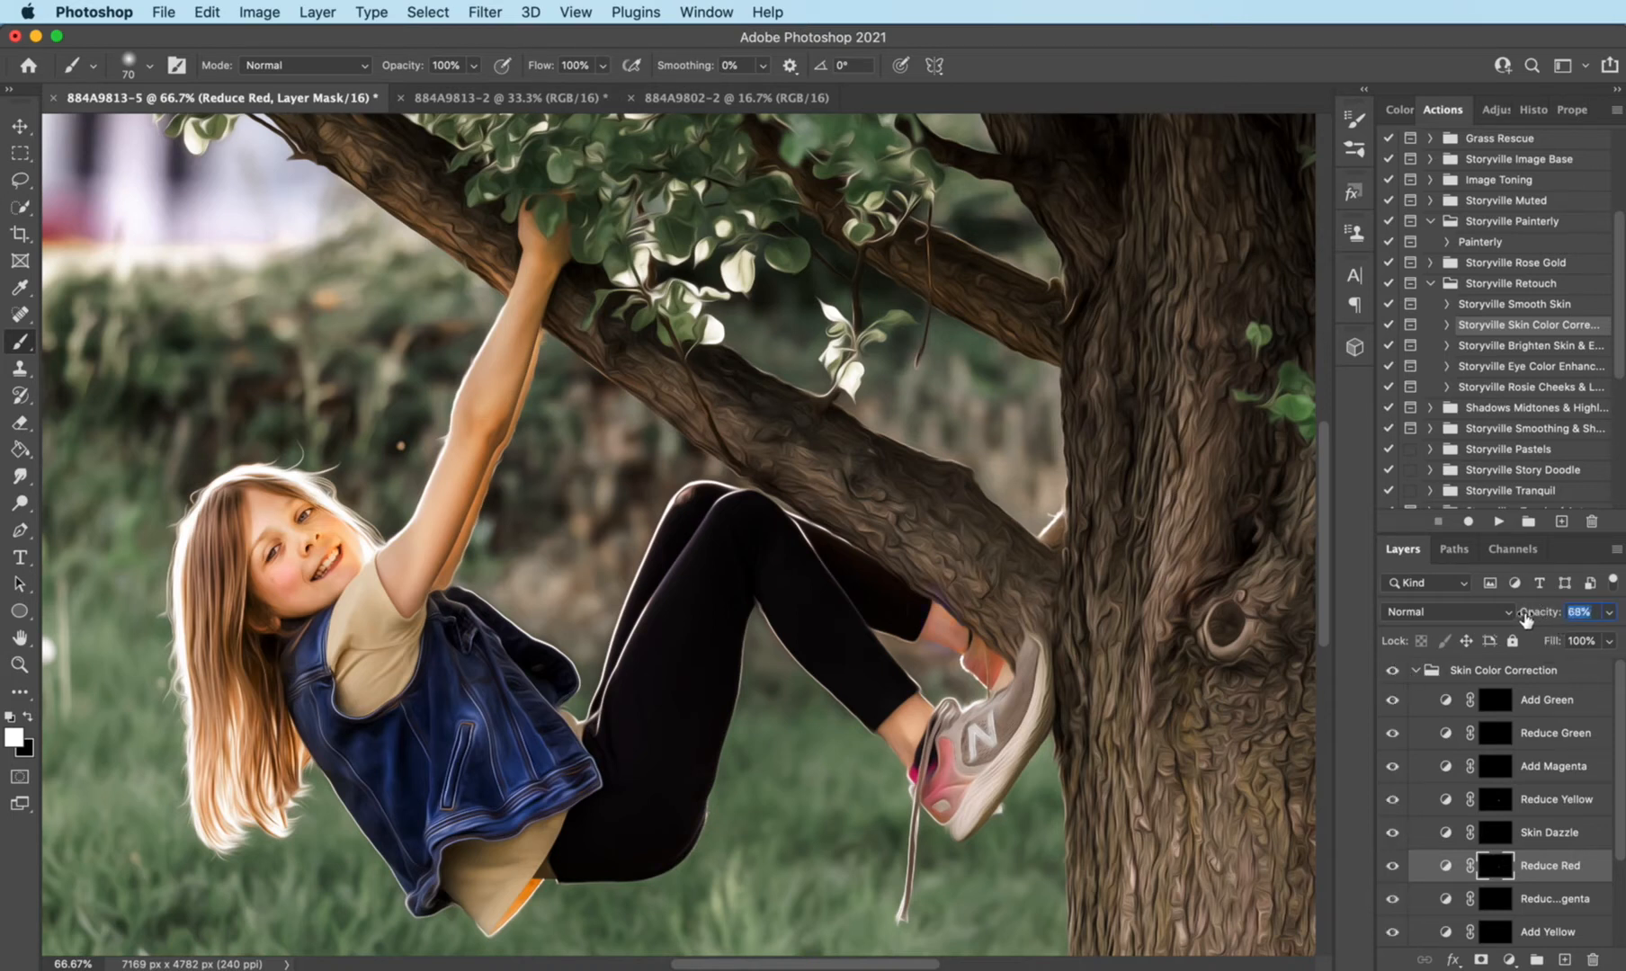
{"action": "left_click", "coordinate": [1416, 670]}
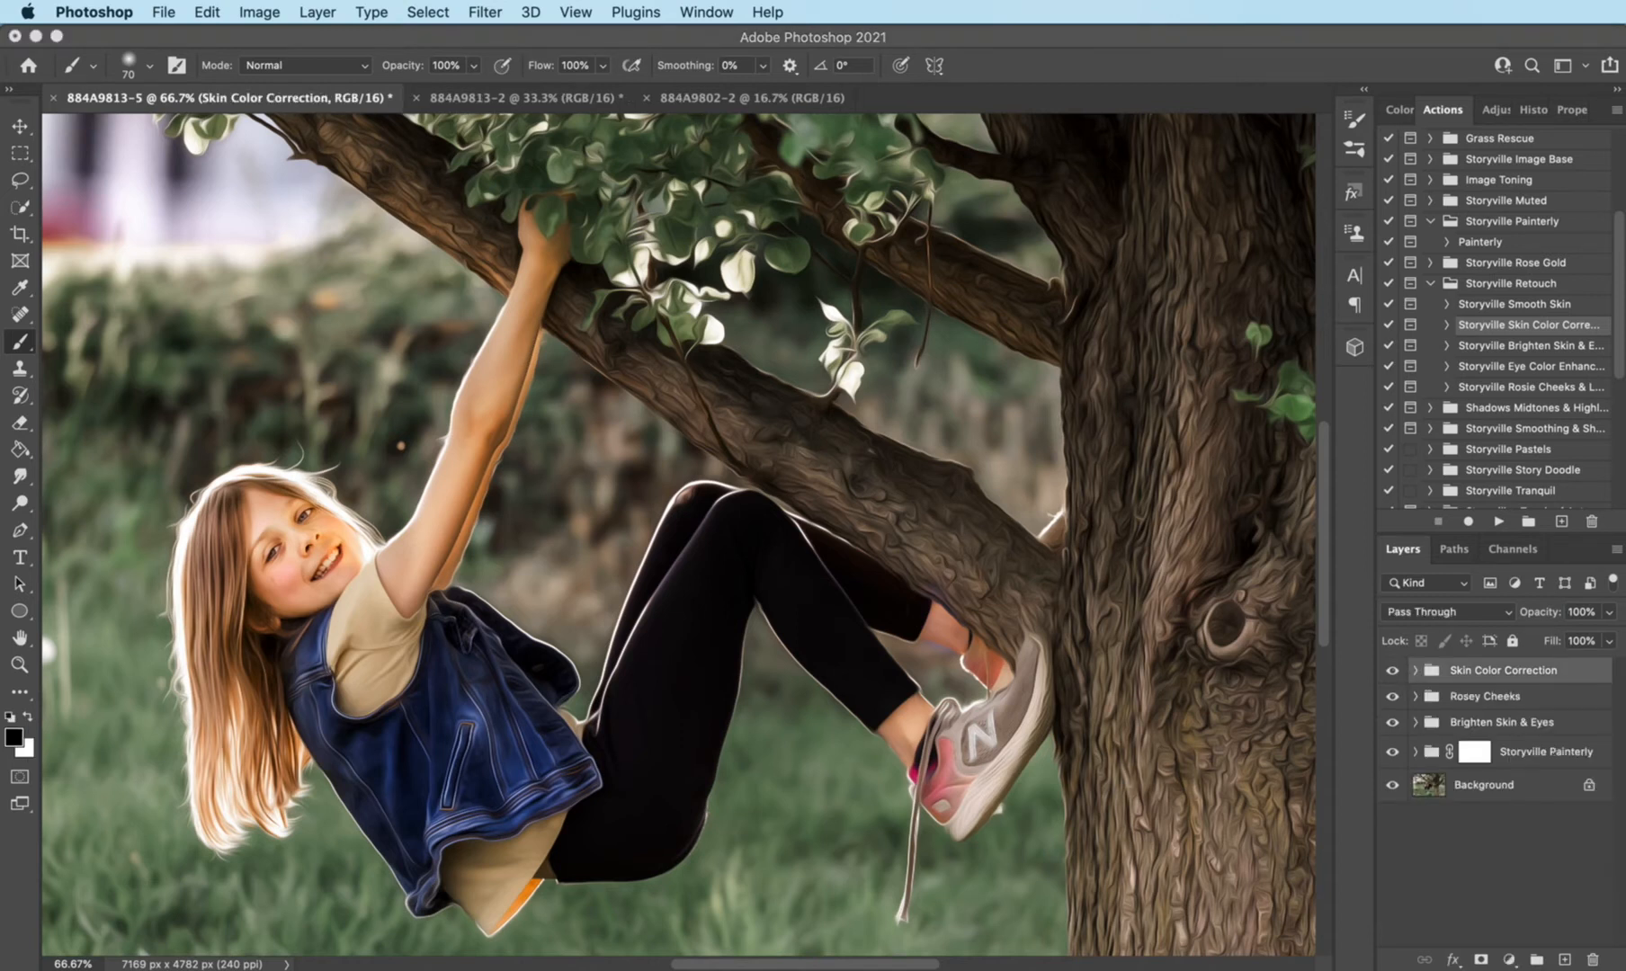
- Run the Ultimate Dodge & Burn action from Storyville's Ultimate Dodge & Burn set
{"action": "scroll", "coordinate": [1623, 351], "scroll_direction": "down", "scroll_amount": 3}
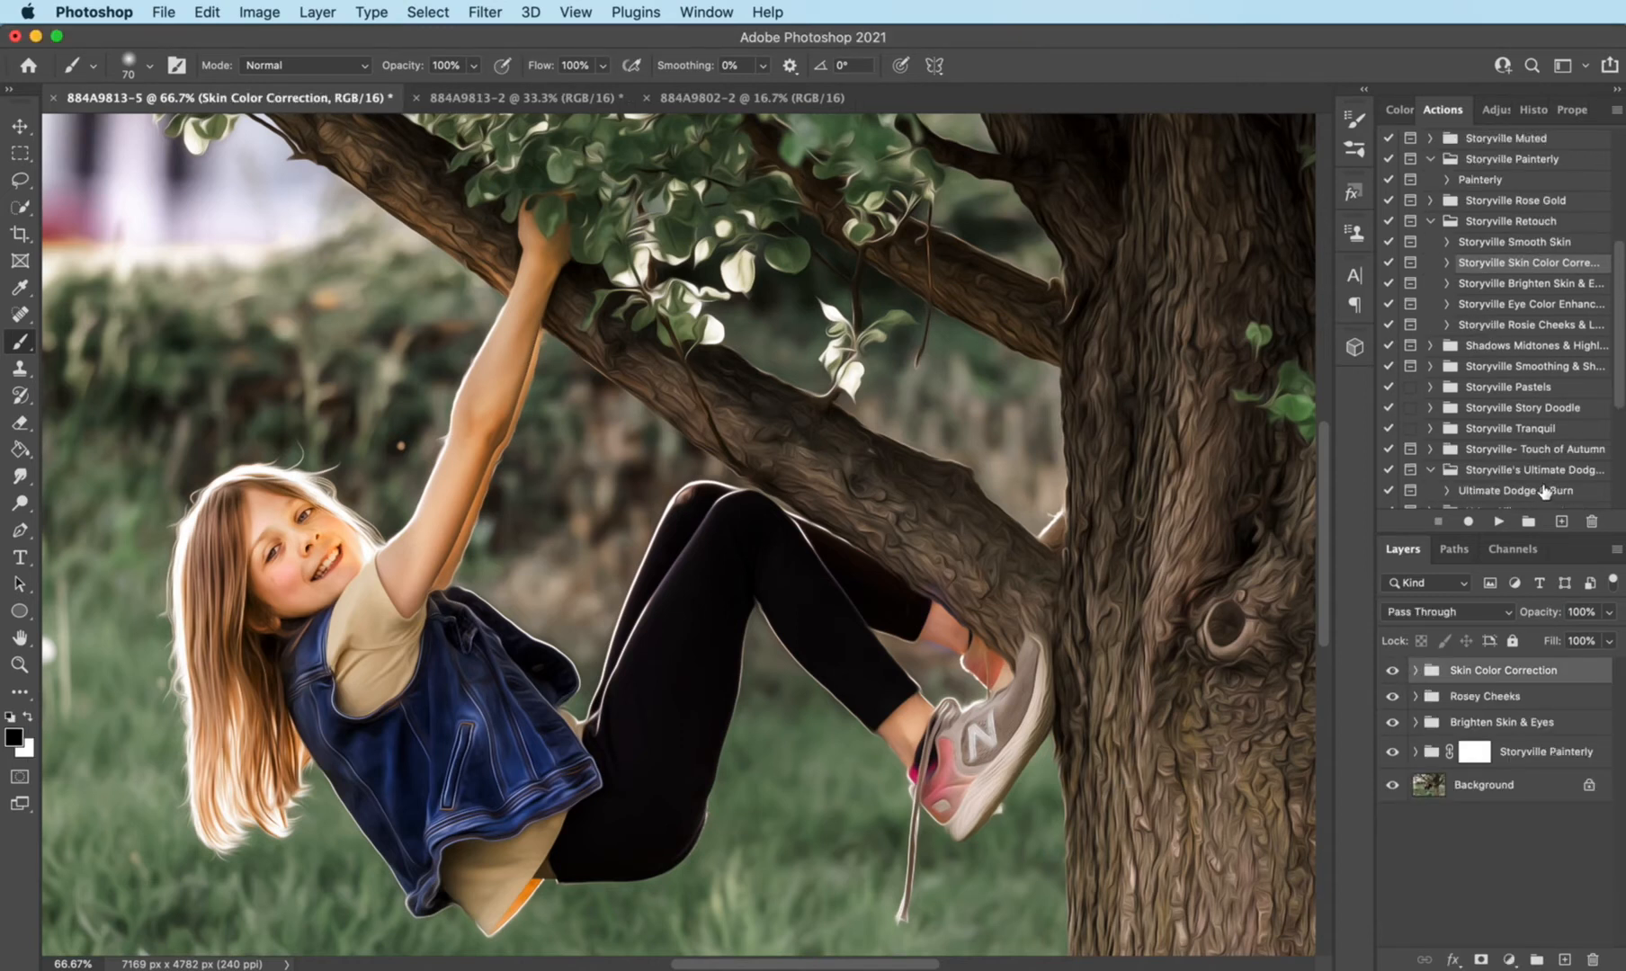
{"action": "left_click", "coordinate": [1543, 491]}
{"action": "left_click", "coordinate": [1497, 522]}
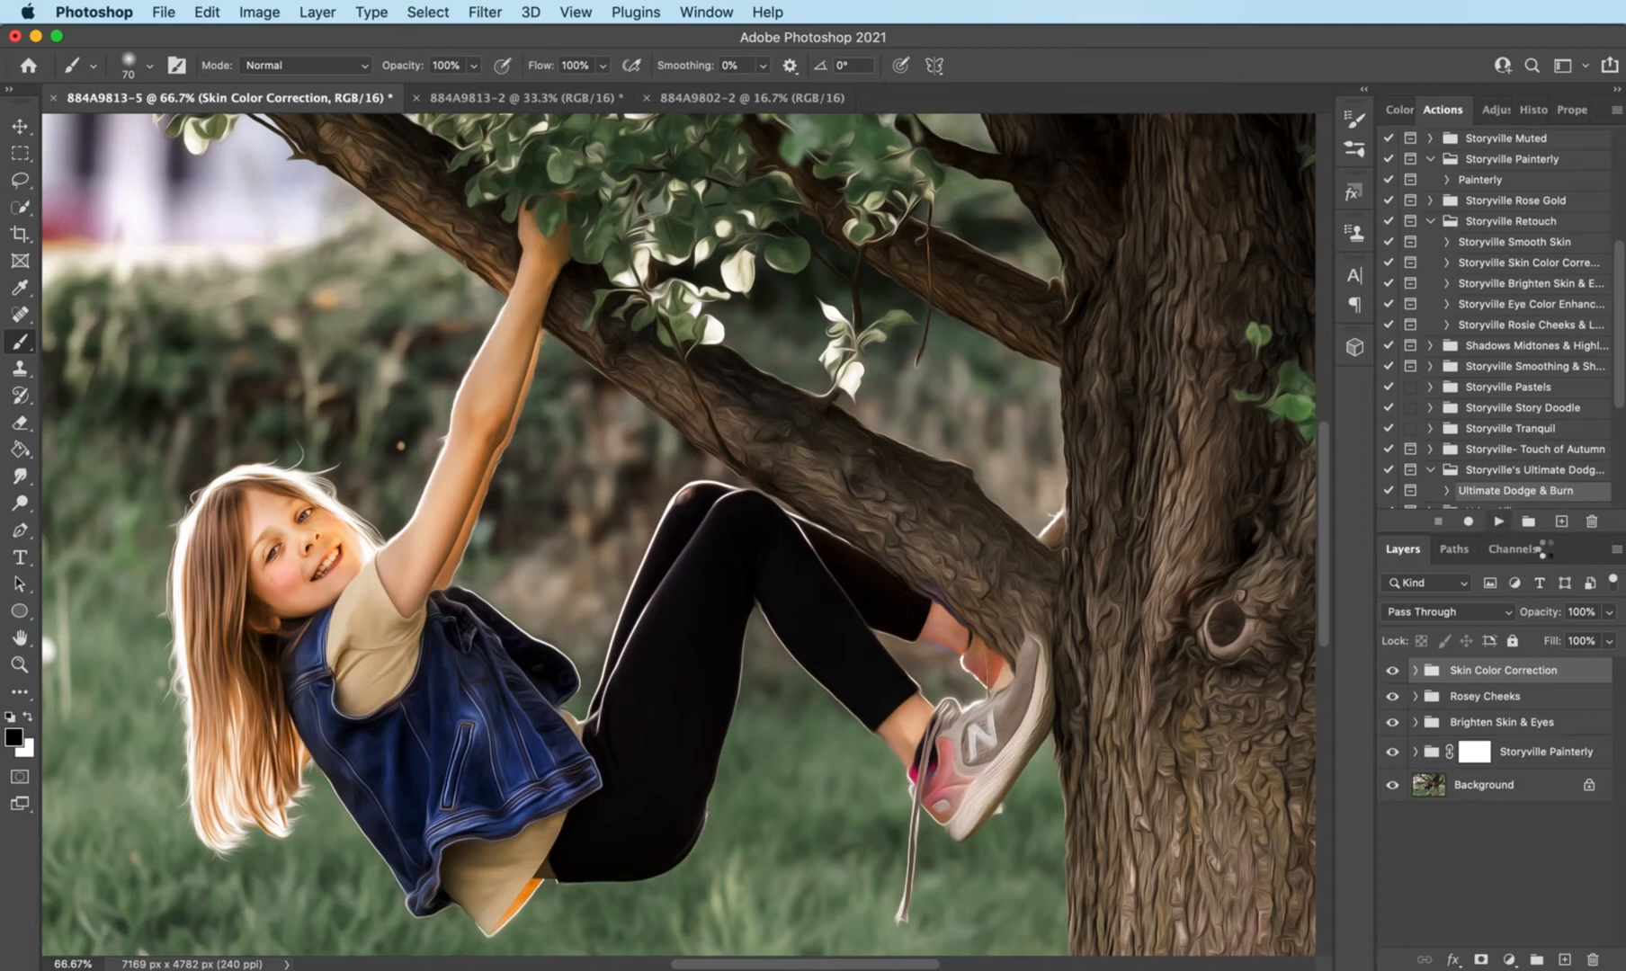
{"action": "left_click", "coordinate": [1500, 484]}
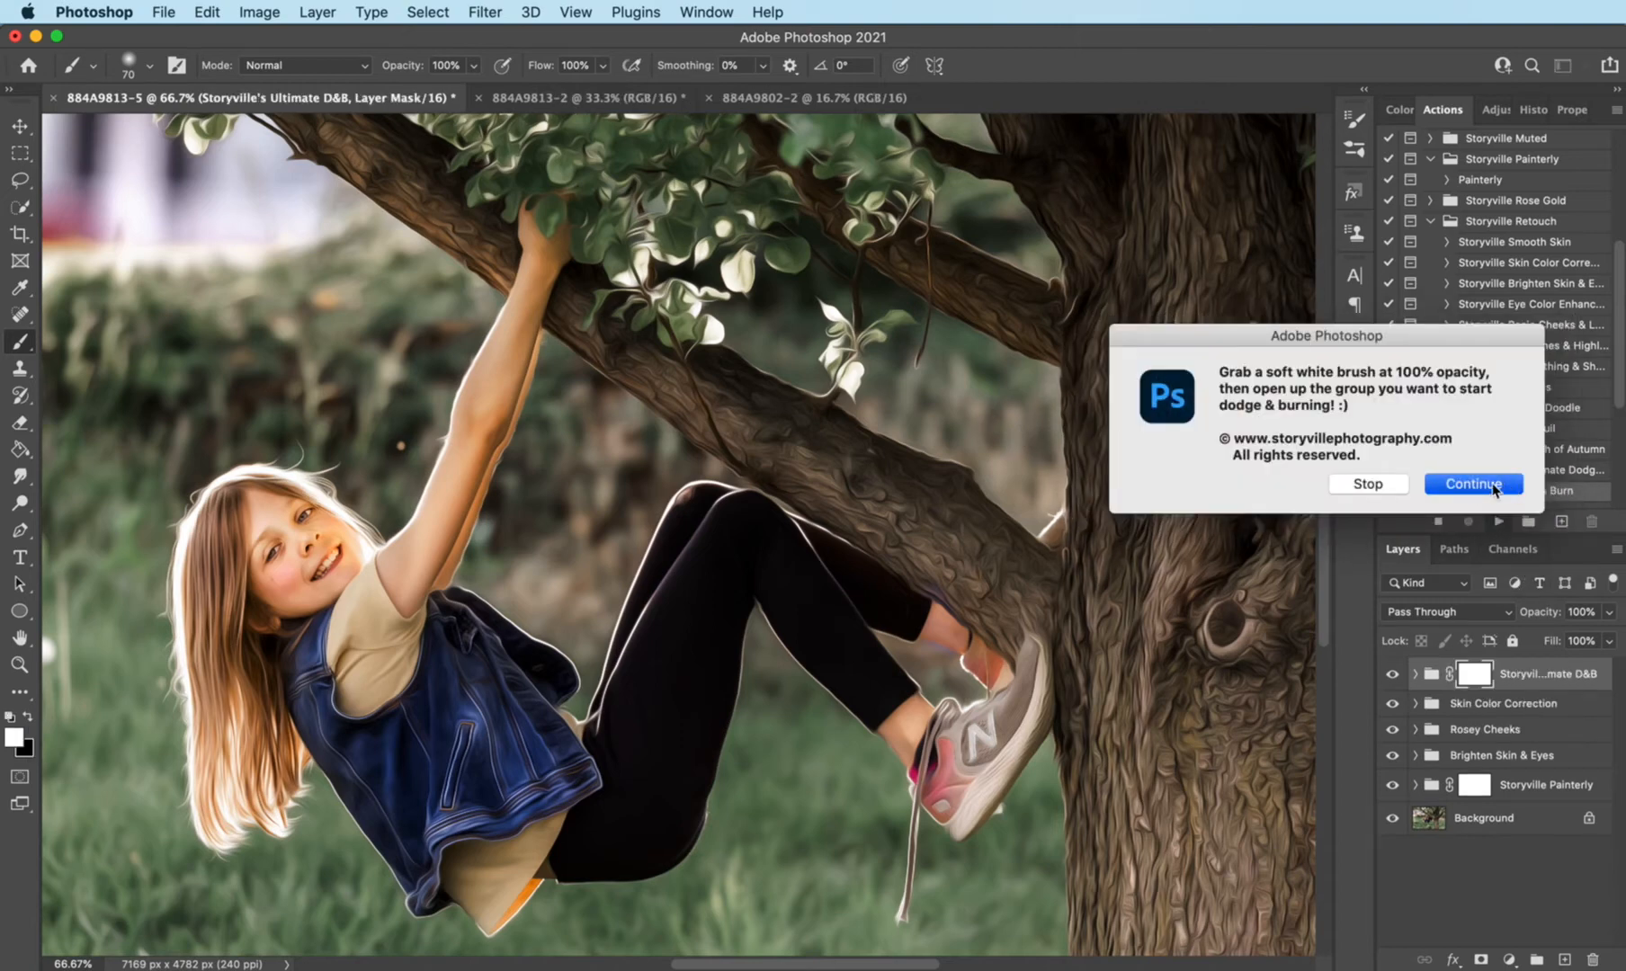
- Lighten the girl's denim vest and shirt by painting white on the Extra Dodge mask in the D&B Clothing group
{"action": "left_click", "coordinate": [1417, 675]}
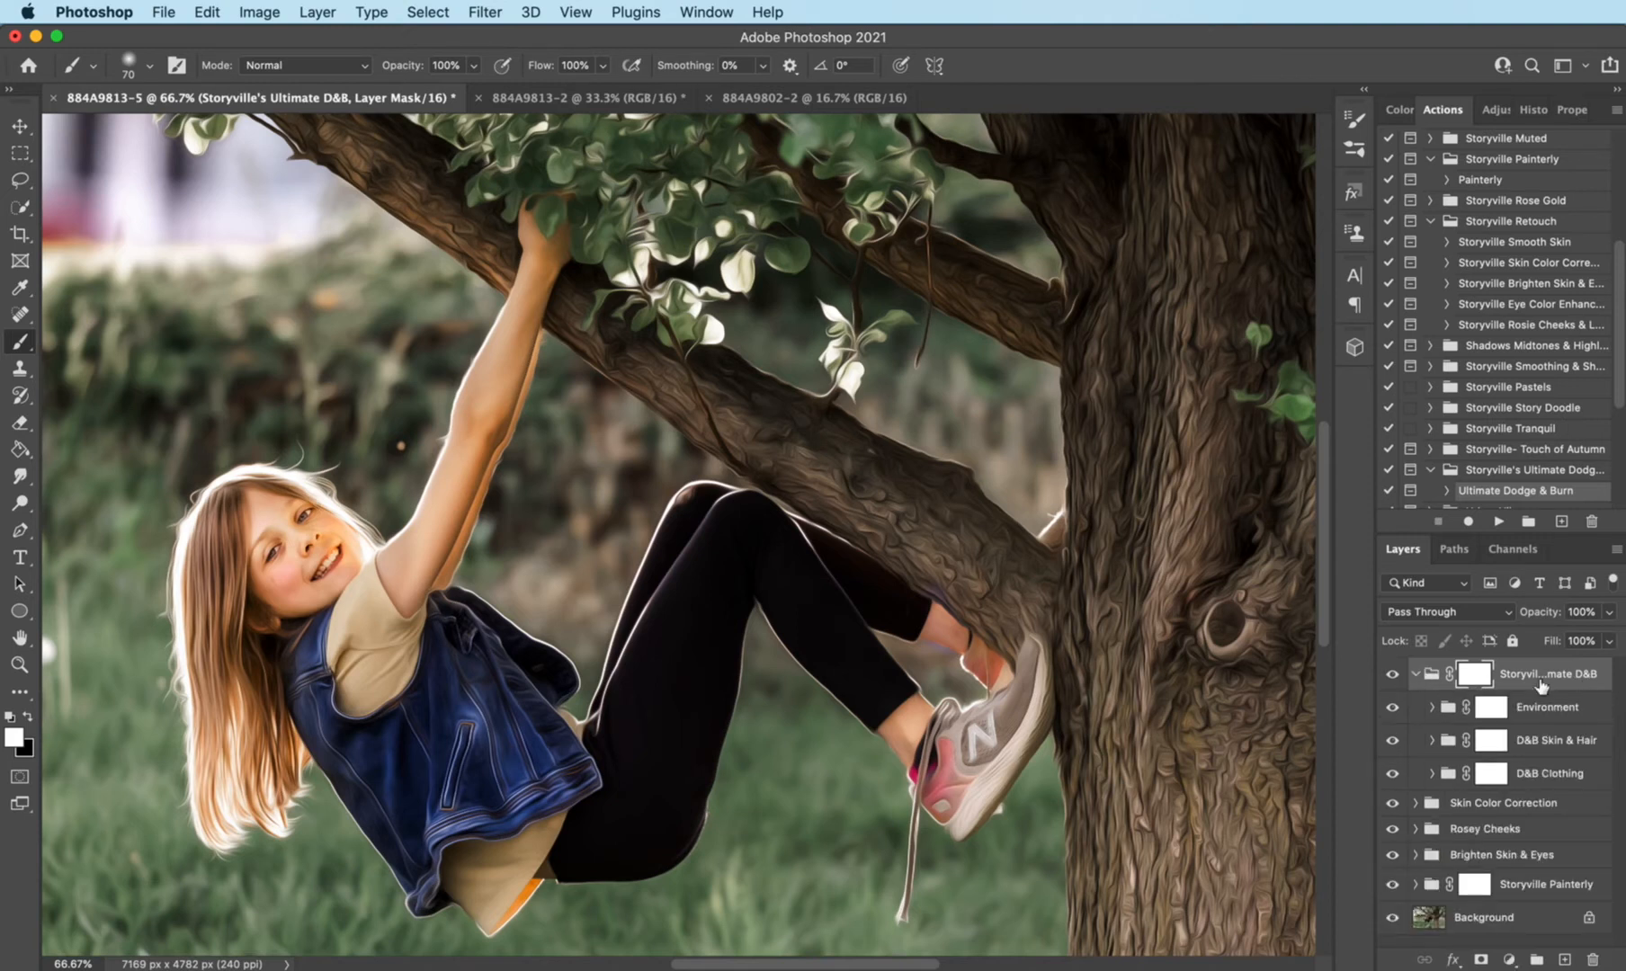
{"action": "left_click", "coordinate": [1431, 773]}
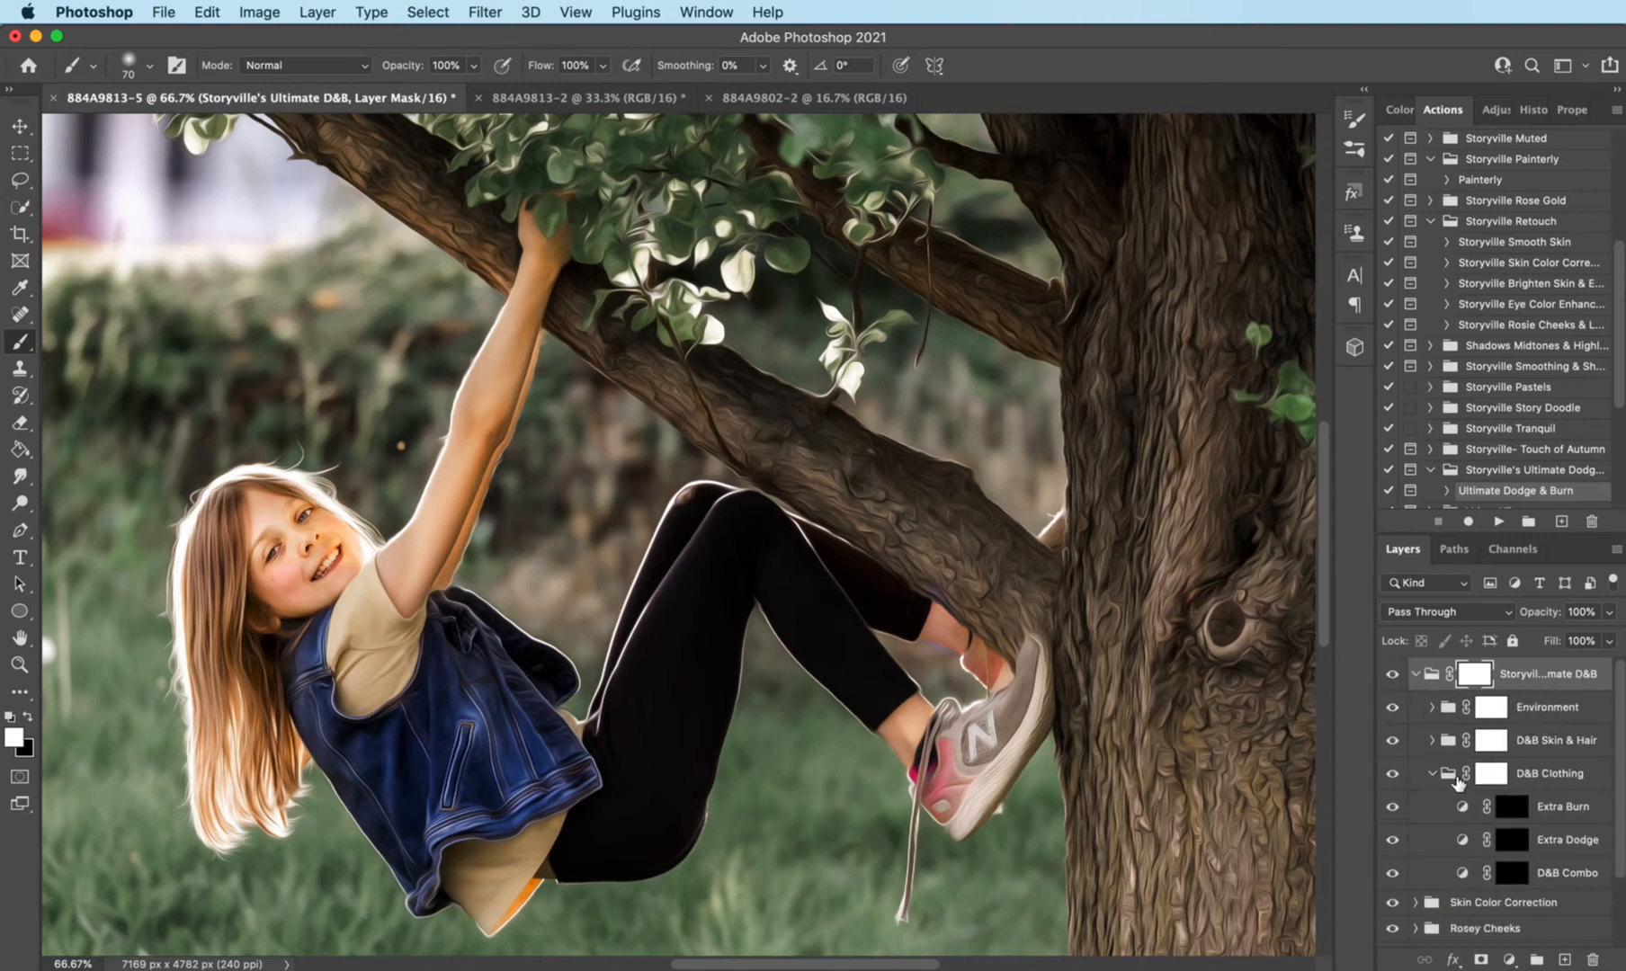
{"action": "key", "text": "super+minus"}
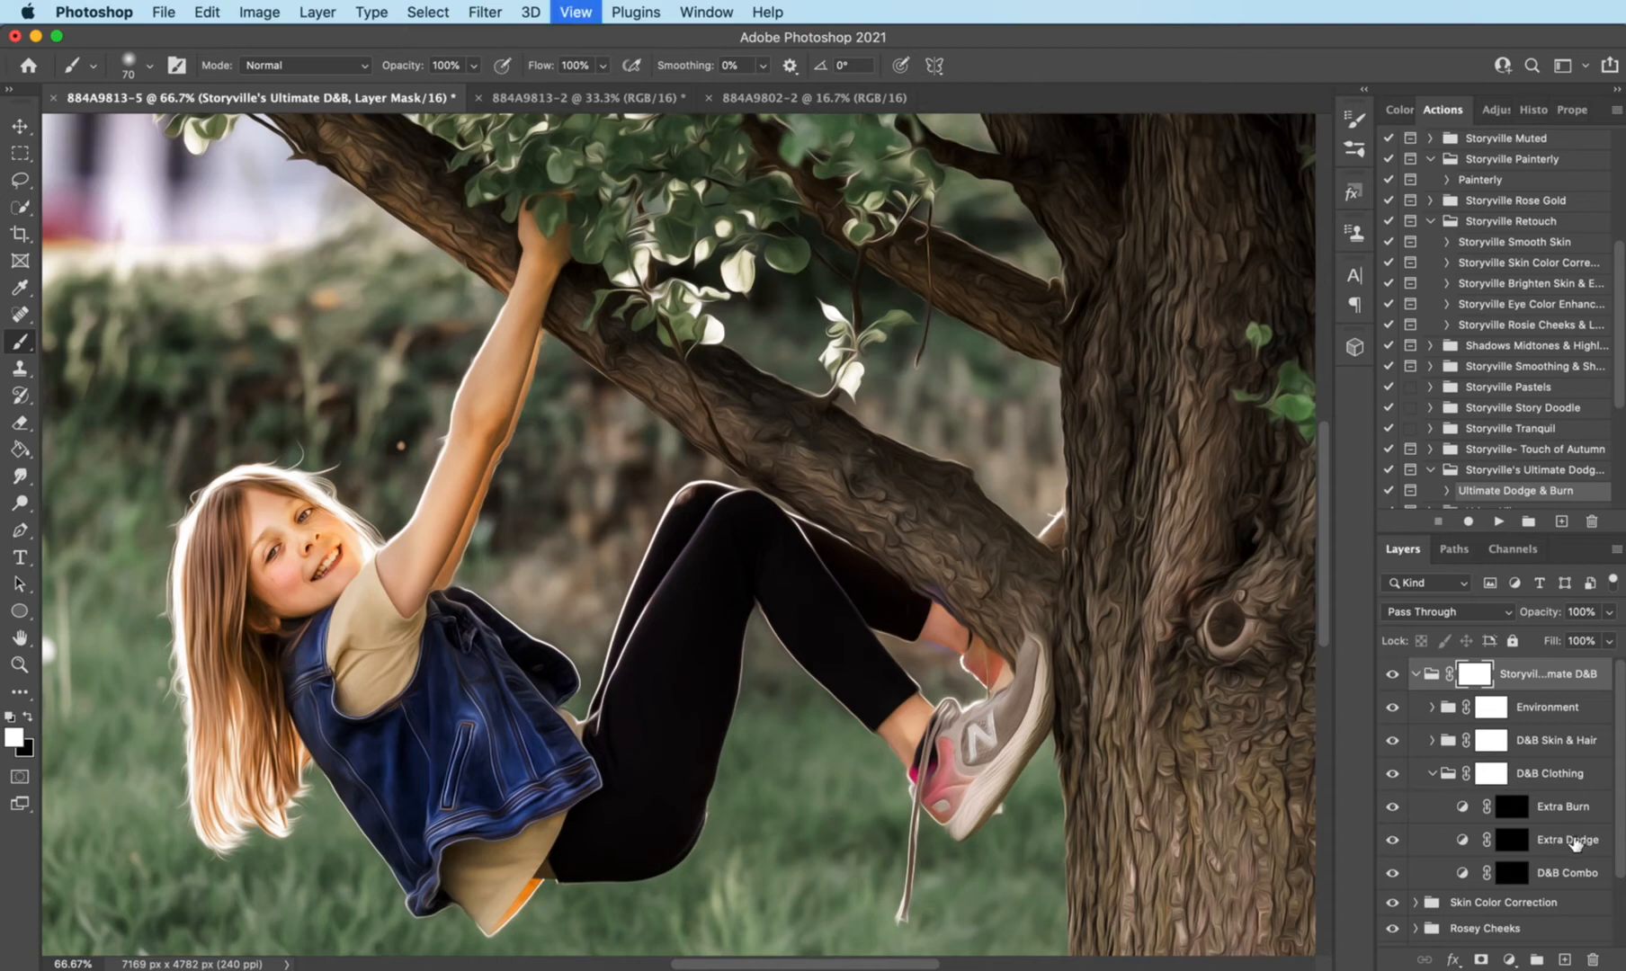
{"action": "left_click", "coordinate": [1511, 843]}
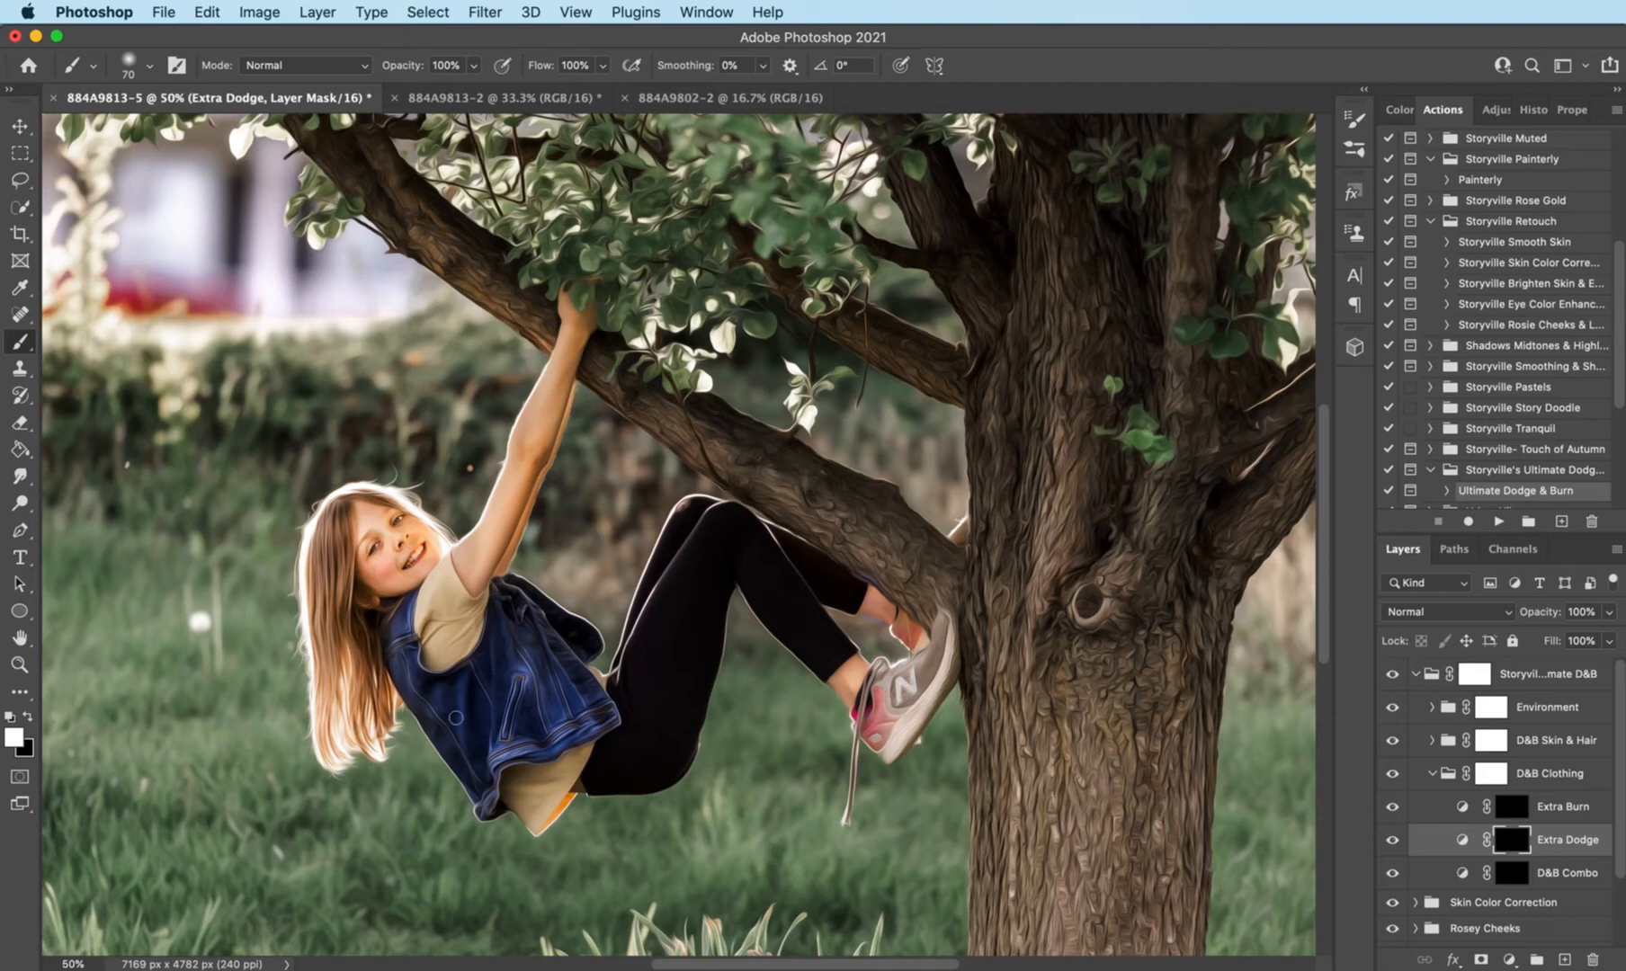
{"action": "key", "text": "bracketright"}
{"action": "key", "text": "bracketright"}
{"action": "key", "text": "bracketright"}
{"action": "mouse_move", "coordinate": [436, 657]}
{"action": "left_mouse_down"}
{"action": "mouse_move", "coordinate": [439, 595]}
{"action": "mouse_move", "coordinate": [464, 633]}
{"action": "mouse_move", "coordinate": [410, 645]}
{"action": "mouse_move", "coordinate": [472, 733]}
{"action": "mouse_move", "coordinate": [576, 706]}
{"action": "mouse_move", "coordinate": [540, 790]}
{"action": "mouse_move", "coordinate": [550, 805]}
{"action": "mouse_move", "coordinate": [567, 773]}
{"action": "left_mouse_up"}
{"action": "key", "text": "bracketleft"}
{"action": "key", "text": "bracketleft"}
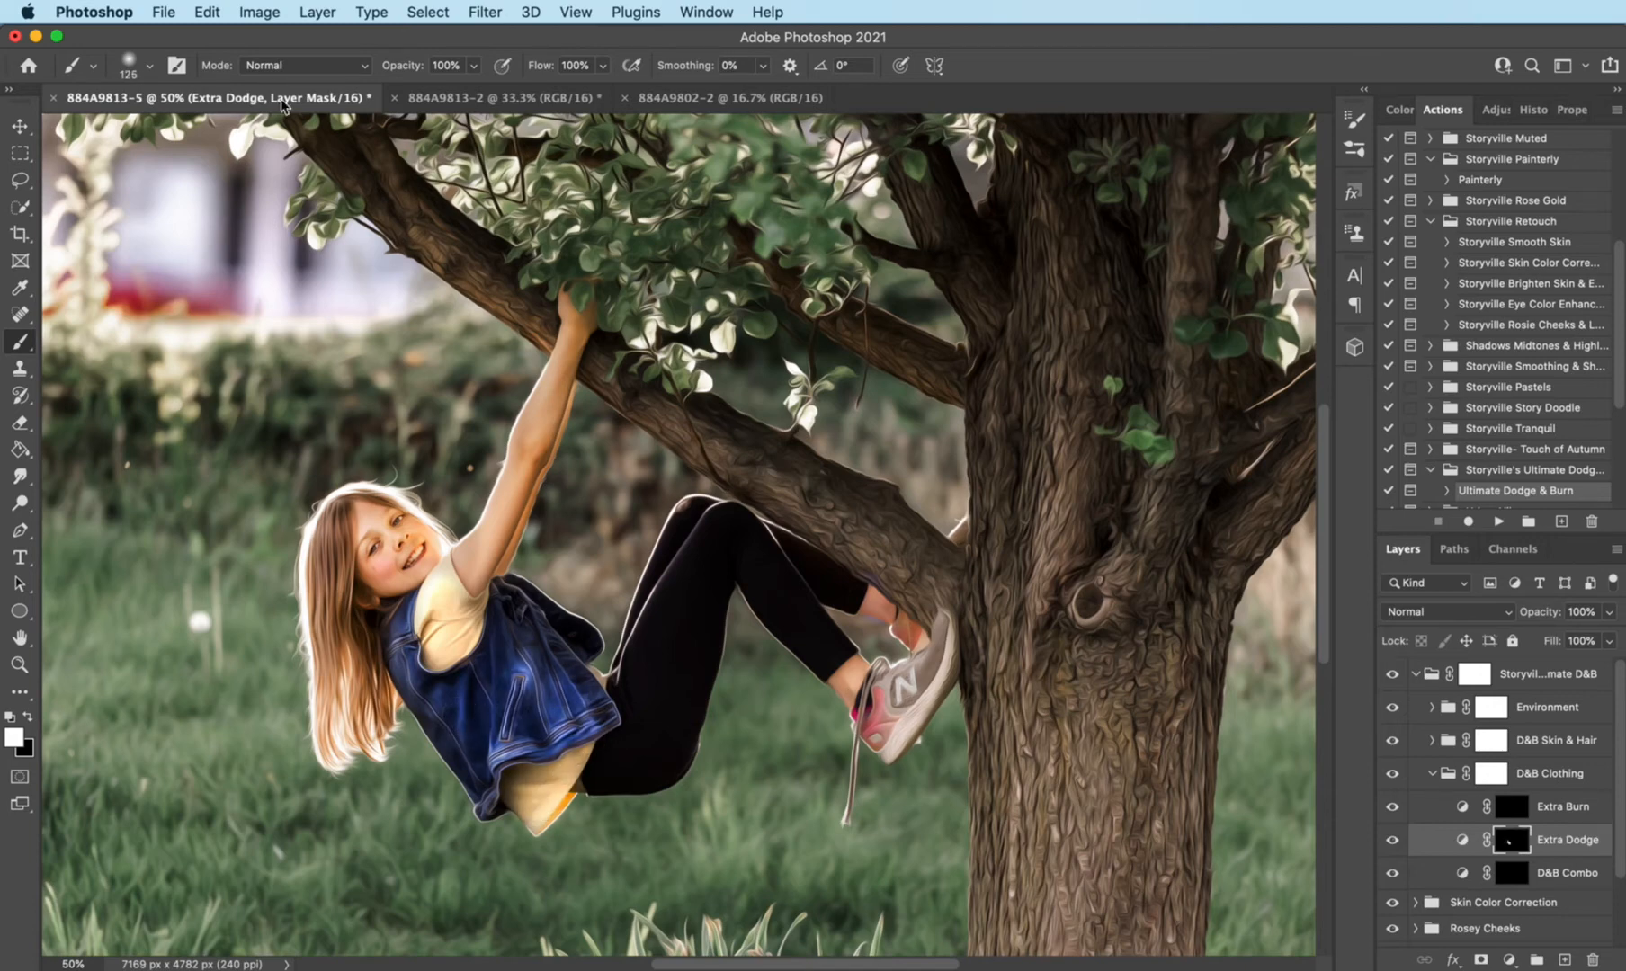
- Dodge the girl's sneaker with the brush at 40% opacity, and compare the photo with and without the collapsed D&B Clothing group
{"action": "left_click_drag", "start_coordinate": [416, 67], "coordinate": [363, 67]}
{"action": "left_click_drag", "start_coordinate": [912, 679], "coordinate": [938, 649]}
{"action": "left_click_drag", "start_coordinate": [888, 742], "coordinate": [884, 712]}
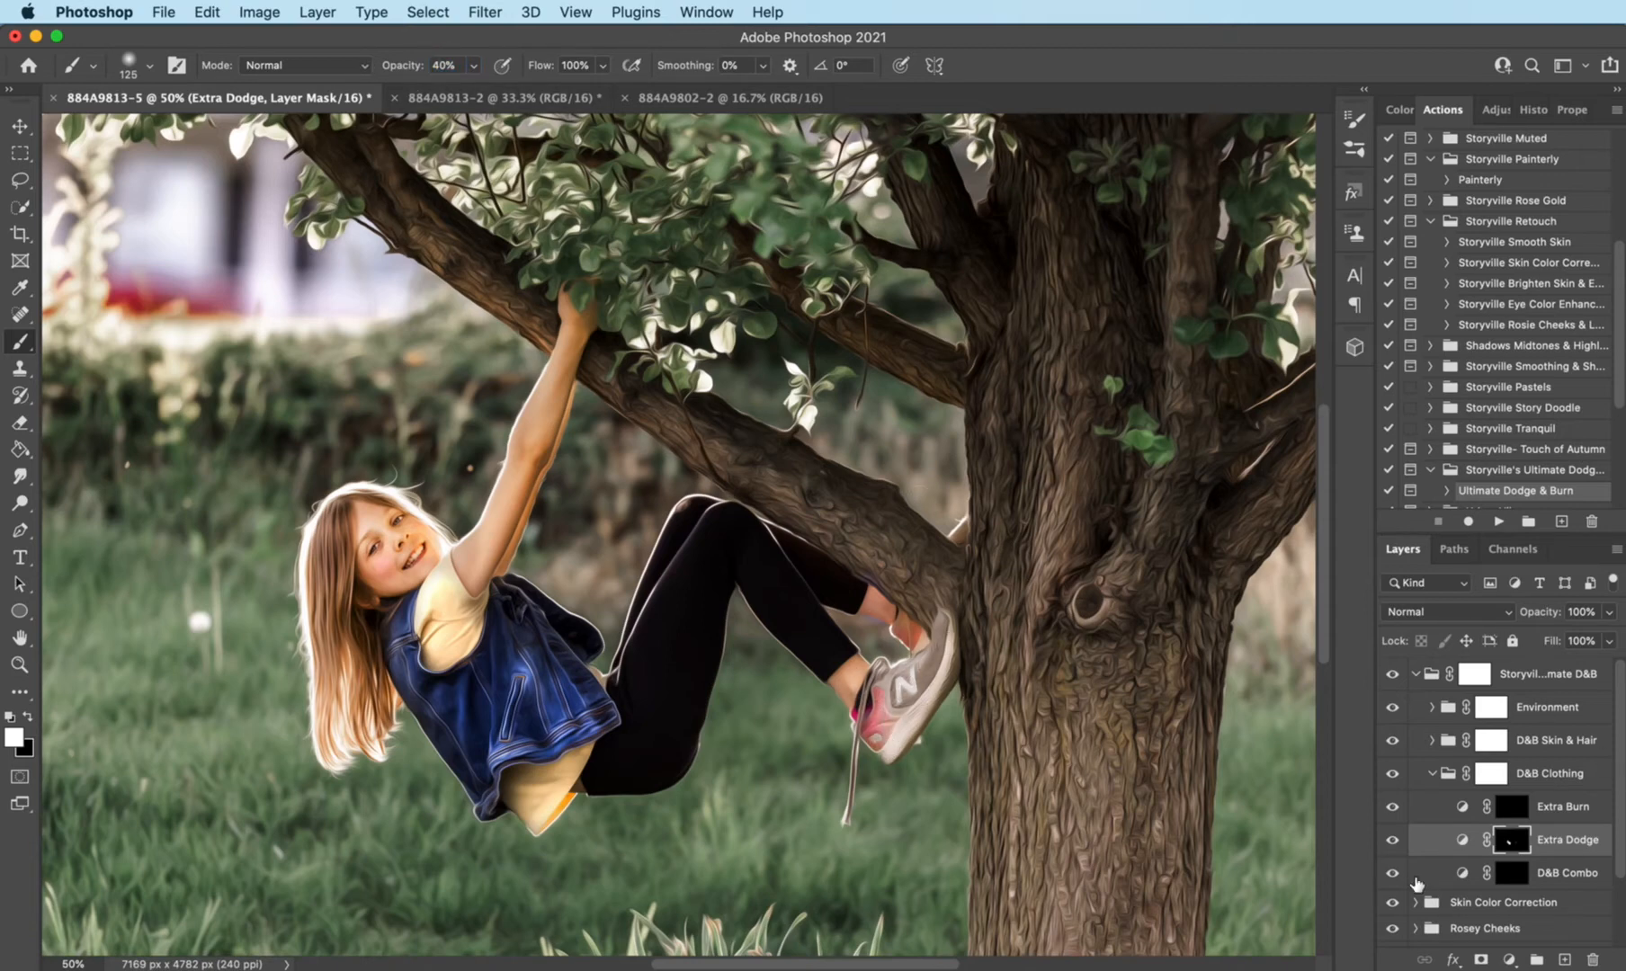
{"action": "left_click", "coordinate": [1432, 774]}
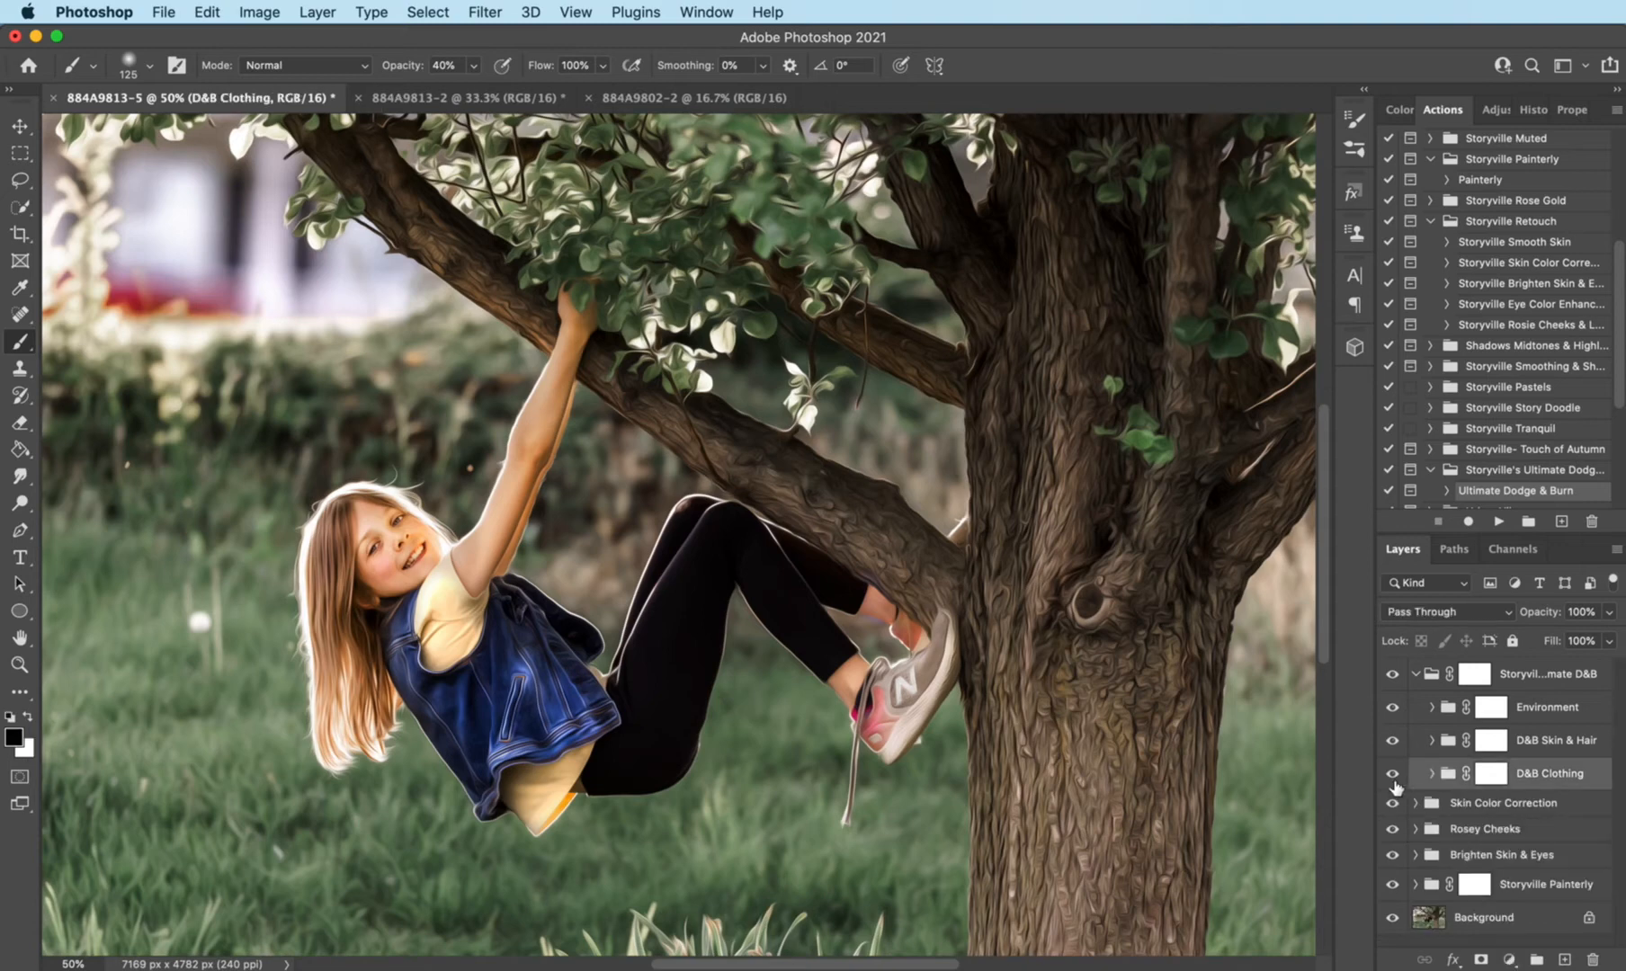
{"action": "left_click", "coordinate": [1393, 779]}
{"action": "left_click", "coordinate": [1393, 780]}
- Burn the girl's skin and hair on the Burn 1 mask in the D&B Skin & Hair group, using white at 100% brush opacity
{"action": "left_click", "coordinate": [1432, 740]}
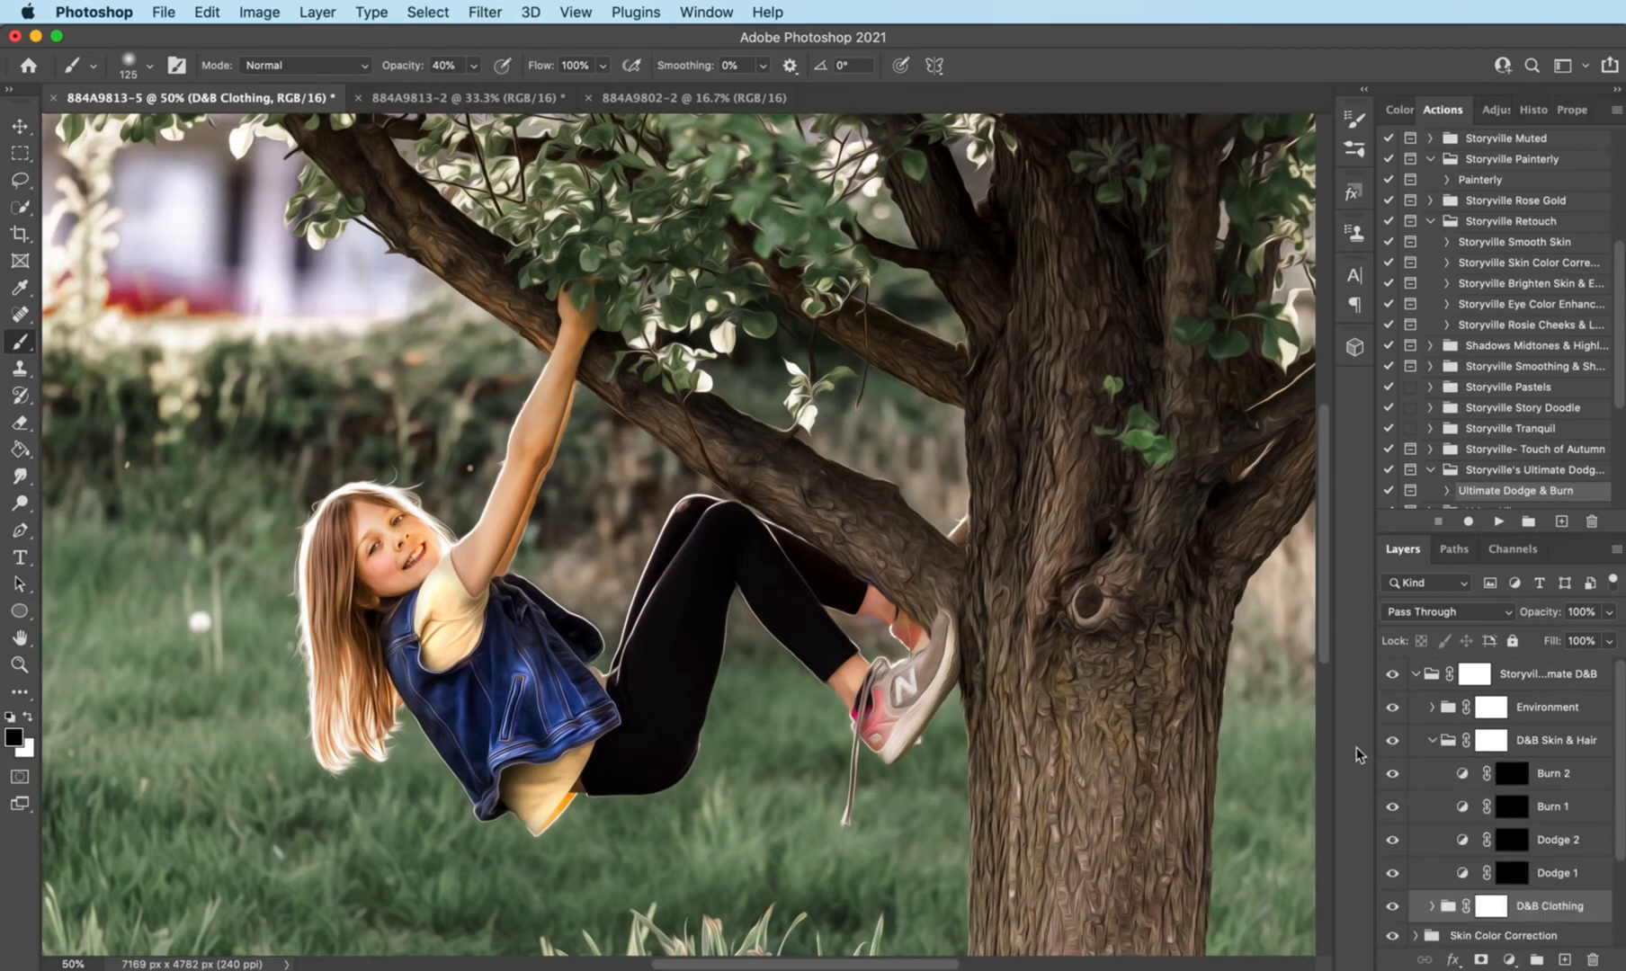
{"action": "left_click", "coordinate": [1520, 806]}
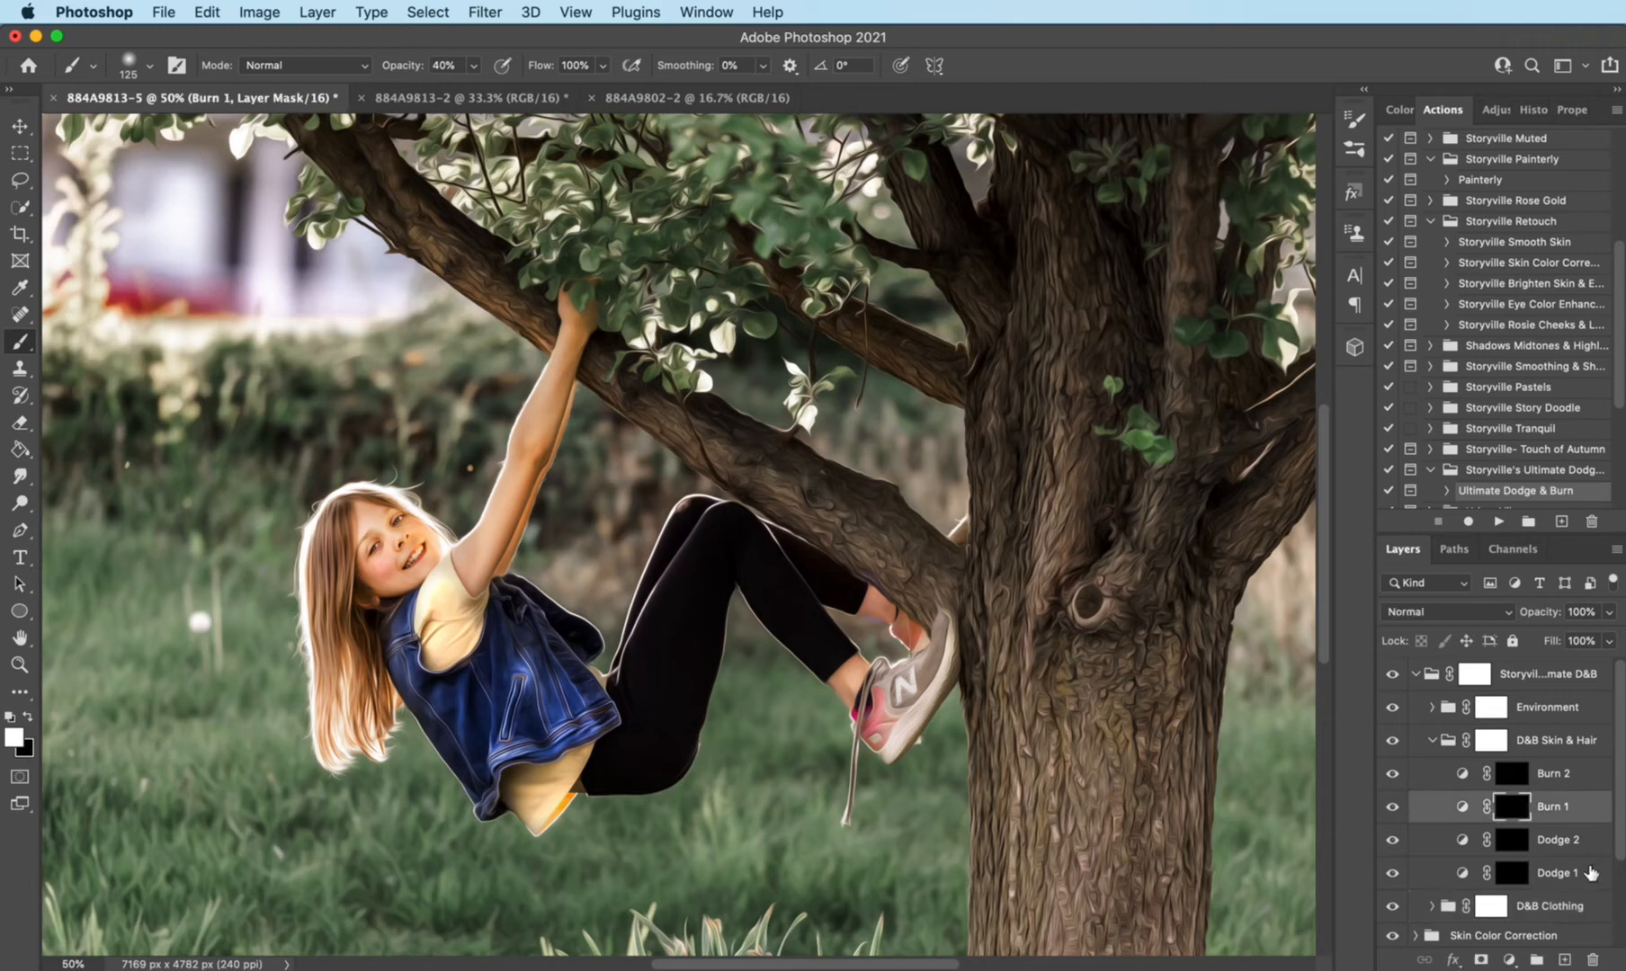
{"action": "left_click_drag", "start_coordinate": [394, 60], "coordinate": [566, 63]}
{"action": "key", "text": "super+equal"}
{"action": "key", "text": "bracketleft"}
{"action": "key", "text": "bracketleft"}
{"action": "key", "text": "bracketleft"}
{"action": "key", "text": "bracketleft"}
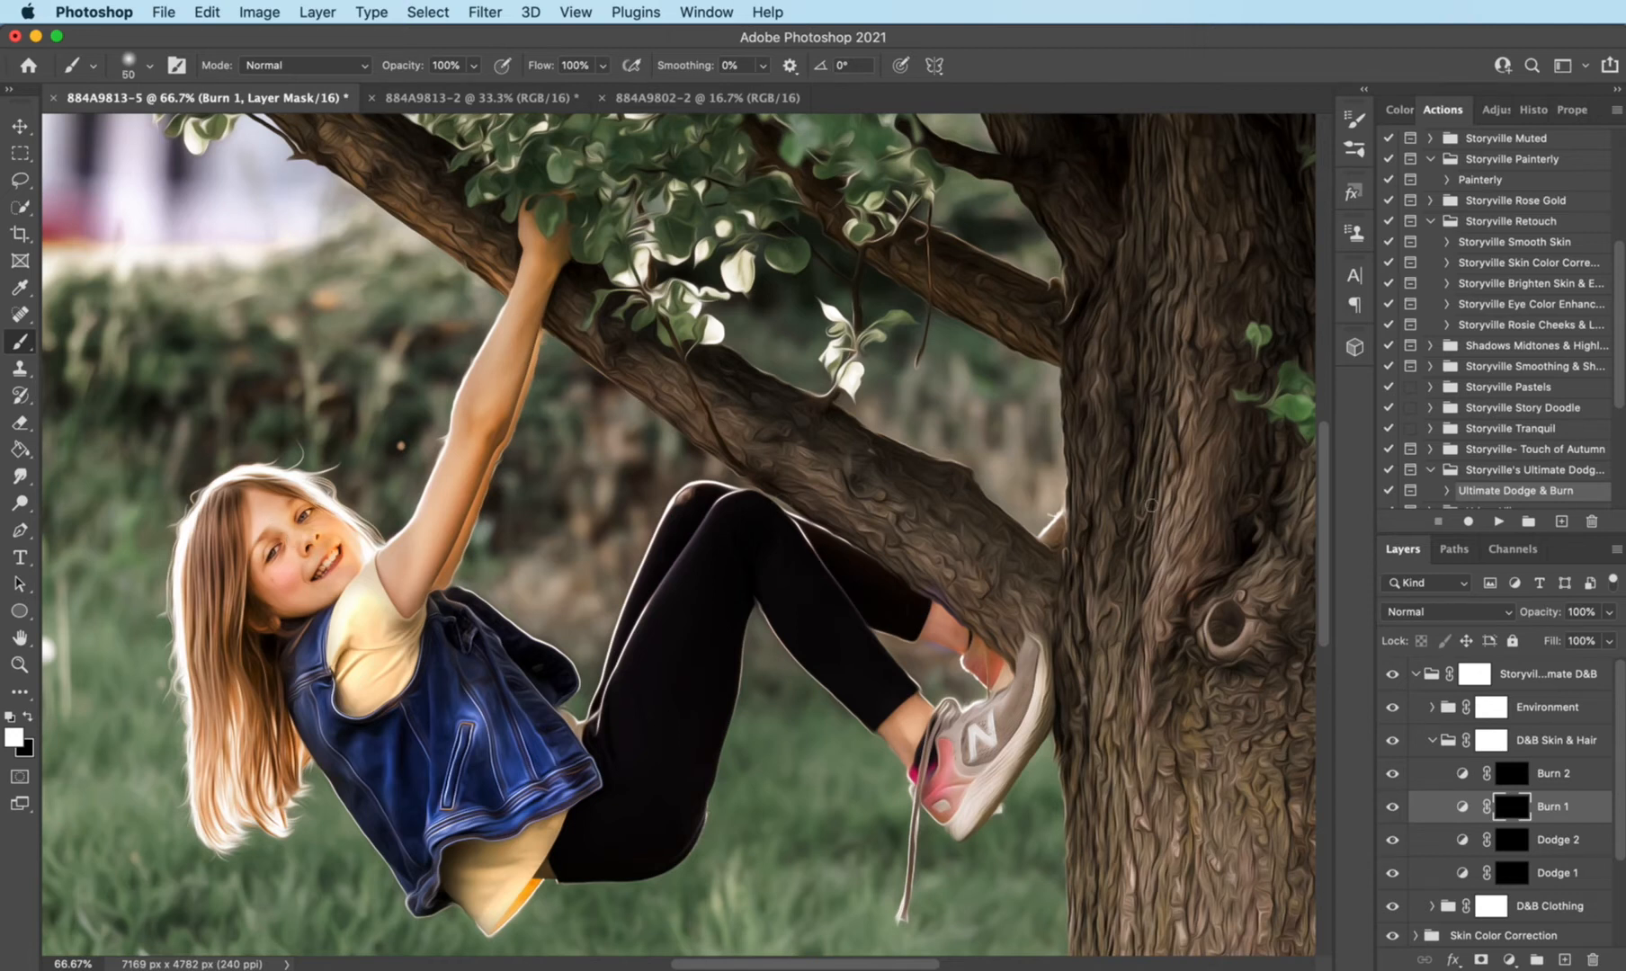
- Lower the Burn 1 layer's opacity to 80%, then collapse the D&B Skin & Hair group and compare the photo with and without it
{"action": "left_click_drag", "start_coordinate": [1548, 617], "coordinate": [1531, 617]}
{"action": "key", "text": "bracketright"}
{"action": "key", "text": "bracketright"}
{"action": "key", "text": "bracketright"}
{"action": "key", "text": "bracketright"}
{"action": "key", "text": "bracketright"}
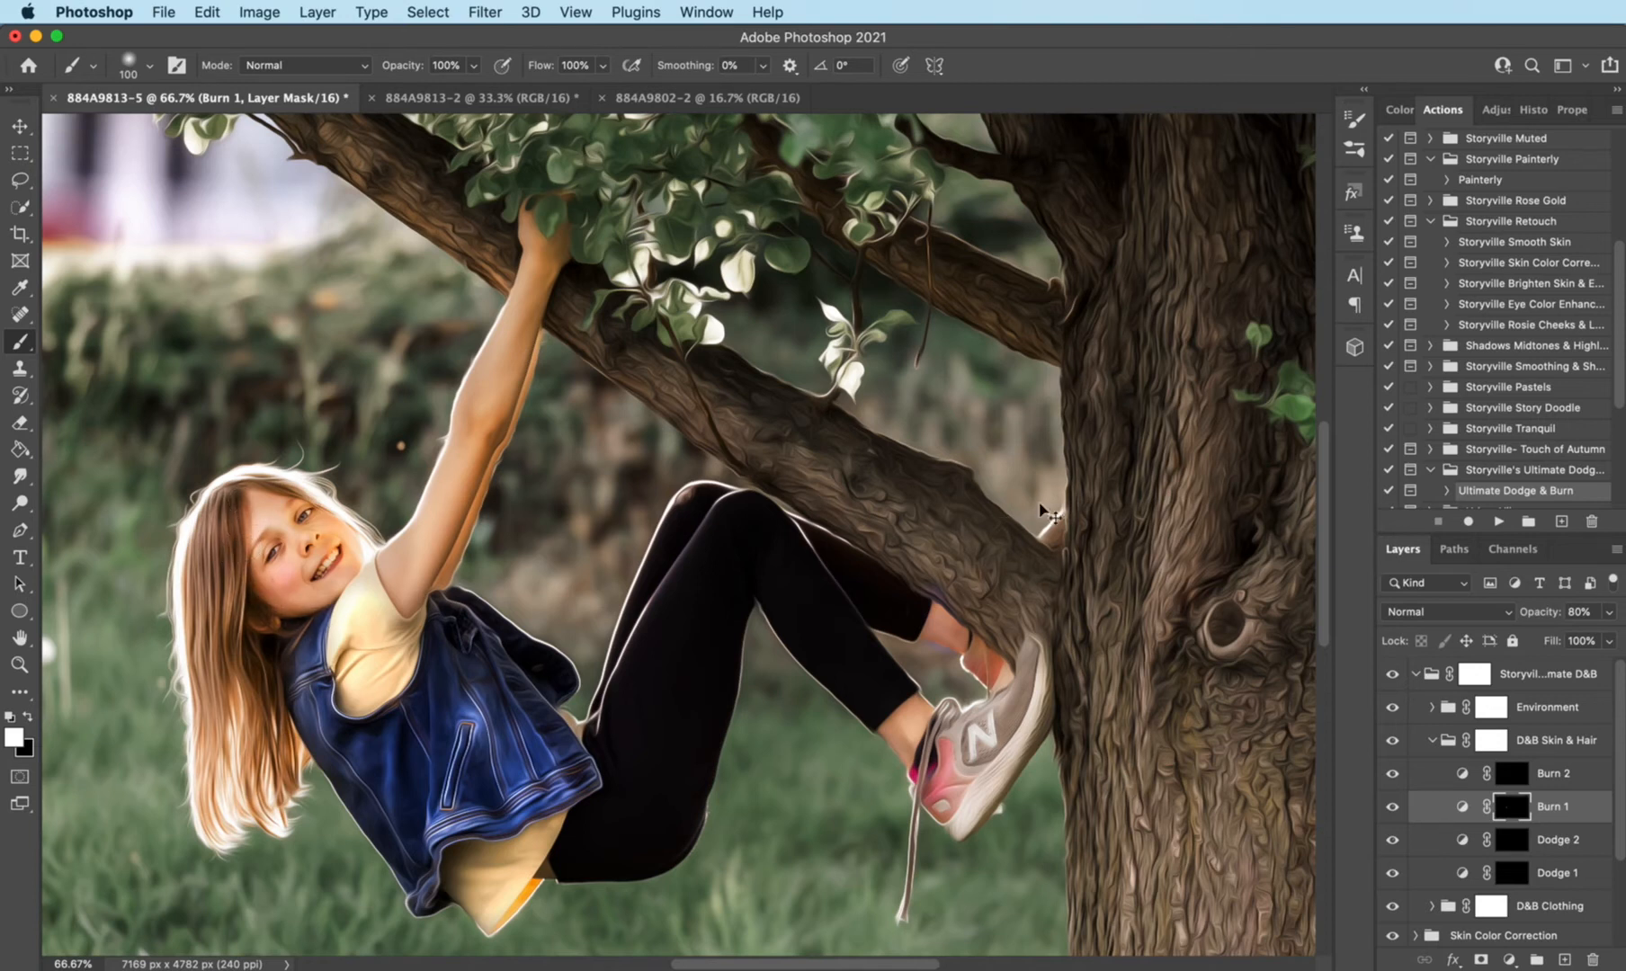
{"action": "left_click", "coordinate": [1433, 739]}
{"action": "left_click", "coordinate": [1395, 747]}
{"action": "left_click", "coordinate": [1400, 749]}
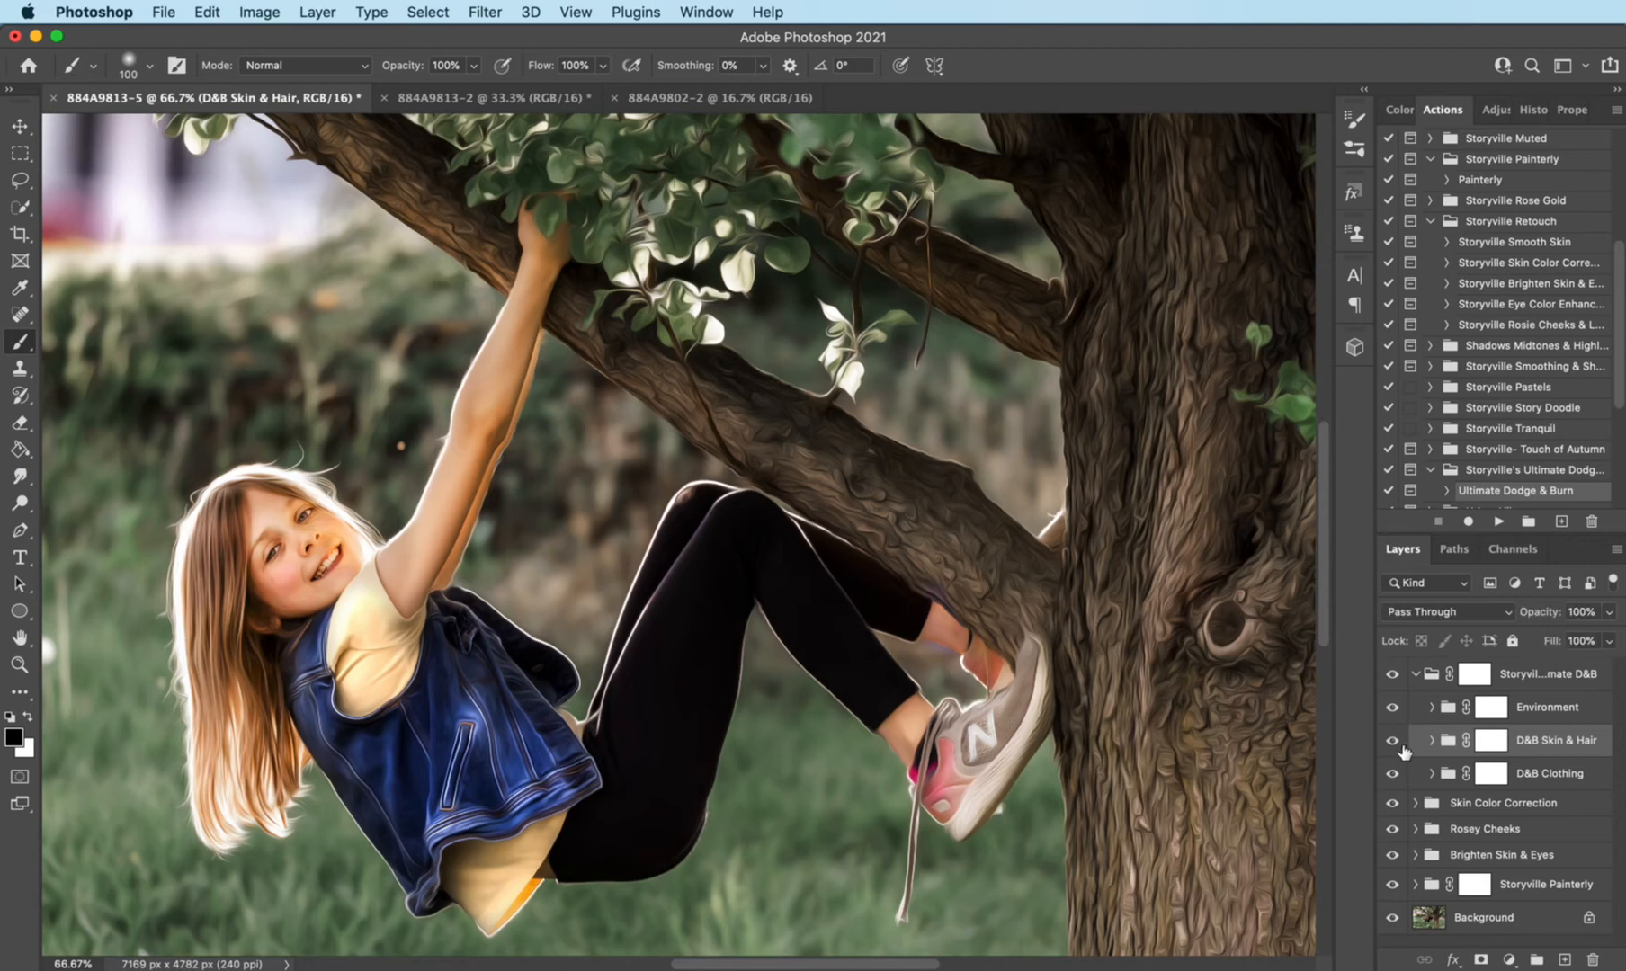
- Paint white over the tree trunk on the D&B Combo mask in the Environment group
{"action": "key", "text": "super+minus"}
{"action": "key", "text": "super+minus"}
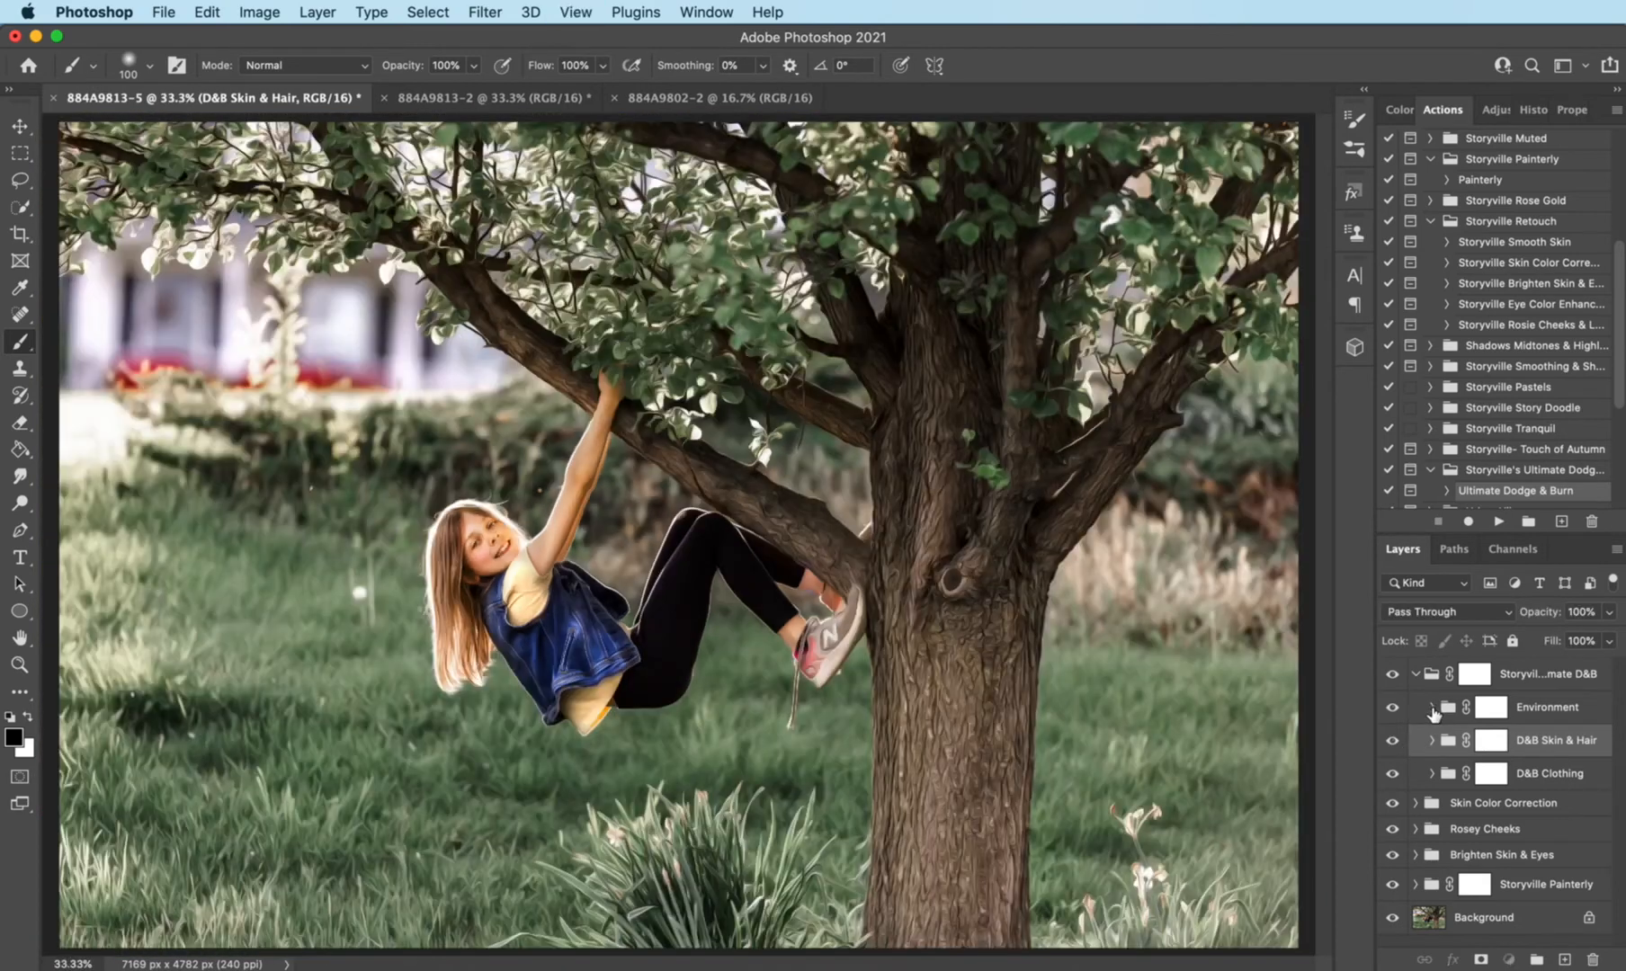
{"action": "left_click", "coordinate": [1429, 706]}
{"action": "left_click", "coordinate": [1511, 839]}
{"action": "key", "text": "x"}
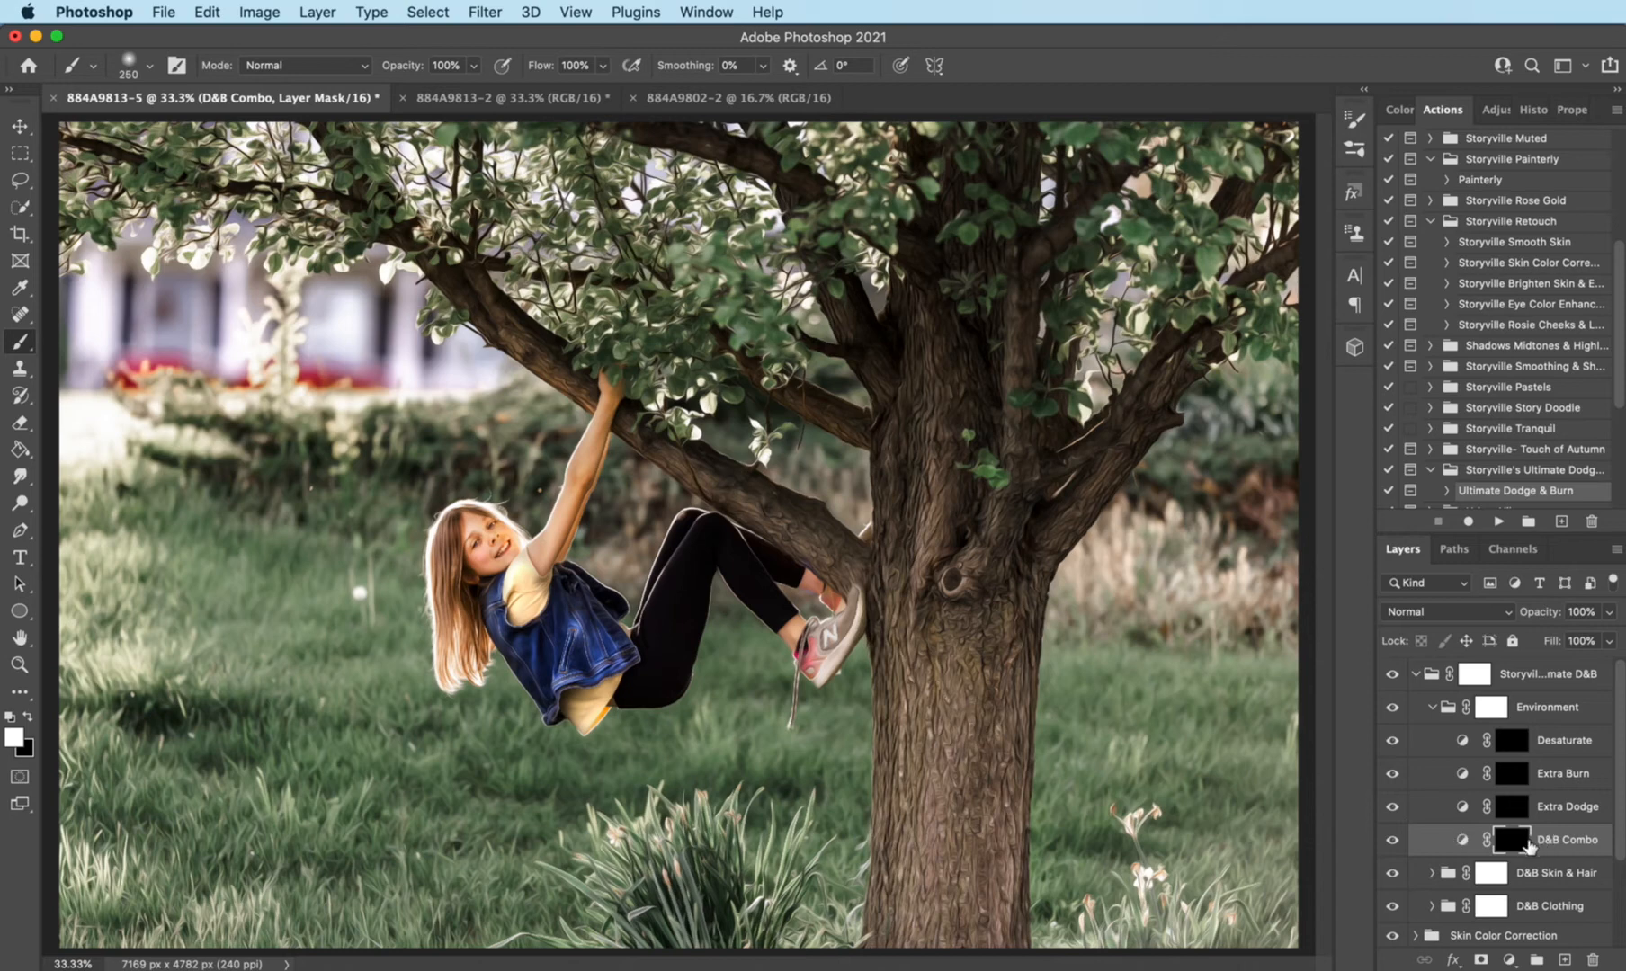
{"action": "key", "text": "bracketright"}
{"action": "mouse_move", "coordinate": [949, 623]}
{"action": "left_mouse_down"}
{"action": "mouse_move", "coordinate": [899, 864]}
{"action": "mouse_move", "coordinate": [966, 863]}
{"action": "mouse_move", "coordinate": [1005, 926]}
{"action": "left_mouse_up"}
{"action": "left_click_drag", "start_coordinate": [965, 568], "coordinate": [989, 236]}
- Extend the D&B Combo painting along the tree's branches with a smaller brush
{"action": "key", "text": "bracketleft"}
{"action": "key", "text": "bracketleft"}
{"action": "key", "text": "bracketleft"}
{"action": "key", "text": "bracketleft"}
{"action": "key", "text": "bracketleft"}
{"action": "key", "text": "bracketleft"}
{"action": "key", "text": "bracketleft"}
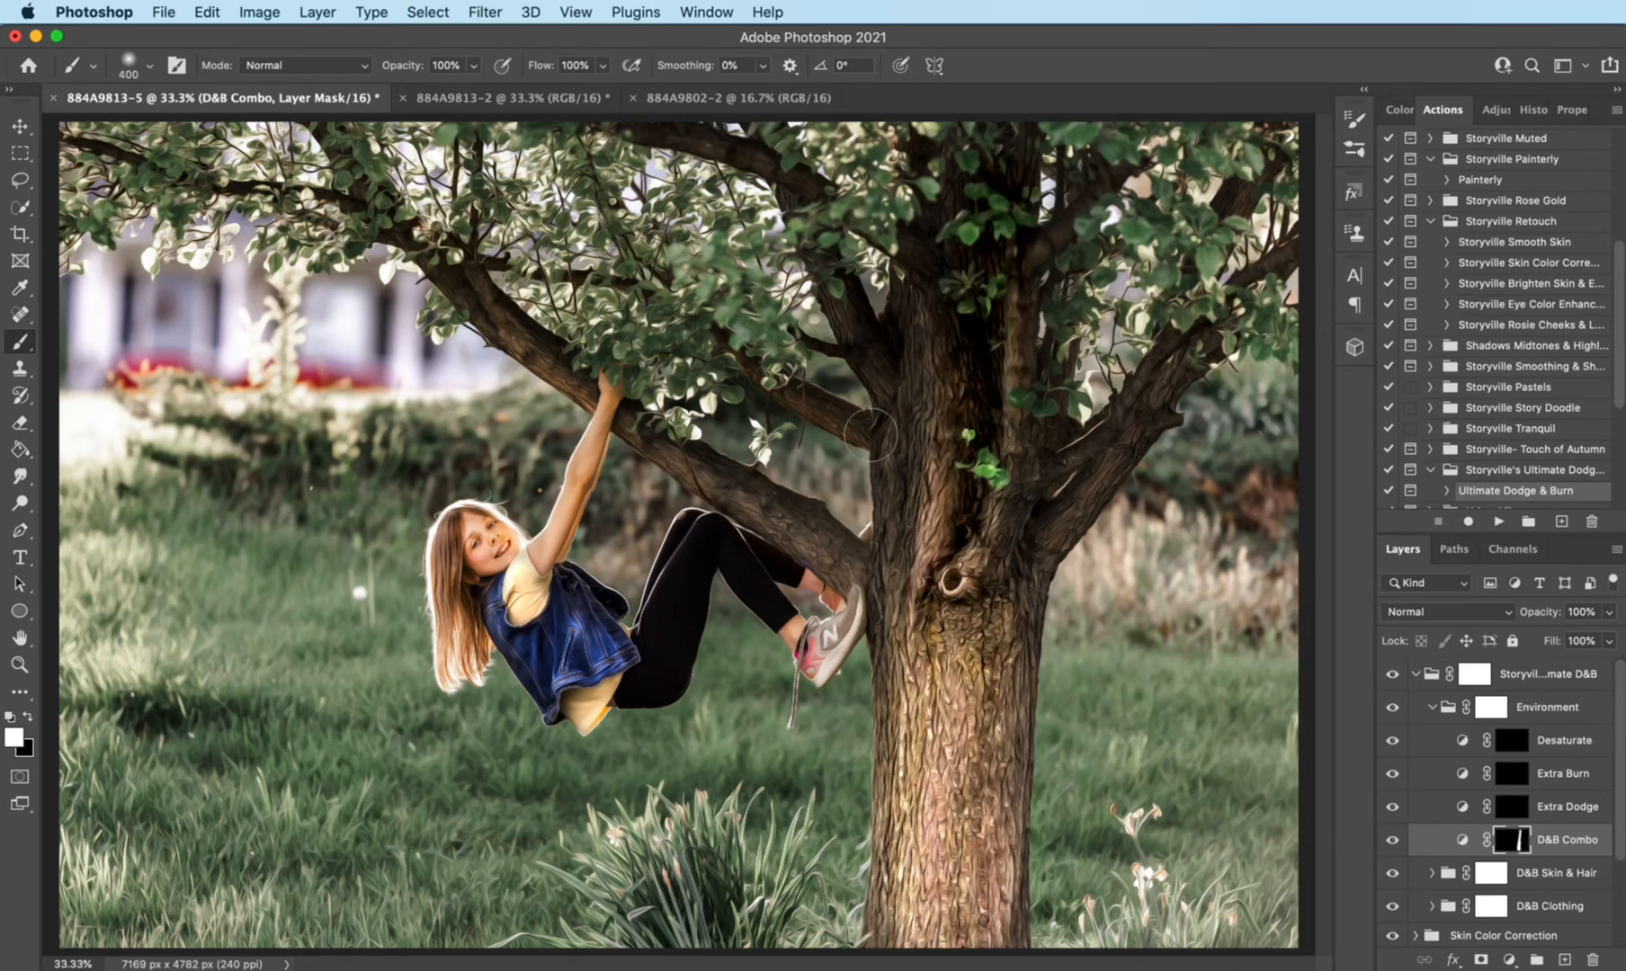
{"action": "key", "text": "bracketleft"}
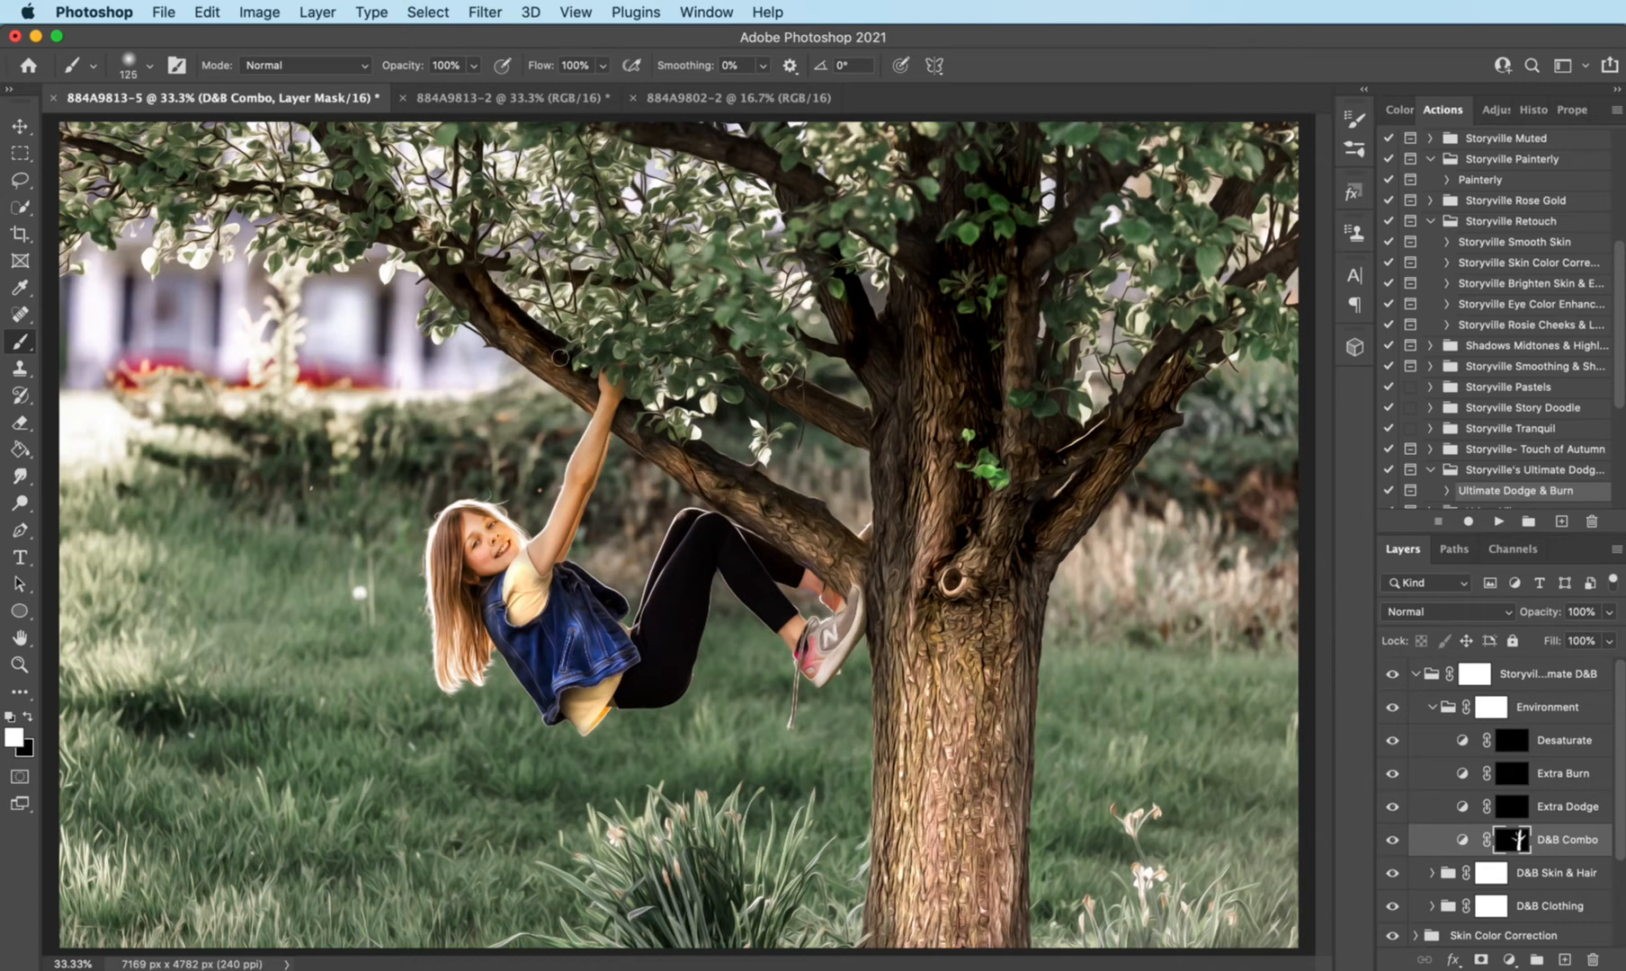
{"action": "key", "text": "bracketright"}
{"action": "key", "text": "bracketright"}
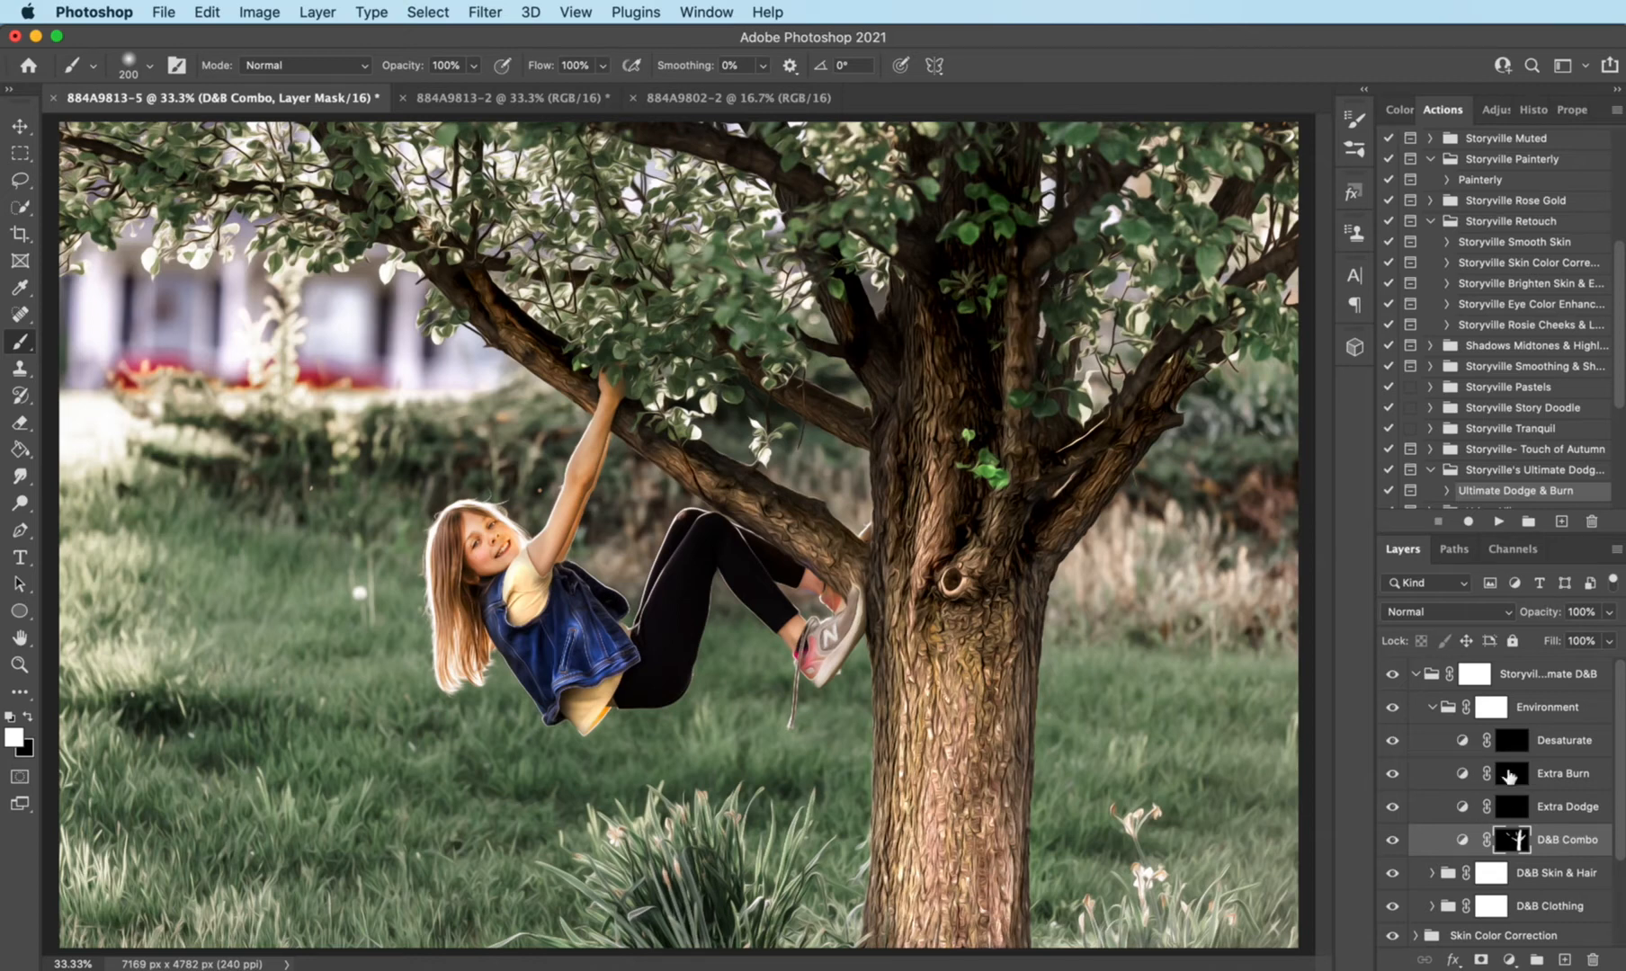
- Brighten the upper trunk and the leaves around it by painting white on the Environment group's Extra Dodge mask
{"action": "left_click", "coordinate": [1518, 813]}
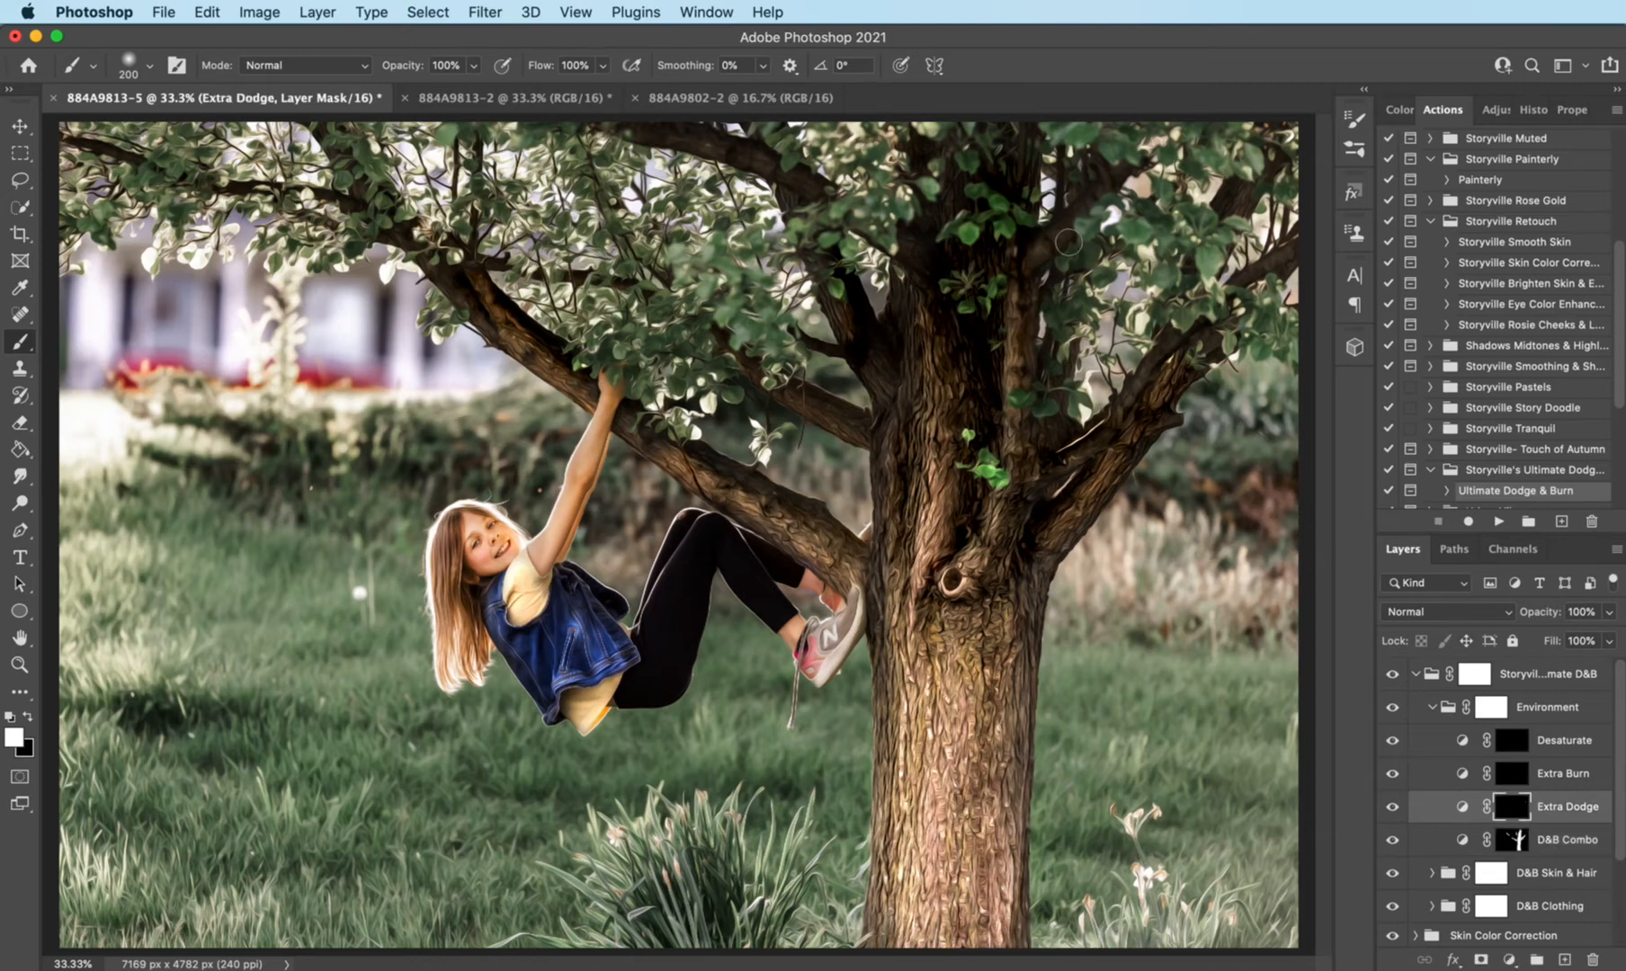
{"action": "key", "text": "bracketright"}
{"action": "key", "text": "bracketright"}
{"action": "mouse_move", "coordinate": [988, 183]}
{"action": "left_mouse_down"}
{"action": "mouse_move", "coordinate": [938, 359]}
{"action": "mouse_move", "coordinate": [912, 349]}
{"action": "mouse_move", "coordinate": [900, 431]}
{"action": "left_mouse_up"}
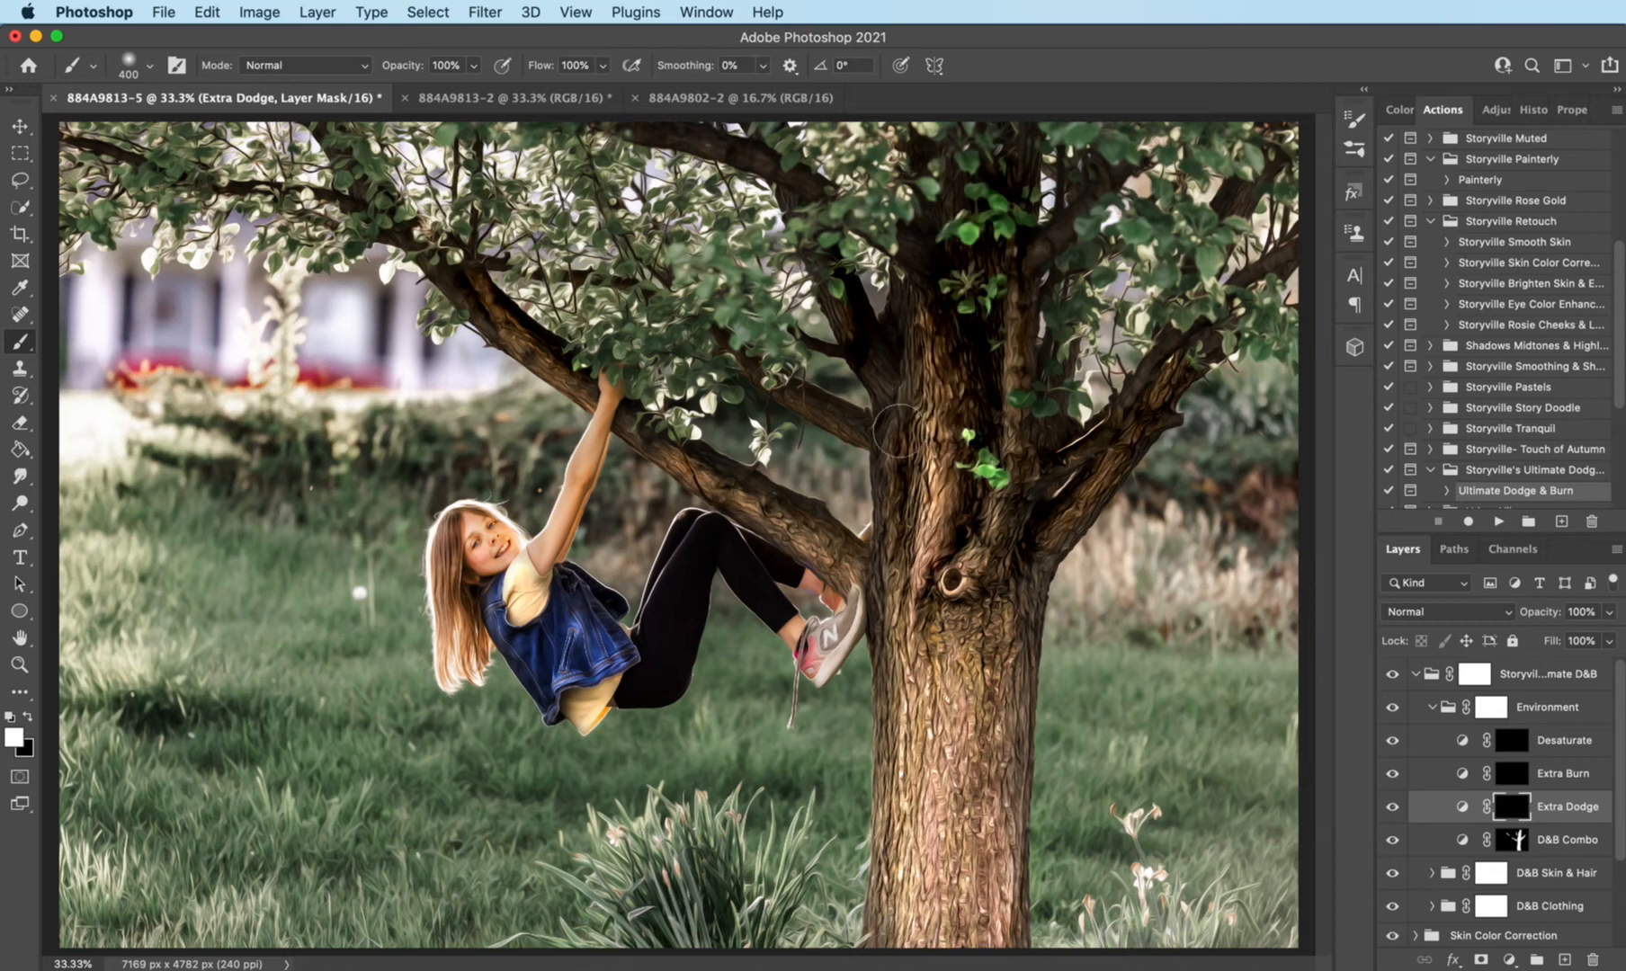
{"action": "key", "text": "bracketleft"}
{"action": "key", "text": "bracketleft"}
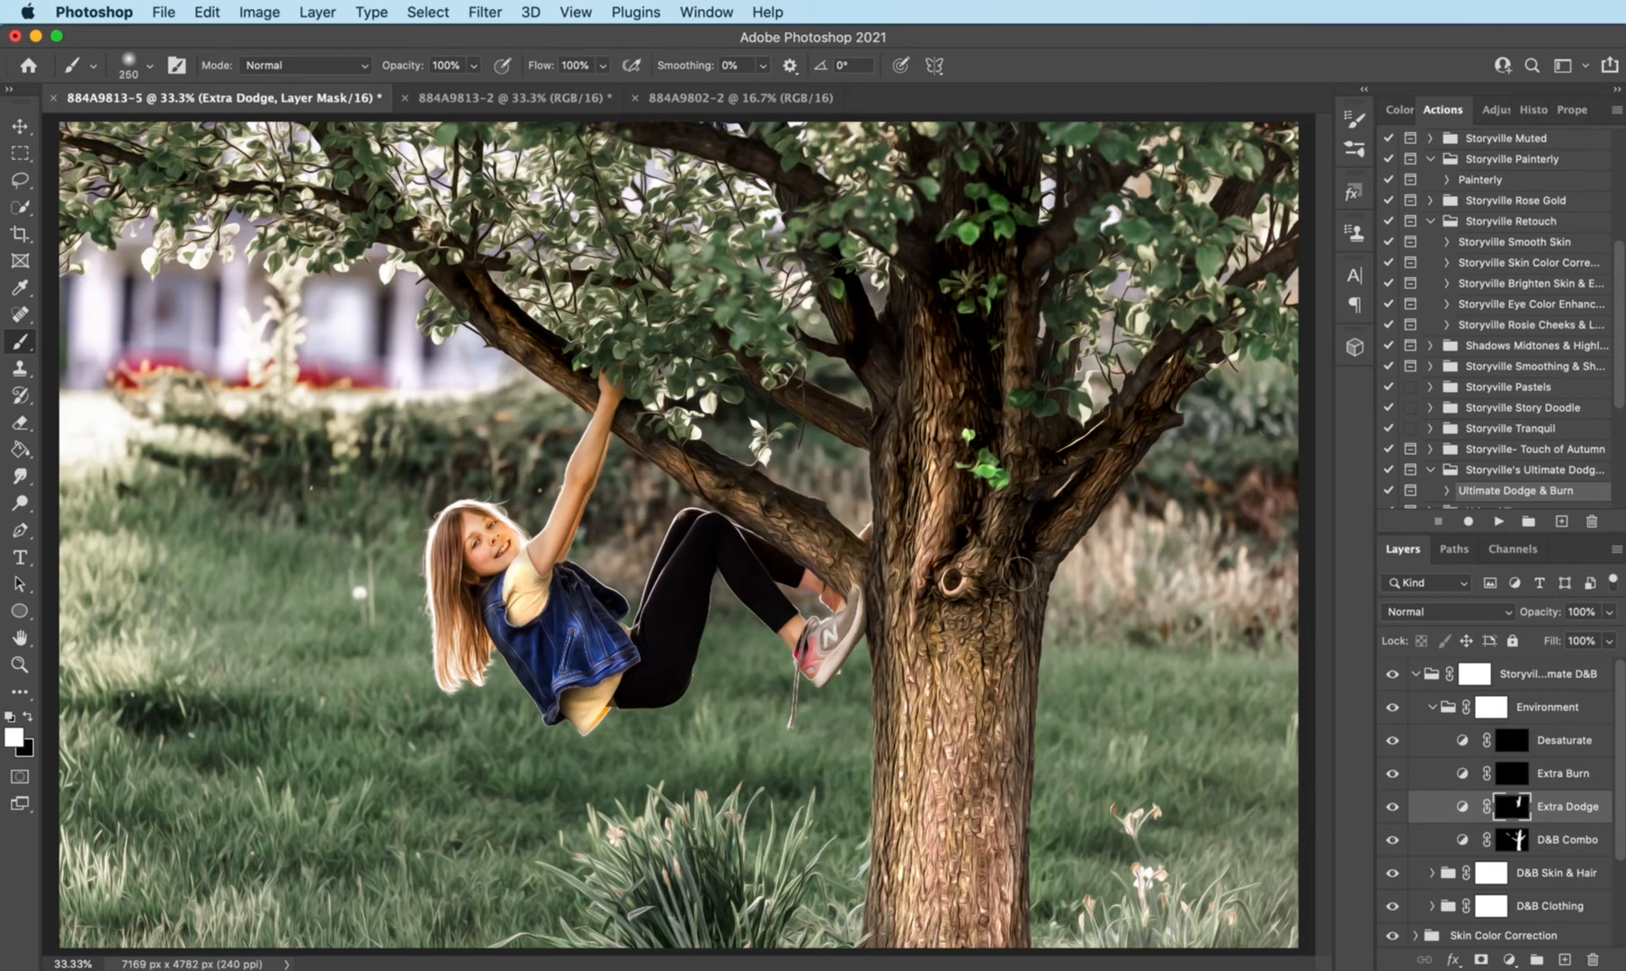
- Dodge the branch fork, the limb the girl hangs from and the trunk's edge on the Extra Dodge mask with smaller brushes
{"action": "left_click_drag", "start_coordinate": [1001, 532], "coordinate": [1022, 446]}
{"action": "key", "text": "bracketleft"}
{"action": "key", "text": "bracketleft"}
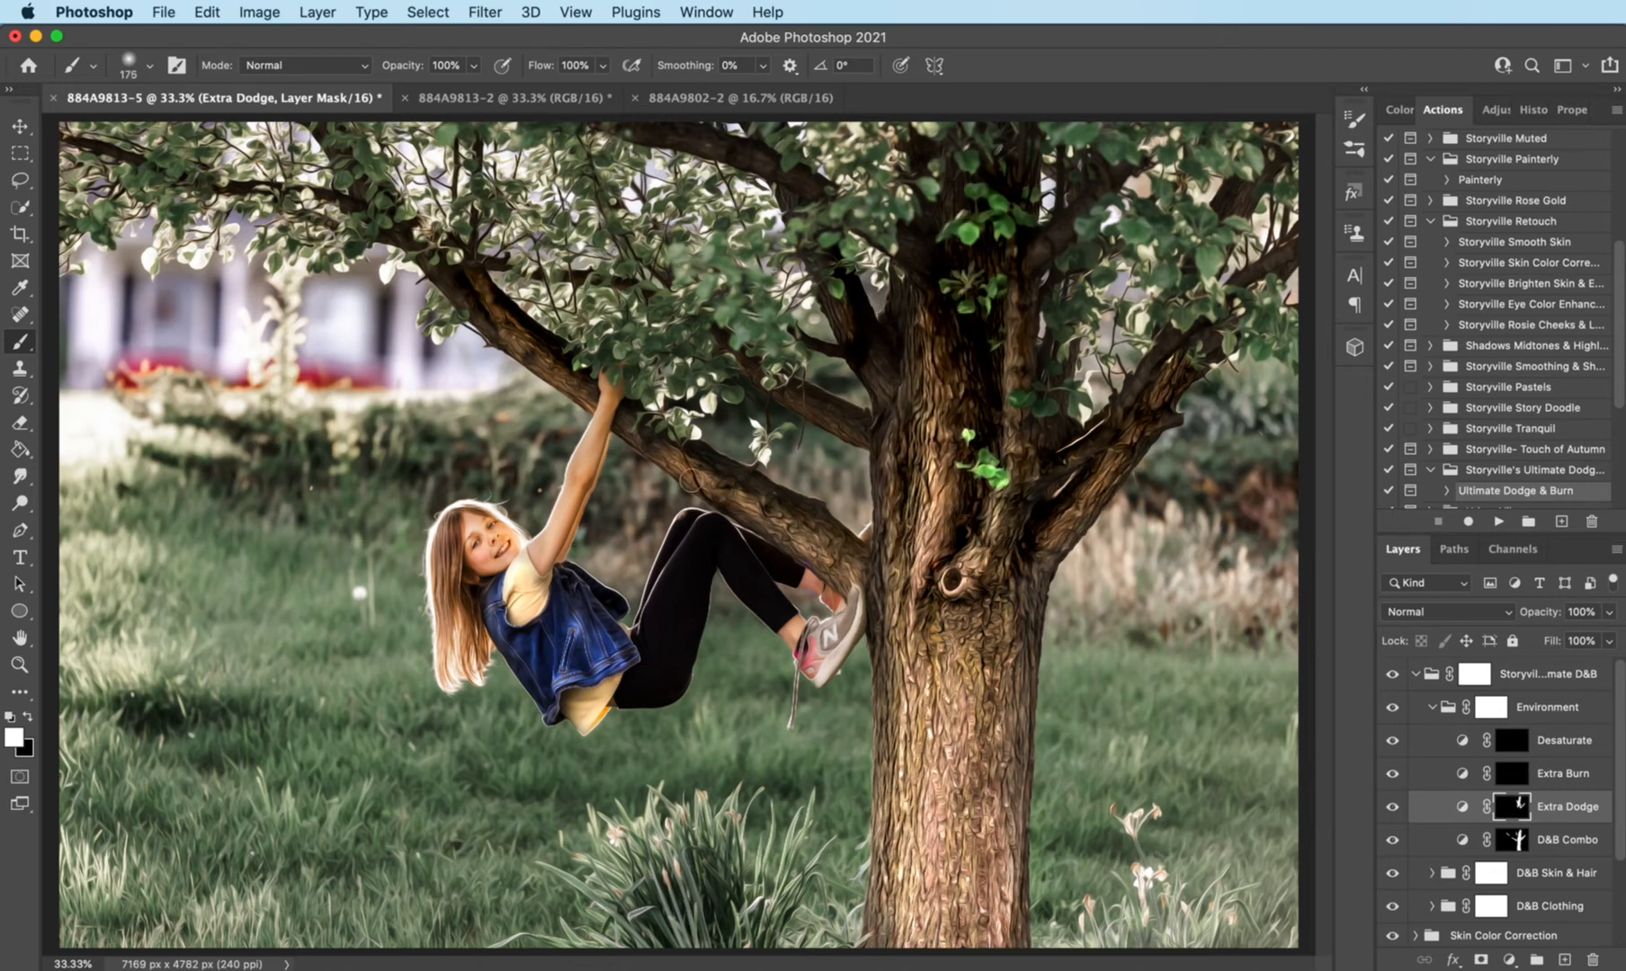
{"action": "left_click_drag", "start_coordinate": [718, 490], "coordinate": [853, 565]}
{"action": "key", "text": "bracketleft"}
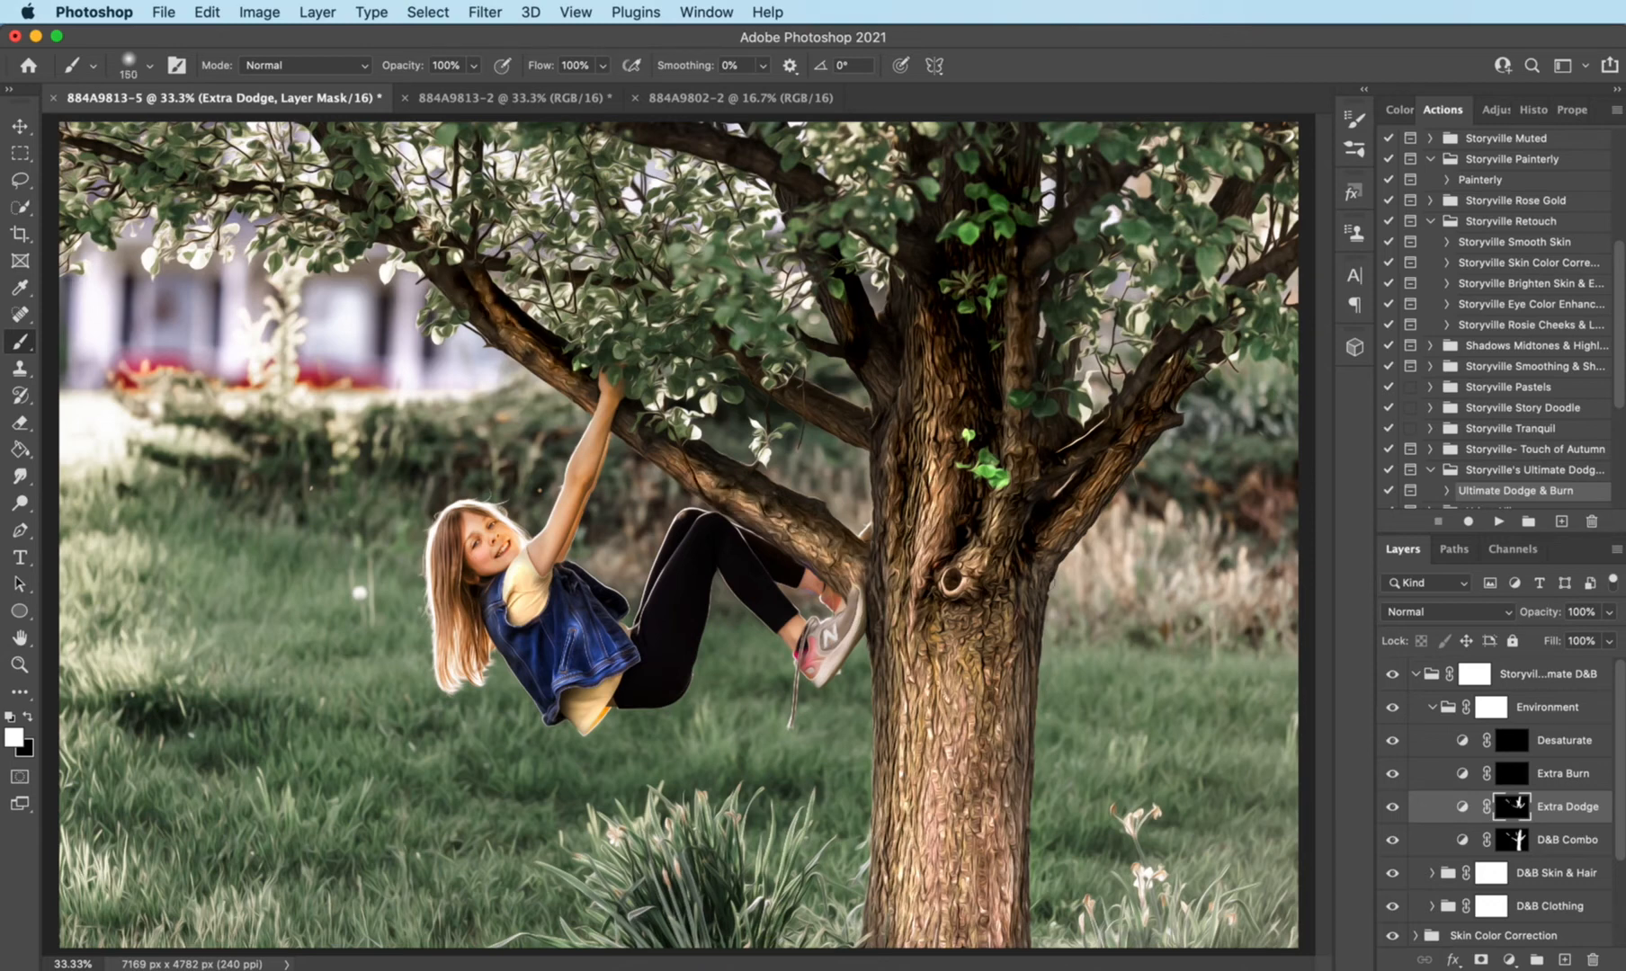
{"action": "left_click_drag", "start_coordinate": [877, 577], "coordinate": [895, 648]}
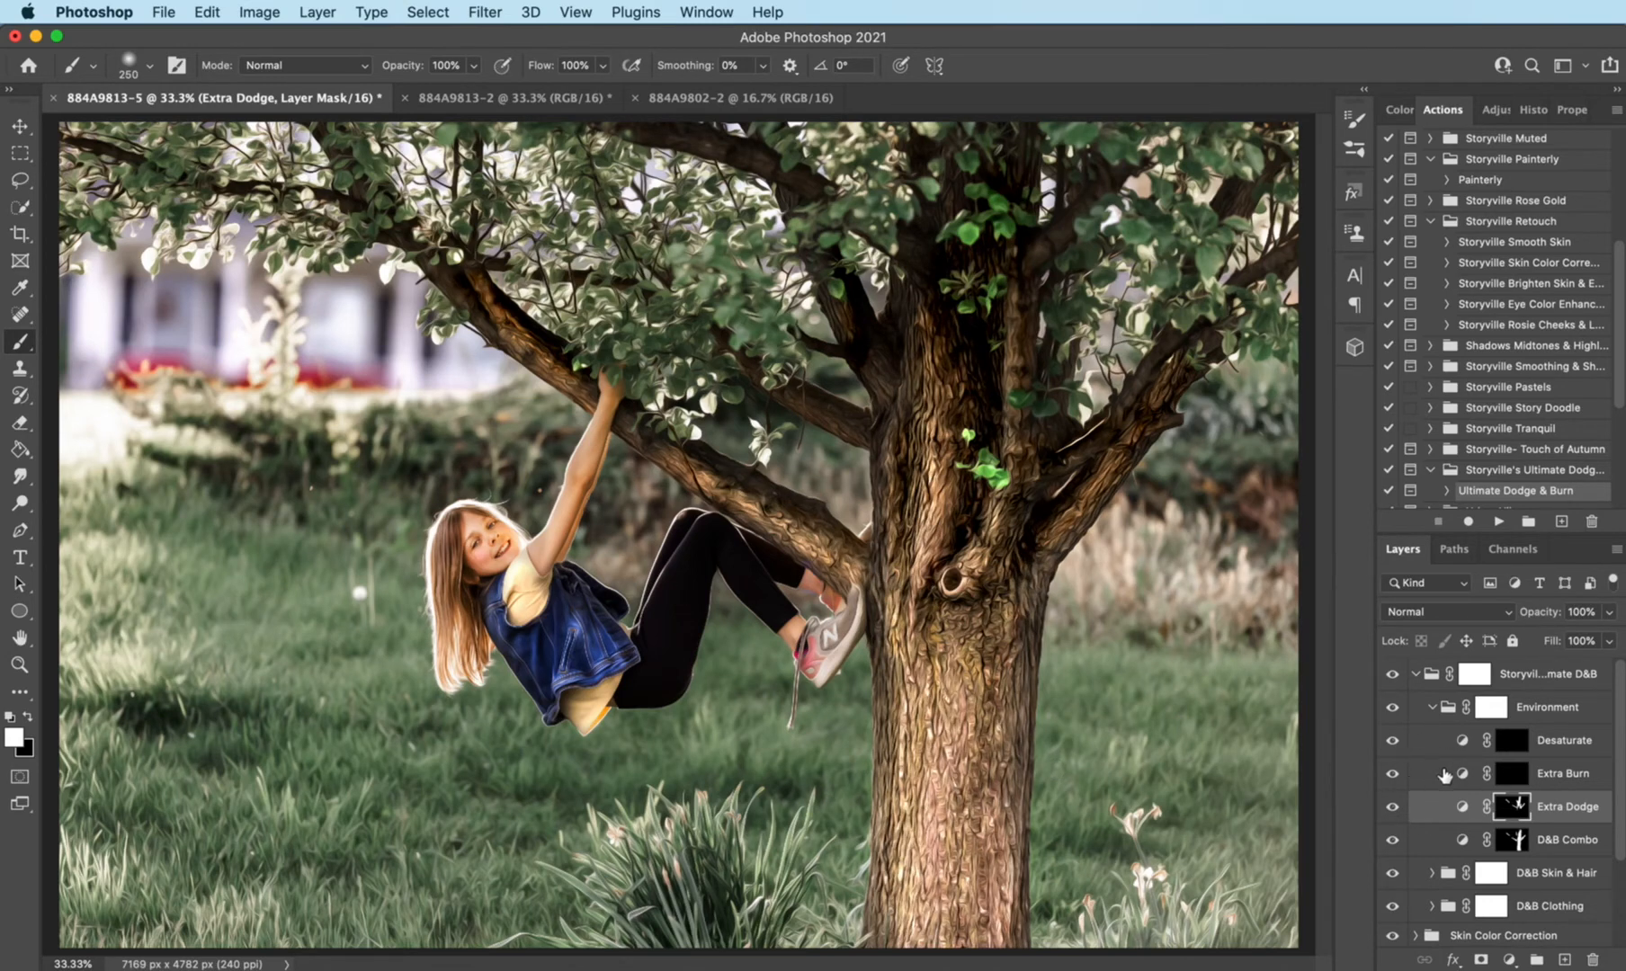
- Darken the grass and the surroundings around the girl by painting white on the Extra Burn mask with a 1200 px brush
{"action": "left_click", "coordinate": [1513, 779]}
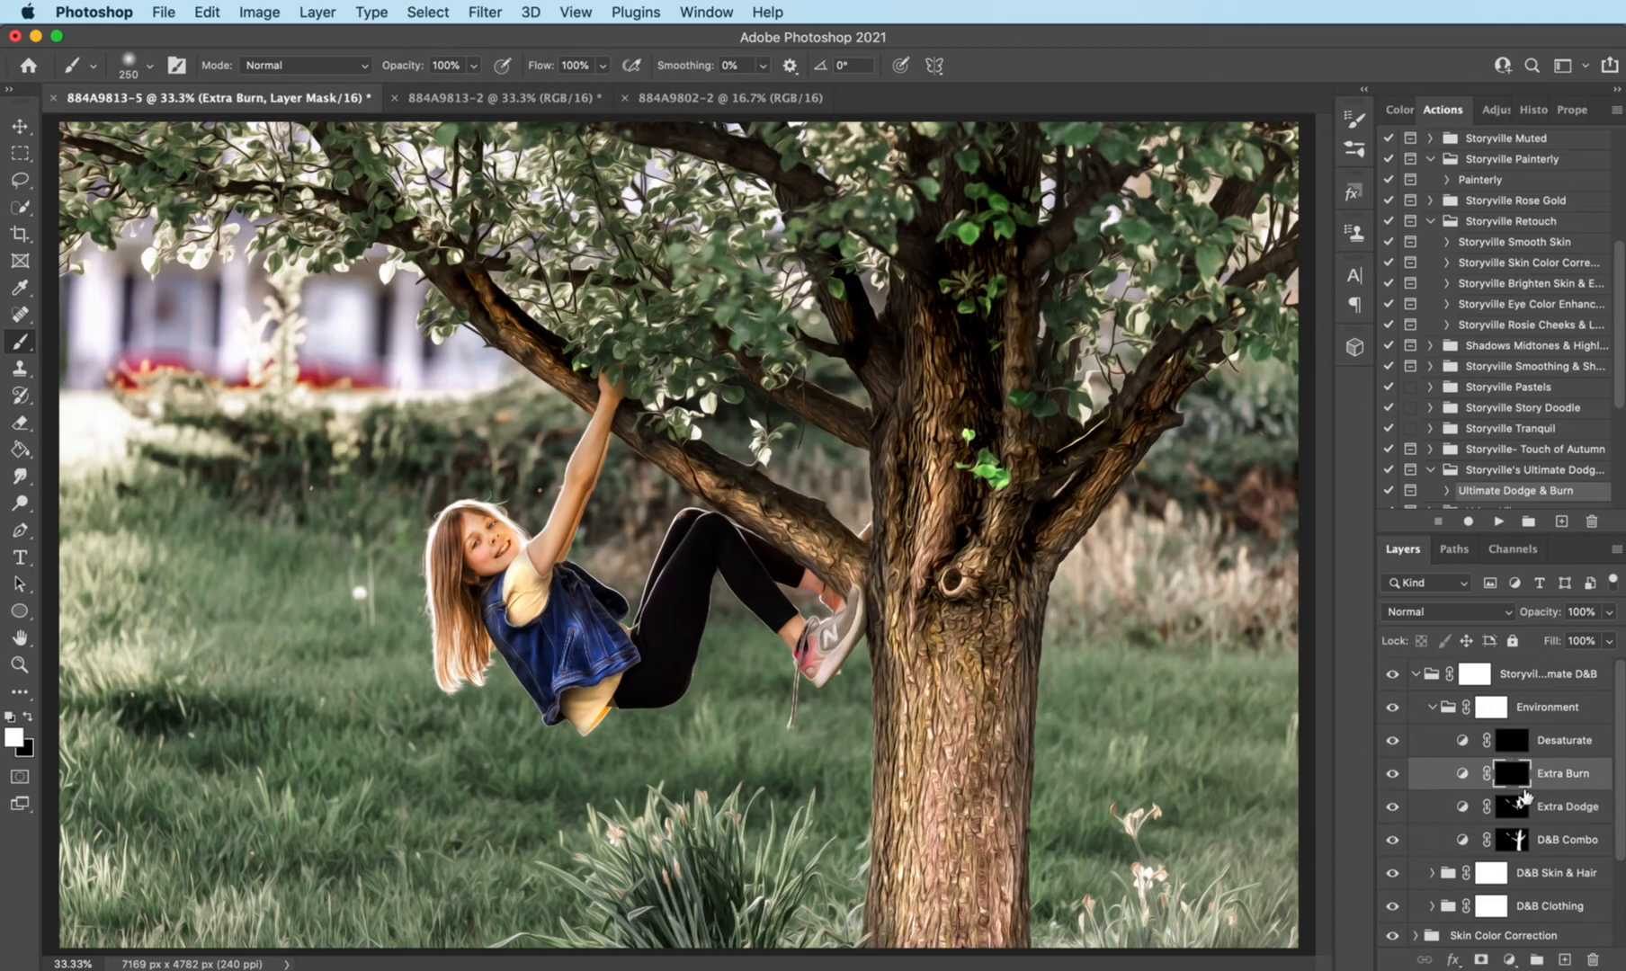
{"action": "key", "text": "super+minus"}
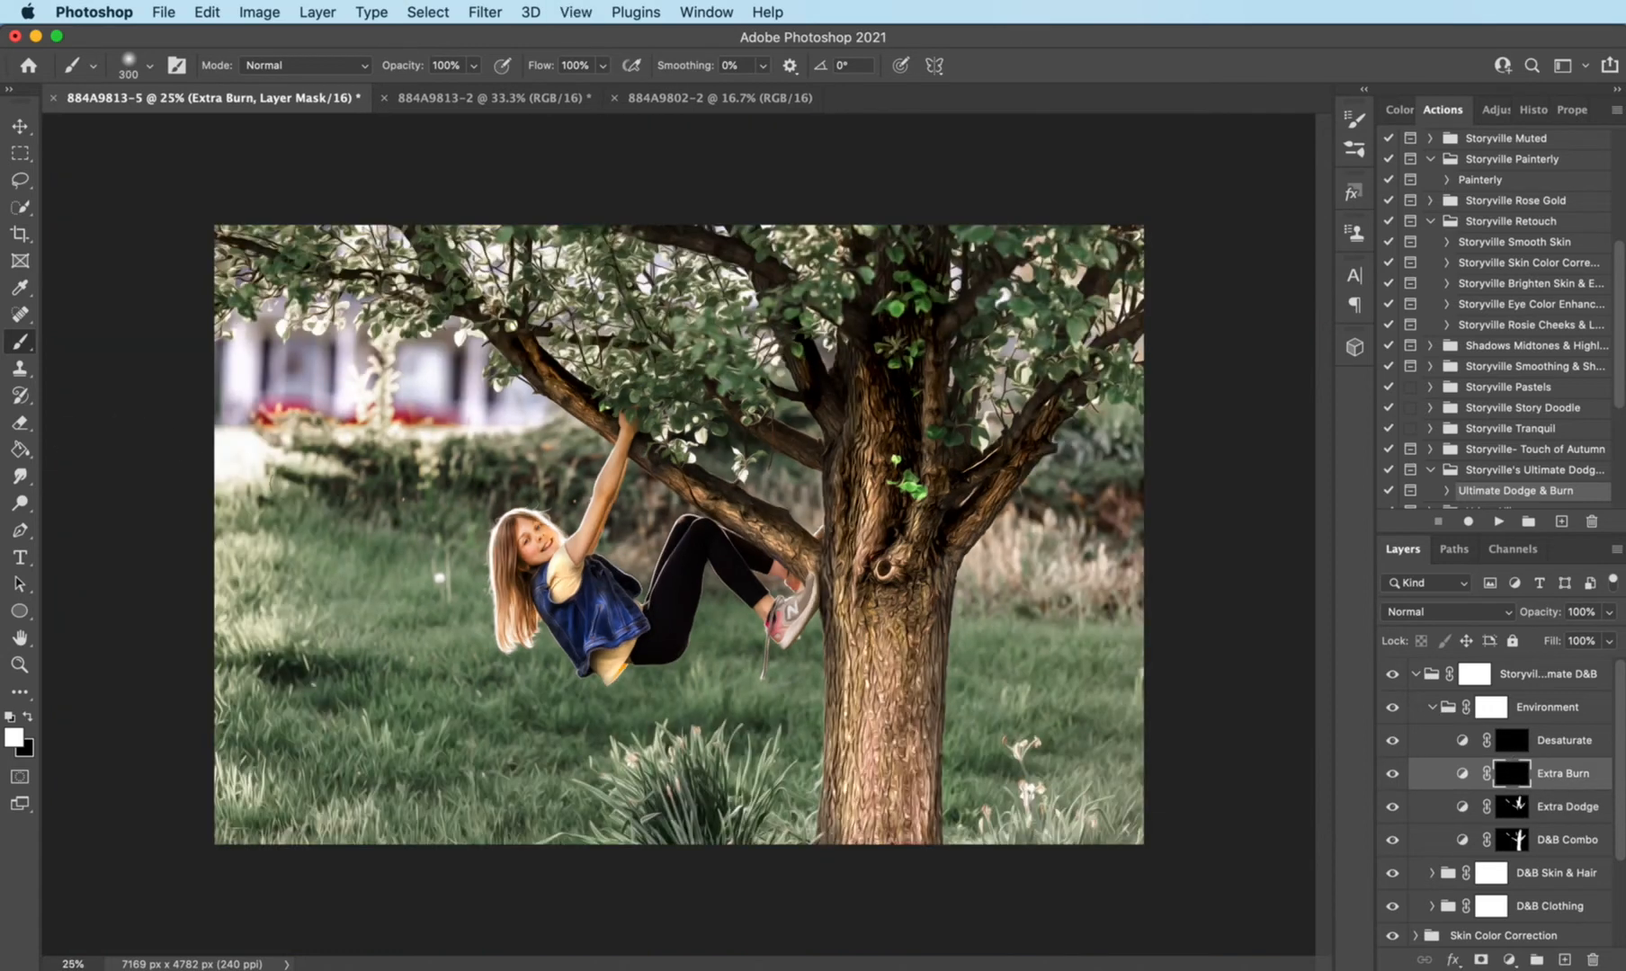
{"action": "key", "text": "bracketright"}
{"action": "key", "text": "bracketright"}
{"action": "key", "text": "bracketright"}
{"action": "key", "text": "bracketright"}
{"action": "key", "text": "bracketright"}
{"action": "key", "text": "bracketright"}
{"action": "key", "text": "bracketright"}
{"action": "key", "text": "bracketright"}
{"action": "key", "text": "bracketright"}
{"action": "key", "text": "bracketright"}
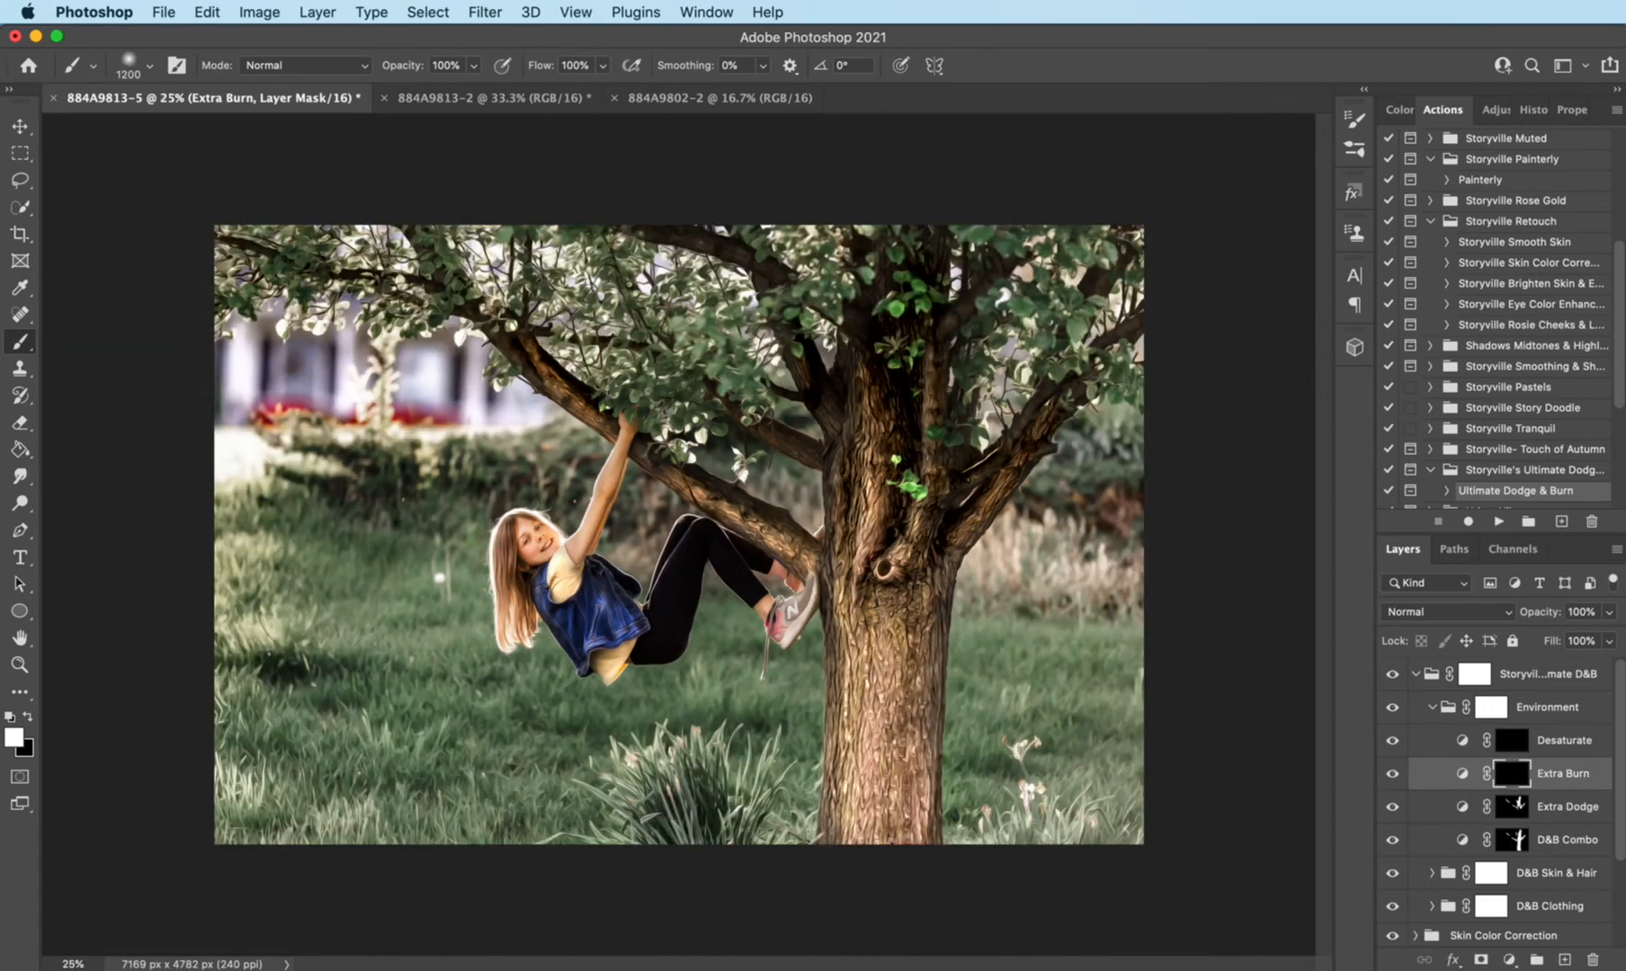
{"action": "mouse_move", "coordinate": [278, 661]}
{"action": "left_mouse_down"}
{"action": "mouse_move", "coordinate": [413, 715]}
{"action": "mouse_move", "coordinate": [463, 845]}
{"action": "mouse_move", "coordinate": [791, 809]}
{"action": "left_mouse_up"}
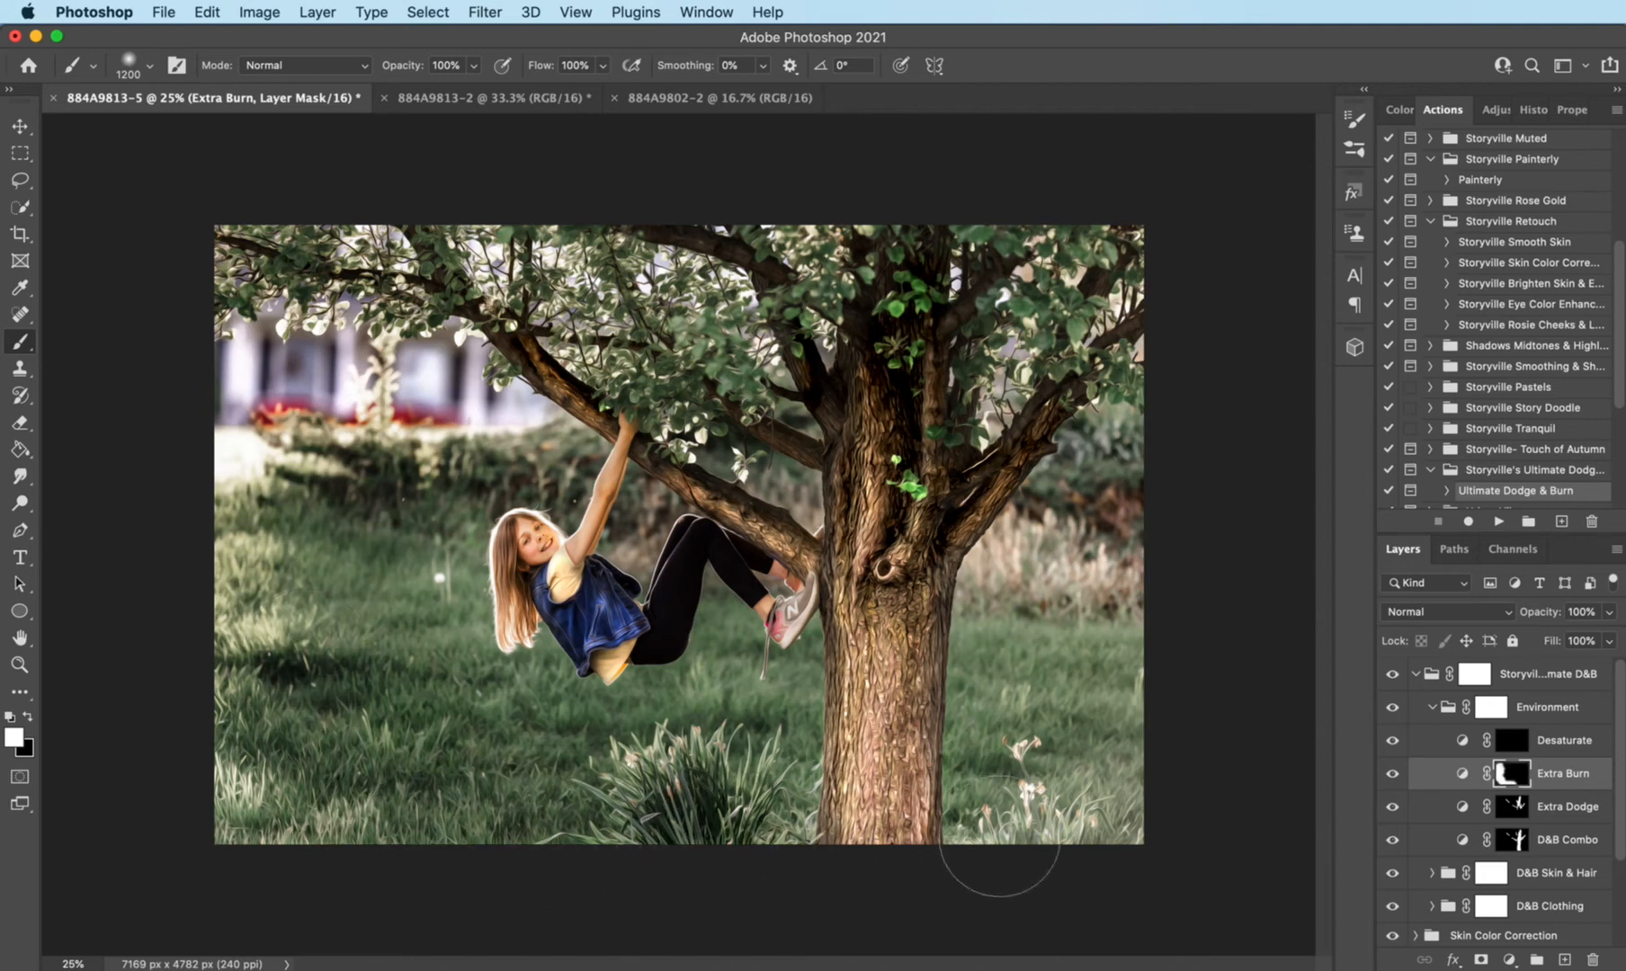
{"action": "mouse_move", "coordinate": [999, 836]}
{"action": "left_mouse_down"}
{"action": "mouse_move", "coordinate": [845, 791]}
{"action": "mouse_move", "coordinate": [1115, 594]}
{"action": "mouse_move", "coordinate": [1115, 553]}
{"action": "left_mouse_up"}
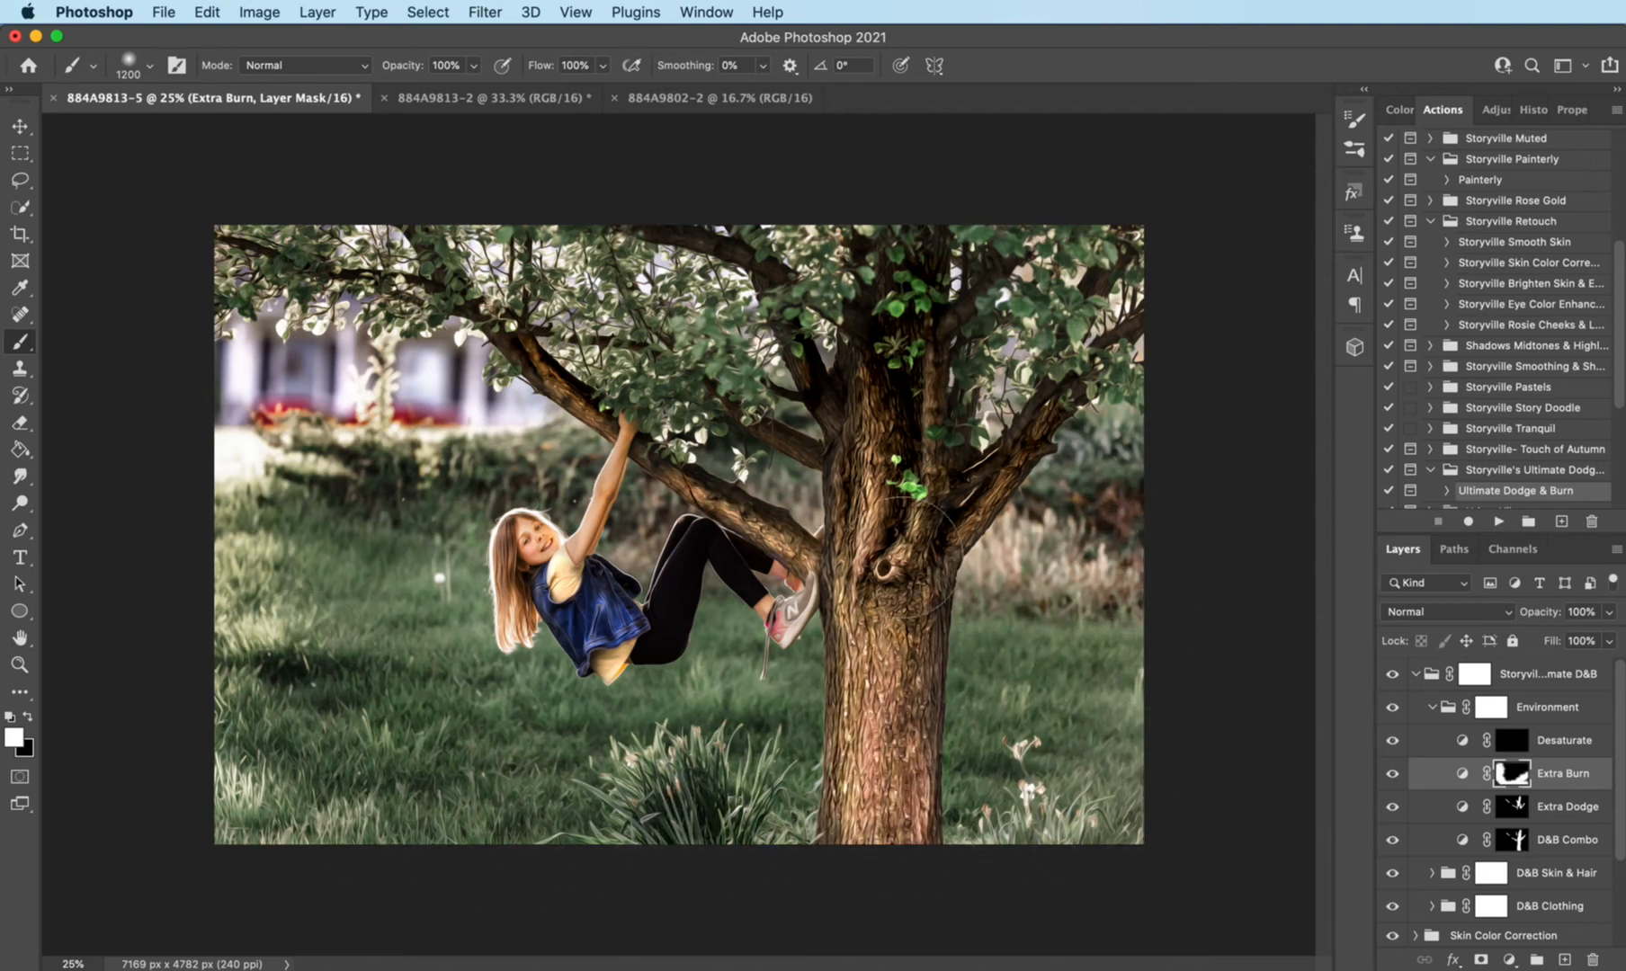
{"action": "mouse_move", "coordinate": [933, 495]}
{"action": "left_mouse_down"}
{"action": "mouse_move", "coordinate": [1205, 337]}
{"action": "mouse_move", "coordinate": [1007, 215]}
{"action": "mouse_move", "coordinate": [773, 395]}
{"action": "left_mouse_up"}
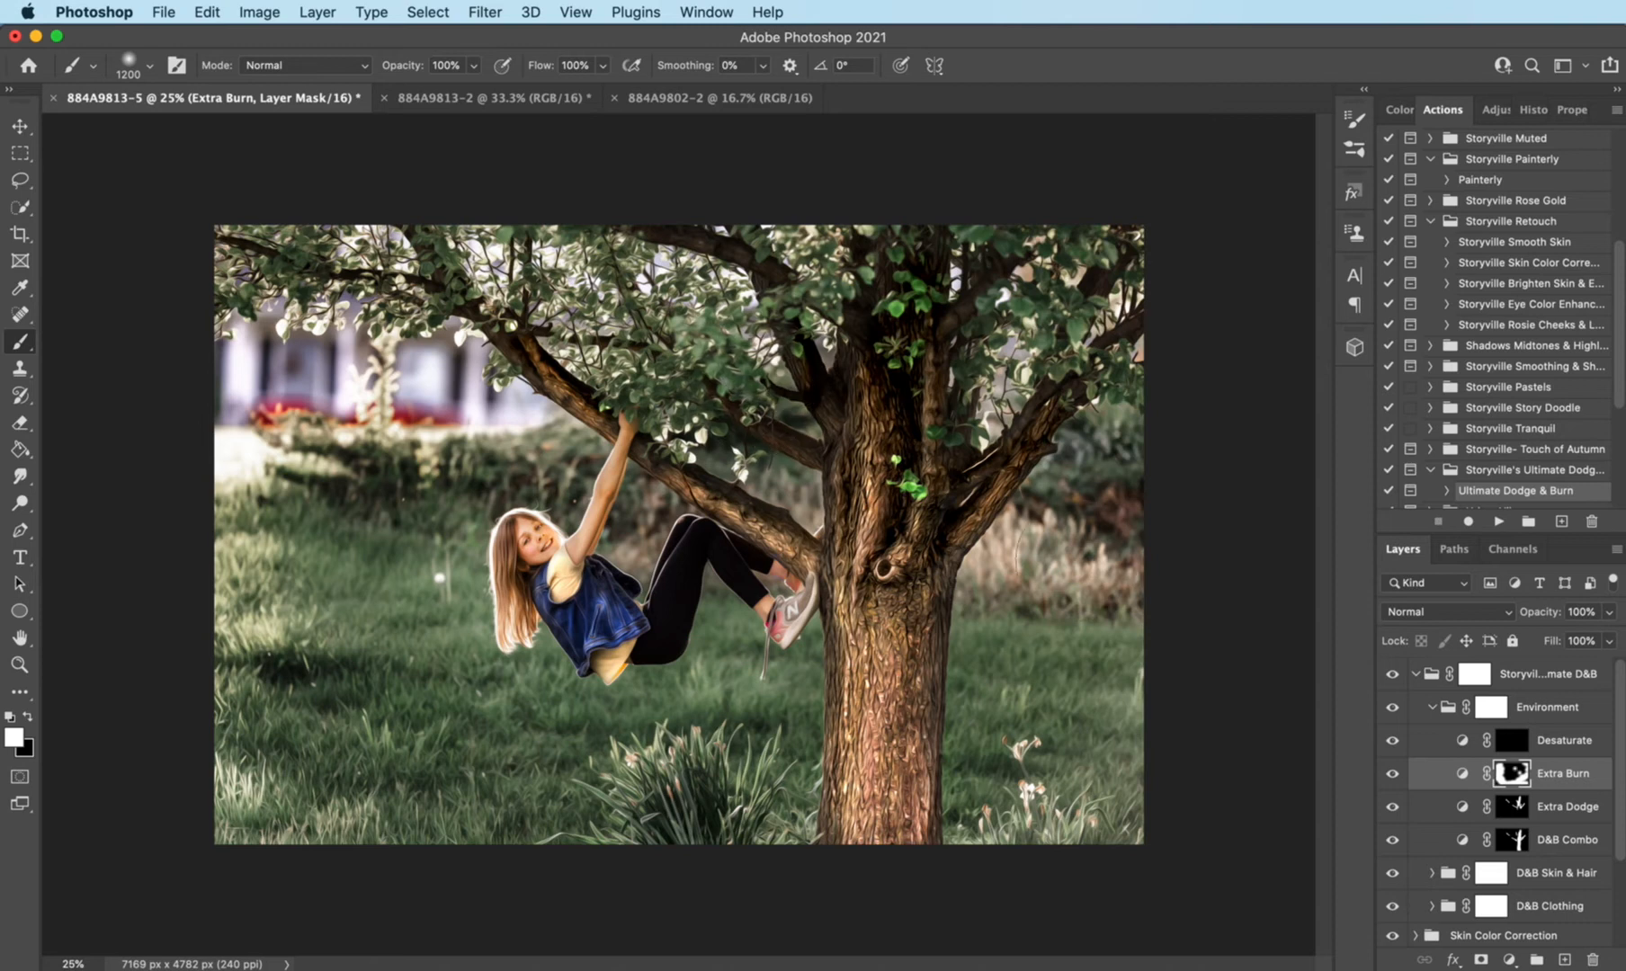
{"action": "key", "text": "bracketleft"}
{"action": "key", "text": "bracketleft"}
{"action": "key", "text": "bracketleft"}
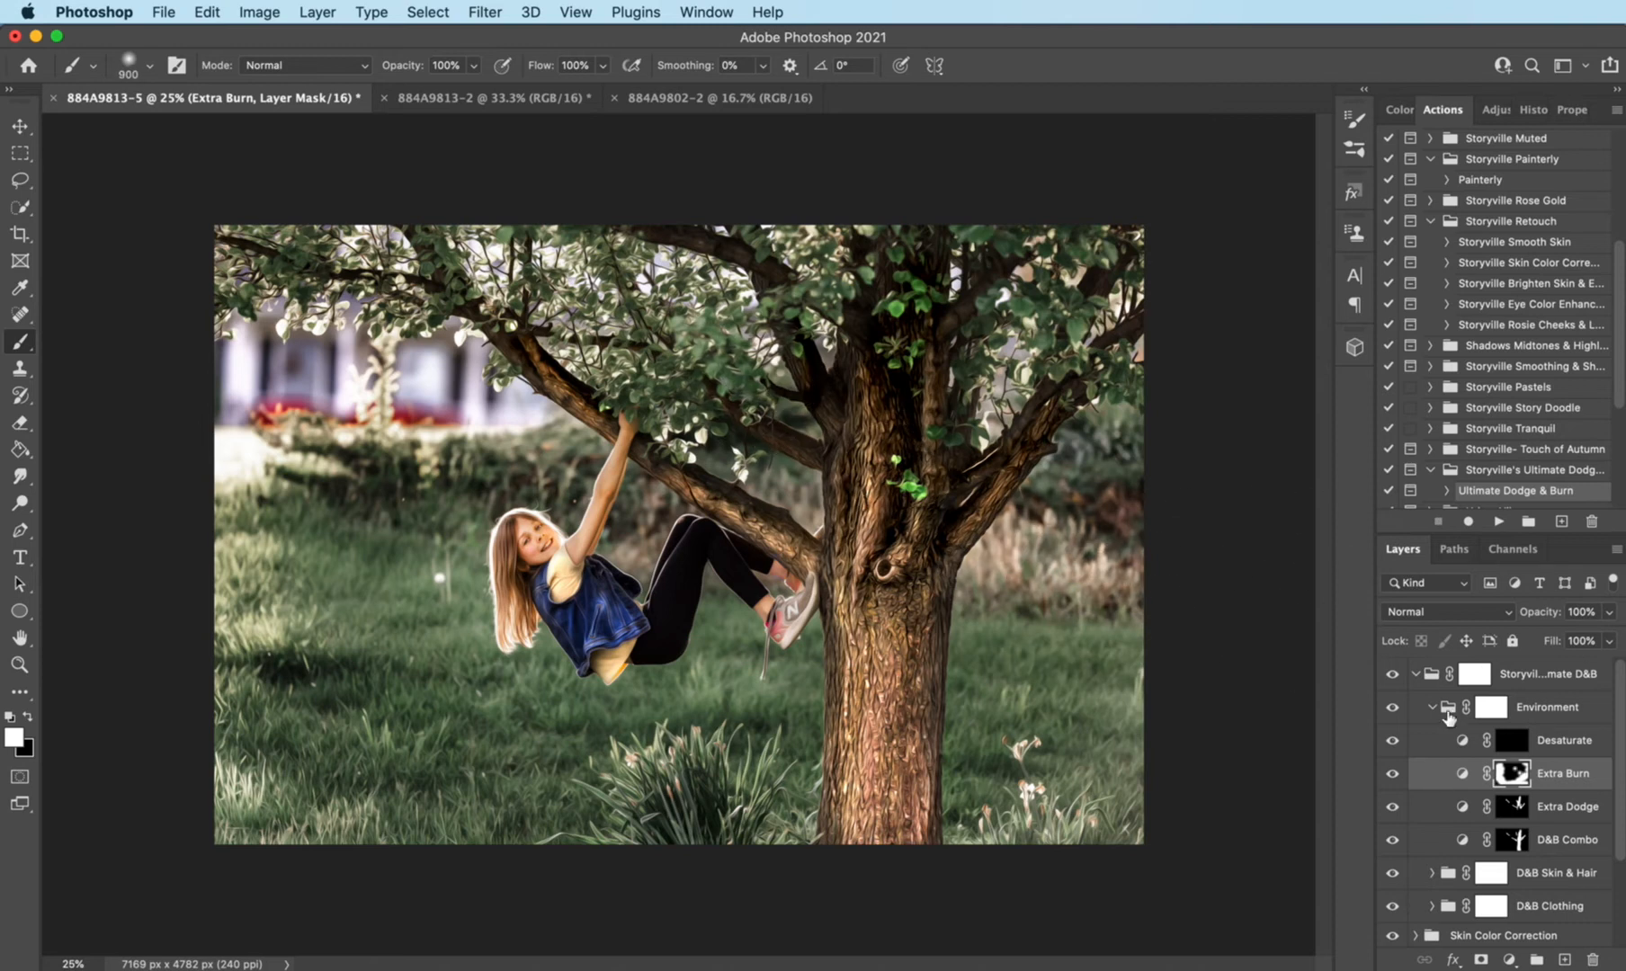
- Collapse the Environment and Storyville's Ultimate D&B groups, and compare the photo with and without the whole dodge and burn effect
{"action": "left_click", "coordinate": [1432, 707]}
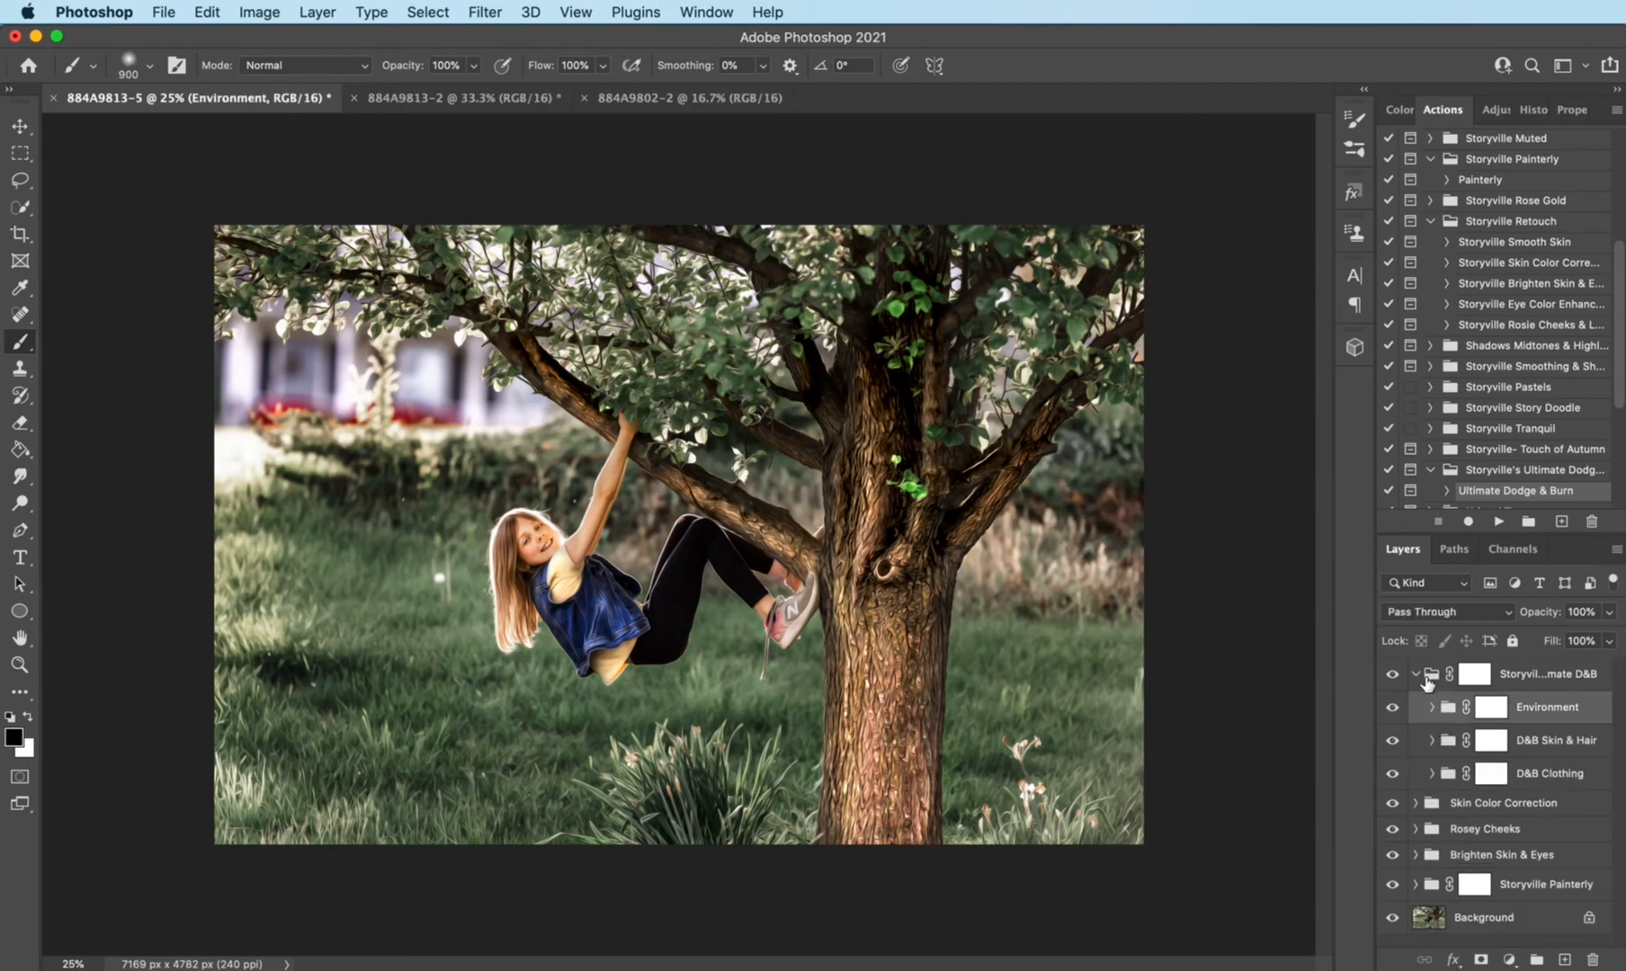
{"action": "left_click", "coordinate": [1417, 675]}
{"action": "left_click", "coordinate": [1392, 674]}
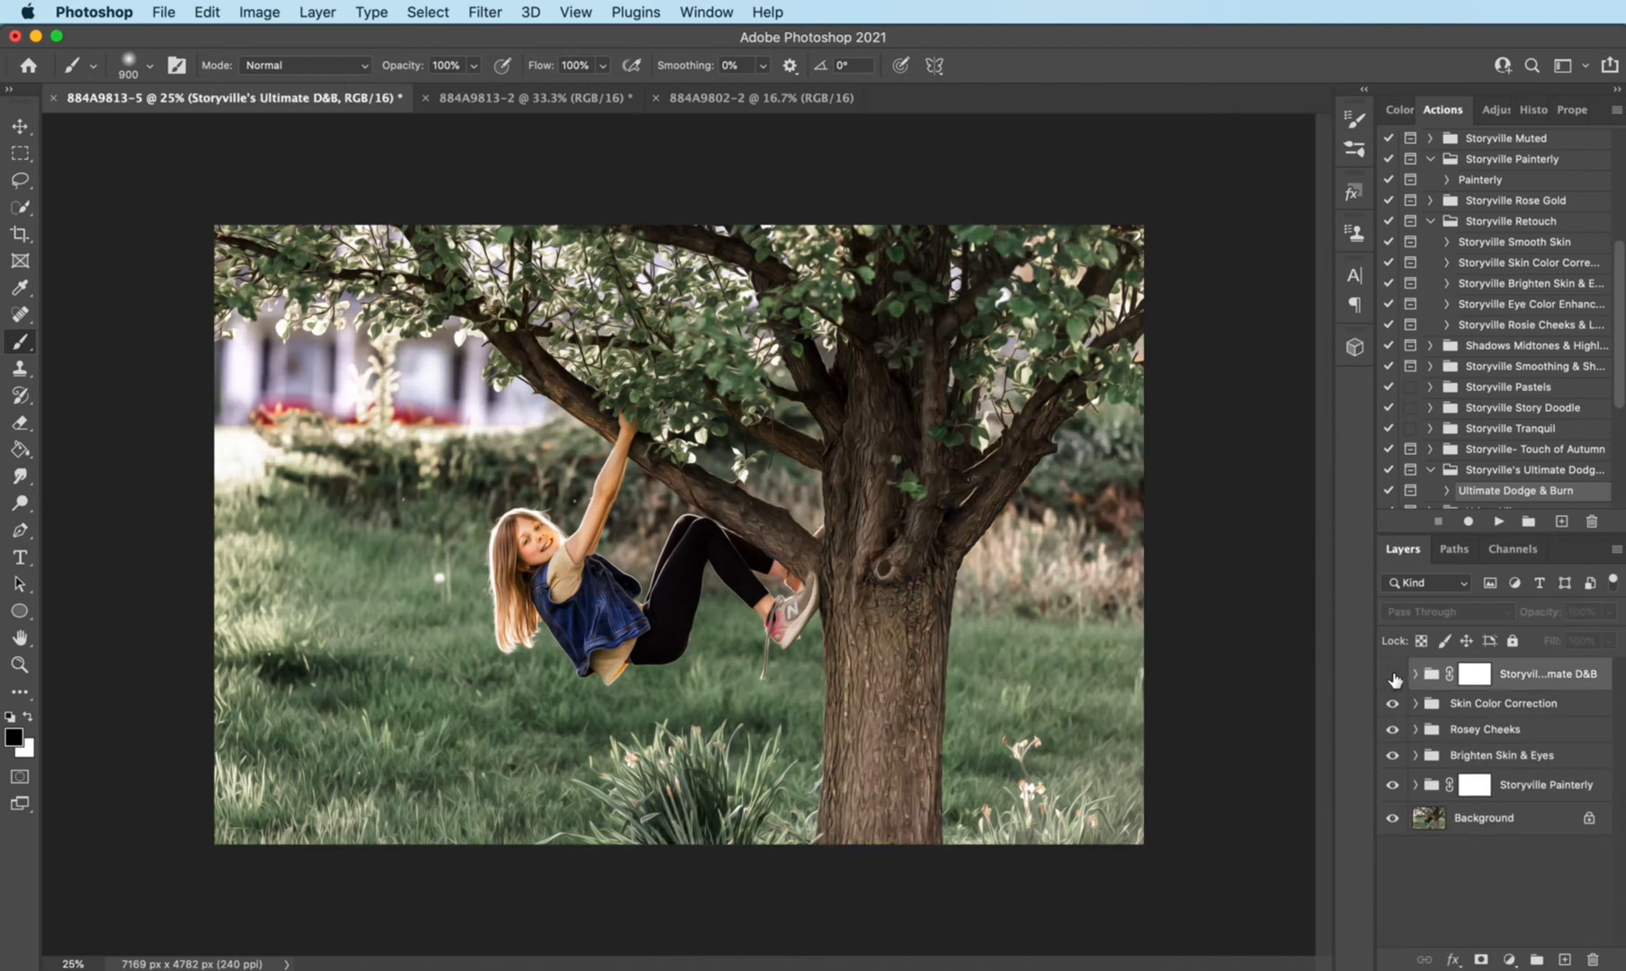
{"action": "left_click", "coordinate": [1393, 675]}
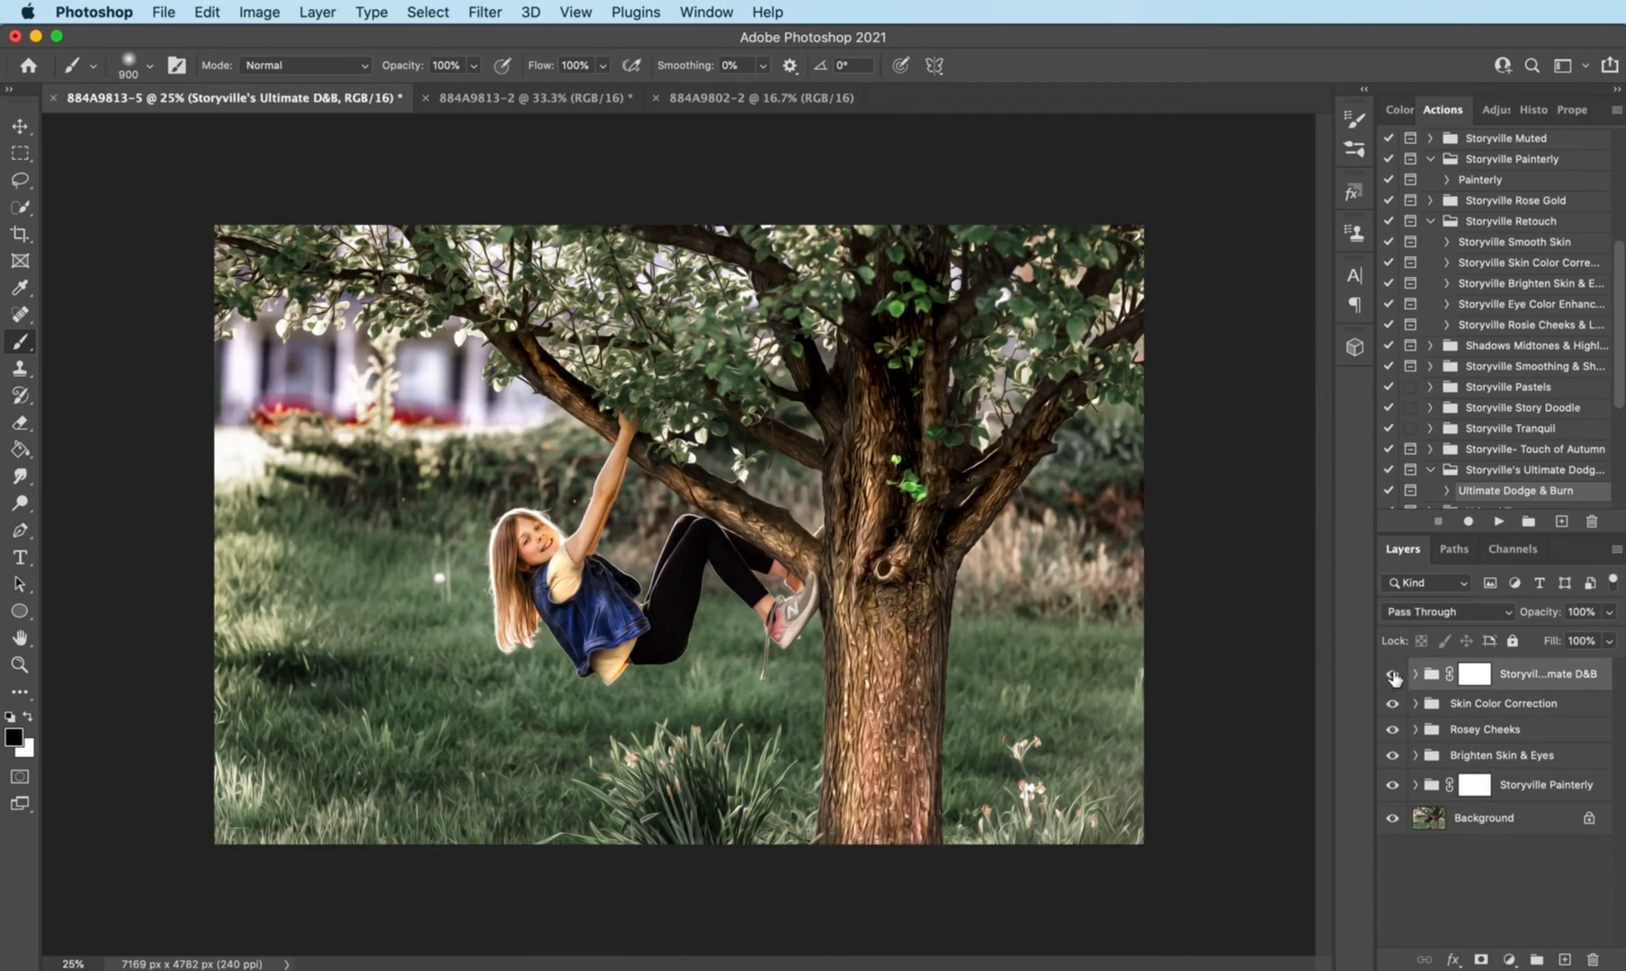
{"action": "left_click", "coordinate": [1392, 675]}
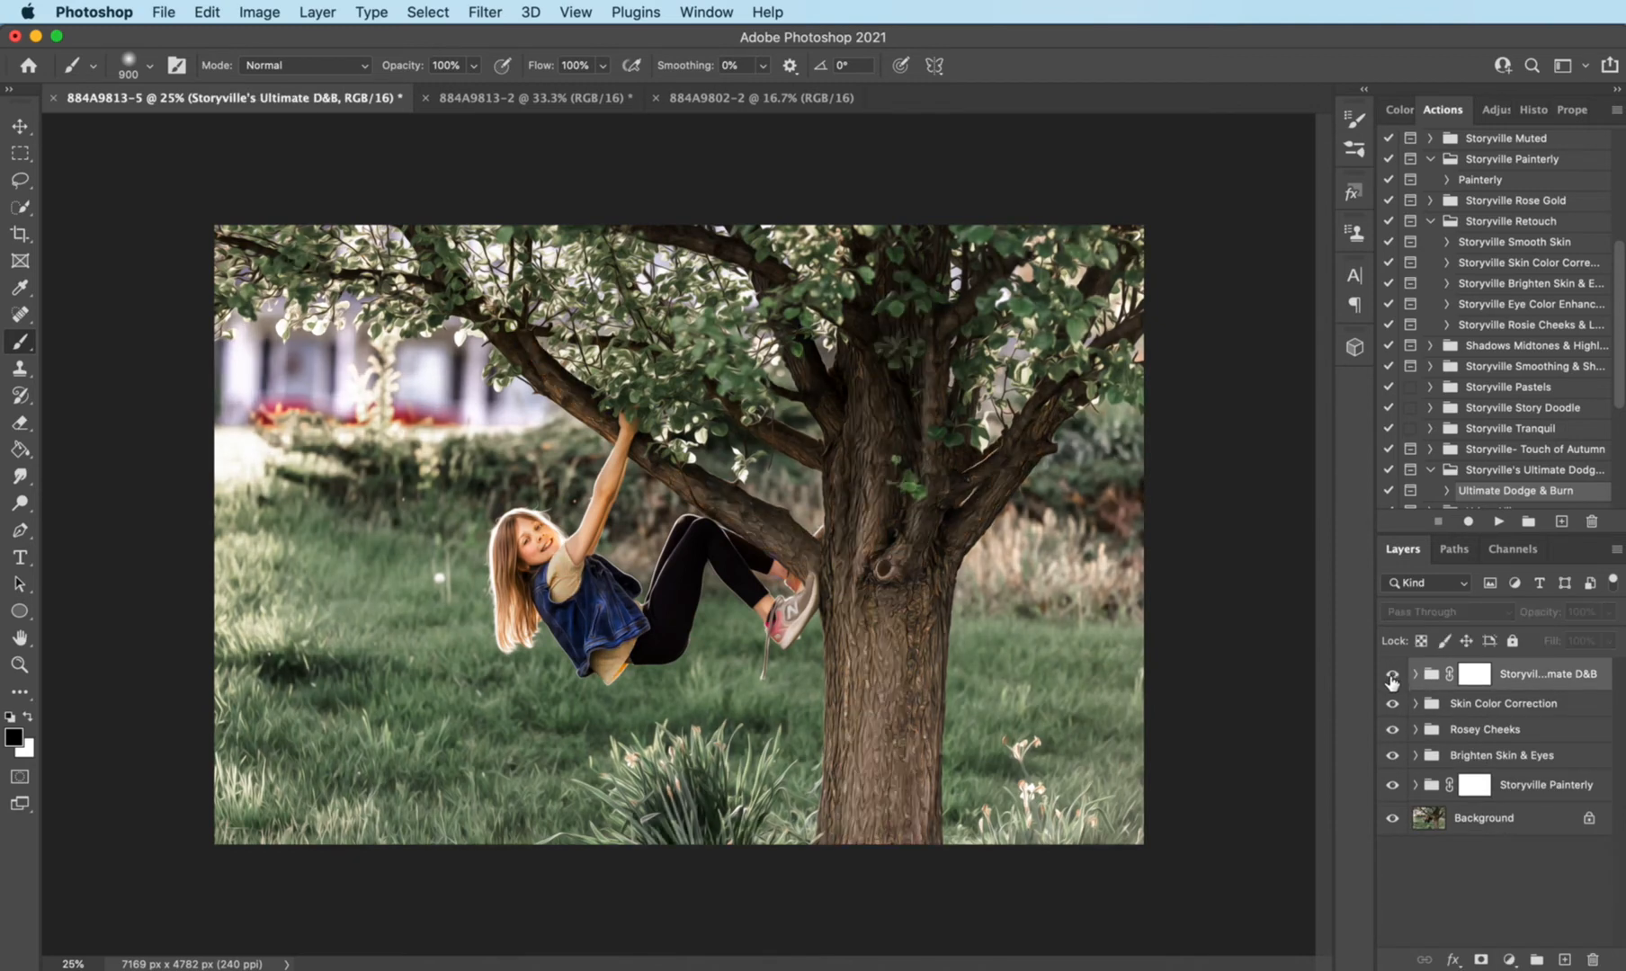
{"action": "left_click", "coordinate": [1392, 676]}
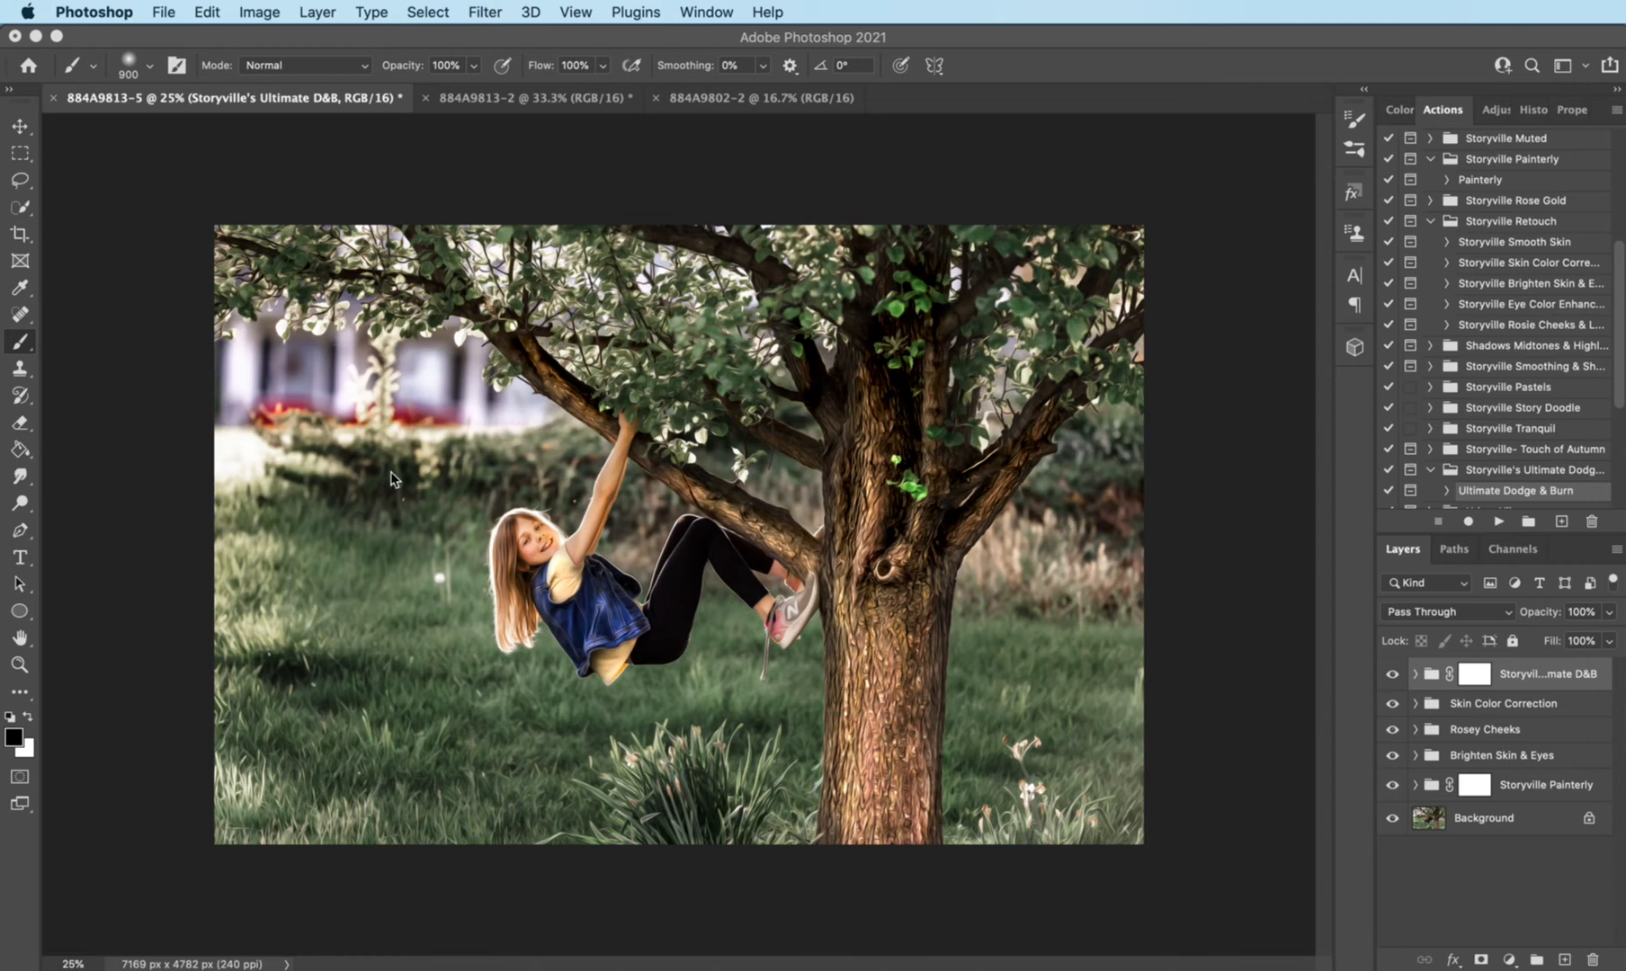
- Copy a rectangular area of autumn foliage and hedge beside the girl from photo 884A9802-2
{"action": "left_click", "coordinate": [763, 99]}
{"action": "left_click", "coordinate": [767, 102]}
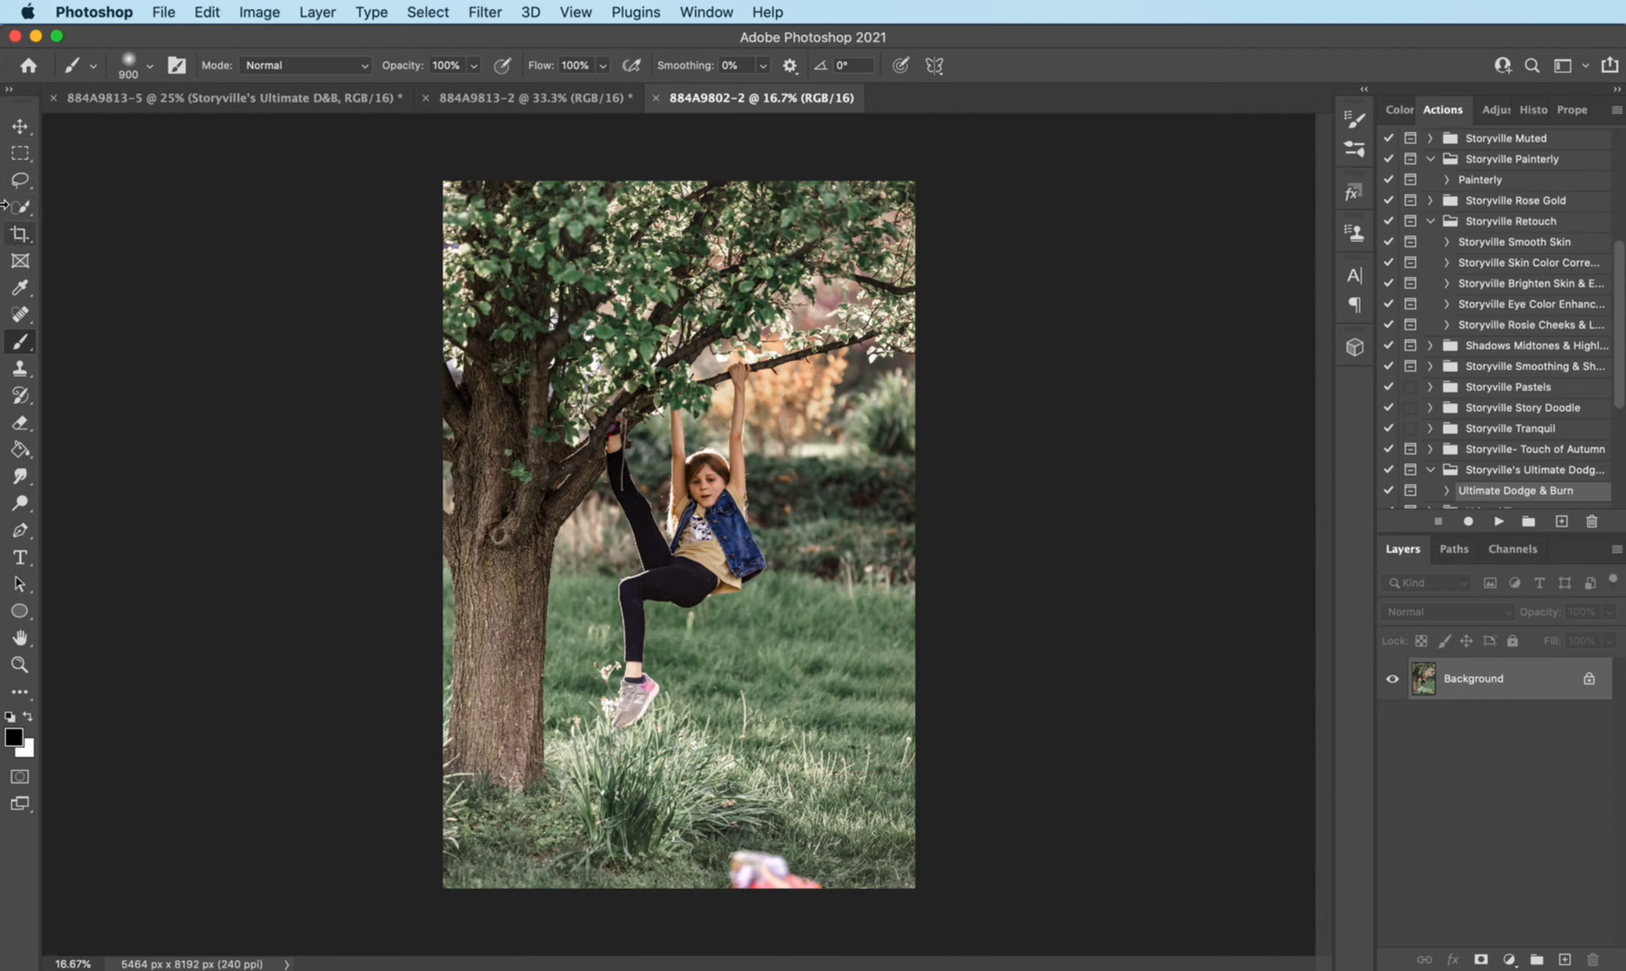
{"action": "left_click", "coordinate": [22, 153]}
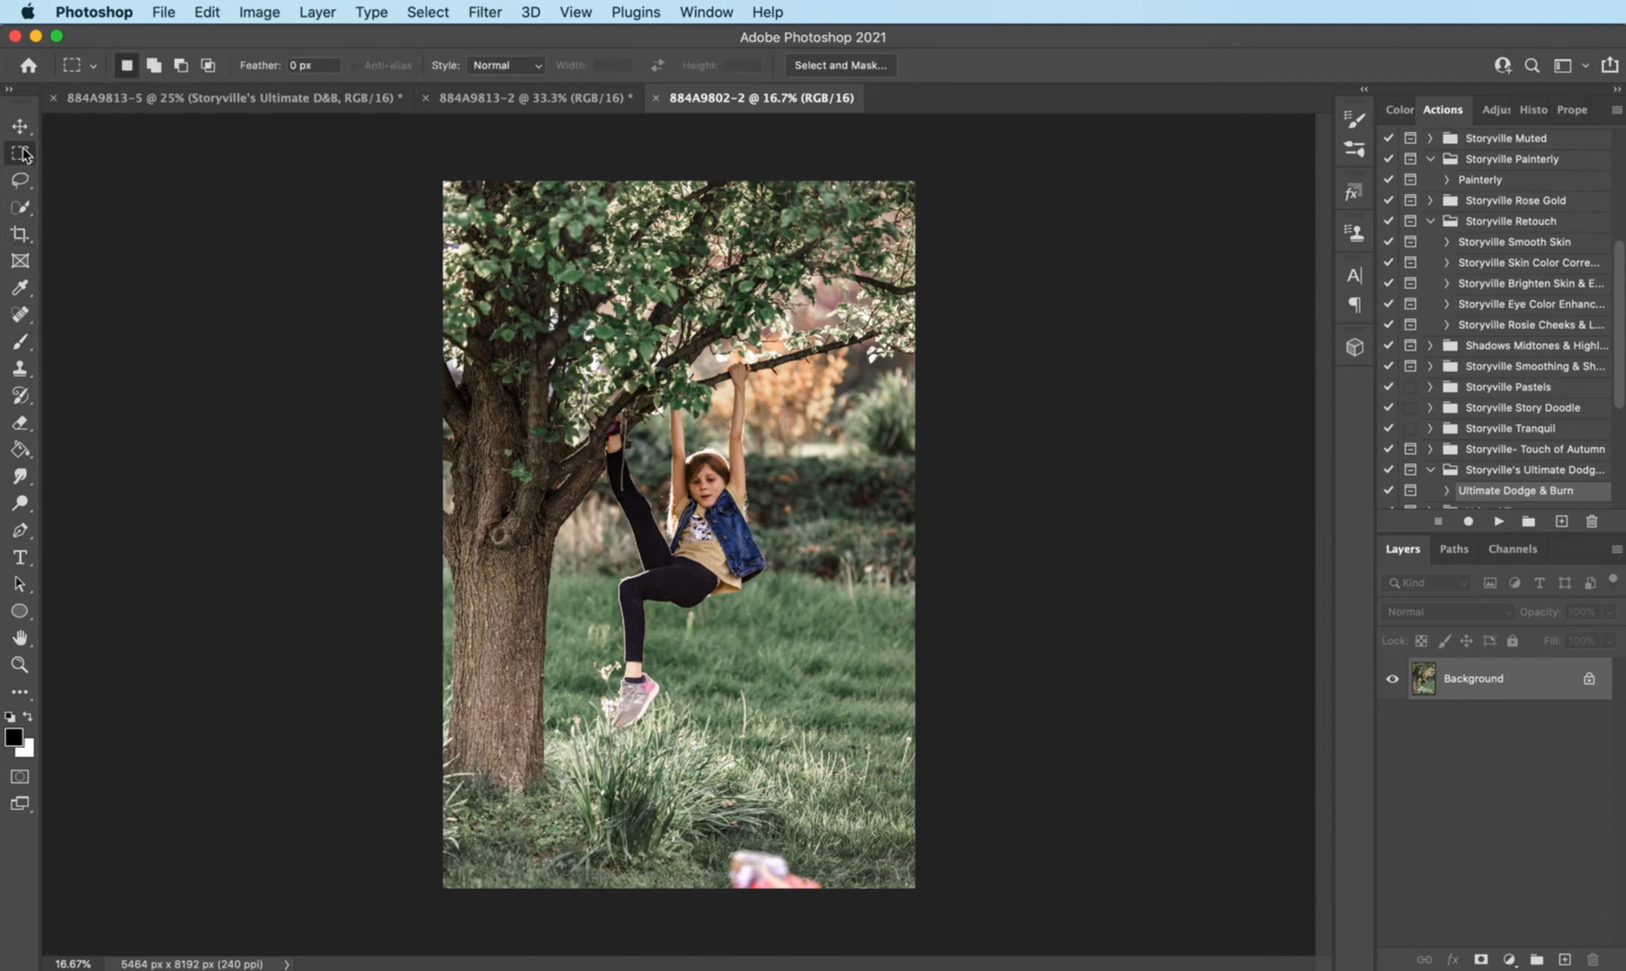
{"action": "left_click", "coordinate": [22, 155]}
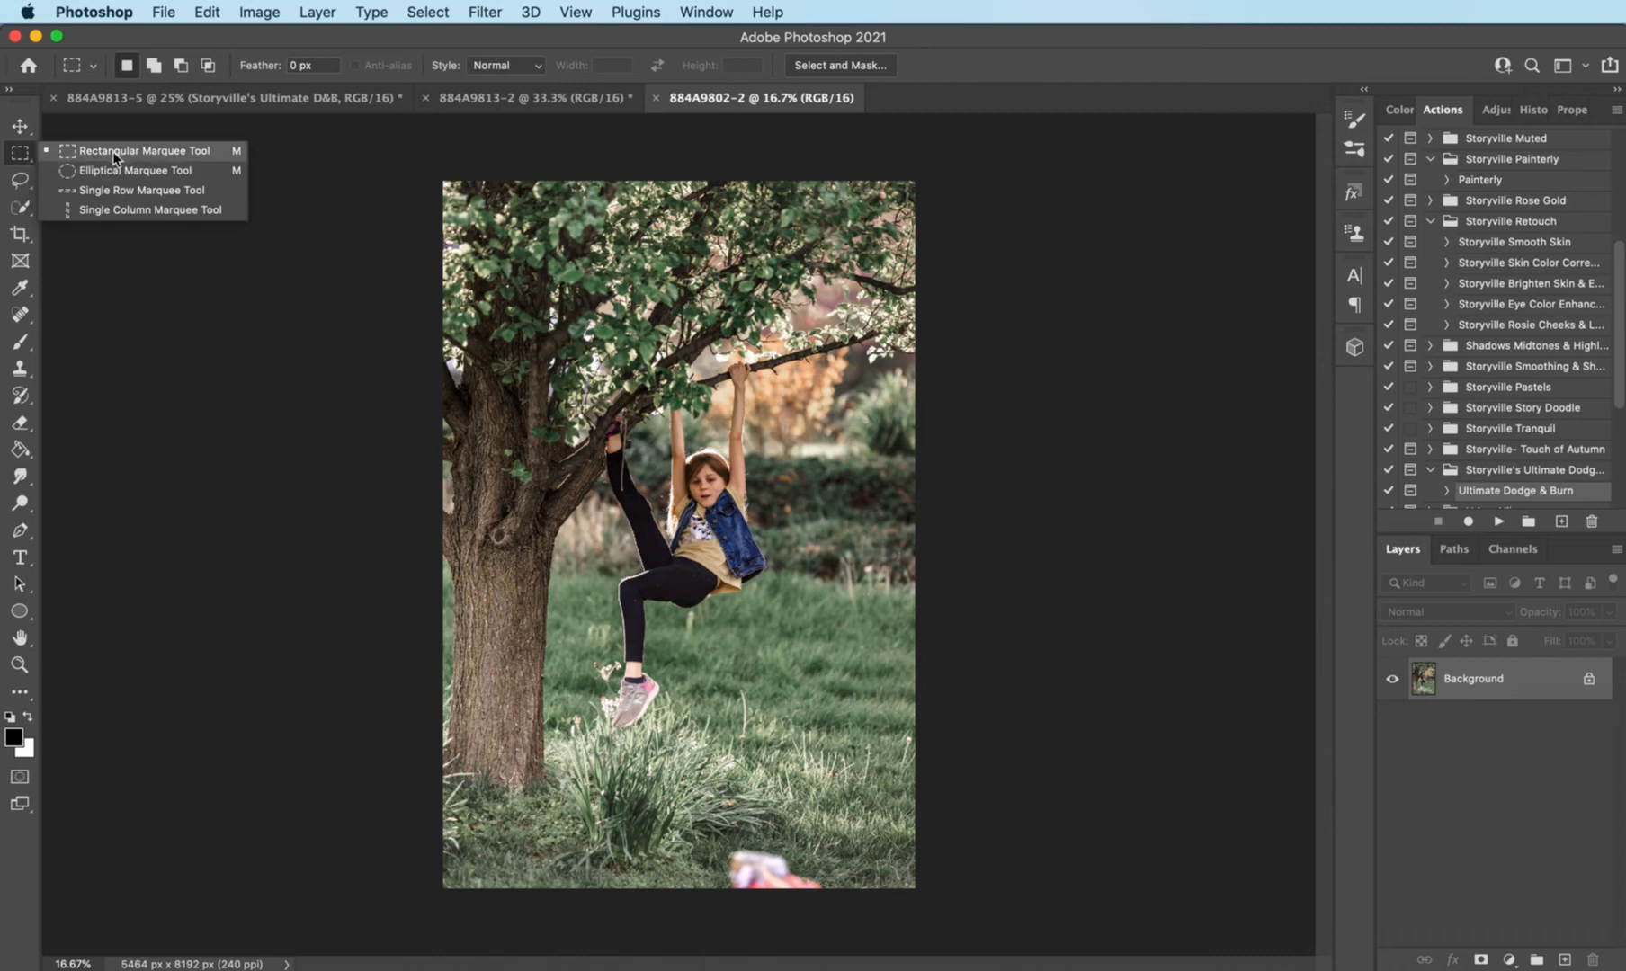
{"action": "left_click", "coordinate": [127, 326]}
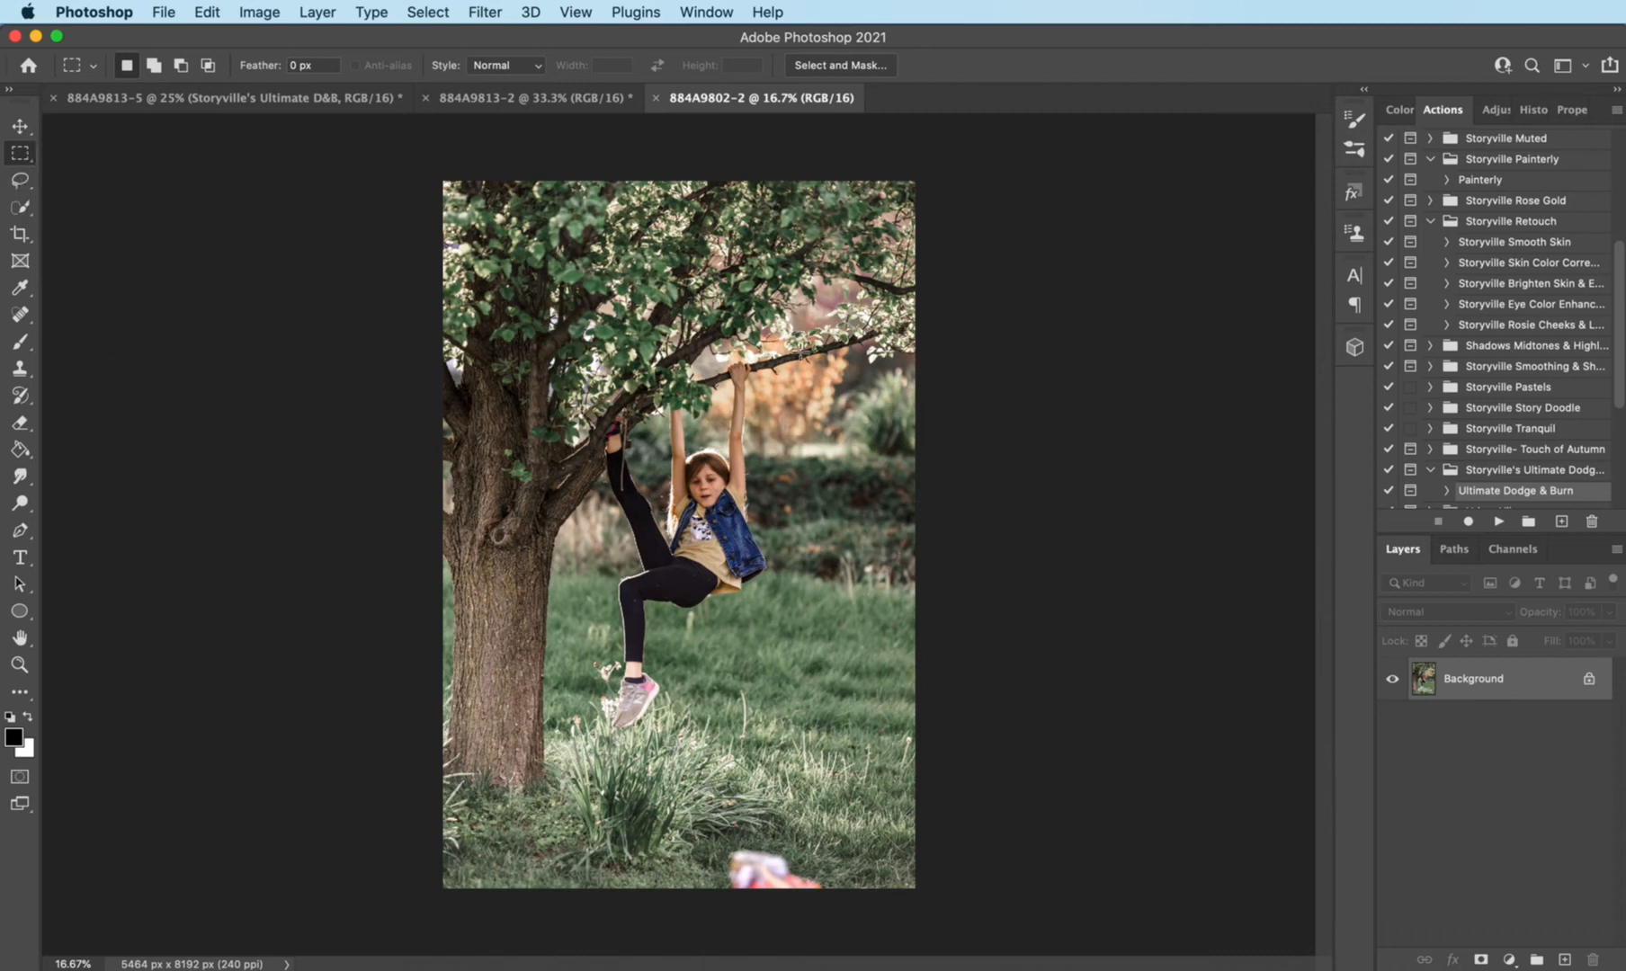
{"action": "left_click_drag", "start_coordinate": [745, 370], "coordinate": [961, 586]}
- Paste the copied foliage patch into 884A9813-5 and move it over the bright building in the upper-left background
{"action": "left_click", "coordinate": [260, 99]}
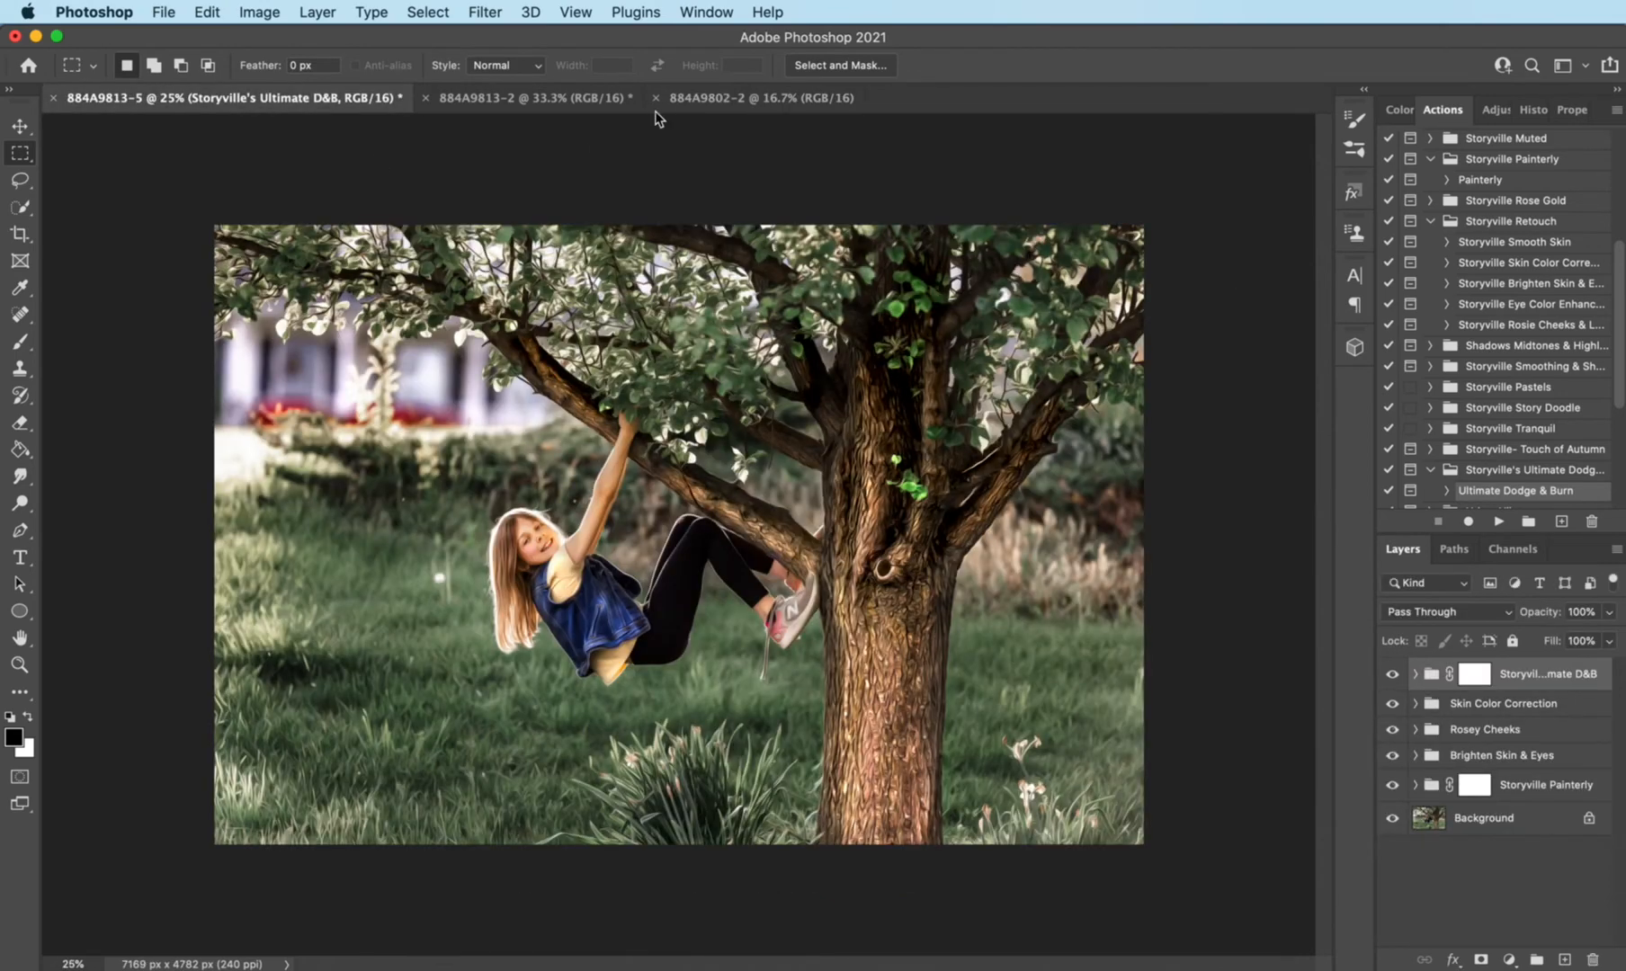
{"action": "key", "text": "super+v"}
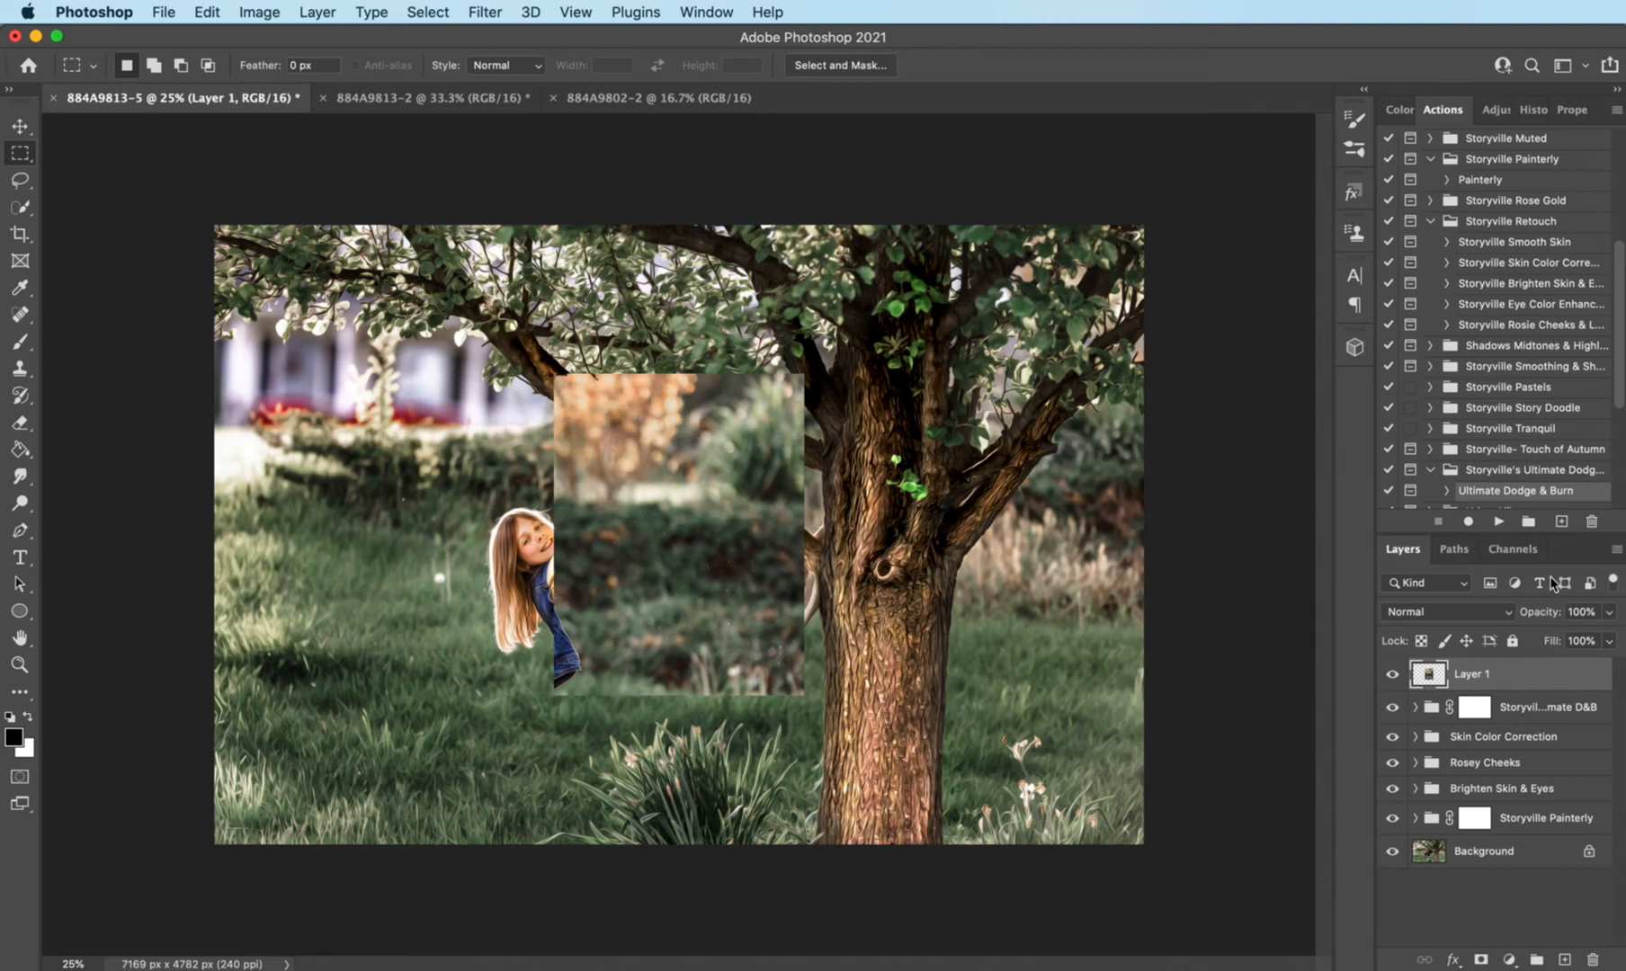
{"action": "key", "text": "super+t"}
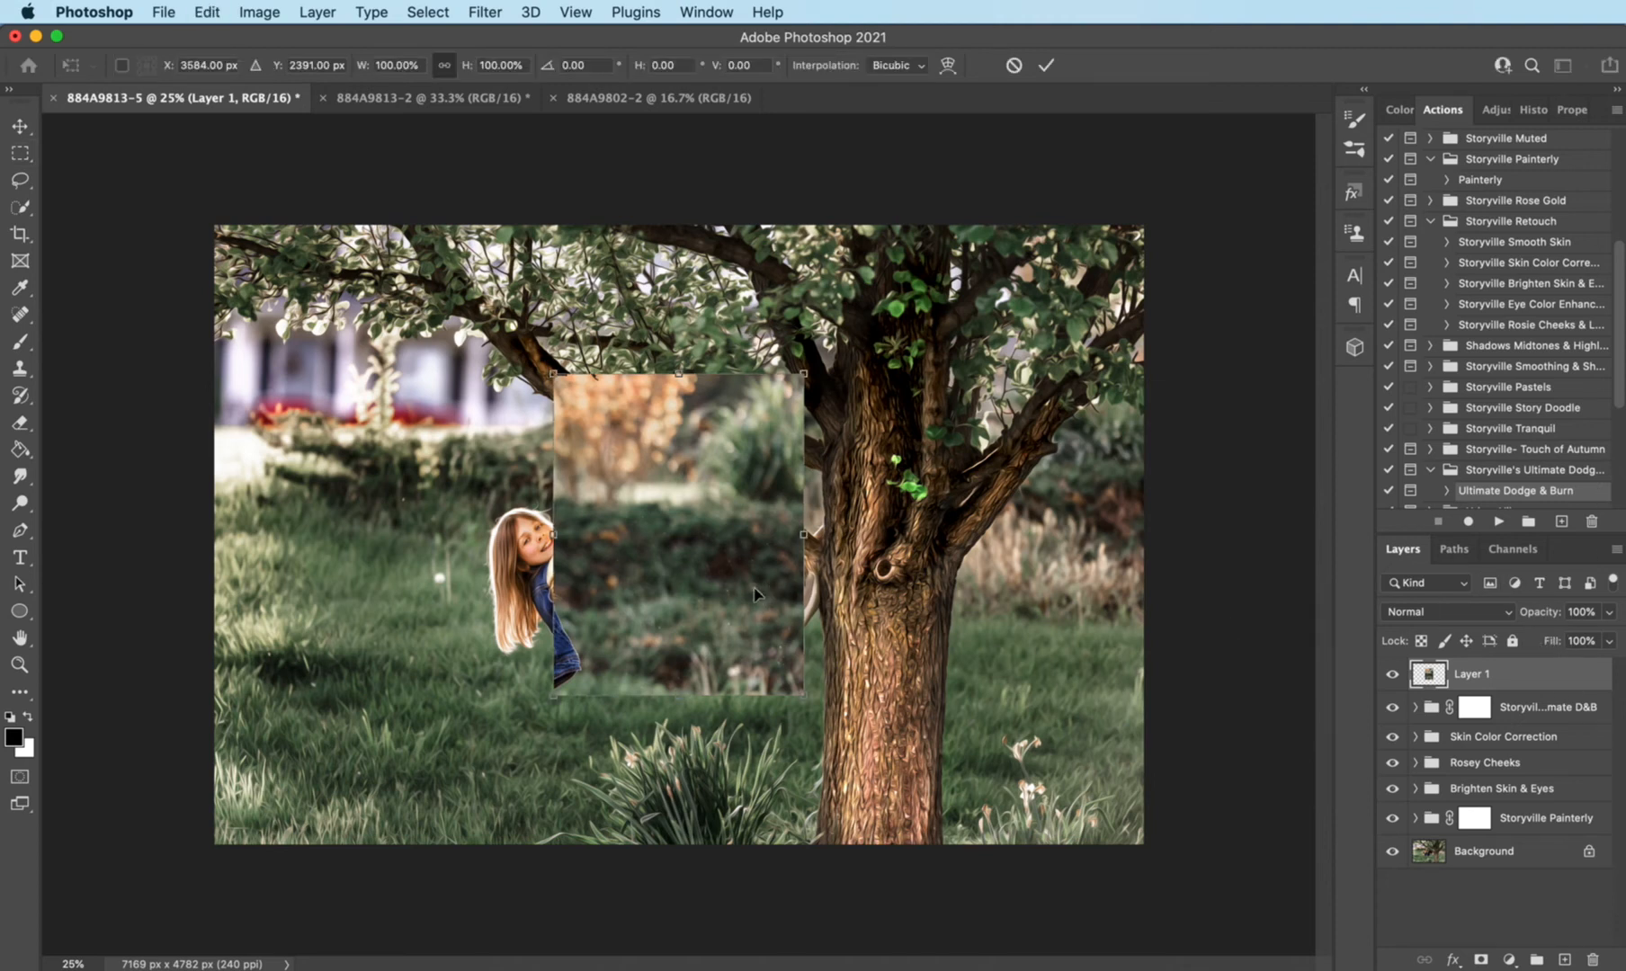
{"action": "left_click_drag", "start_coordinate": [655, 540], "coordinate": [505, 467]}
{"action": "key", "text": "Return"}
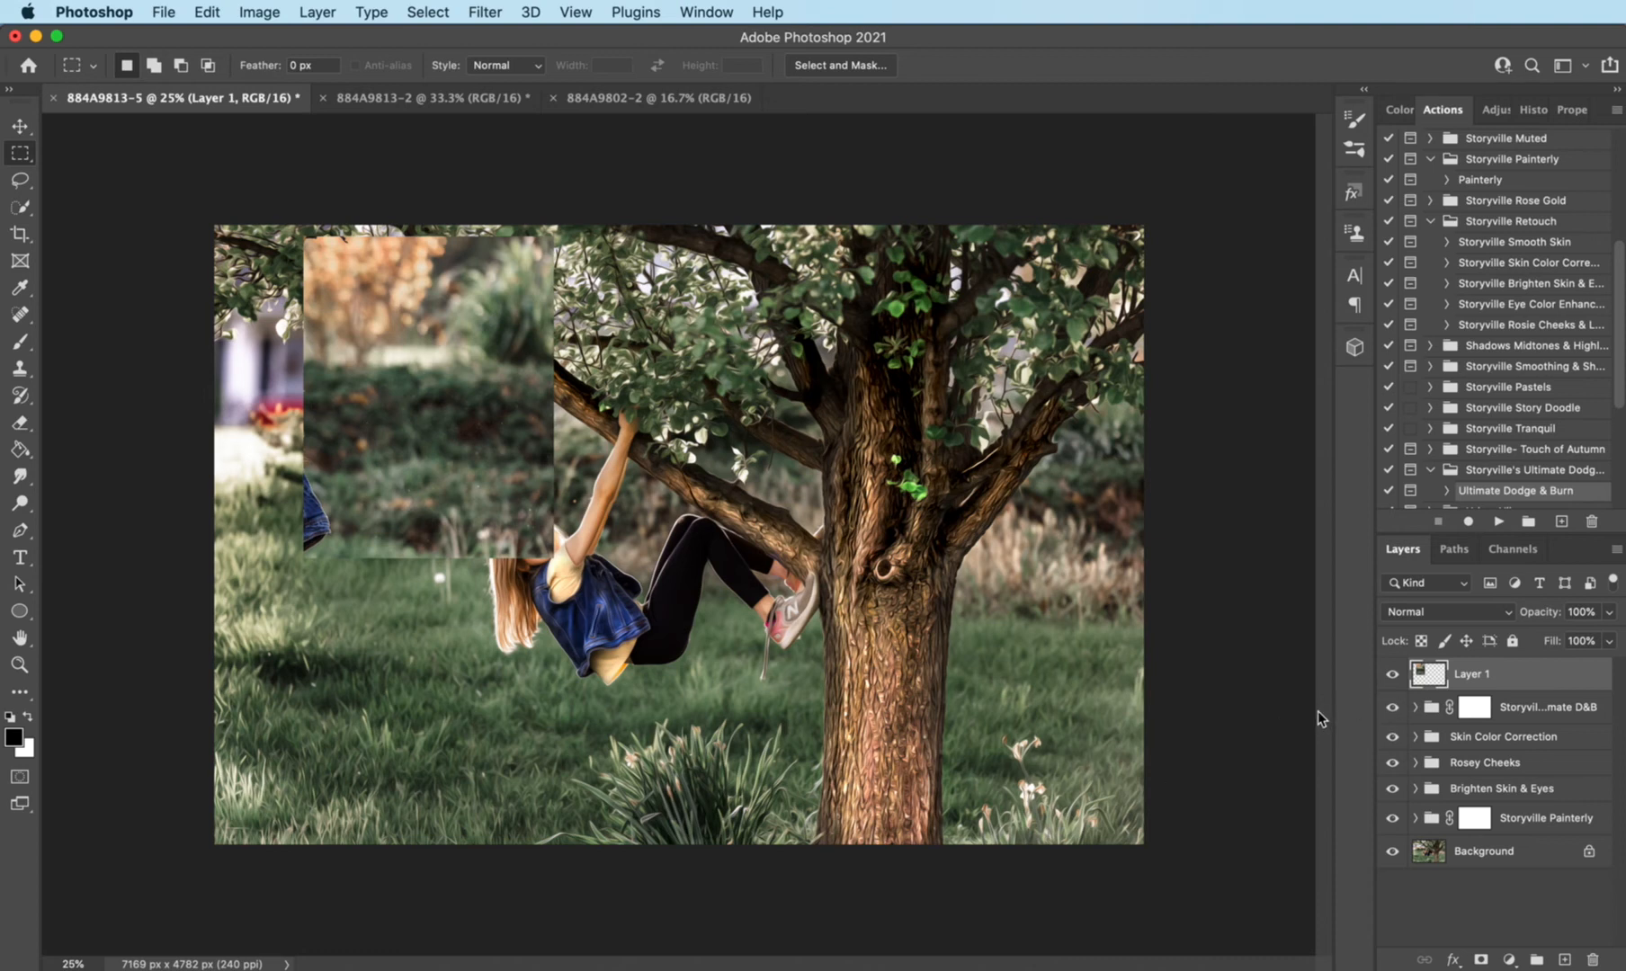
- Stretch the foliage patch to 141.87% width so it reaches past the photo's left edge
{"action": "key", "text": "super+t"}
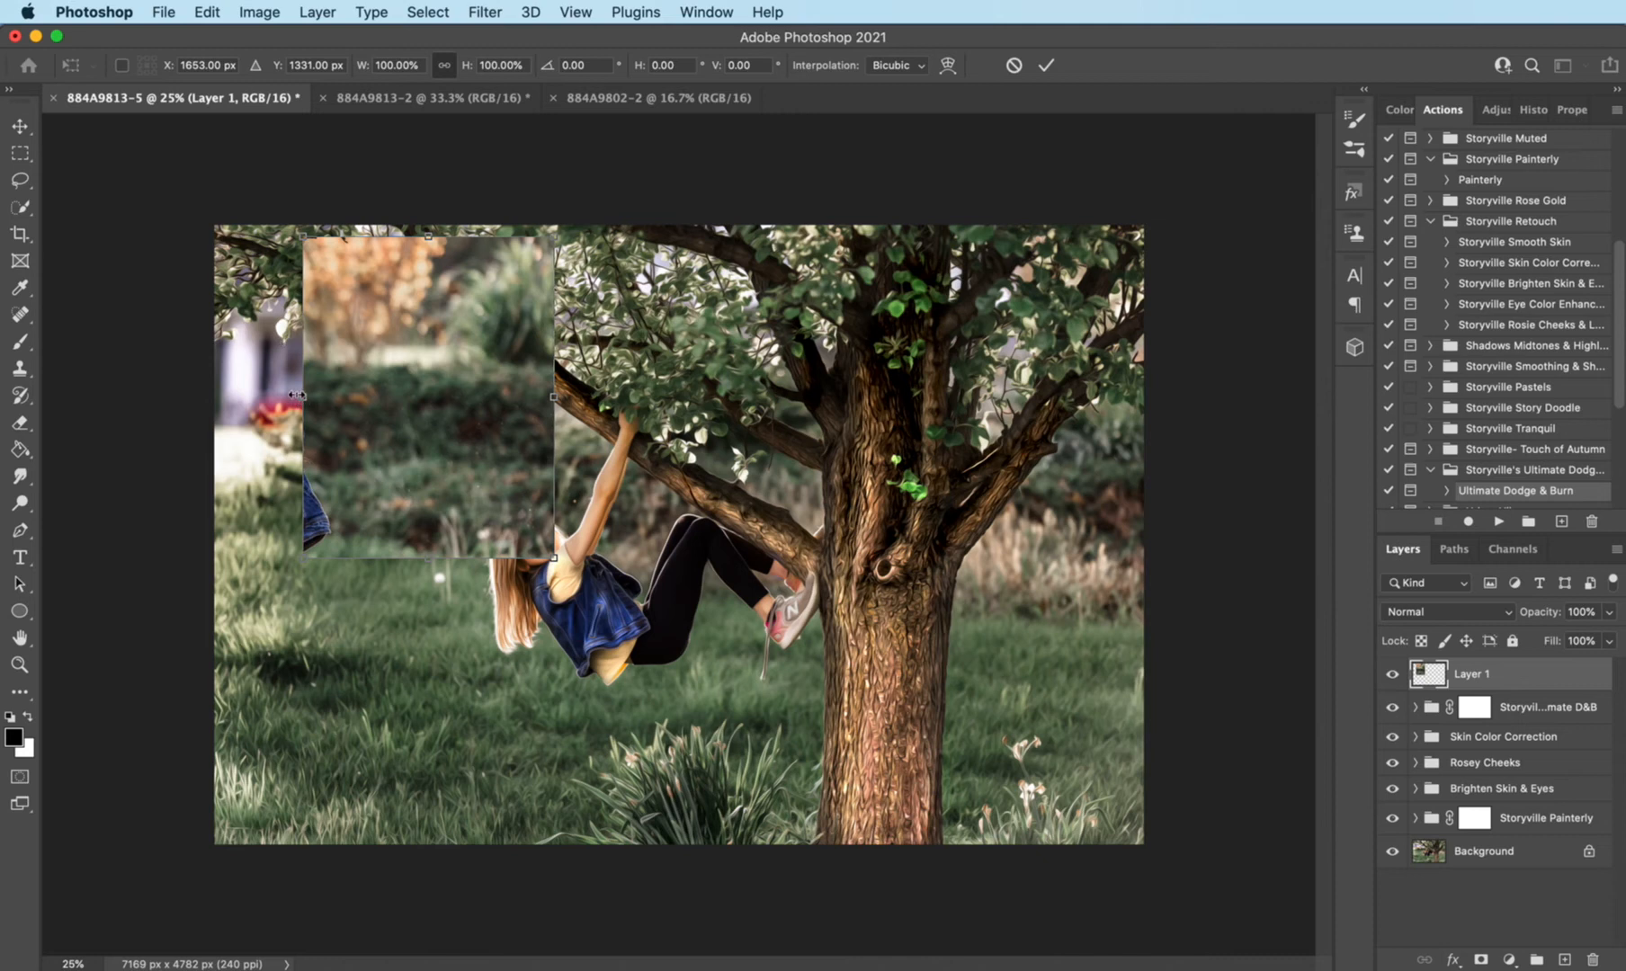
{"action": "left_click_drag", "start_coordinate": [298, 396], "coordinate": [198, 396]}
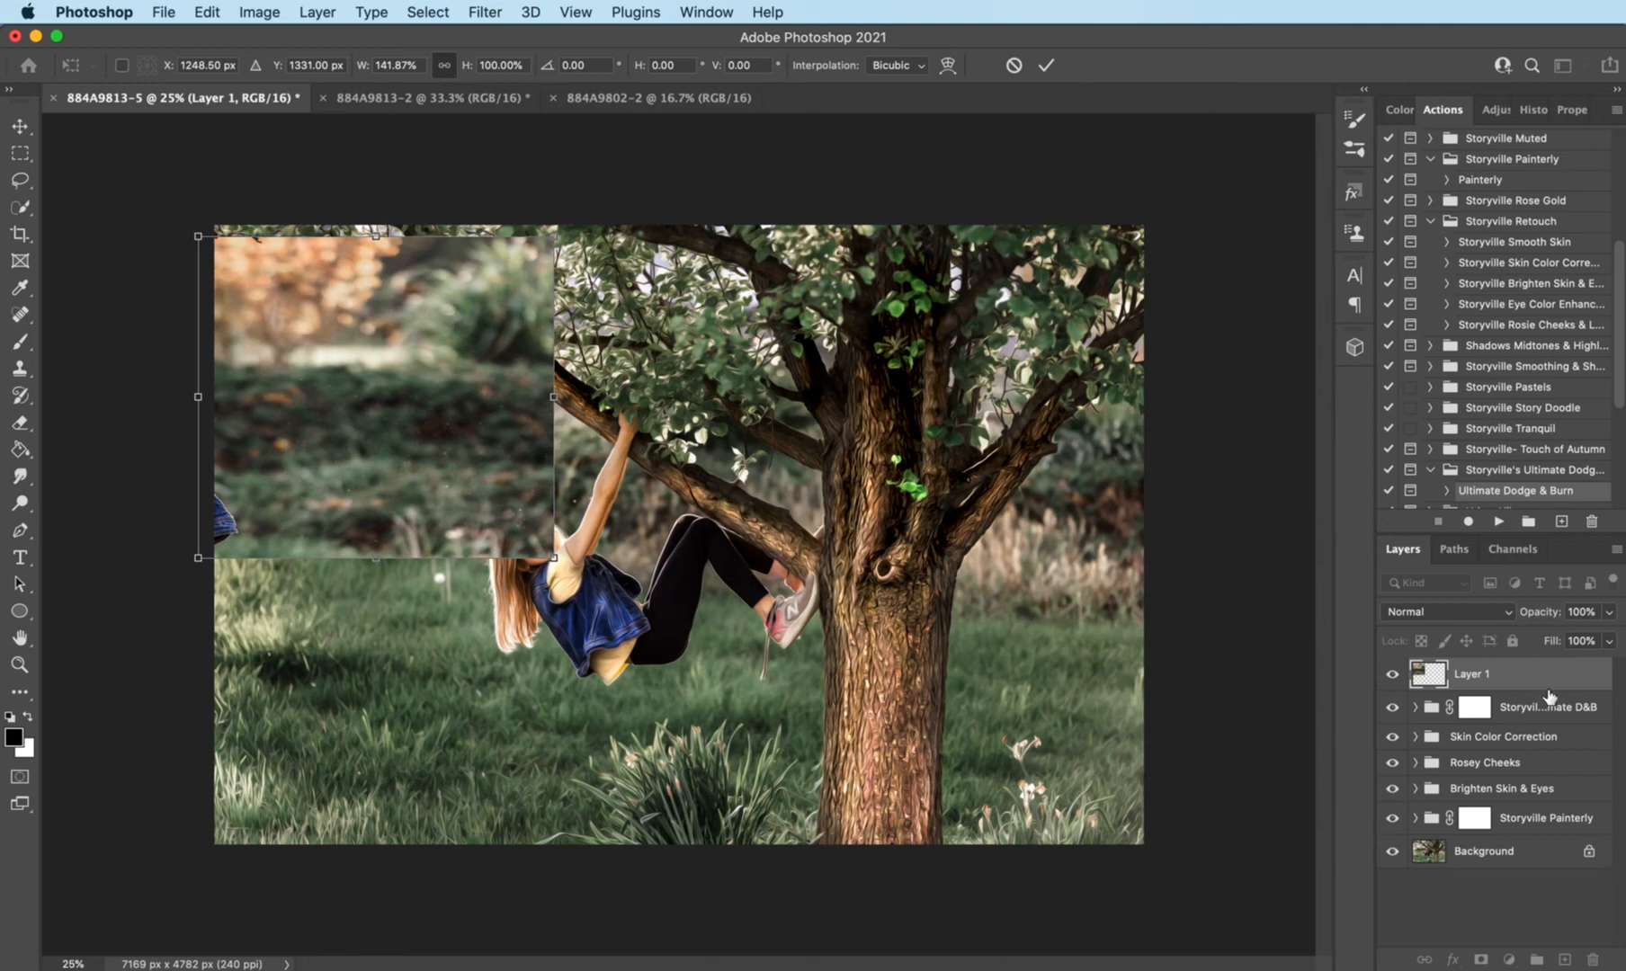
{"action": "key", "text": "Return"}
{"action": "key", "text": "m"}
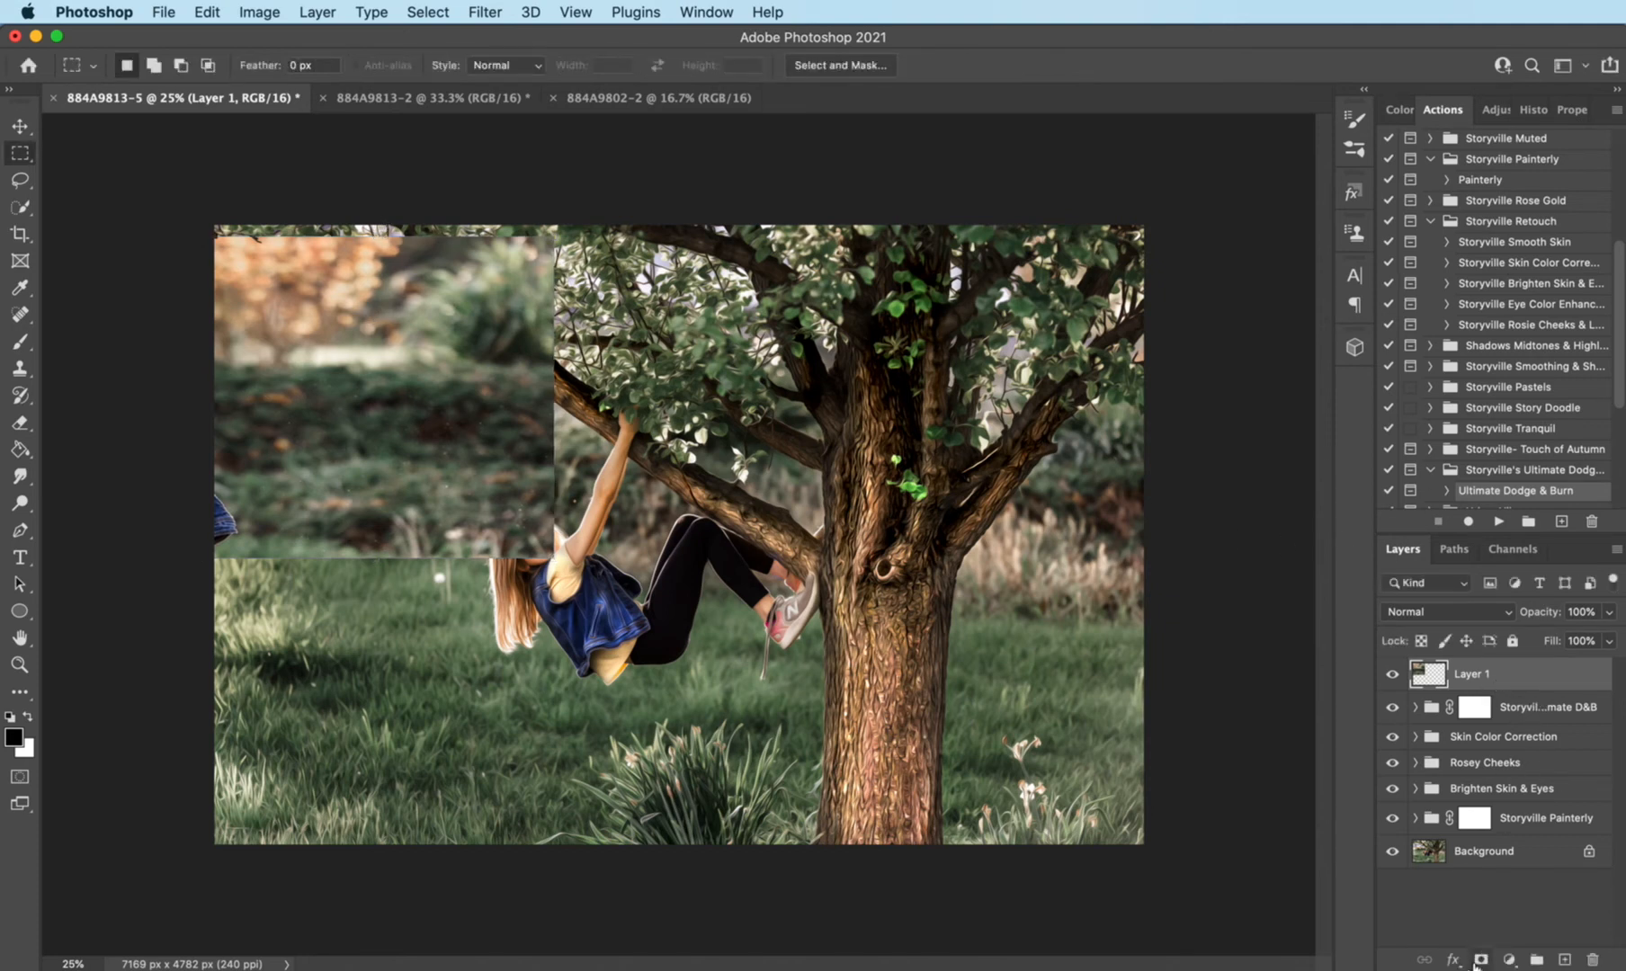
- Add a layer mask to the foliage patch and blend its lower edge into the grass with a 900 px black brush
{"action": "left_click", "coordinate": [1480, 960]}
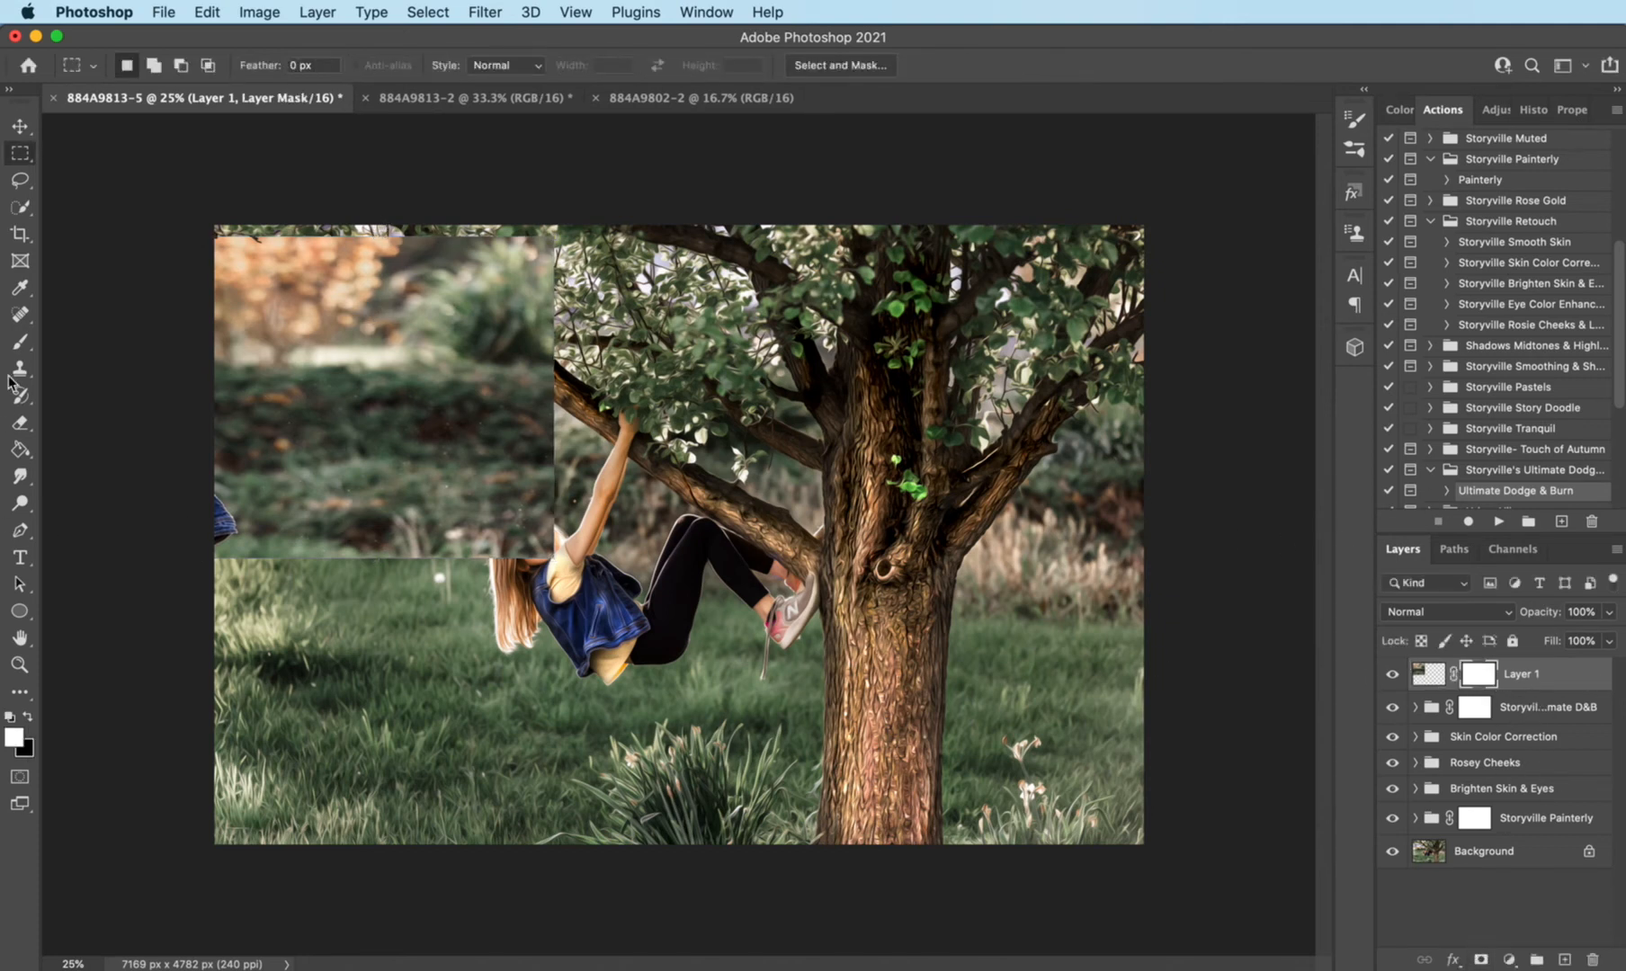
{"action": "left_click", "coordinate": [21, 341]}
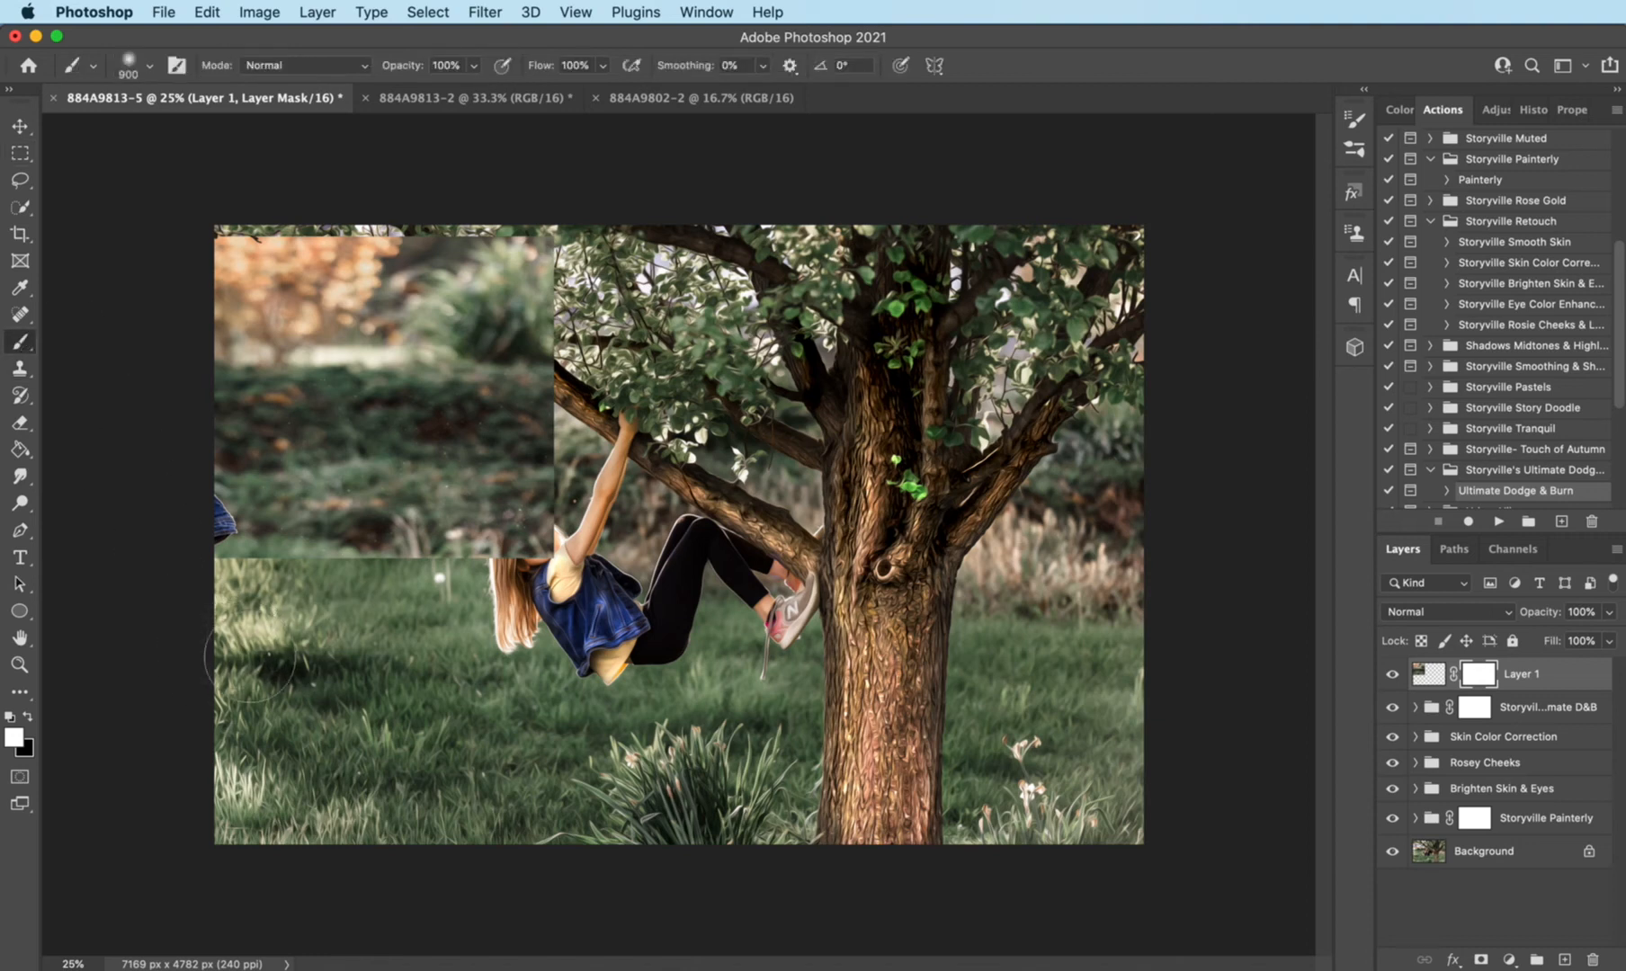
{"action": "key", "text": "x"}
{"action": "mouse_move", "coordinate": [232, 550]}
{"action": "left_mouse_down"}
{"action": "mouse_move", "coordinate": [202, 521]}
{"action": "mouse_move", "coordinate": [247, 574]}
{"action": "mouse_move", "coordinate": [466, 581]}
{"action": "left_mouse_up"}
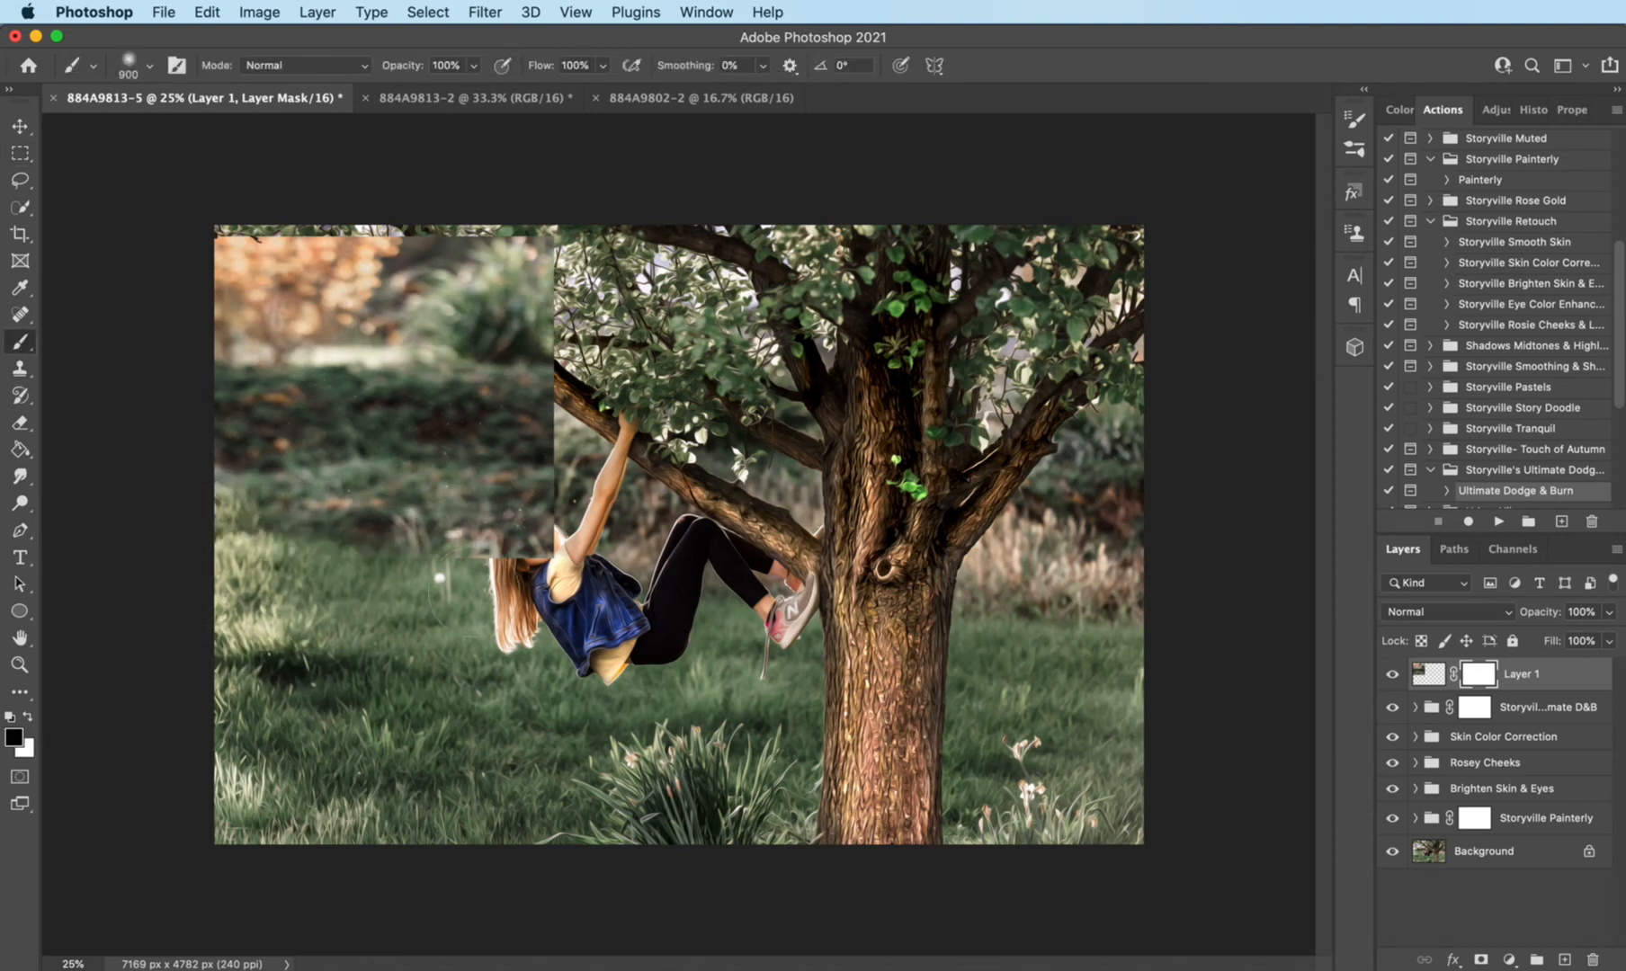
- Lower the foliage patch's opacity to 67% and mask it off the girl, the limb and the leaves along the top
{"action": "left_click_drag", "start_coordinate": [1536, 614], "coordinate": [1538, 702]}
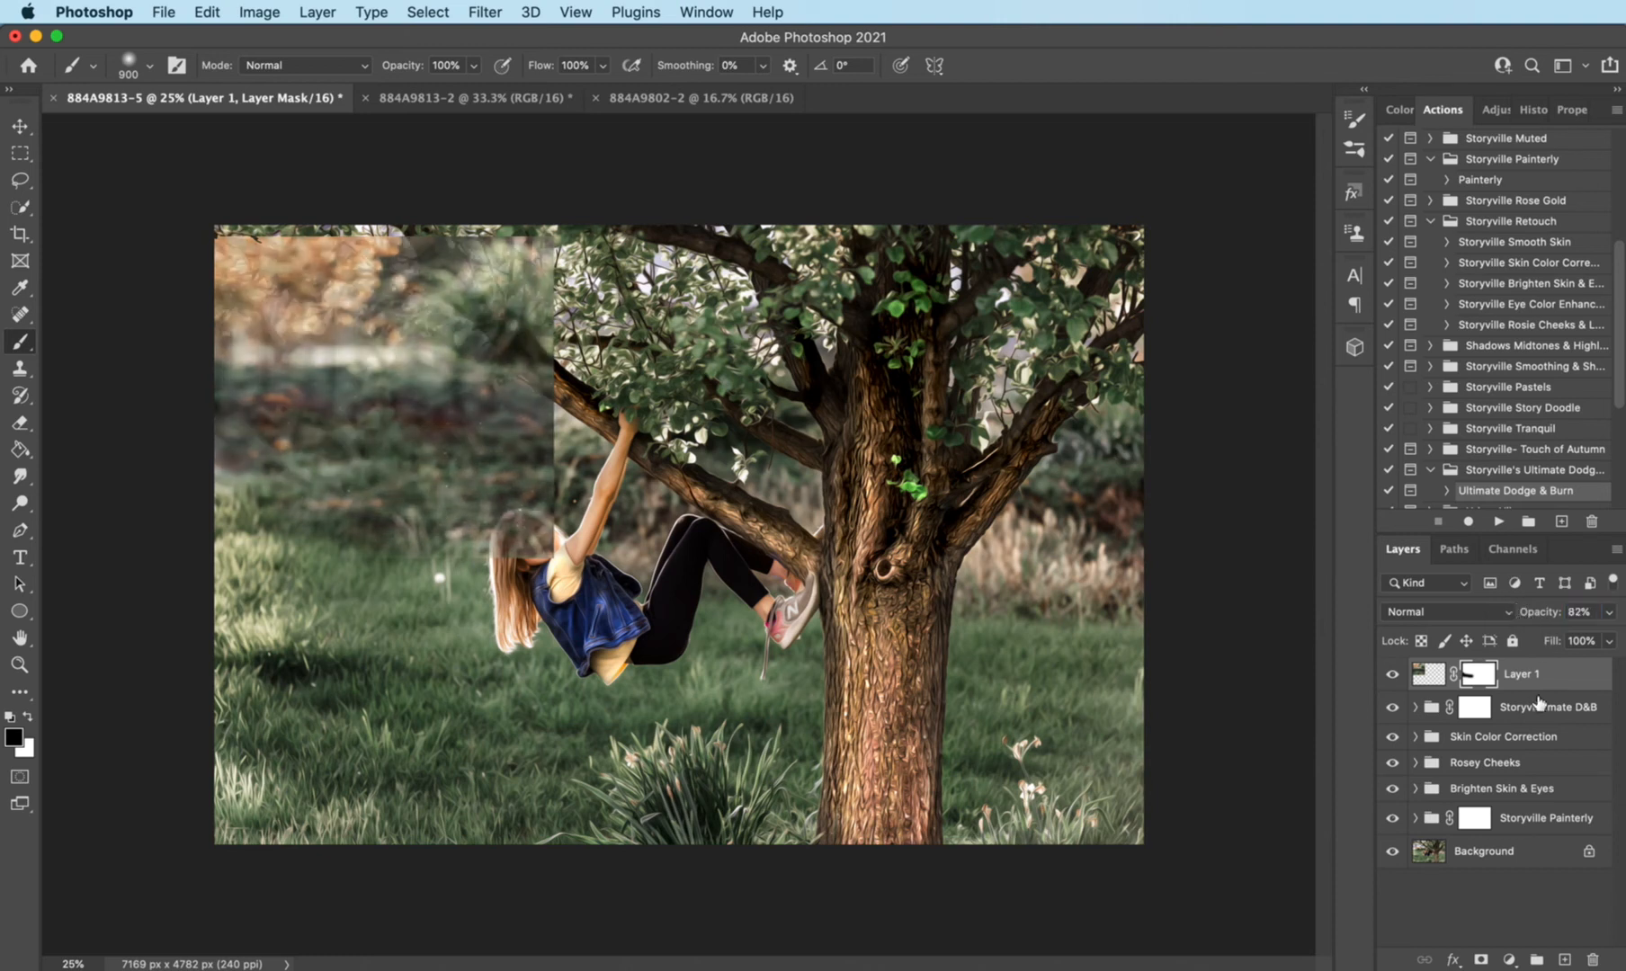
{"action": "left_click_drag", "start_coordinate": [1540, 618], "coordinate": [1523, 620]}
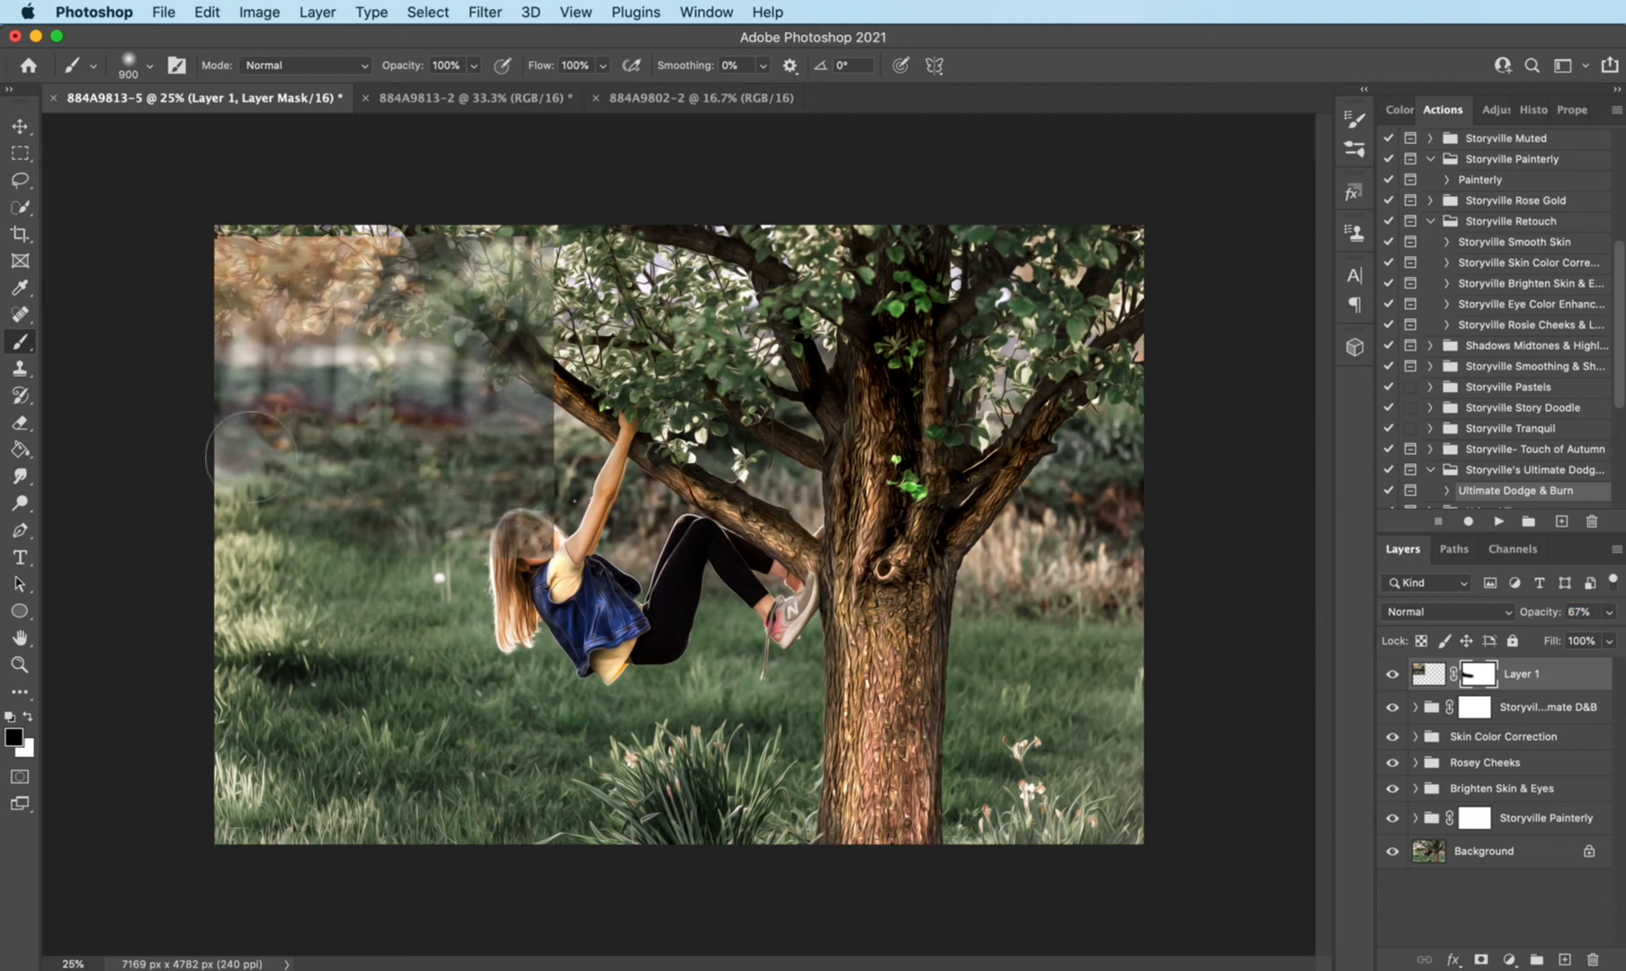
{"action": "mouse_move", "coordinate": [526, 553]}
{"action": "left_mouse_down"}
{"action": "mouse_move", "coordinate": [567, 479]}
{"action": "mouse_move", "coordinate": [533, 359]}
{"action": "mouse_move", "coordinate": [539, 243]}
{"action": "mouse_move", "coordinate": [557, 232]}
{"action": "mouse_move", "coordinate": [171, 222]}
{"action": "left_mouse_up"}
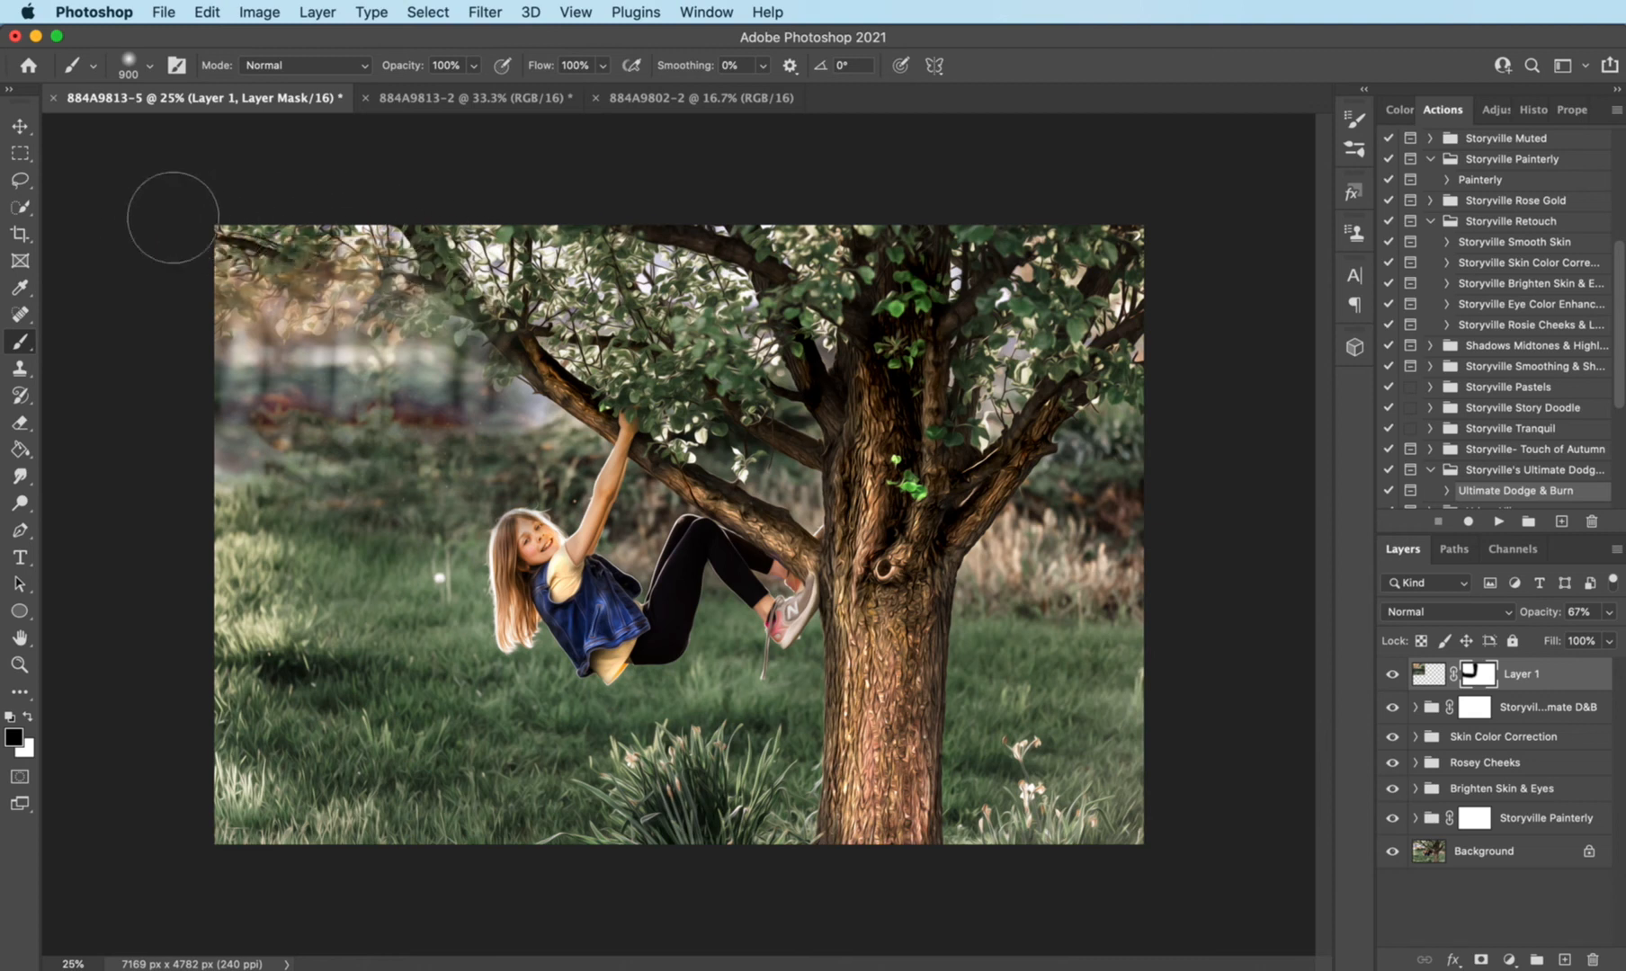
- Restore the foliage patch to 100% opacity and refine its mask beside the limb in black and white with a 400 px brush
{"action": "left_click", "coordinate": [1535, 614]}
{"action": "type", "text": "100"}
{"action": "key", "text": "Return"}
{"action": "mouse_move", "coordinate": [501, 350]}
{"action": "left_mouse_down"}
{"action": "mouse_move", "coordinate": [545, 347]}
{"action": "mouse_move", "coordinate": [526, 348]}
{"action": "left_mouse_up"}
{"action": "key", "text": "x"}
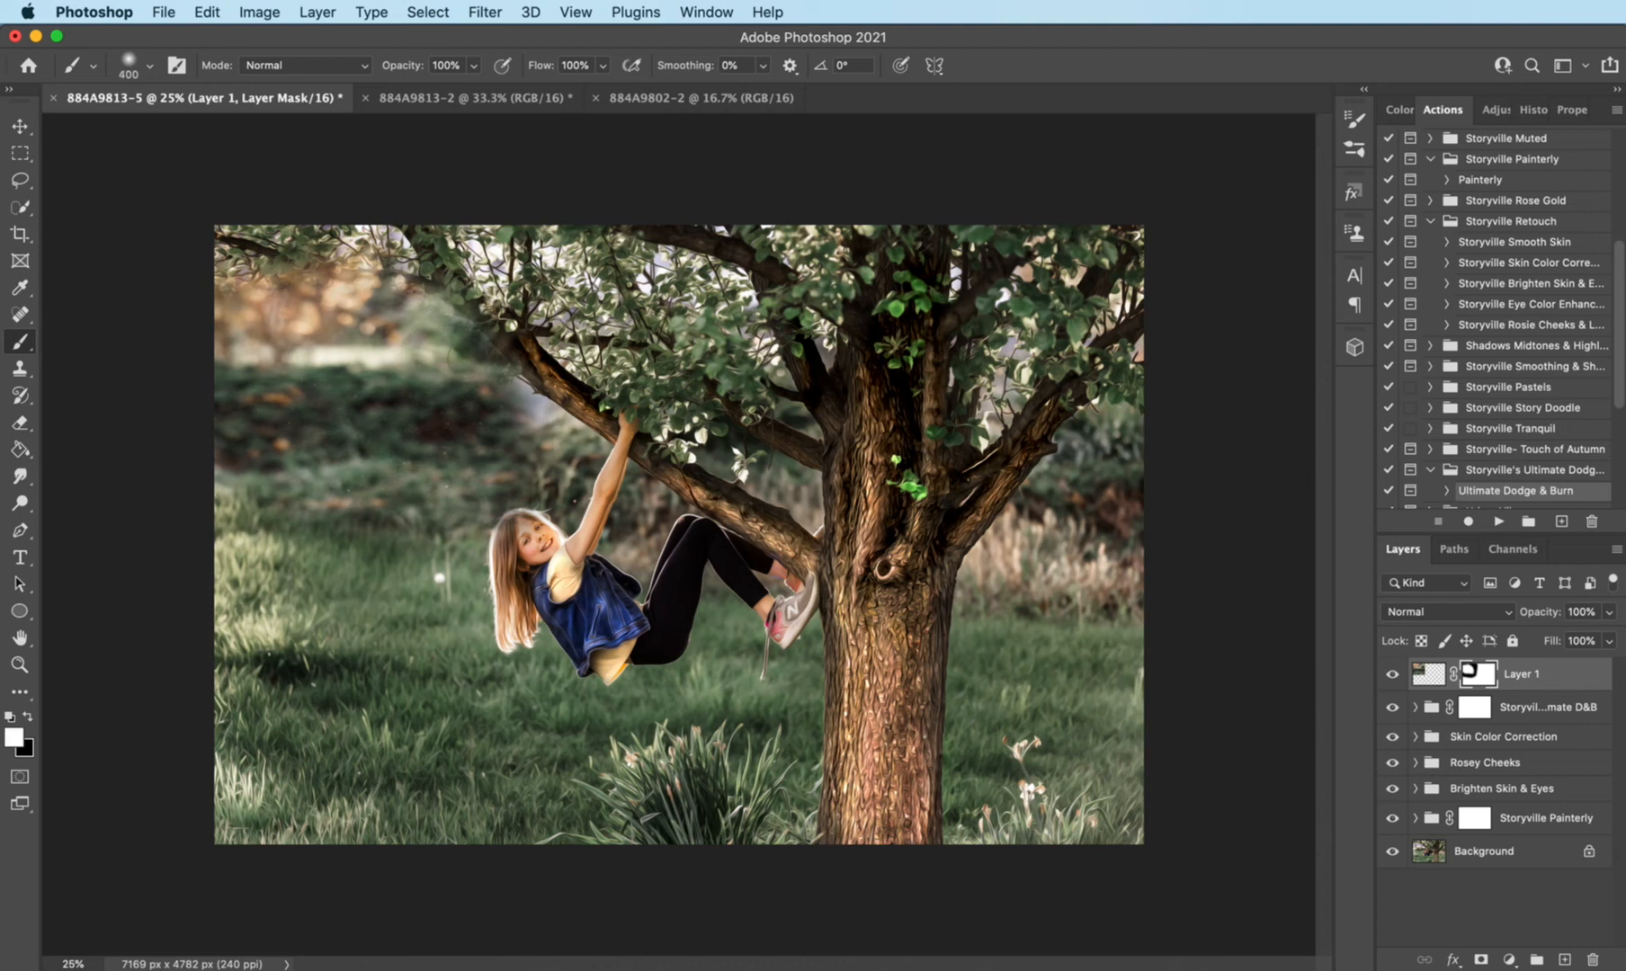
{"action": "left_click_drag", "start_coordinate": [502, 382], "coordinate": [505, 396]}
- Touch up the foliage mask above the girl with a 600 px brush, alternating black and white, and compare the photo with and without the patch
{"action": "key", "text": "bracketright"}
{"action": "key", "text": "bracketright"}
{"action": "key", "text": "x"}
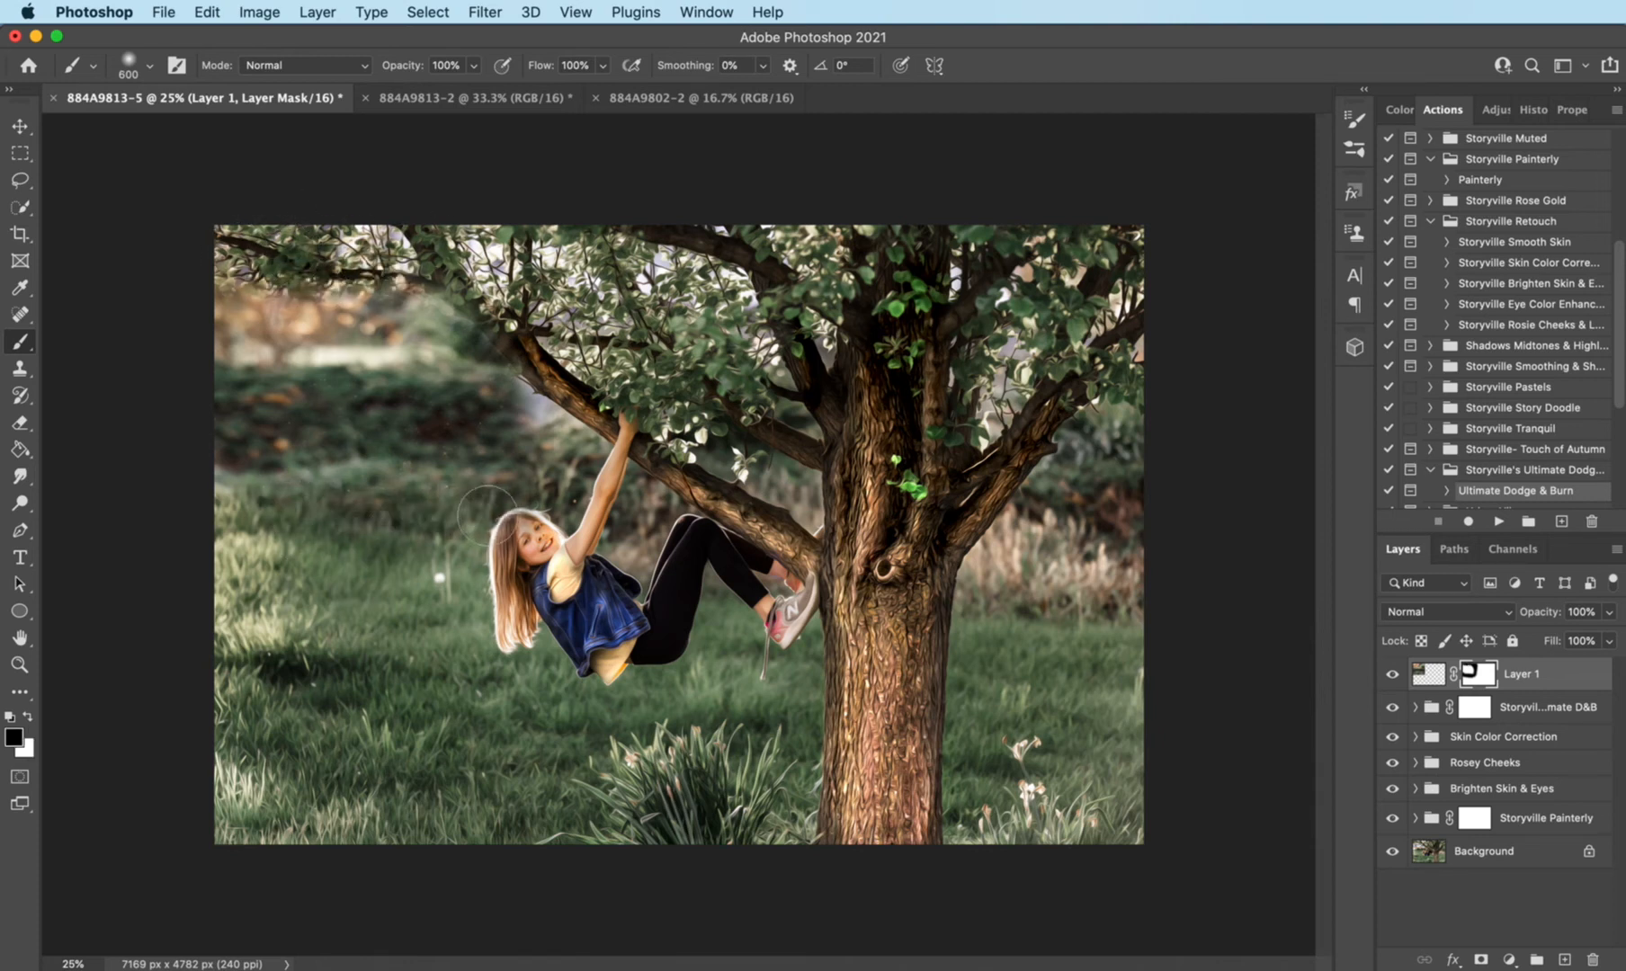
{"action": "key", "text": "x"}
{"action": "key", "text": "x"}
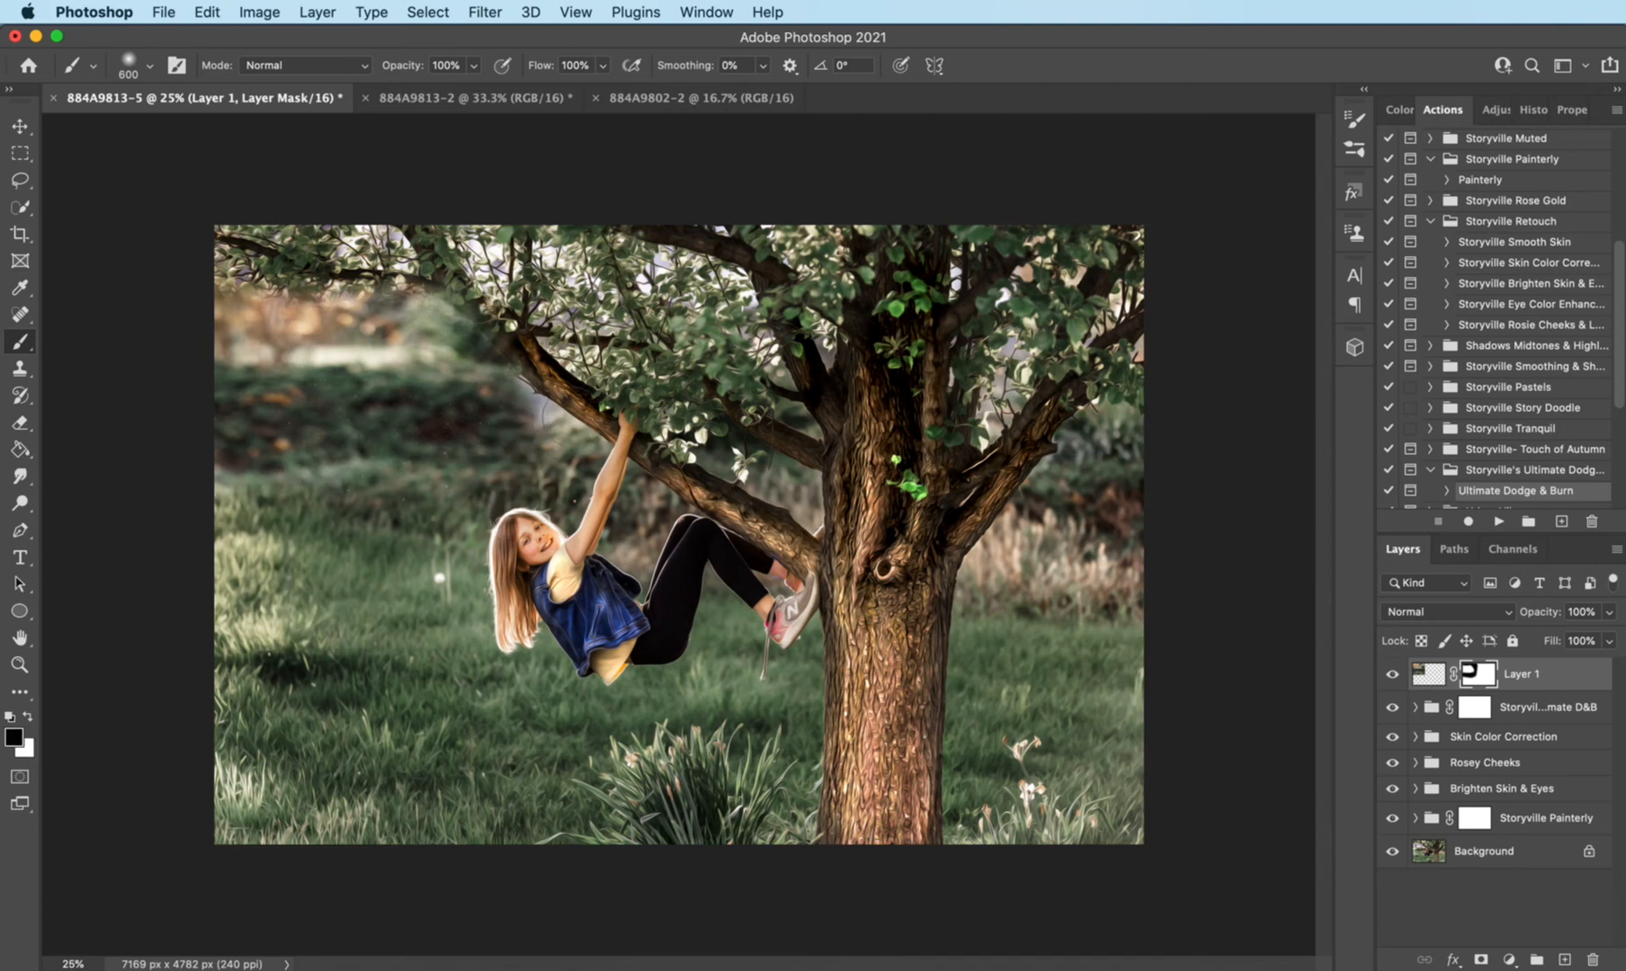
{"action": "key", "text": "x"}
{"action": "key", "text": "x"}
{"action": "key", "text": "x"}
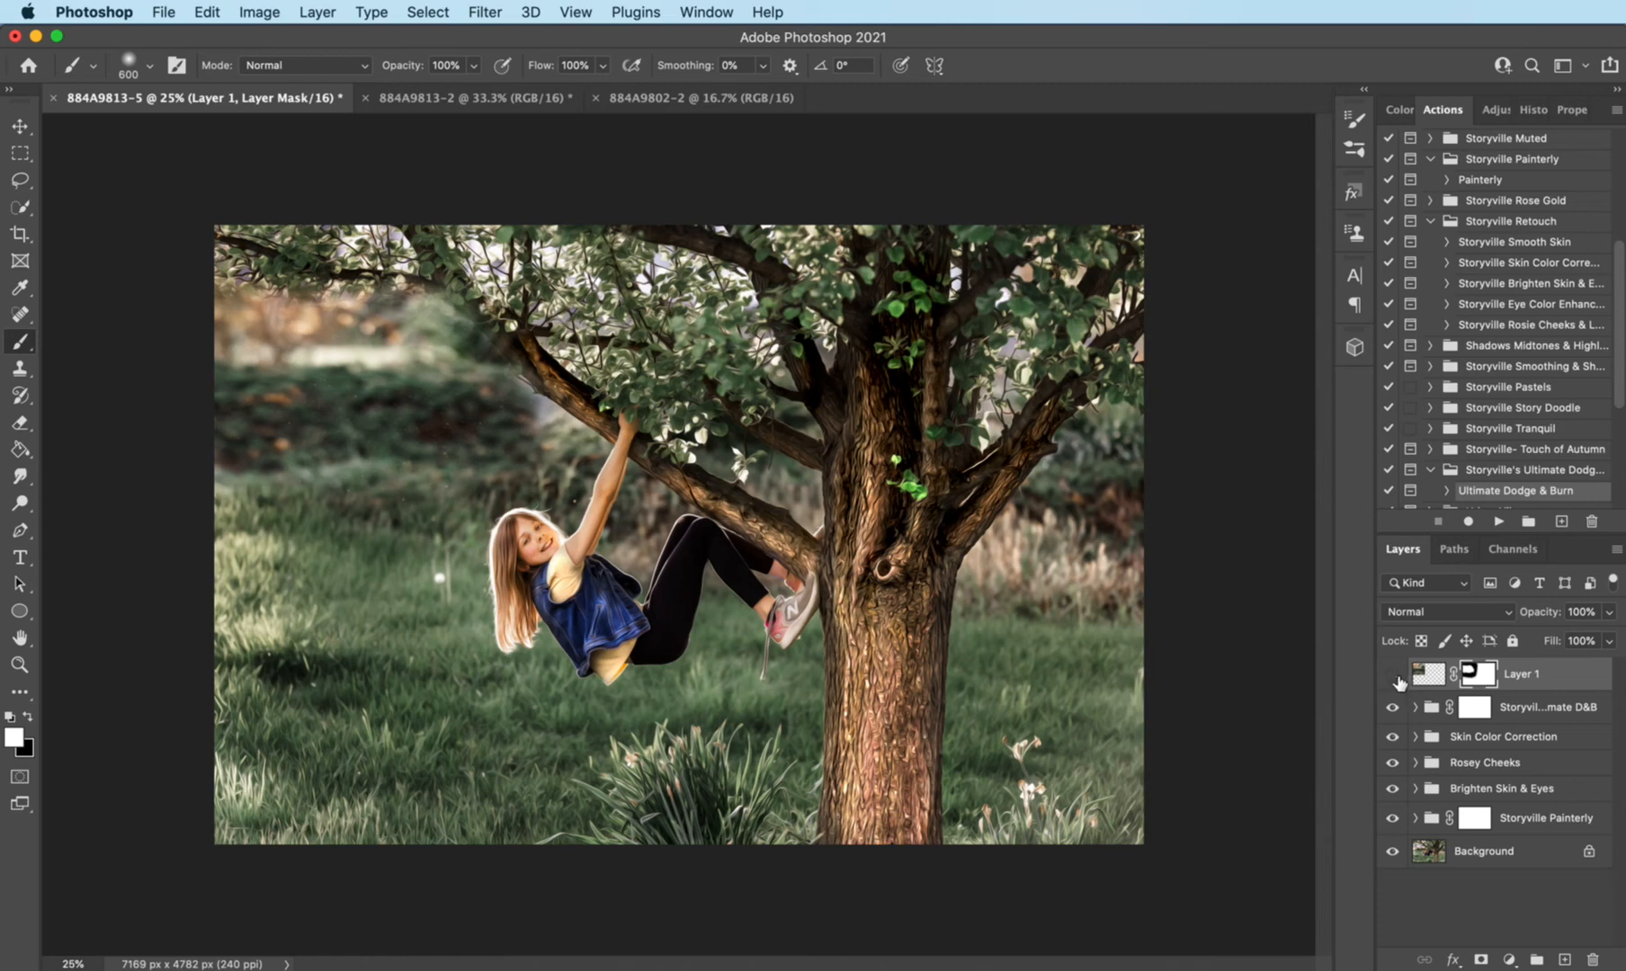
{"action": "left_click", "coordinate": [1394, 676]}
{"action": "left_click", "coordinate": [1392, 675]}
- Switch to Finder and place Storyville Sunburst 10.jpg from the Storyville Ultimate Light Pack folder into the photo
{"action": "key", "text": "super+Tab"}
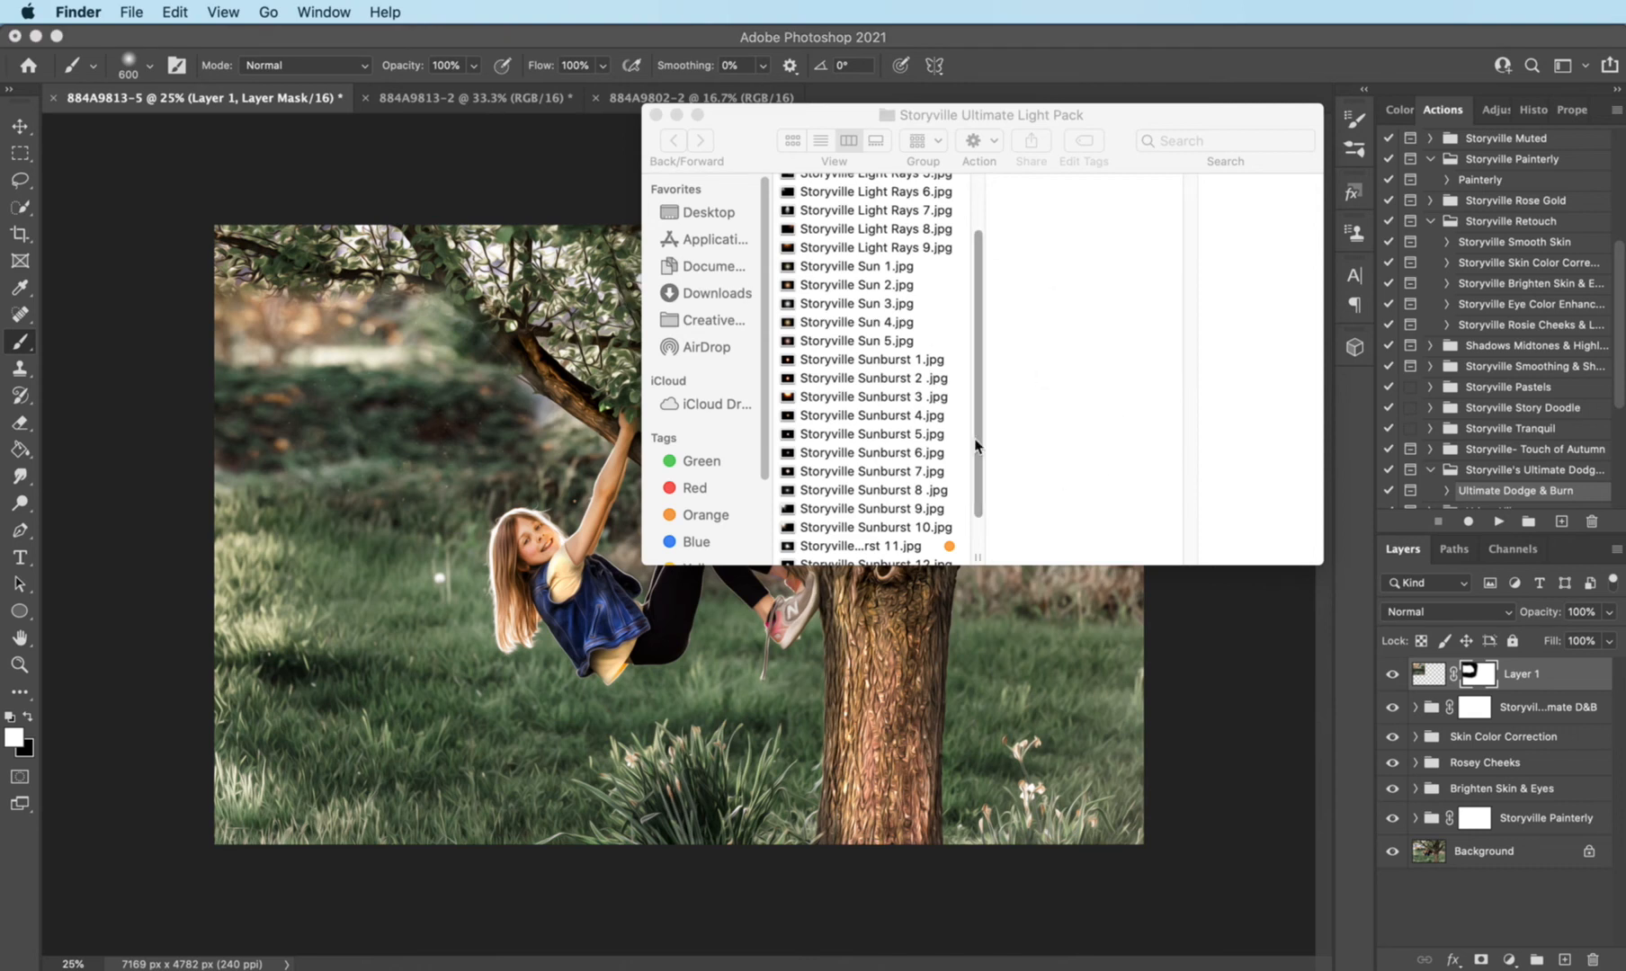
{"action": "left_click", "coordinate": [984, 370]}
{"action": "scroll", "coordinate": [962, 508], "scroll_direction": "down", "scroll_amount": 2}
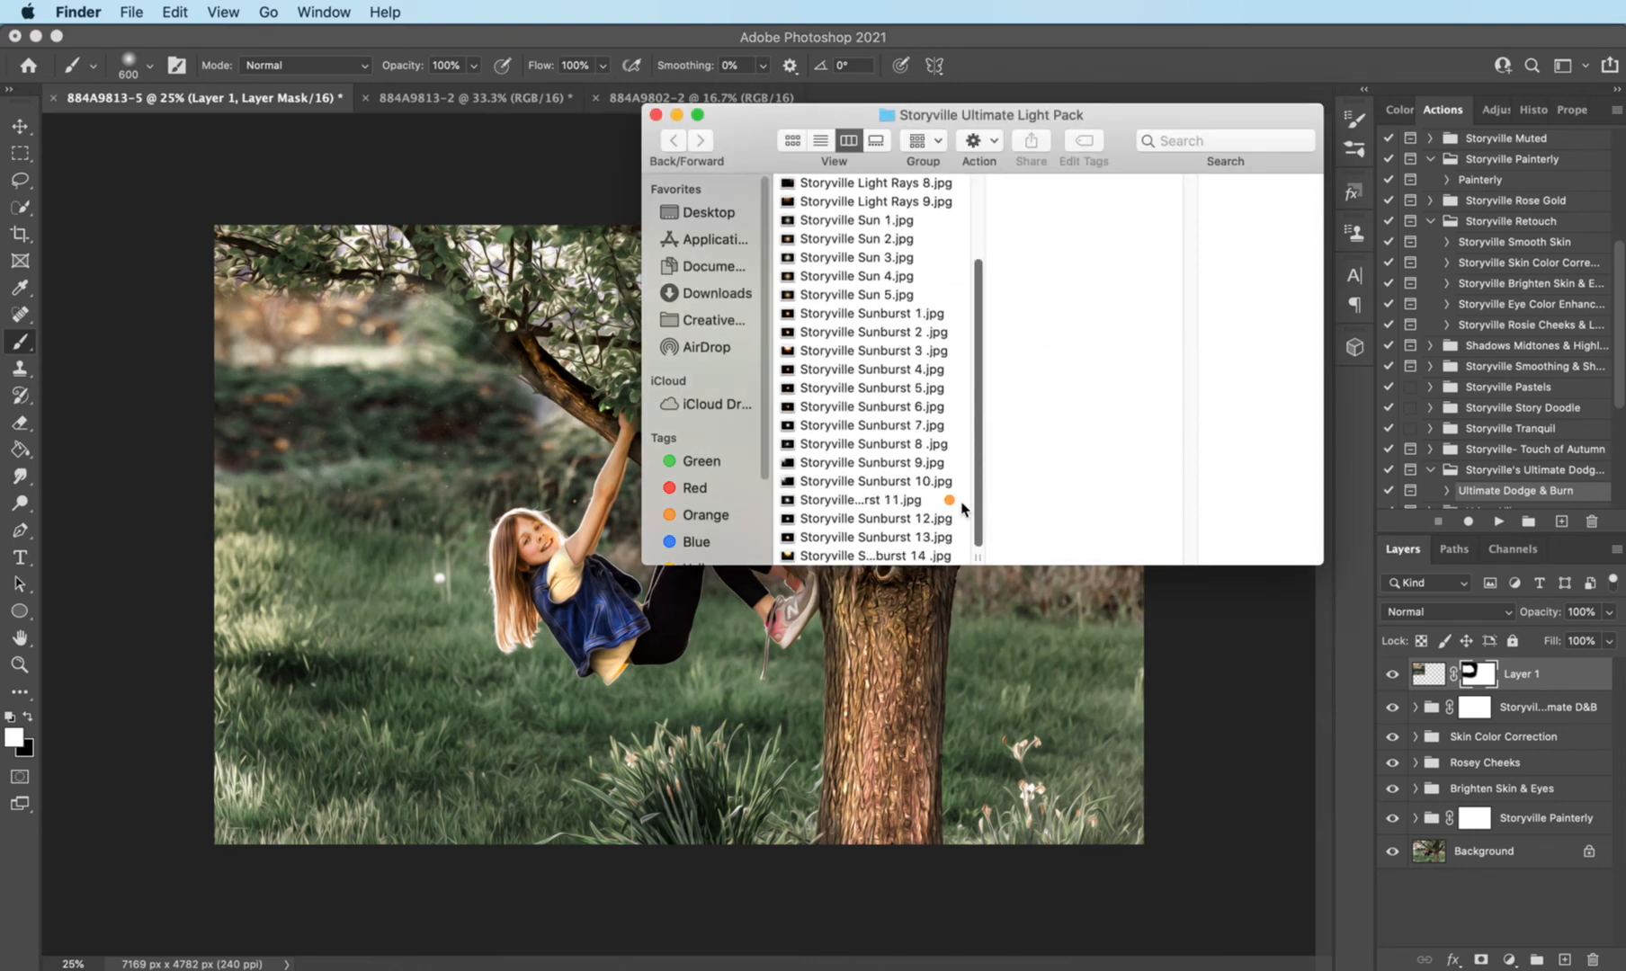
{"action": "left_click", "coordinate": [914, 483]}
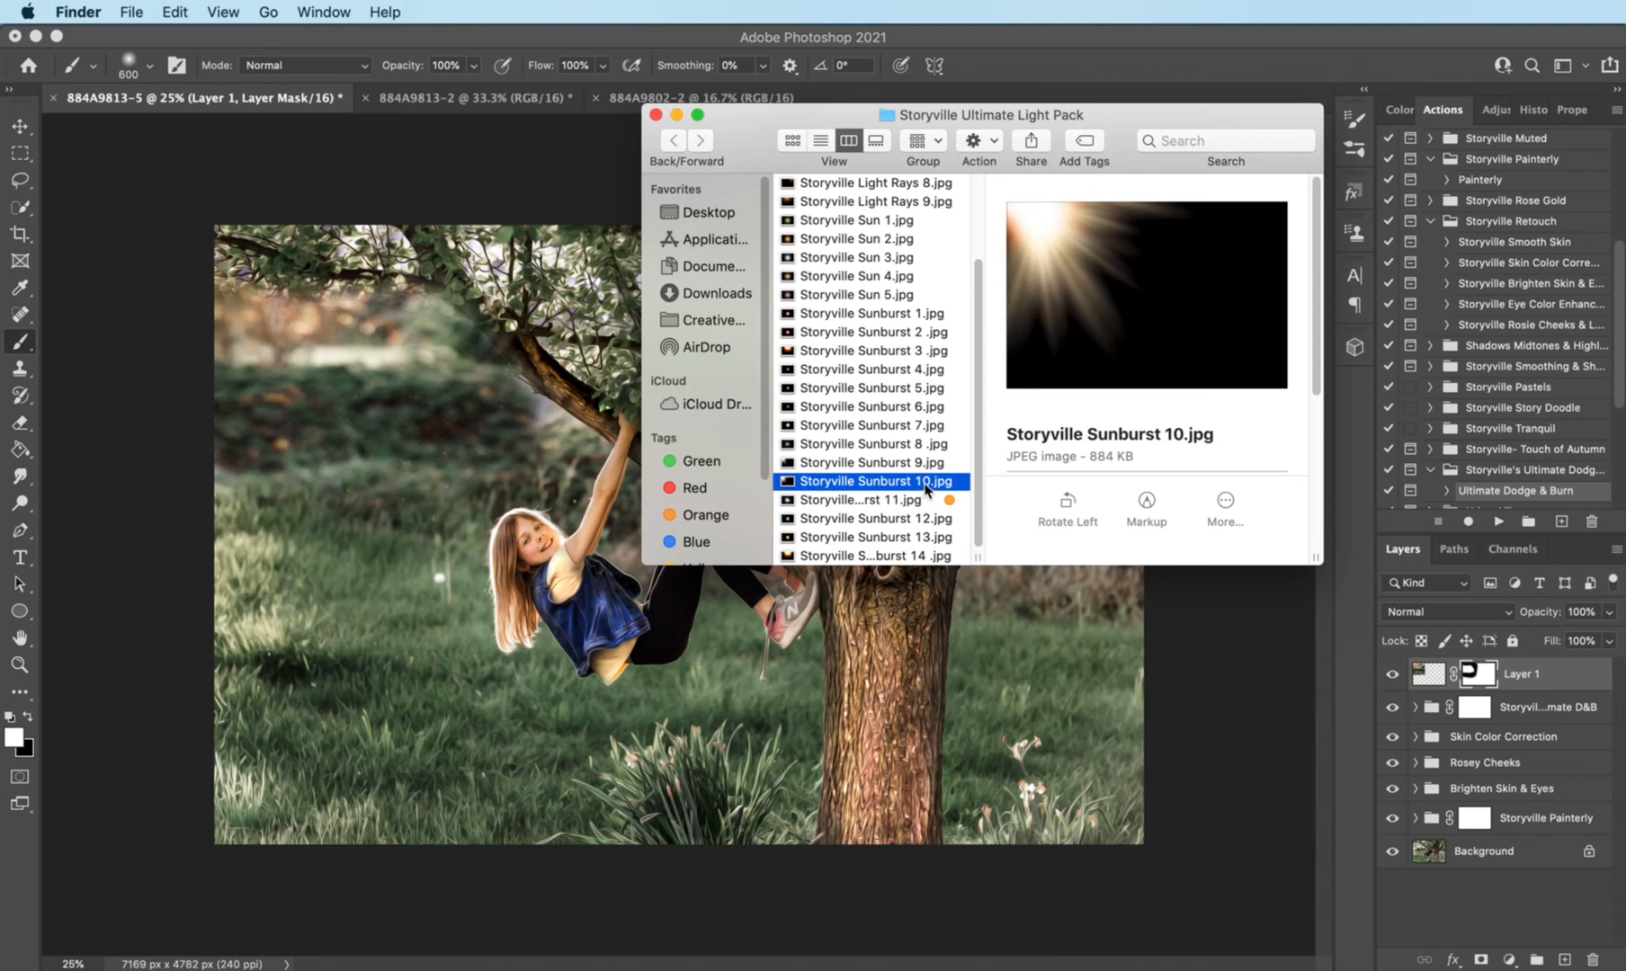
{"action": "left_click_drag", "start_coordinate": [927, 491], "coordinate": [378, 342]}
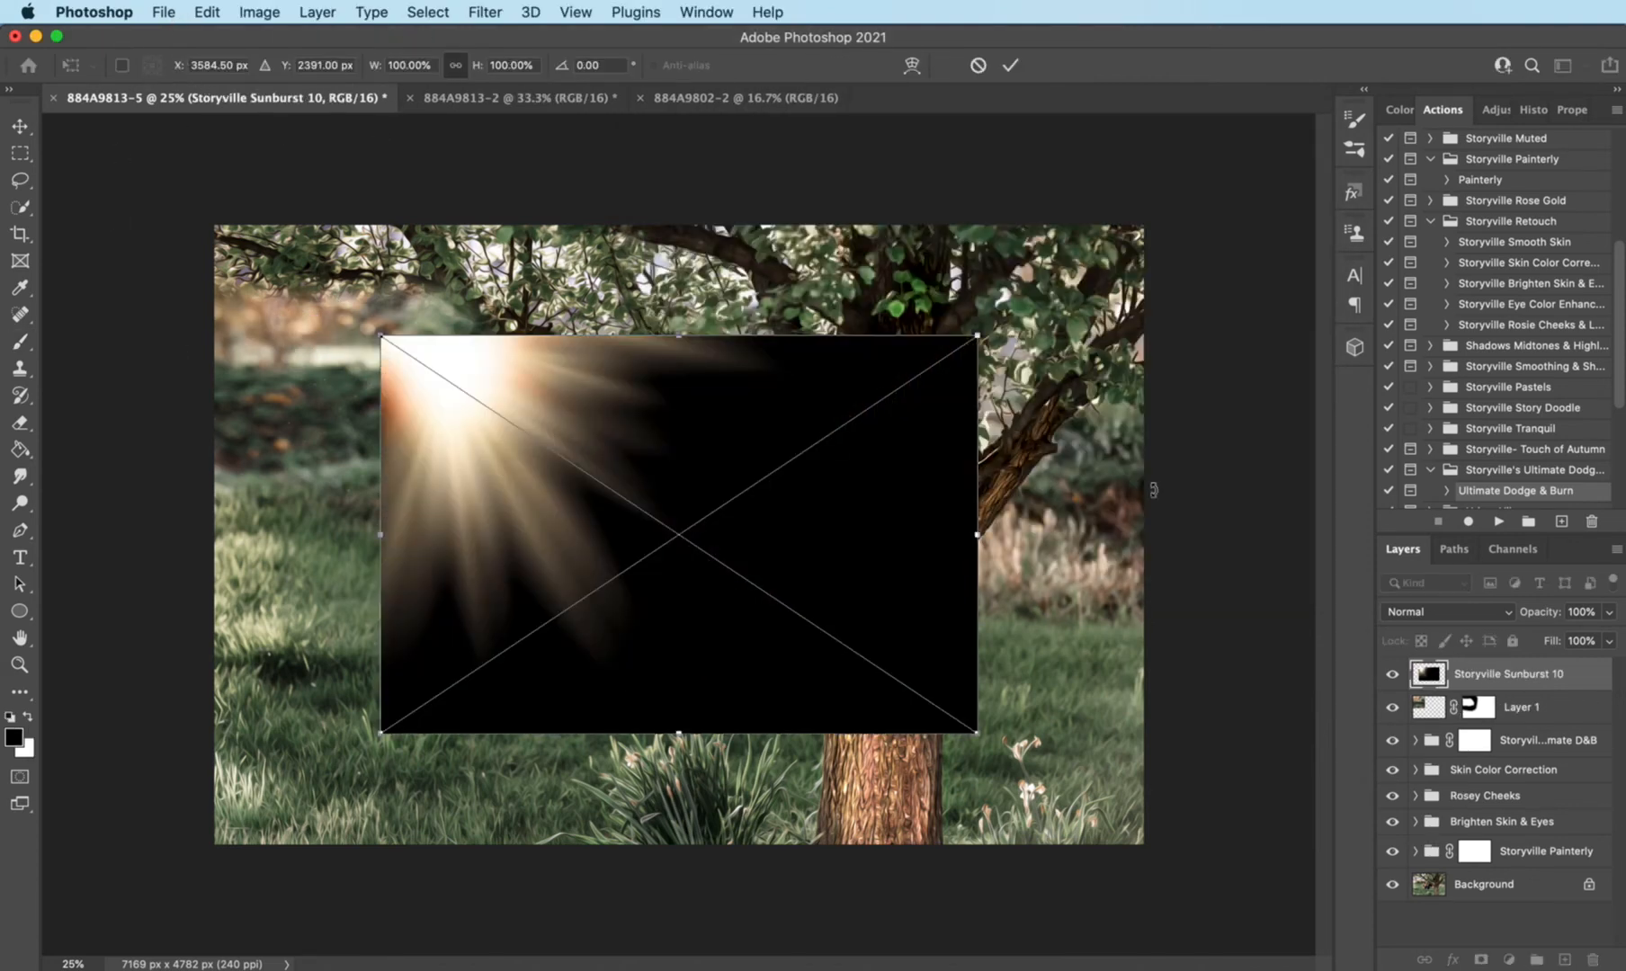
- Set the sunburst to Screen blending and move it so the light enters from the photo's upper-left corner
{"action": "left_click", "coordinate": [1430, 612]}
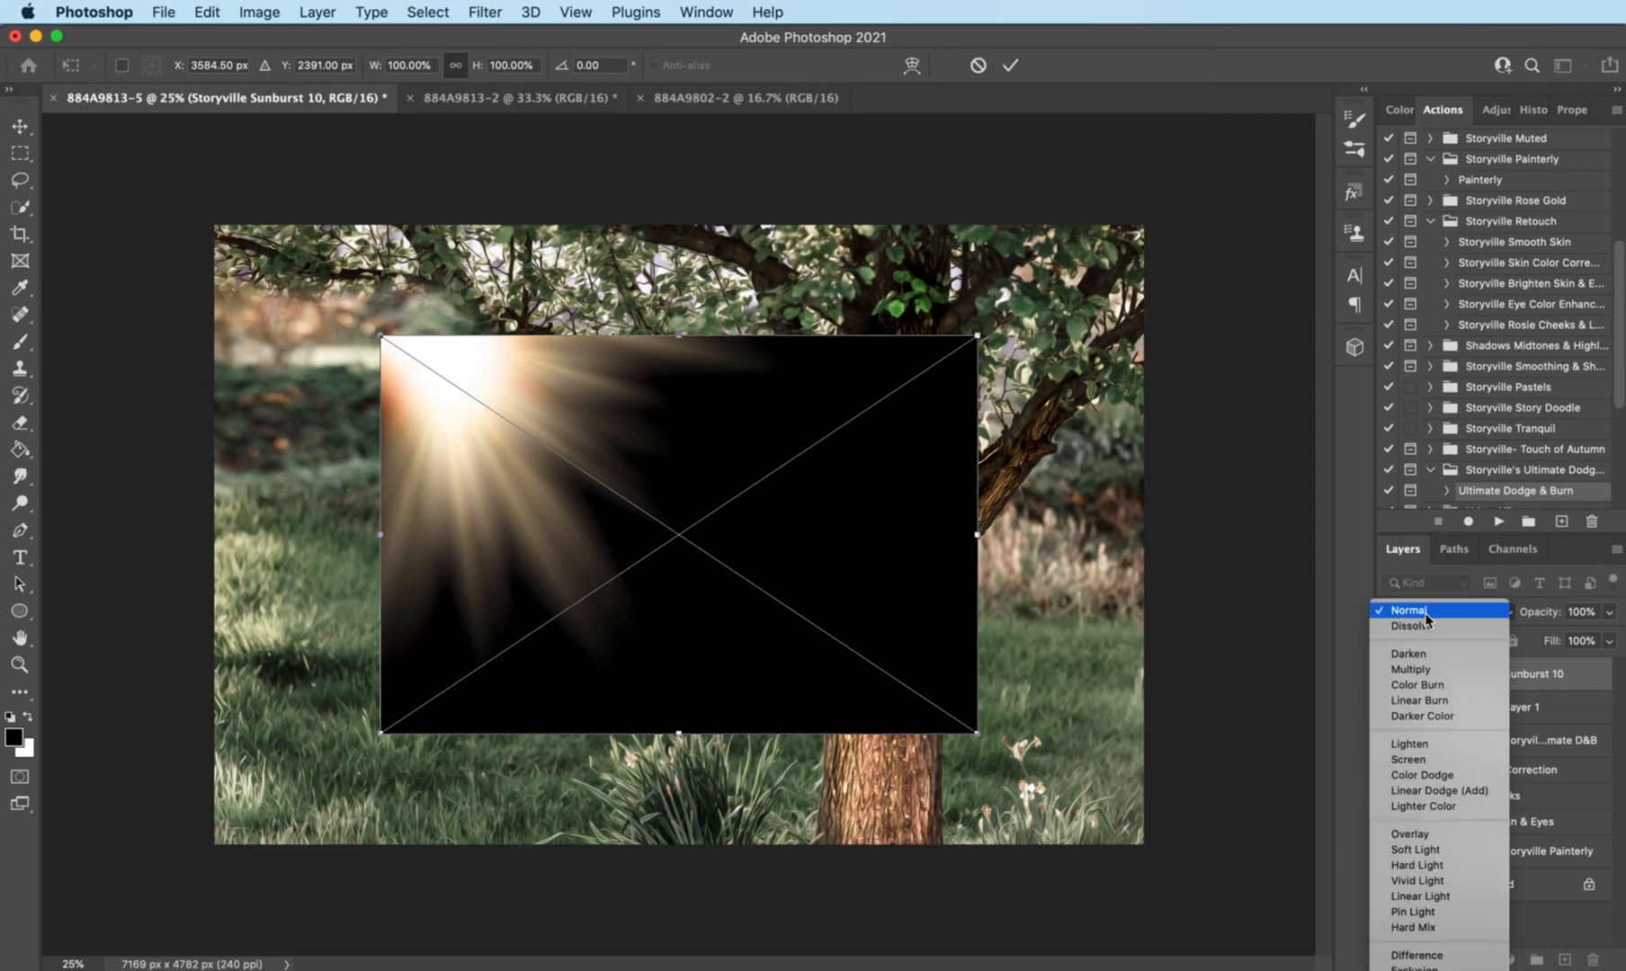
{"action": "left_click", "coordinate": [1408, 760]}
{"action": "left_click_drag", "start_coordinate": [704, 508], "coordinate": [661, 516]}
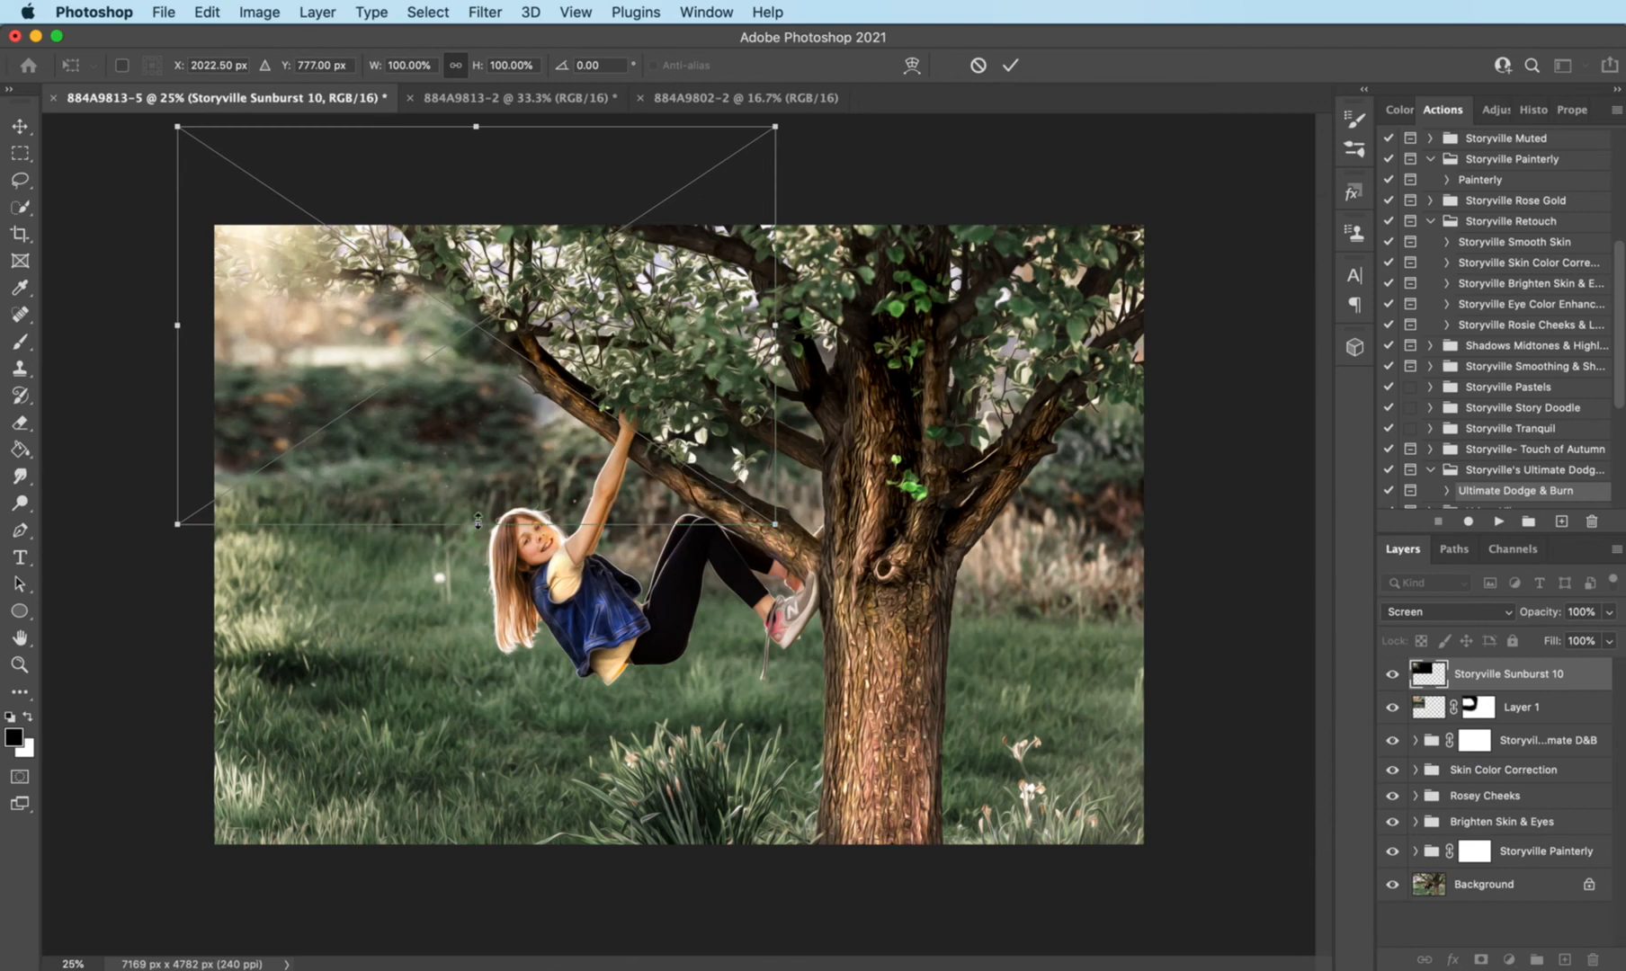
- Stretch the sunburst to 141.76% height and 129.71% width, and return to the Brush tool
{"action": "left_click_drag", "start_coordinate": [478, 521], "coordinate": [586, 687]}
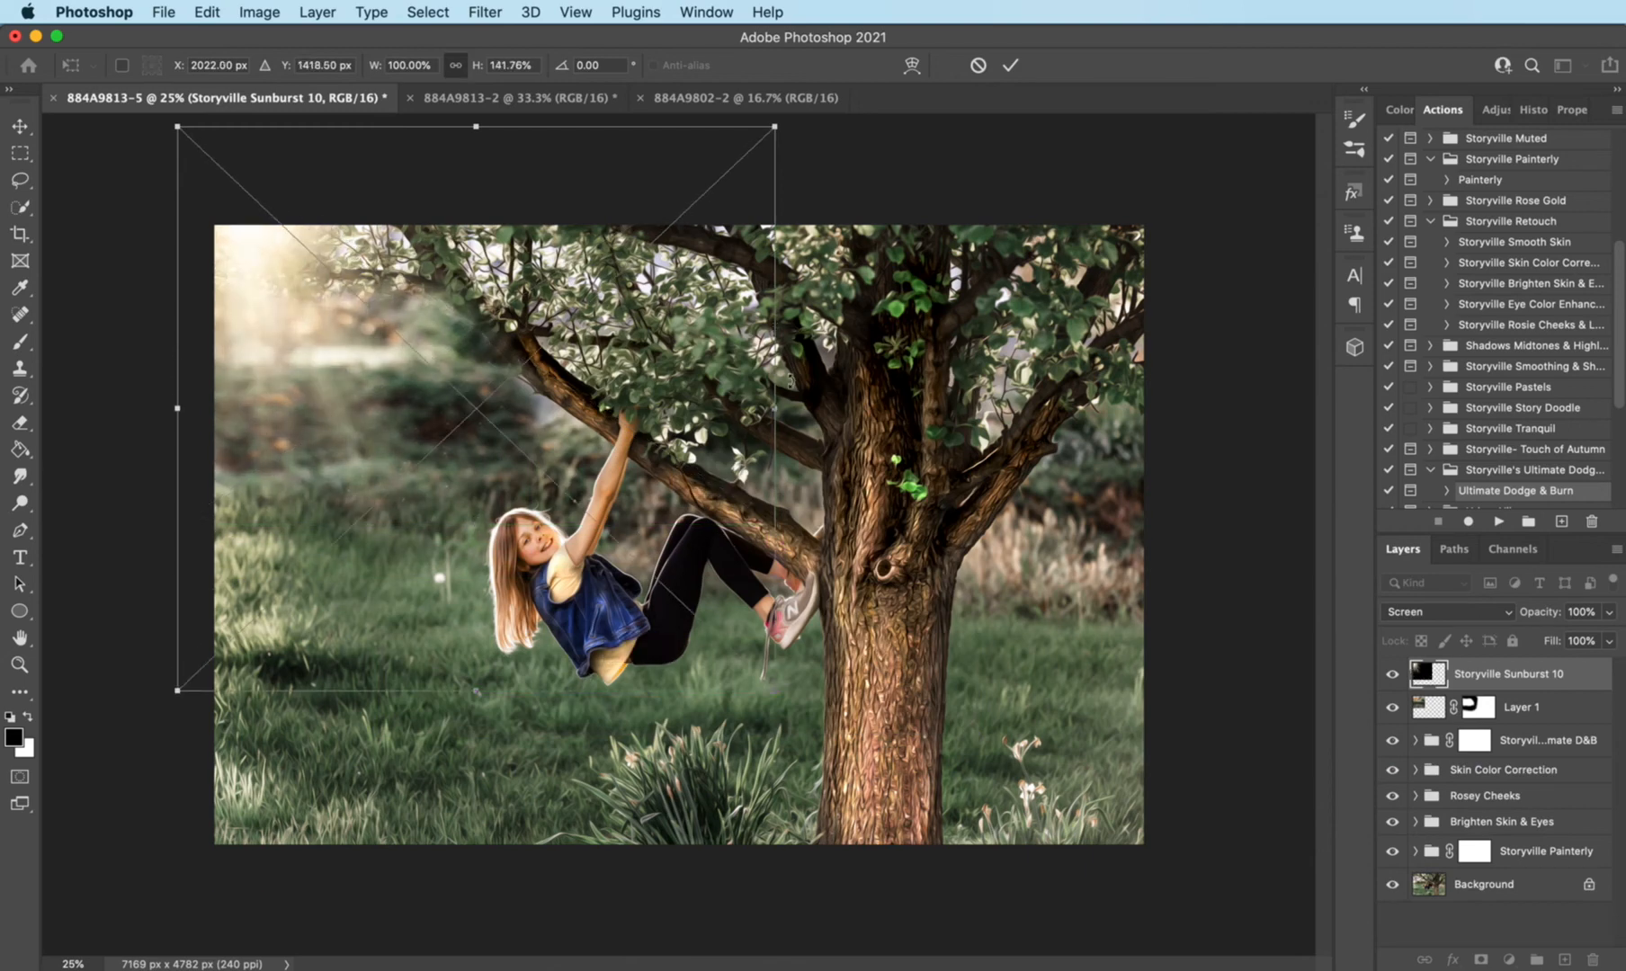
{"action": "left_click_drag", "start_coordinate": [775, 409], "coordinate": [952, 442]}
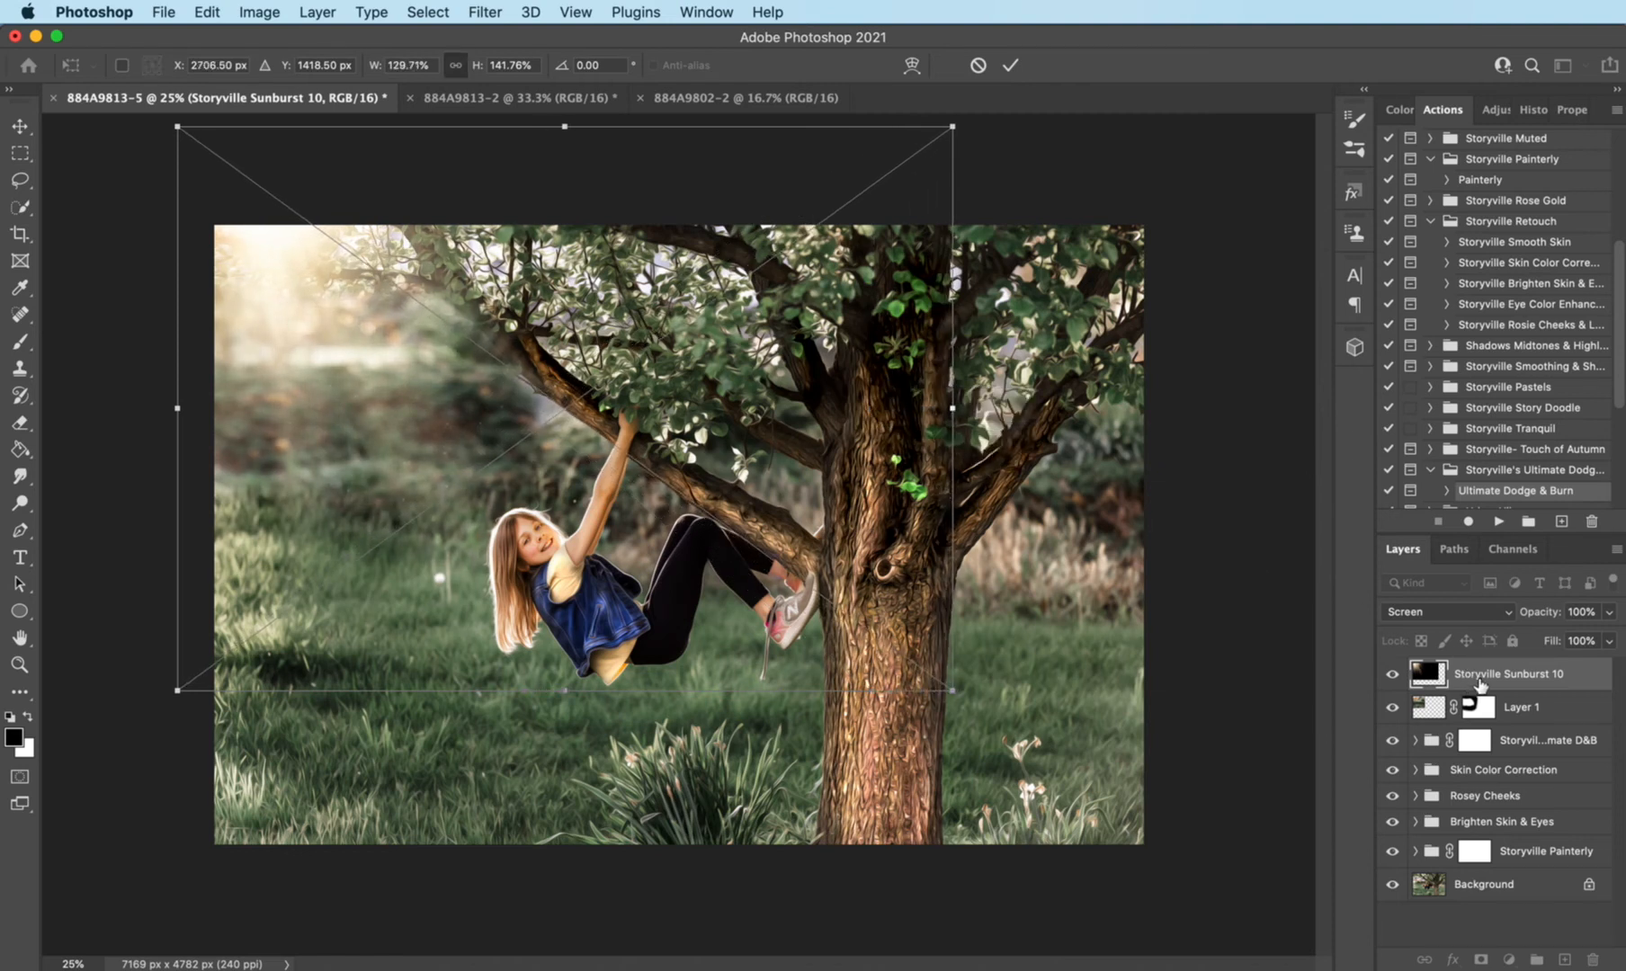
{"action": "key", "text": "Return"}
{"action": "key", "text": "b"}
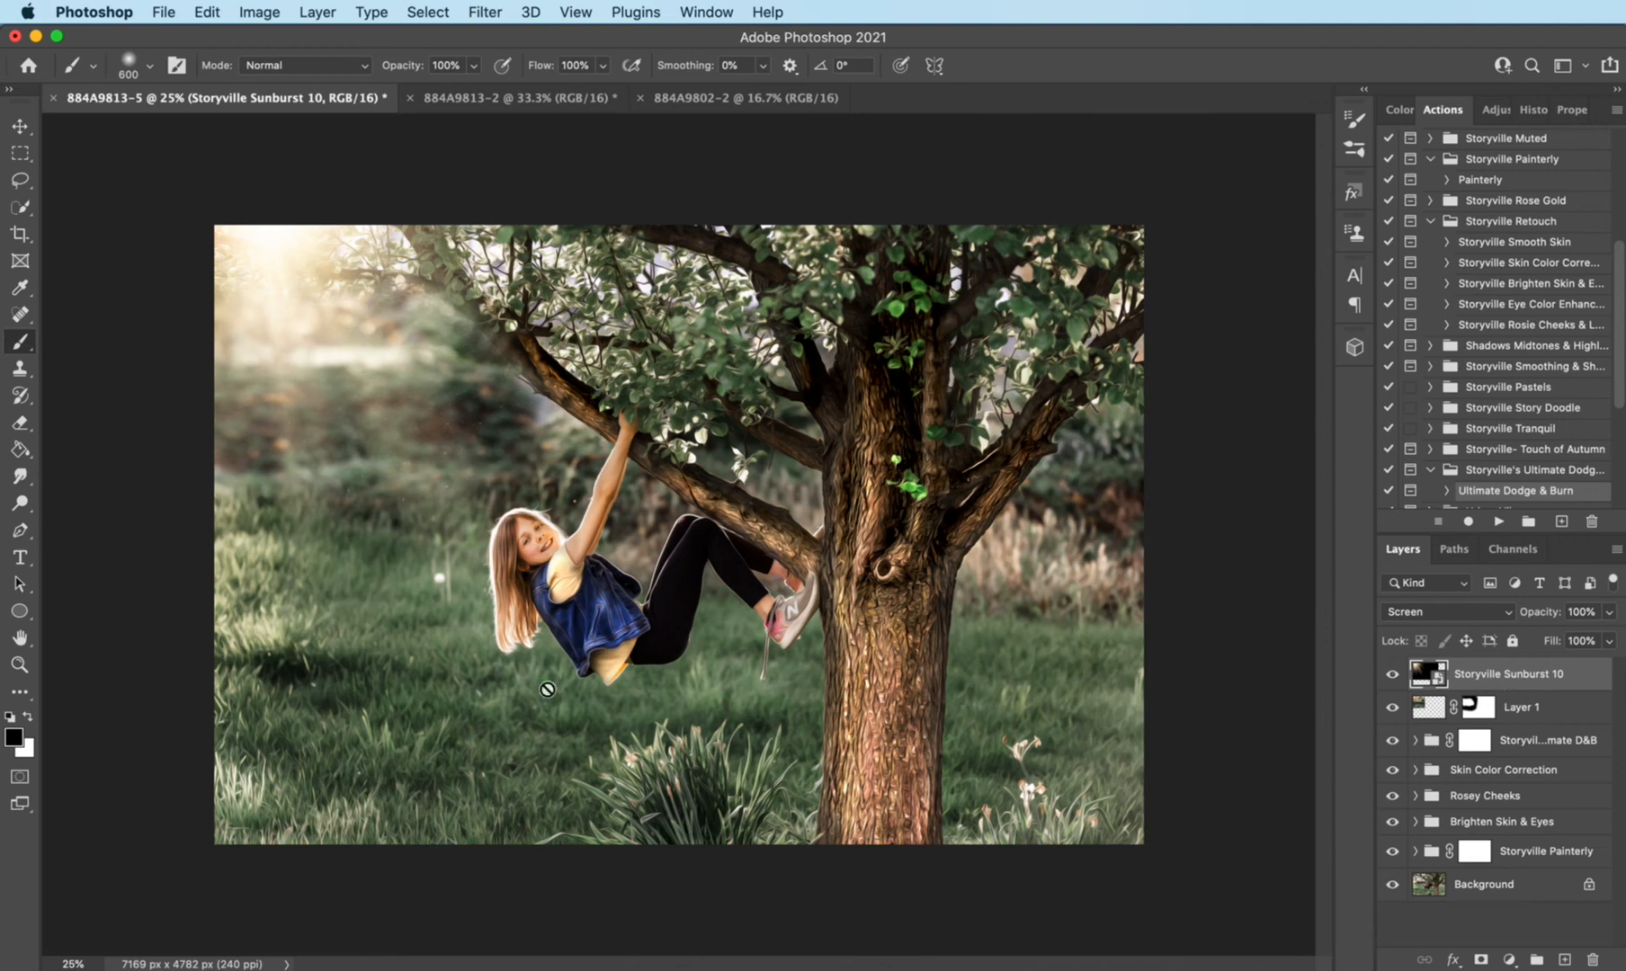
- Add a mask to the sunburst, paint black over the girl's face and arm, and compare the photo with and without the light
{"action": "left_click", "coordinate": [1482, 960]}
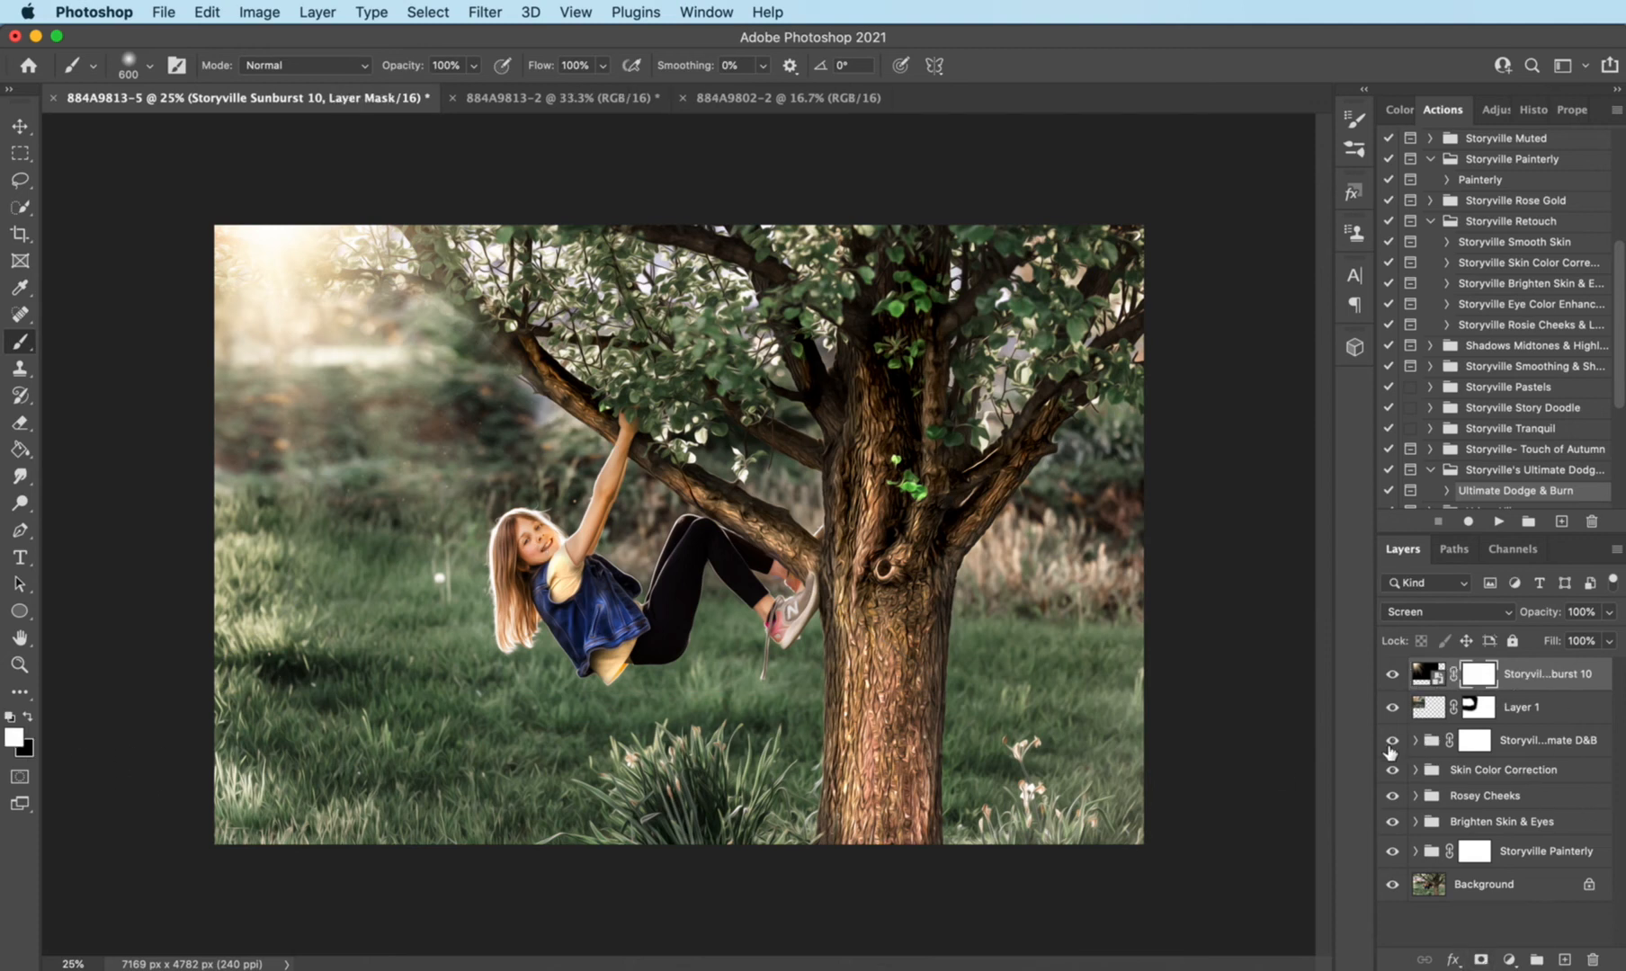
{"action": "key", "text": "x"}
{"action": "left_click_drag", "start_coordinate": [553, 564], "coordinate": [620, 449]}
{"action": "left_click", "coordinate": [1392, 676]}
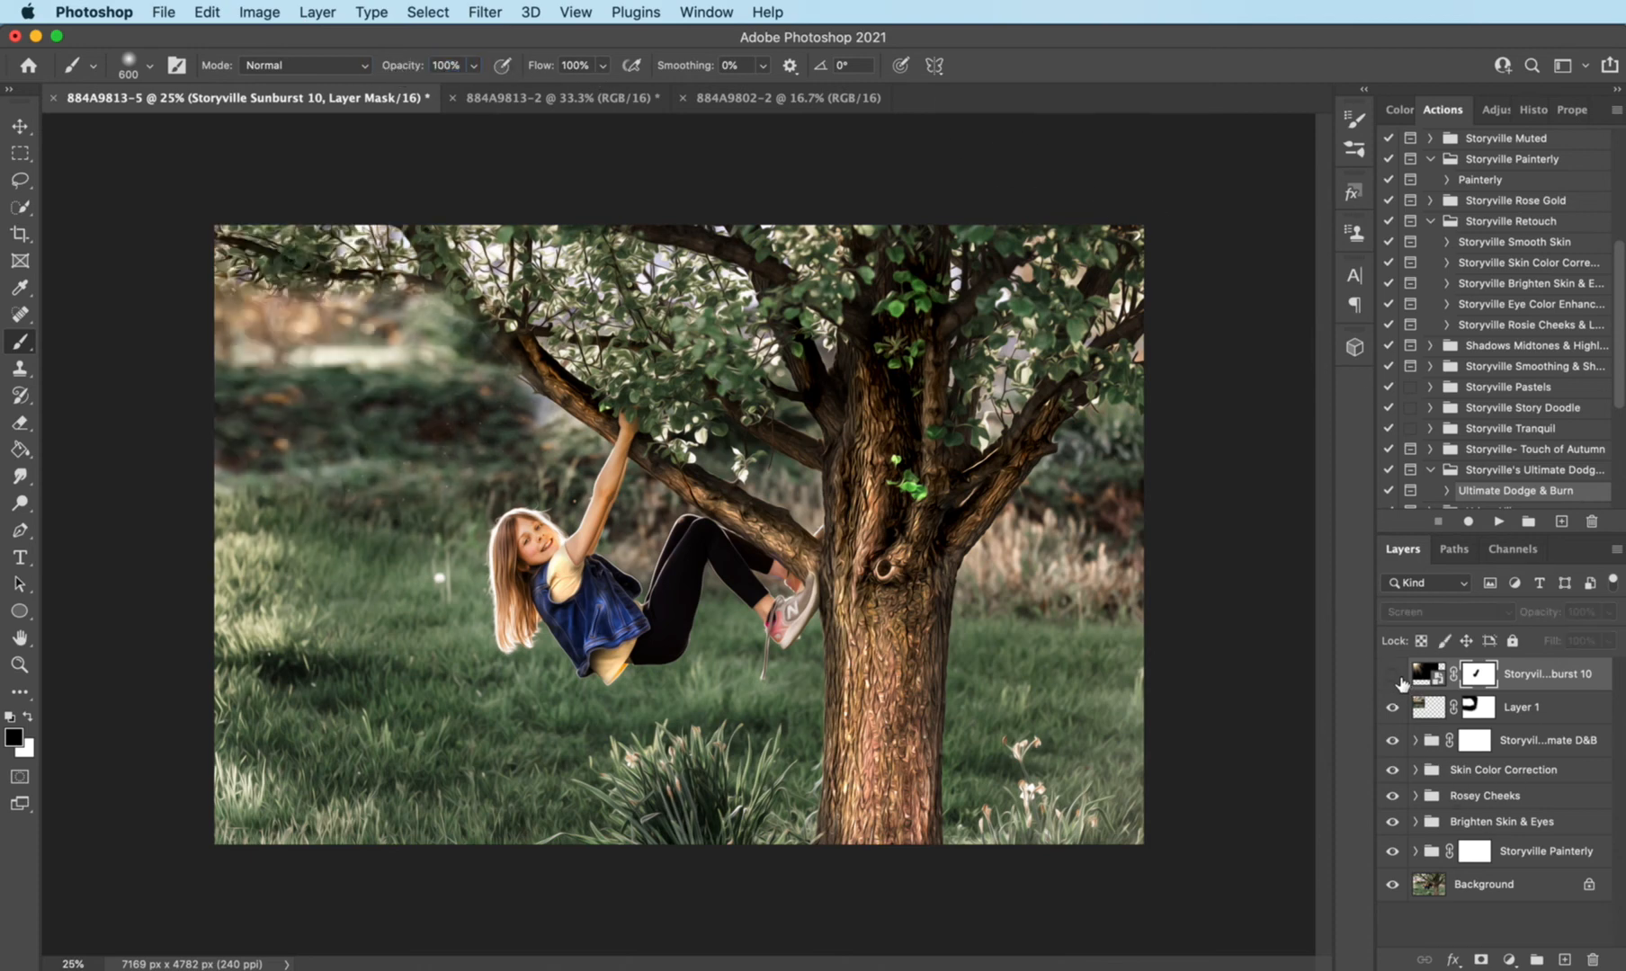
{"action": "left_click", "coordinate": [1392, 677]}
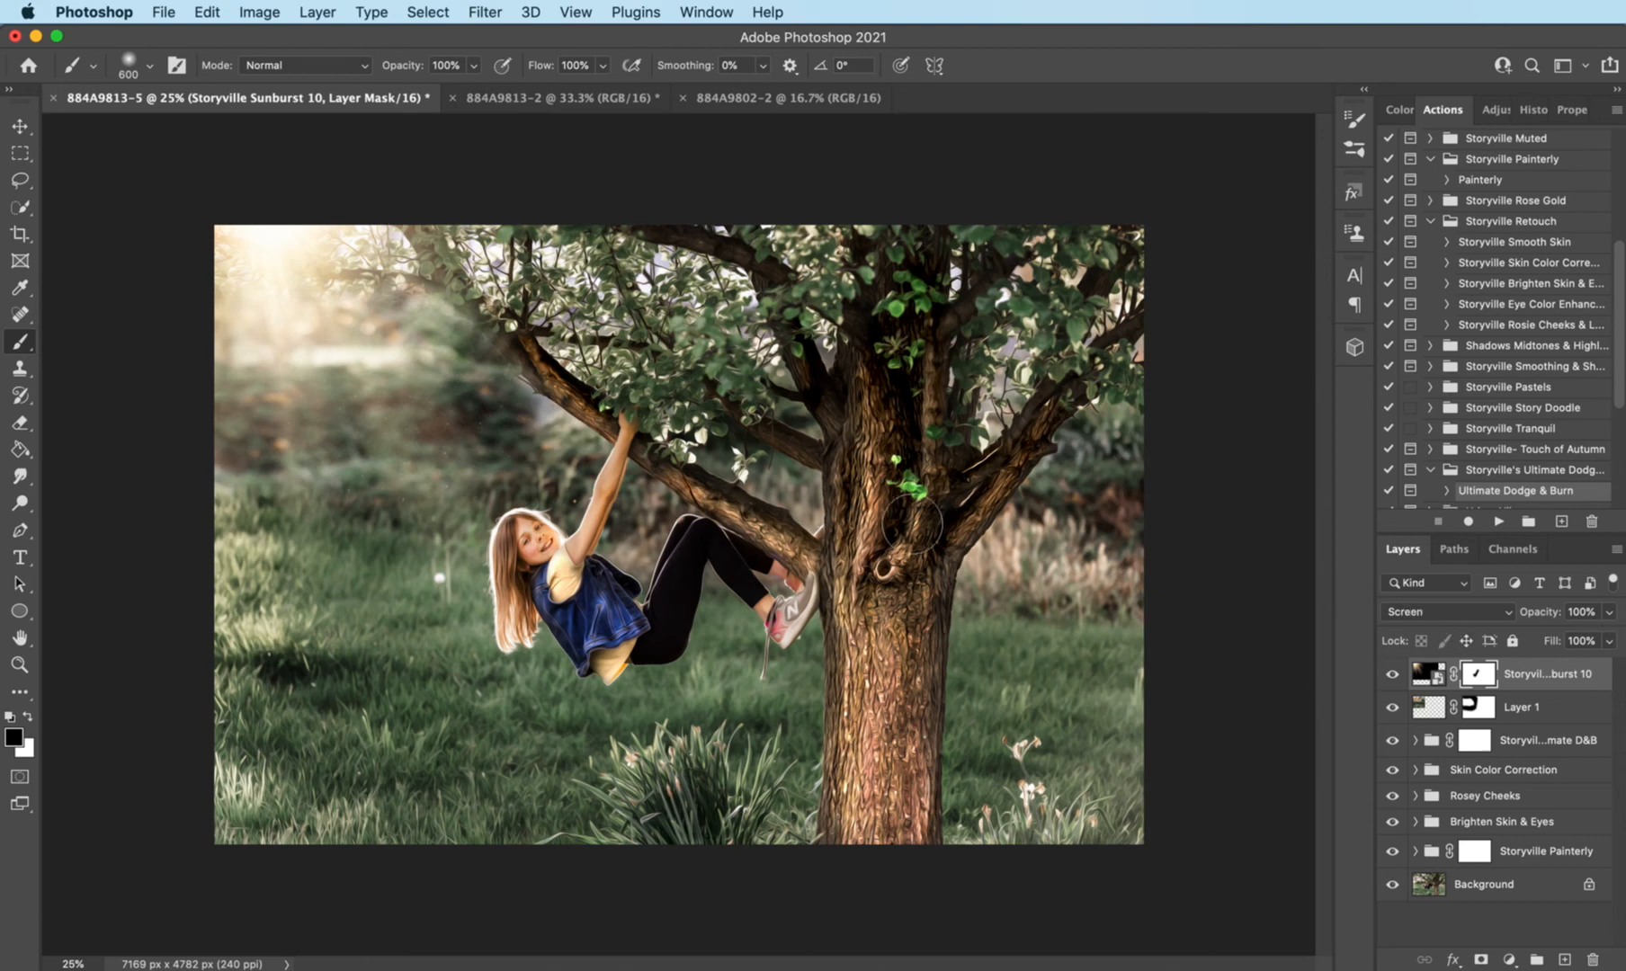
- Select the whole photo and scale the selection proportionally to 90.20%, placing it along the photo's bottom edge to exclude mainly its top and right edges
{"action": "key", "text": "super+a"}
{"action": "left_click", "coordinate": [428, 12]}
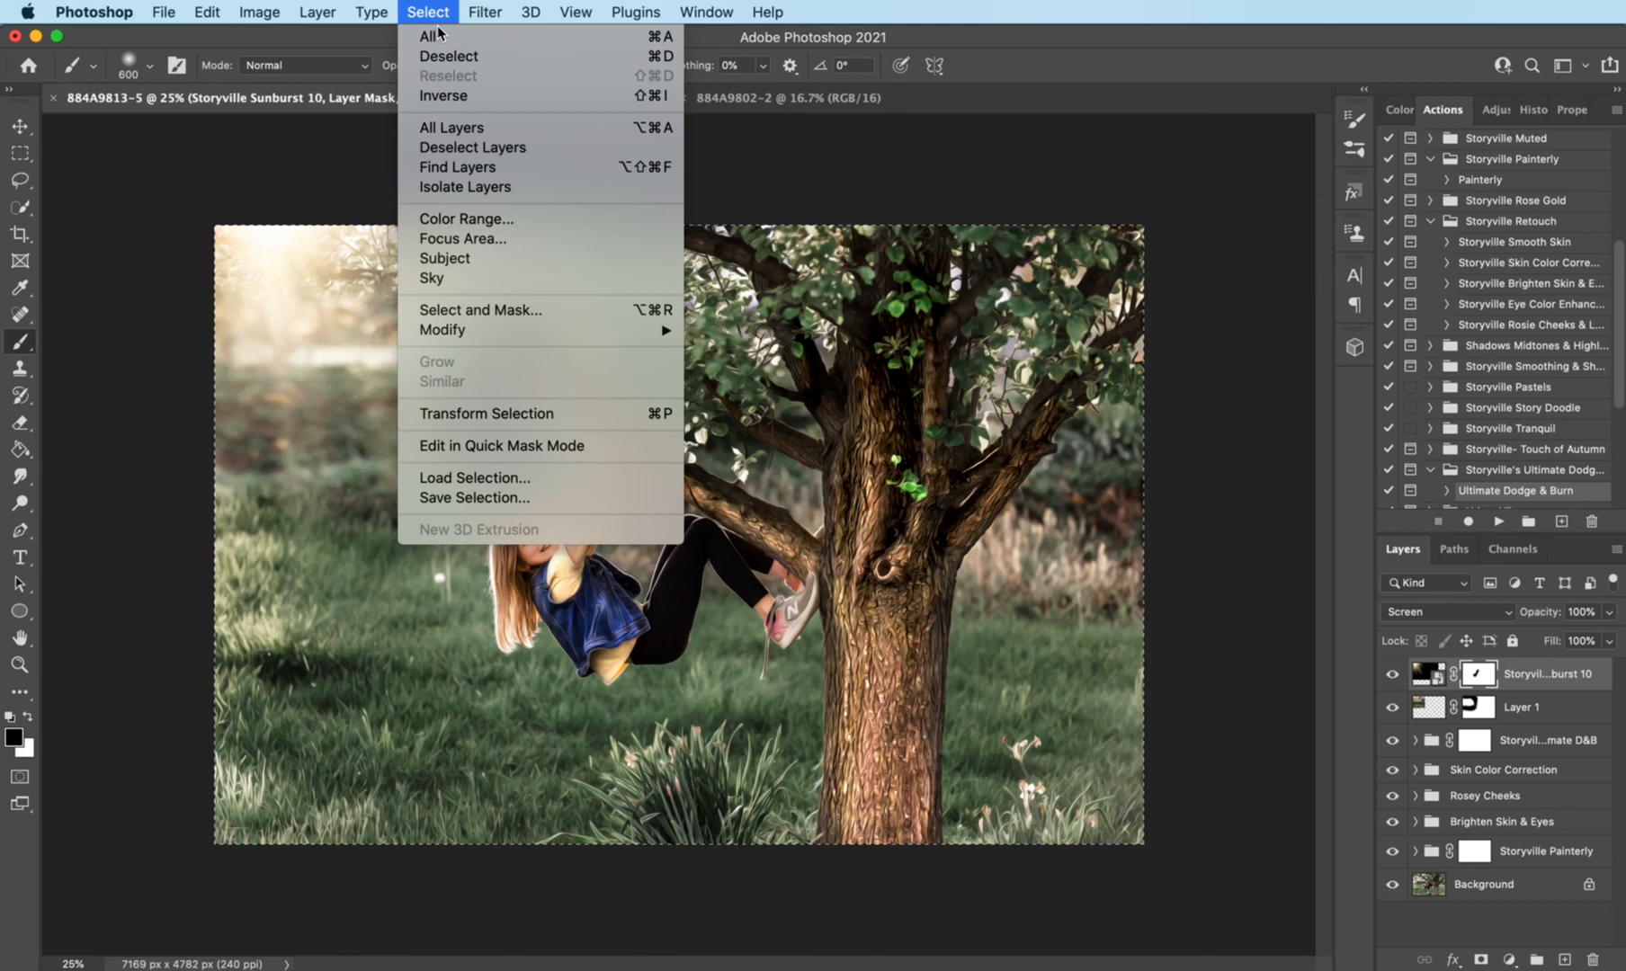
{"action": "left_click", "coordinate": [499, 418]}
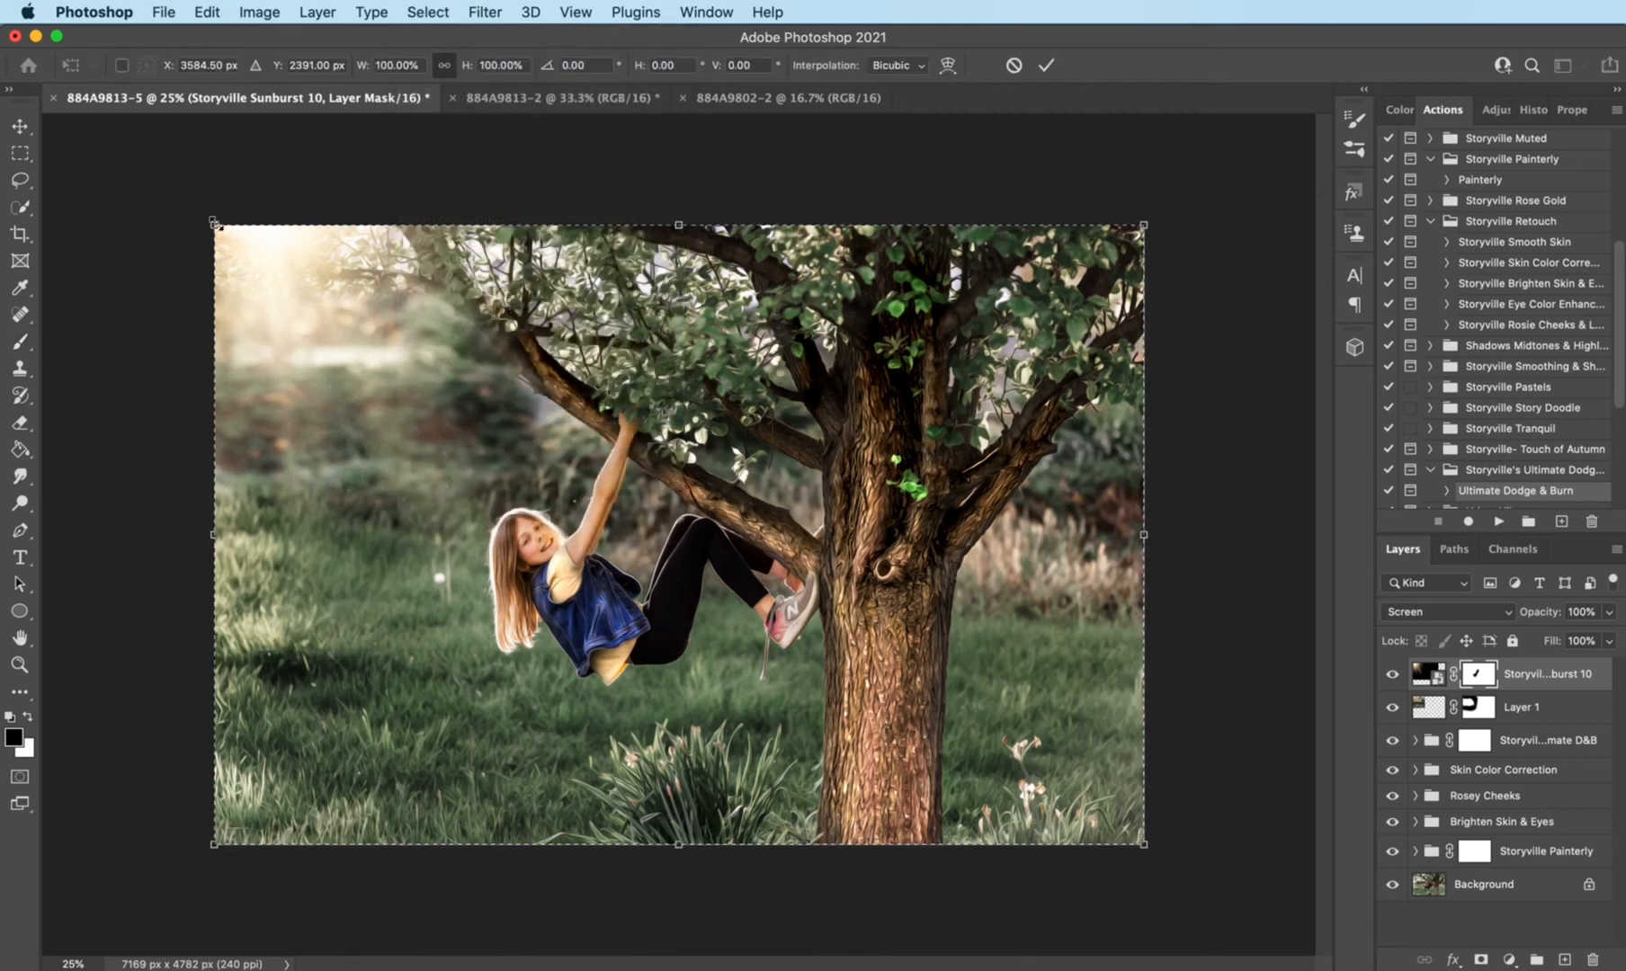
{"action": "left_click_drag", "start_coordinate": [216, 229], "coordinate": [305, 286]}
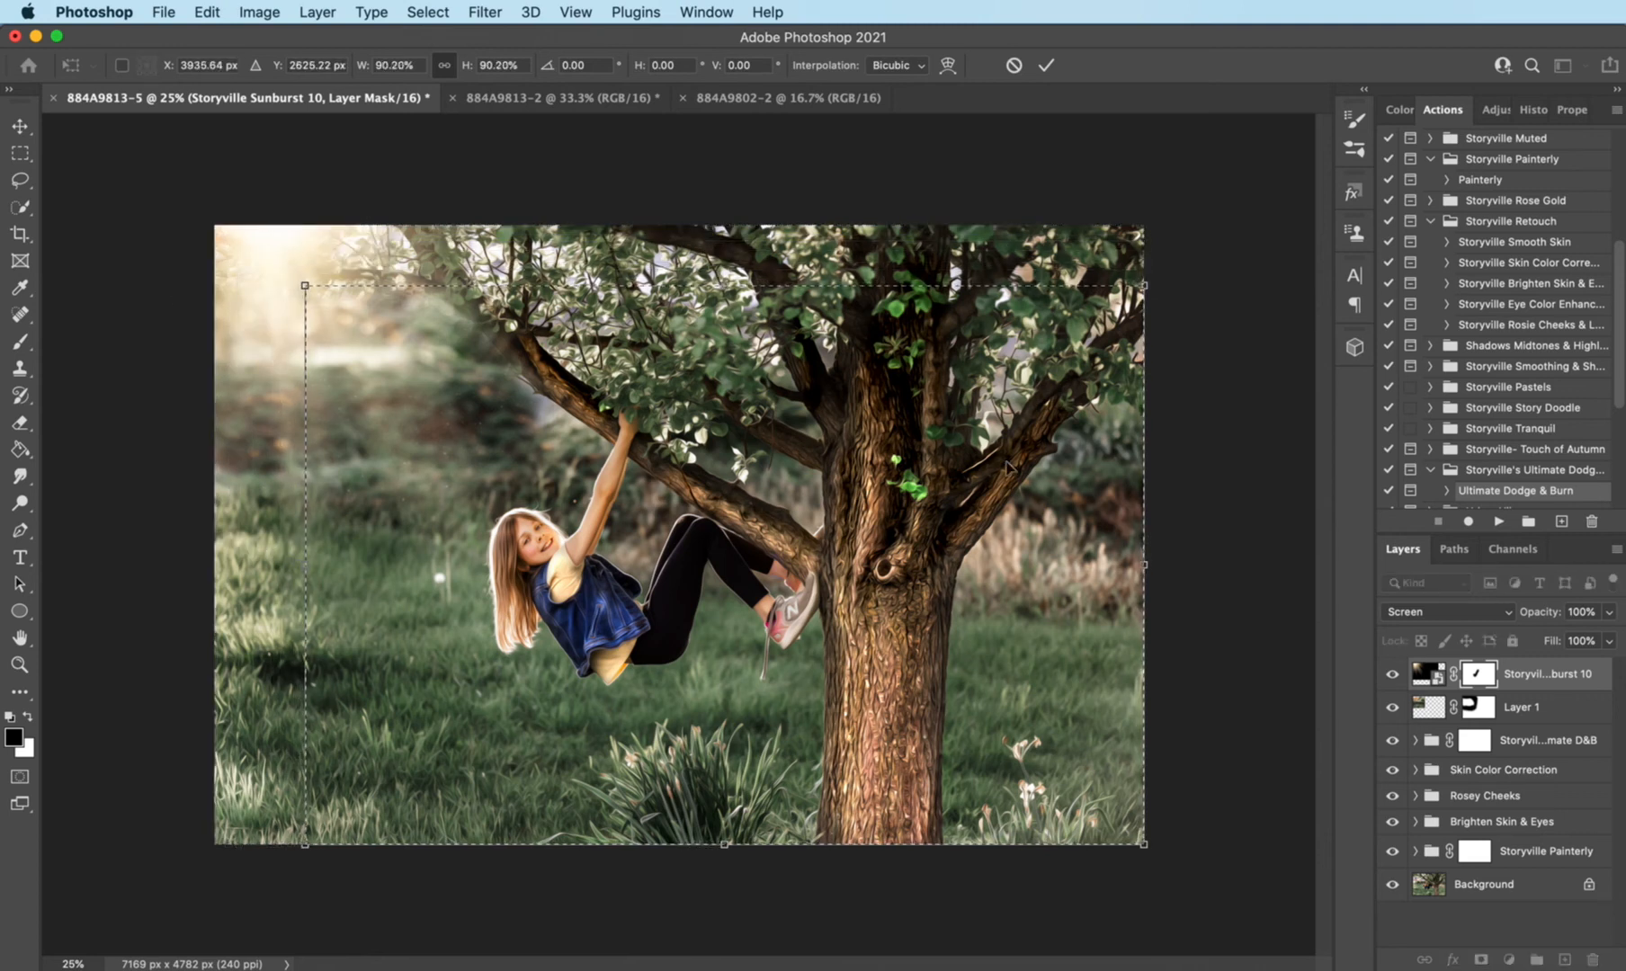
{"action": "left_click_drag", "start_coordinate": [1032, 494], "coordinate": [985, 497]}
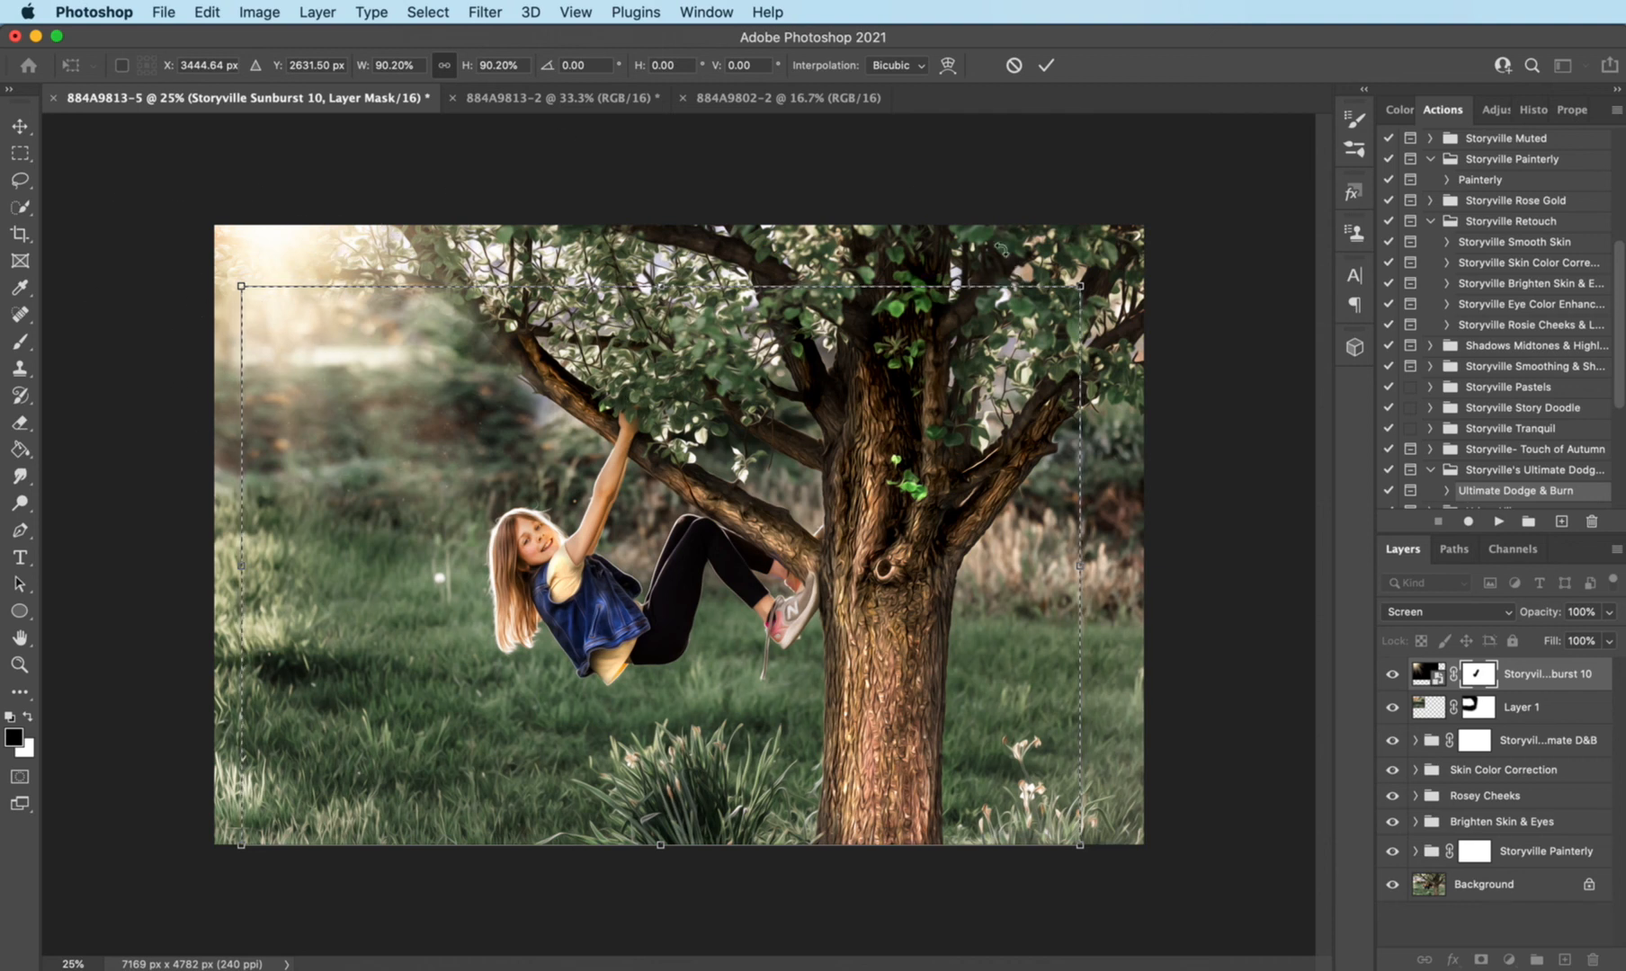
{"action": "left_click_drag", "start_coordinate": [949, 483], "coordinate": [928, 496]}
{"action": "left_click", "coordinate": [1046, 65]}
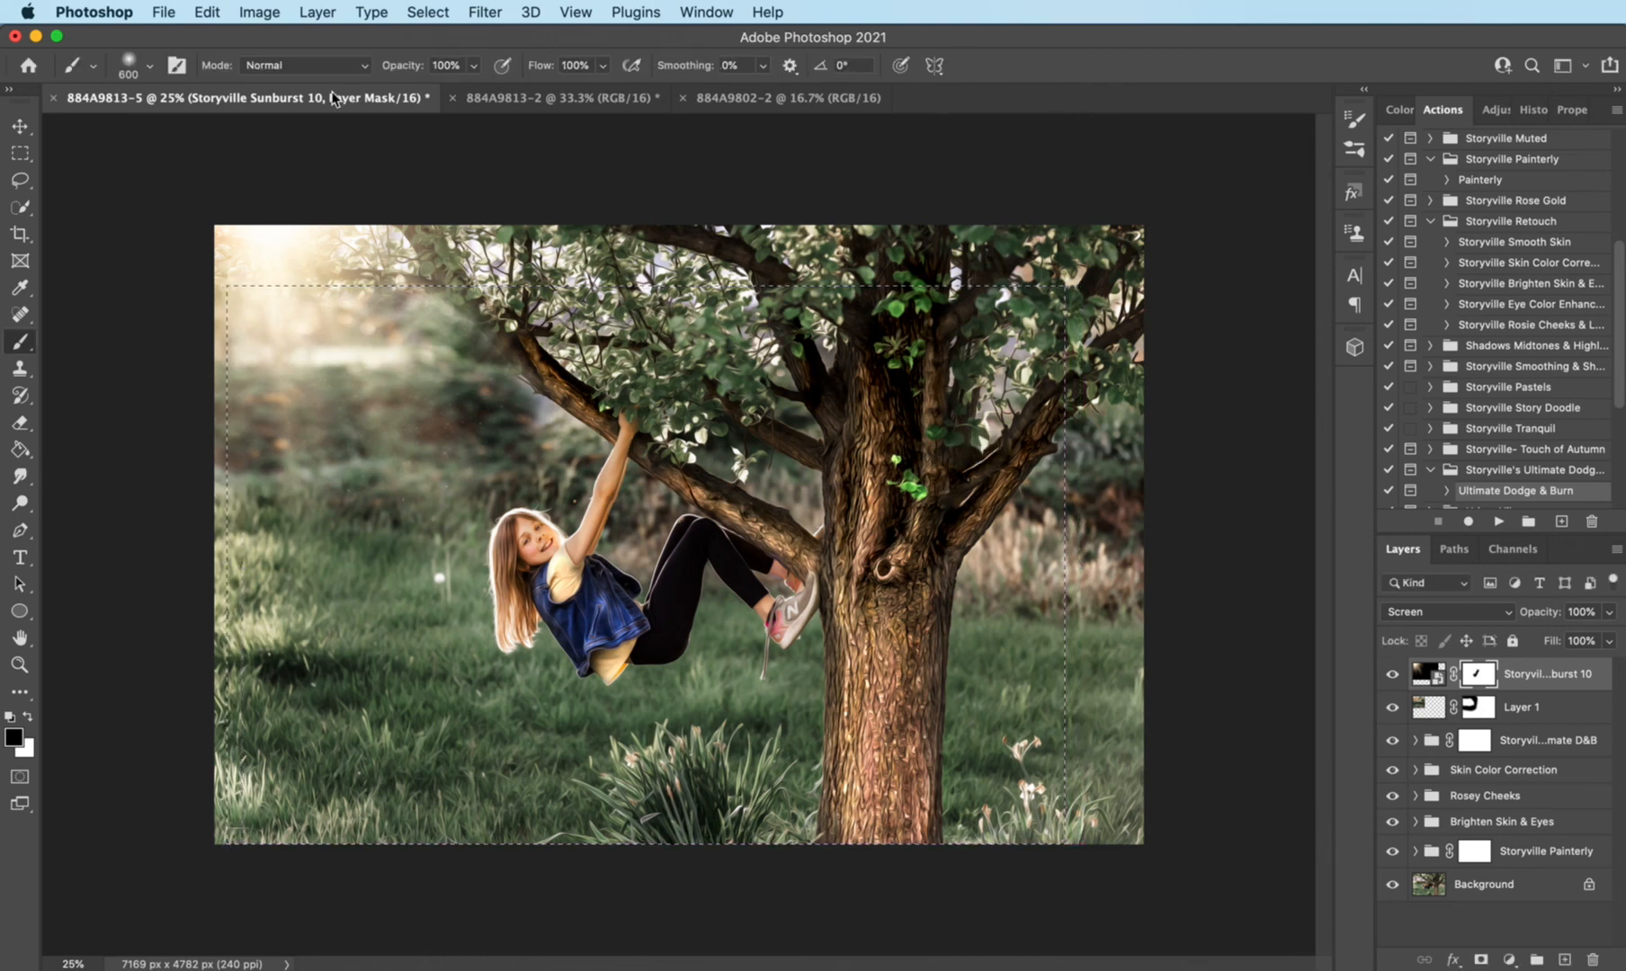
- Crop the photo to the selected area and deselect it
{"action": "left_click", "coordinate": [259, 12]}
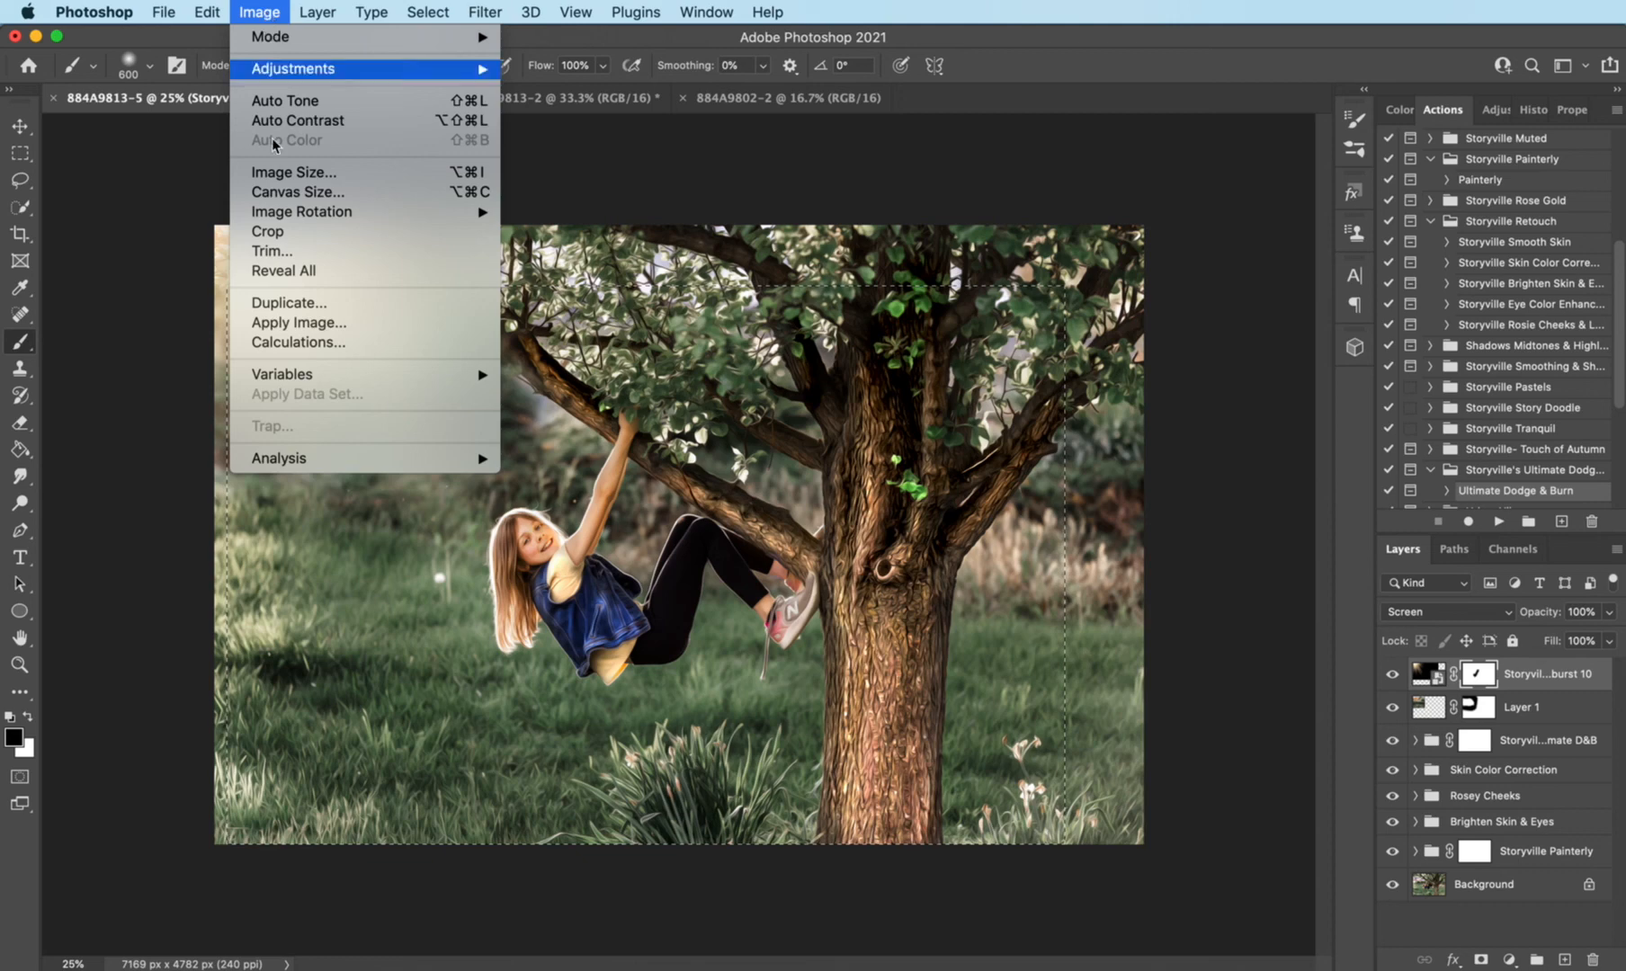
{"action": "left_click", "coordinate": [347, 232]}
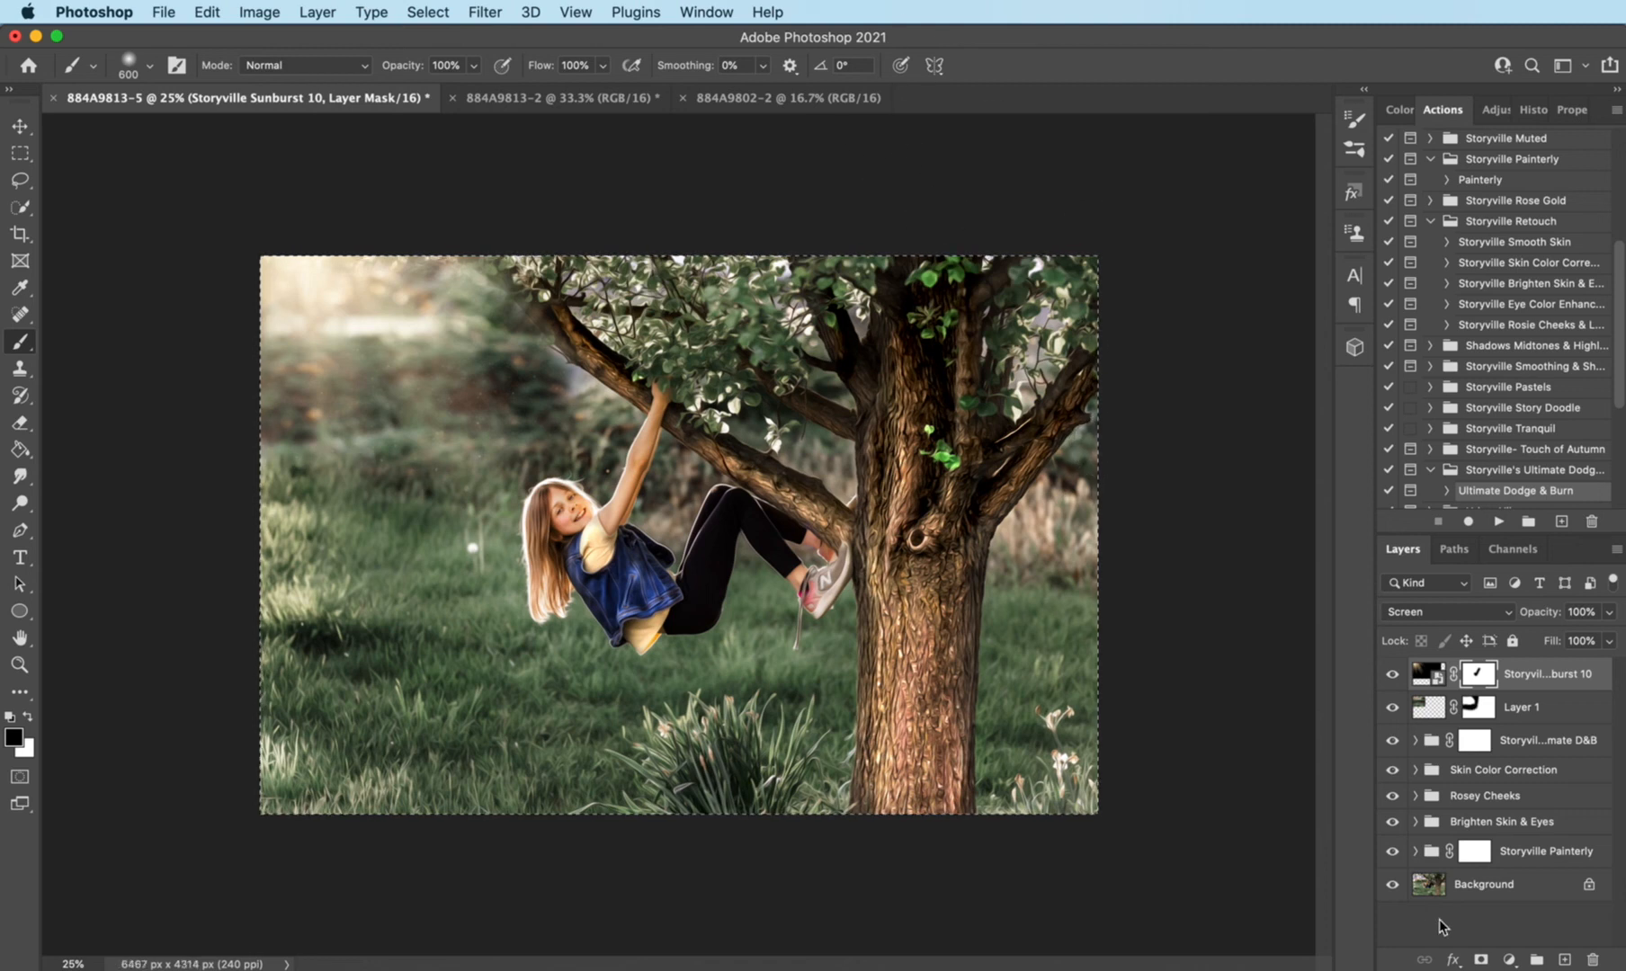
{"action": "key", "text": "super+d"}
- Add a new layer and paint white particles over the grass and sunlit background with the Storyville Floating Particles brush at size 800
{"action": "left_click", "coordinate": [1565, 959]}
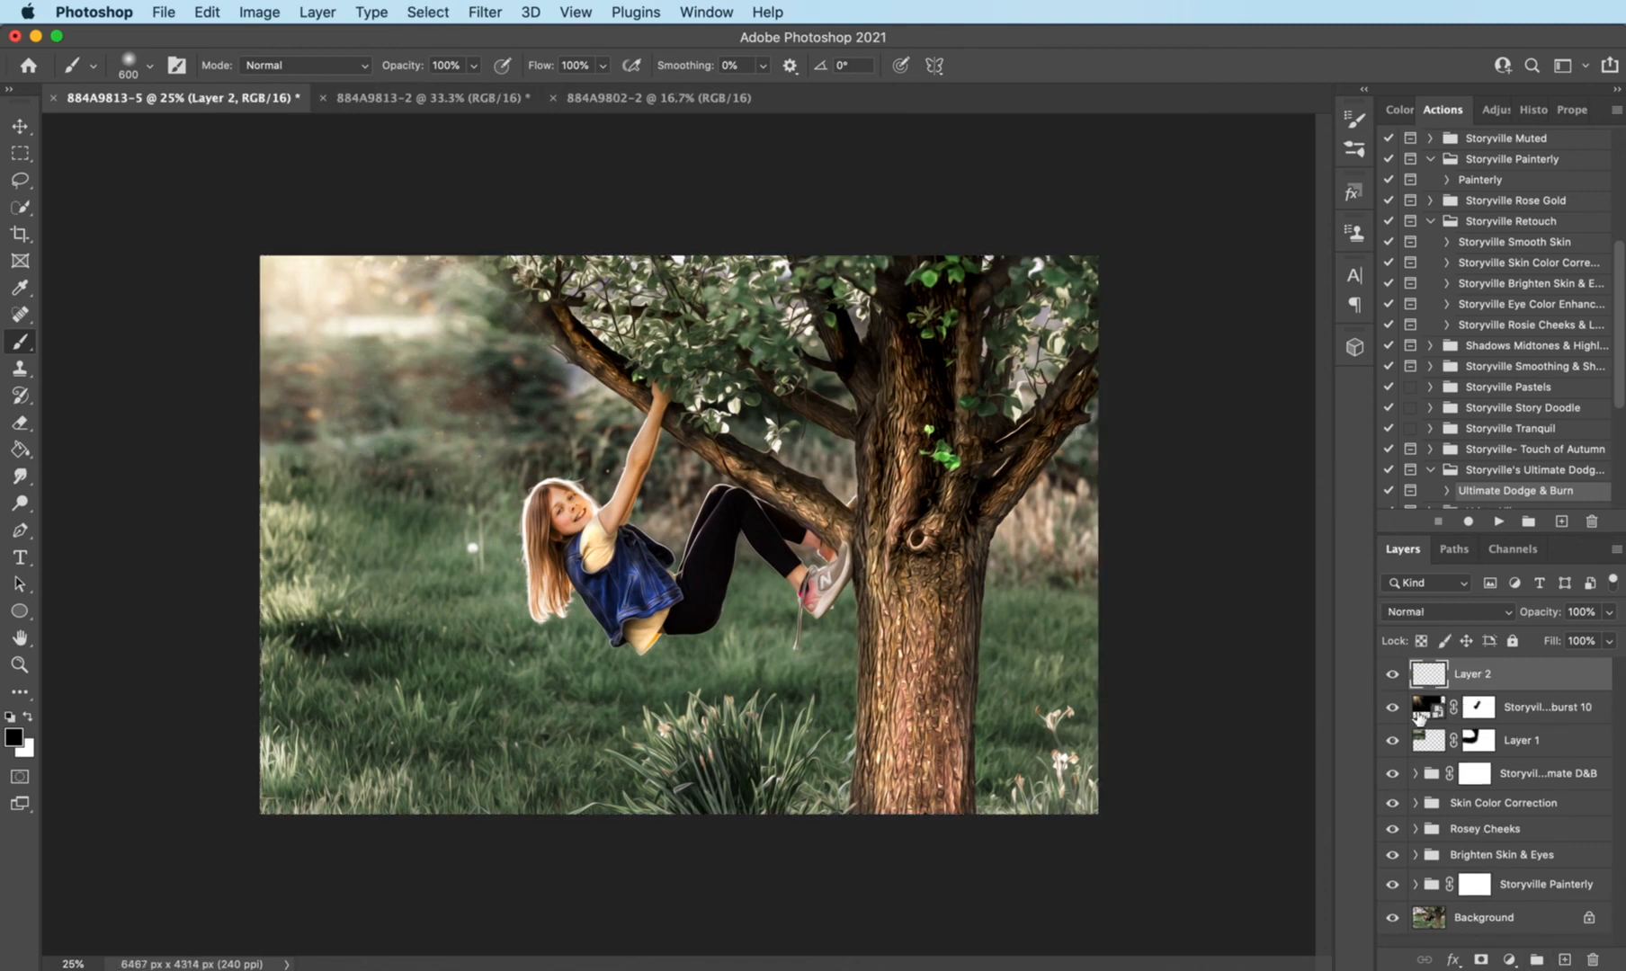
{"action": "left_click", "coordinate": [149, 65]}
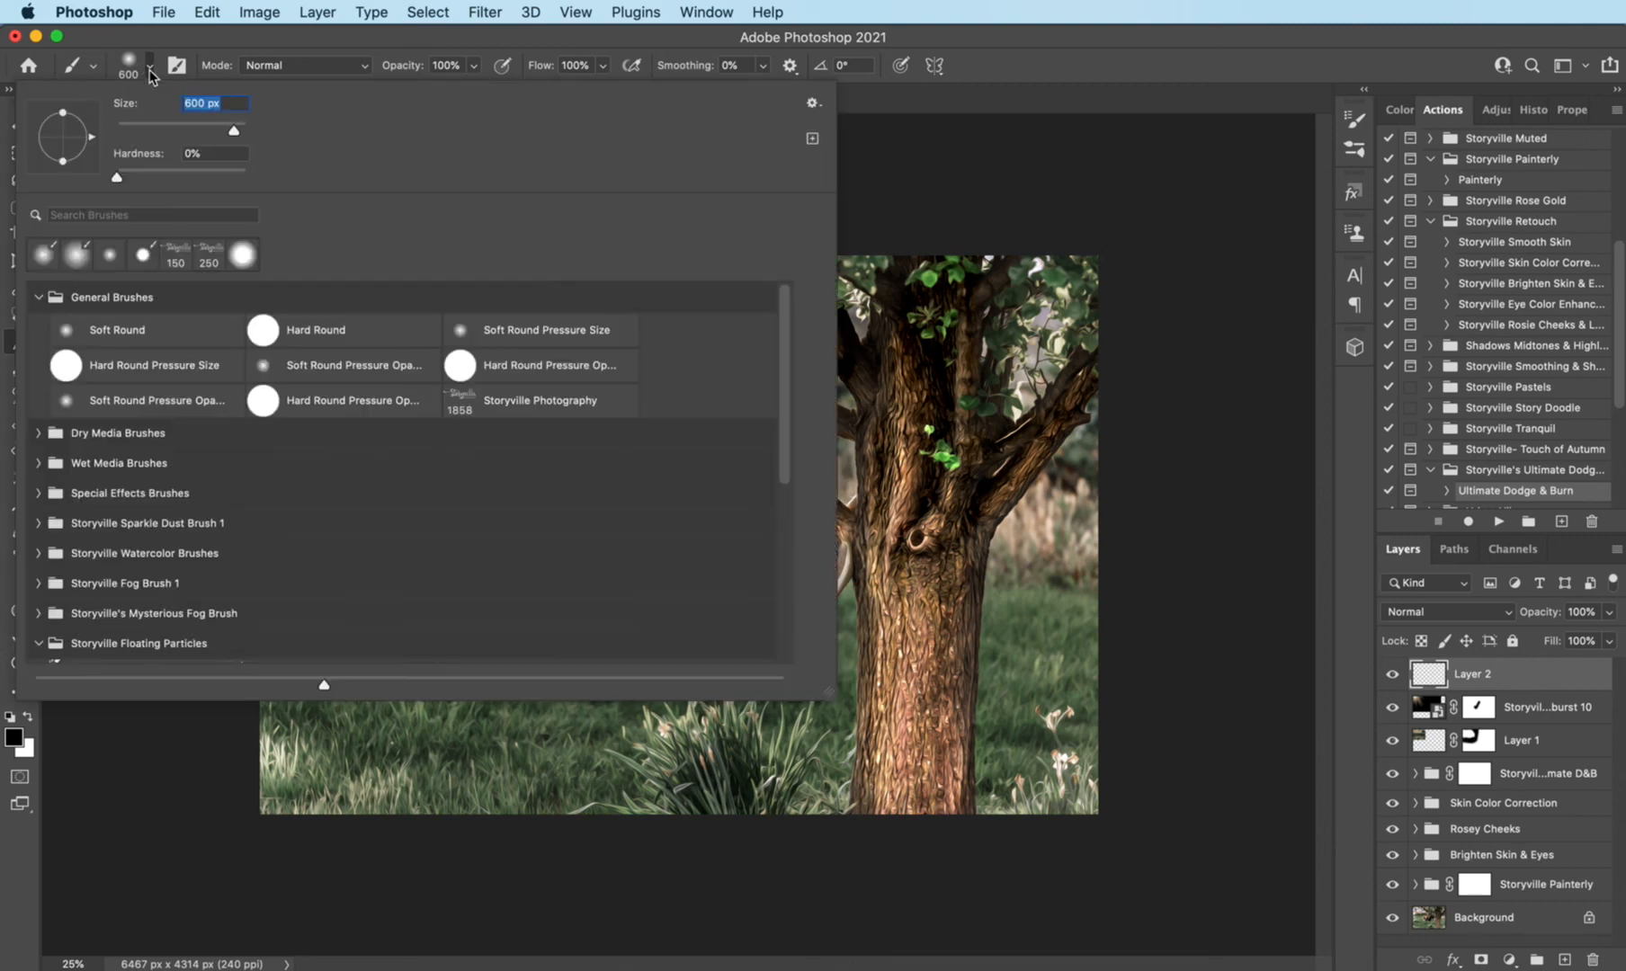
{"action": "left_click_drag", "start_coordinate": [783, 397], "coordinate": [783, 429]}
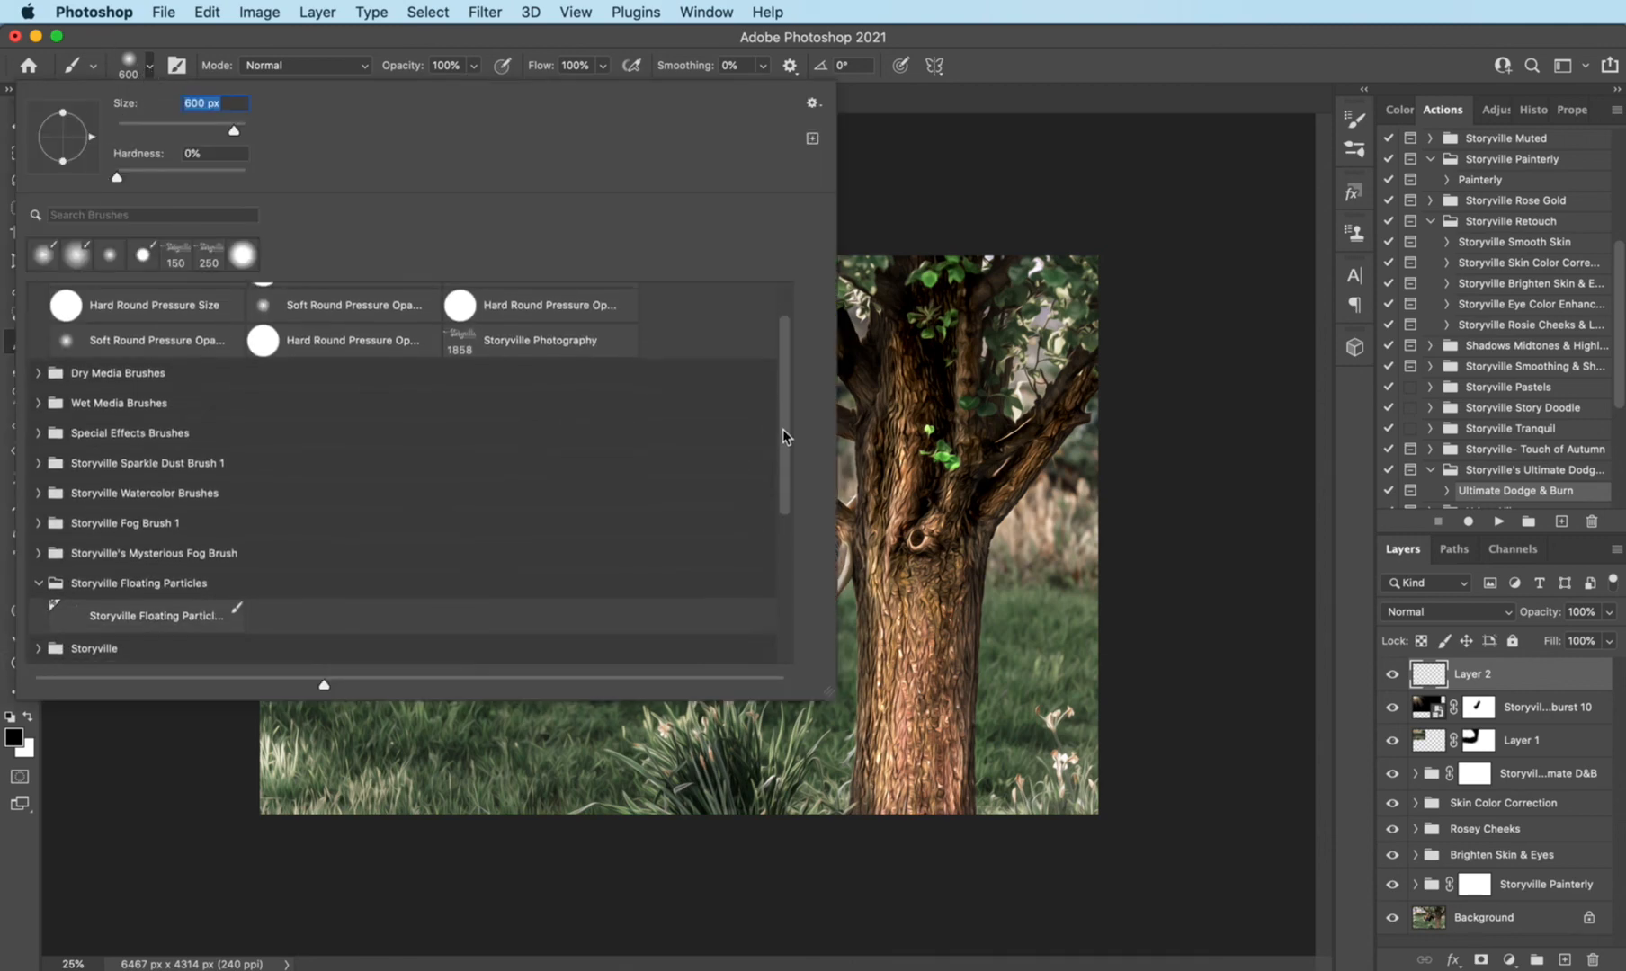
{"action": "left_click", "coordinate": [178, 615]}
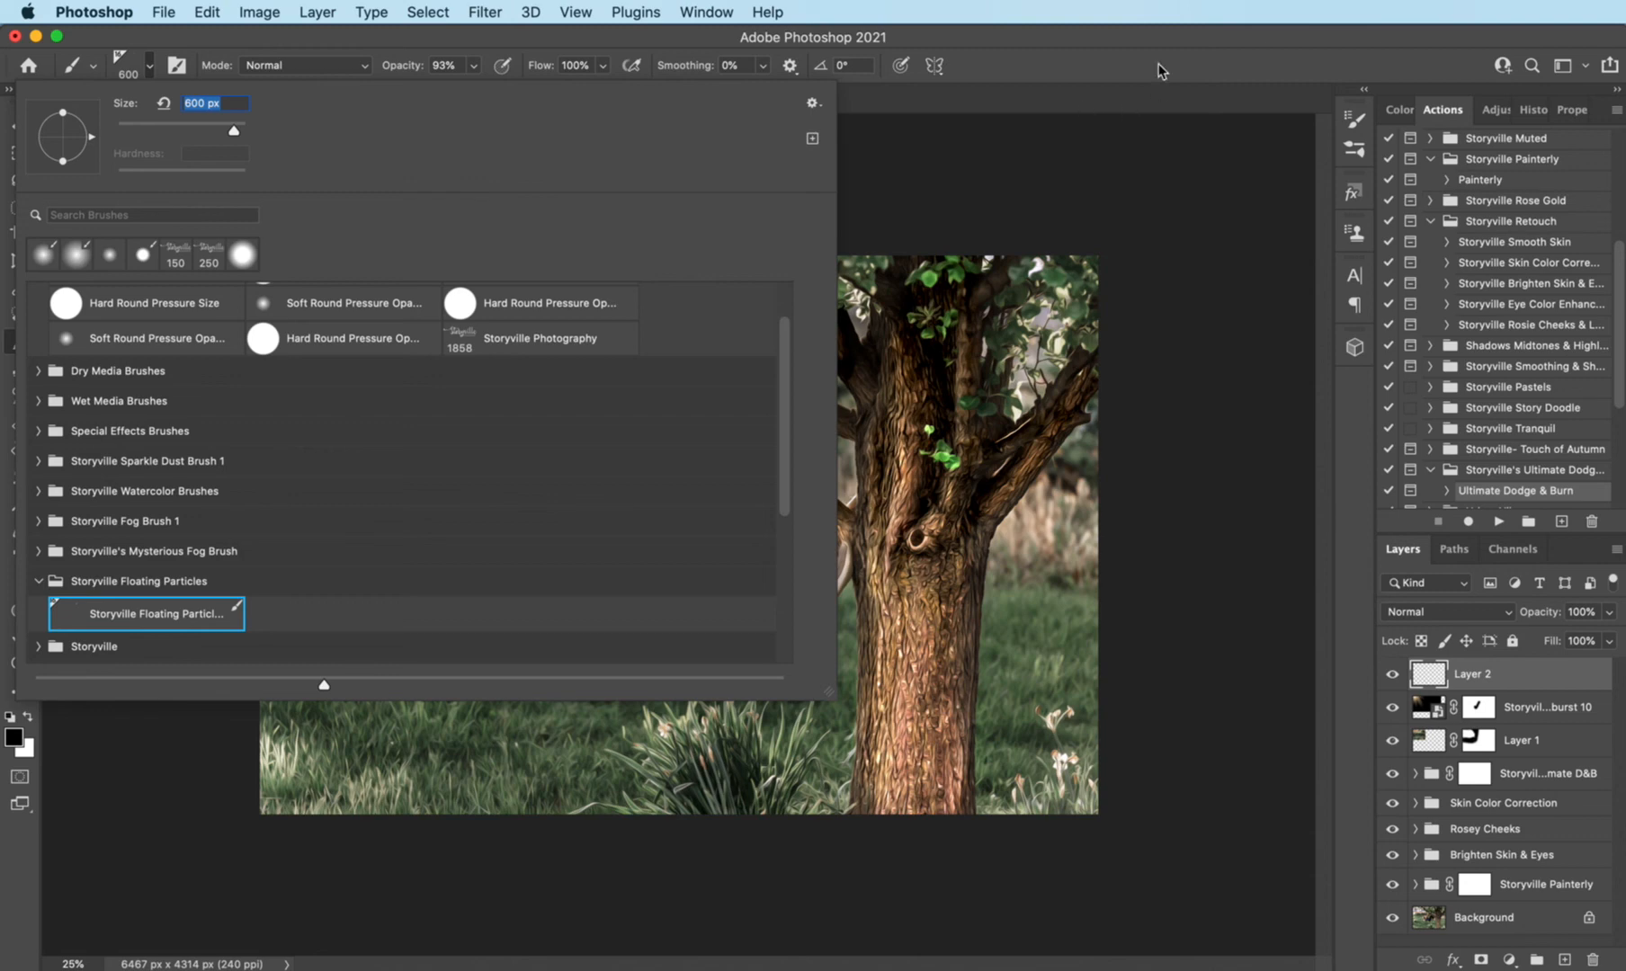
{"action": "left_click", "coordinate": [1166, 32]}
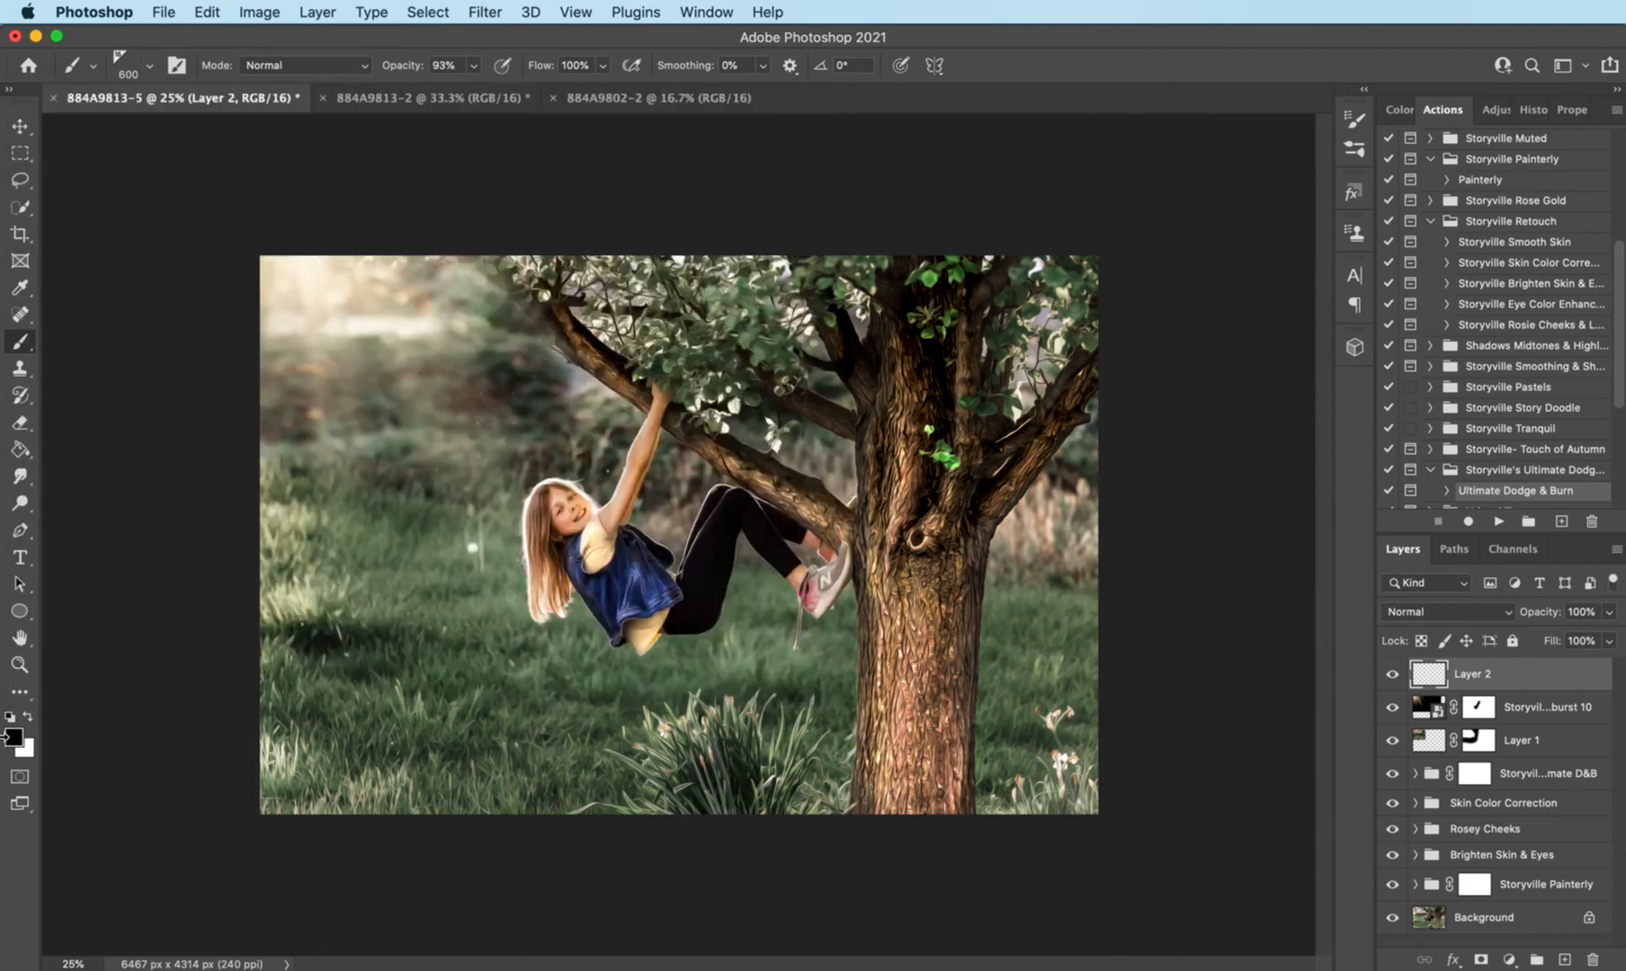
{"action": "left_click", "coordinate": [28, 717]}
{"action": "key", "text": "super+equal"}
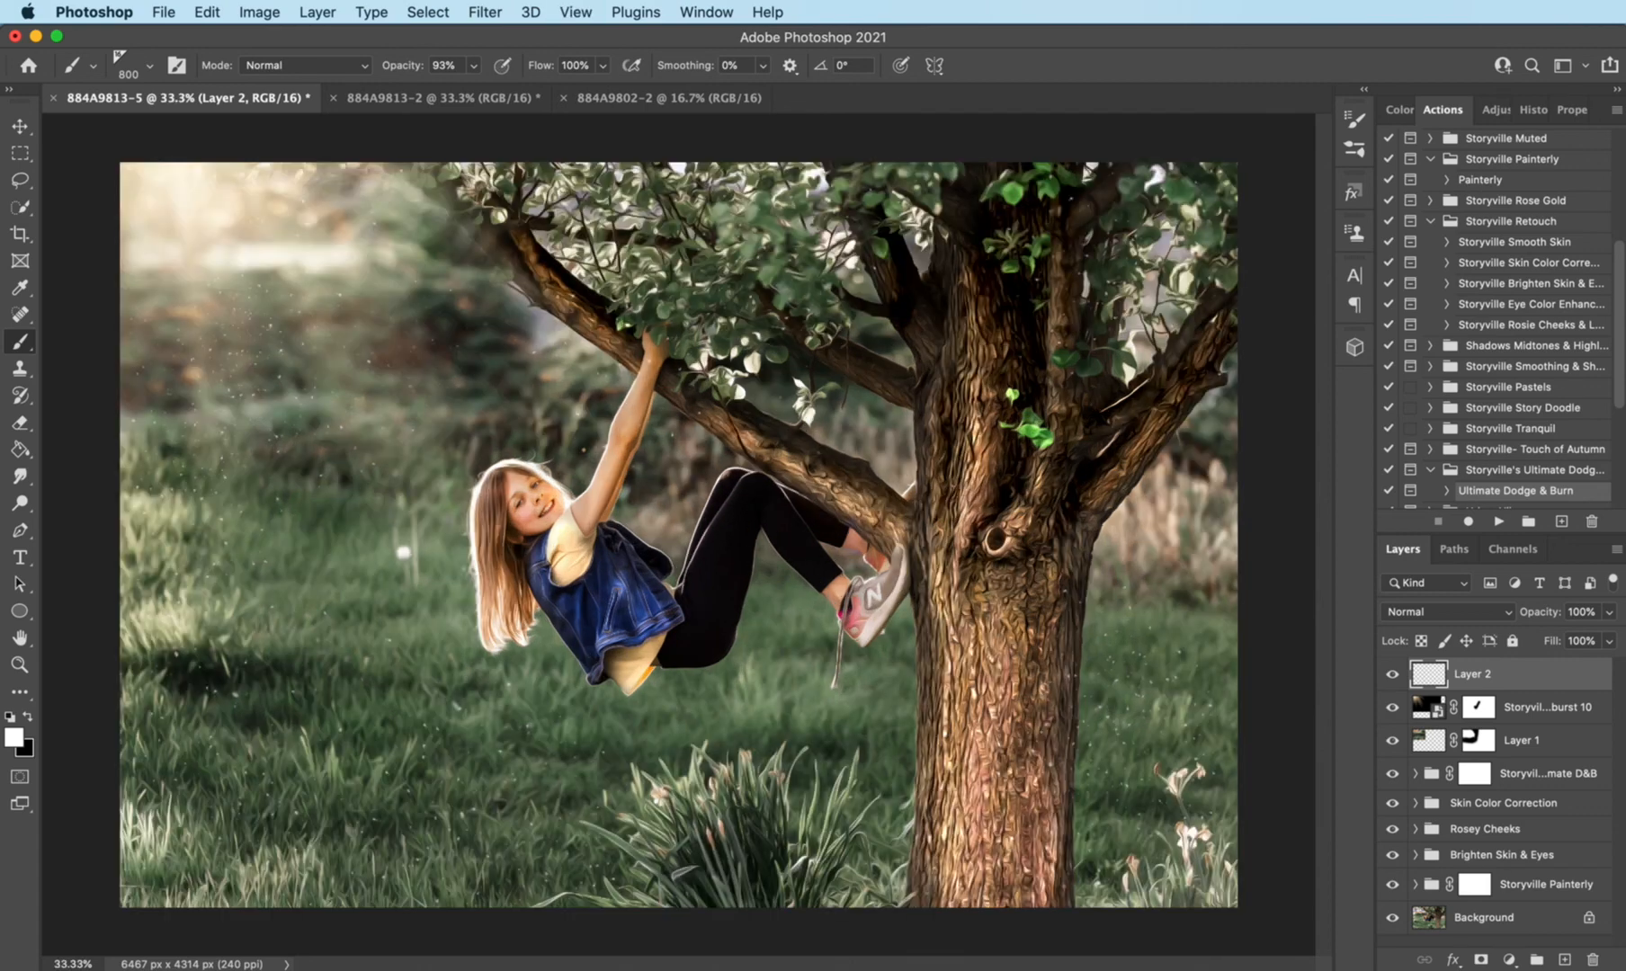
- Compare the edited photo with the unedited 884A9813-2 document and return to 884A9813-5
{"action": "left_click", "coordinate": [441, 95]}
{"action": "key", "text": "super+minus"}
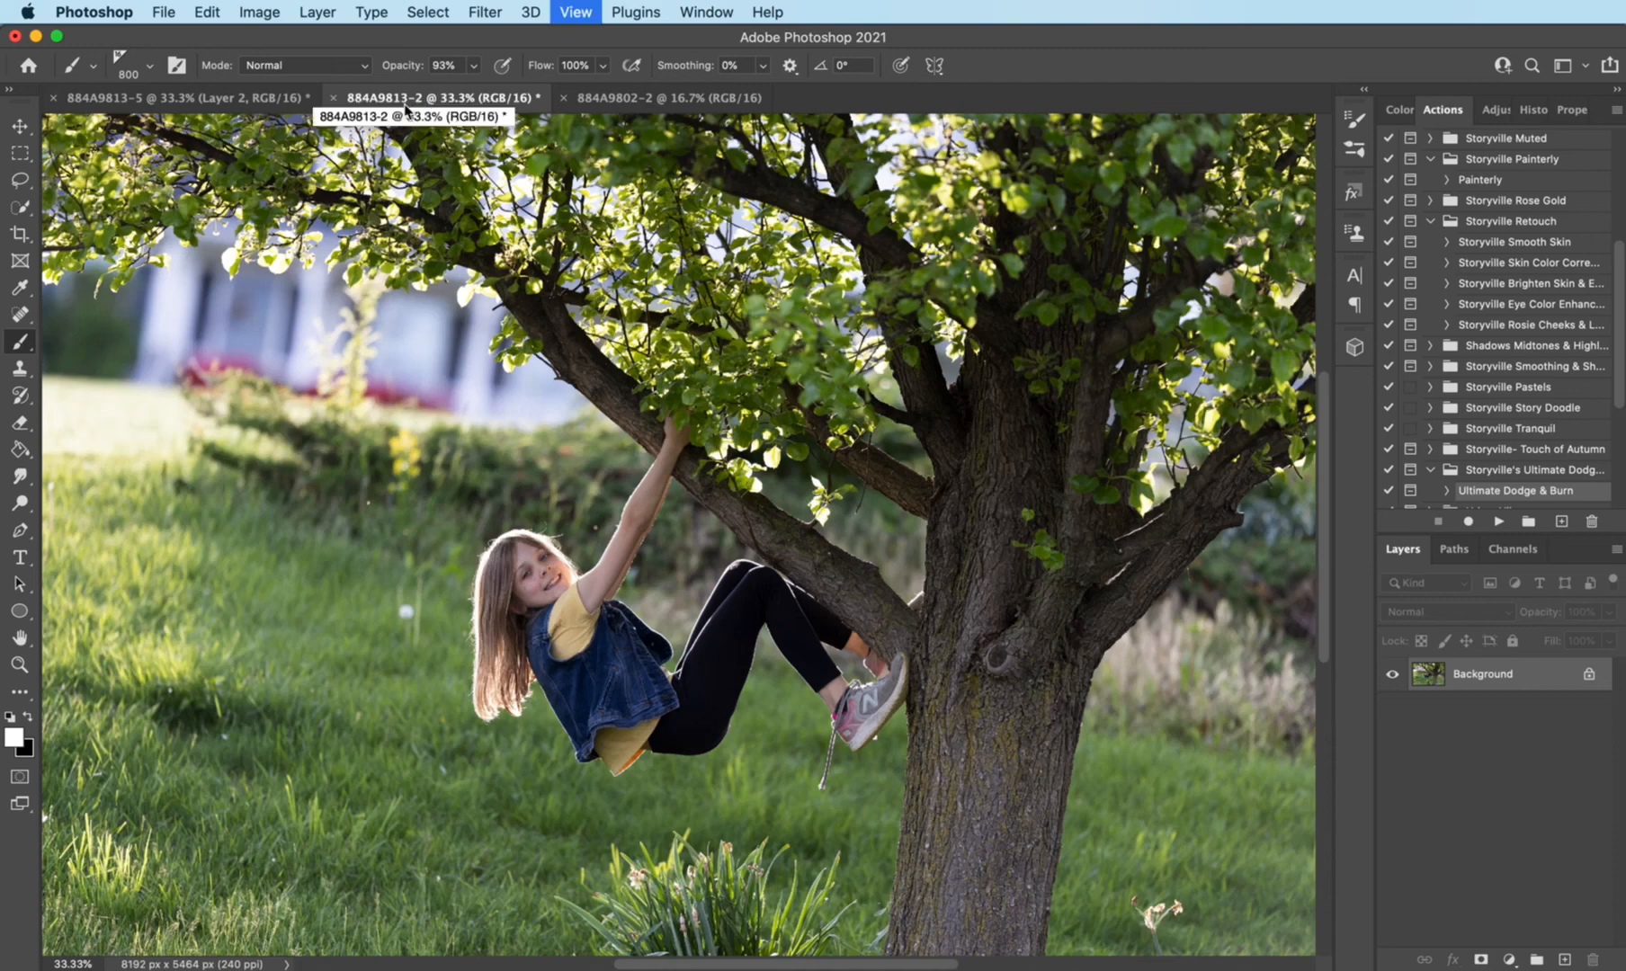
{"action": "left_click", "coordinate": [239, 105]}
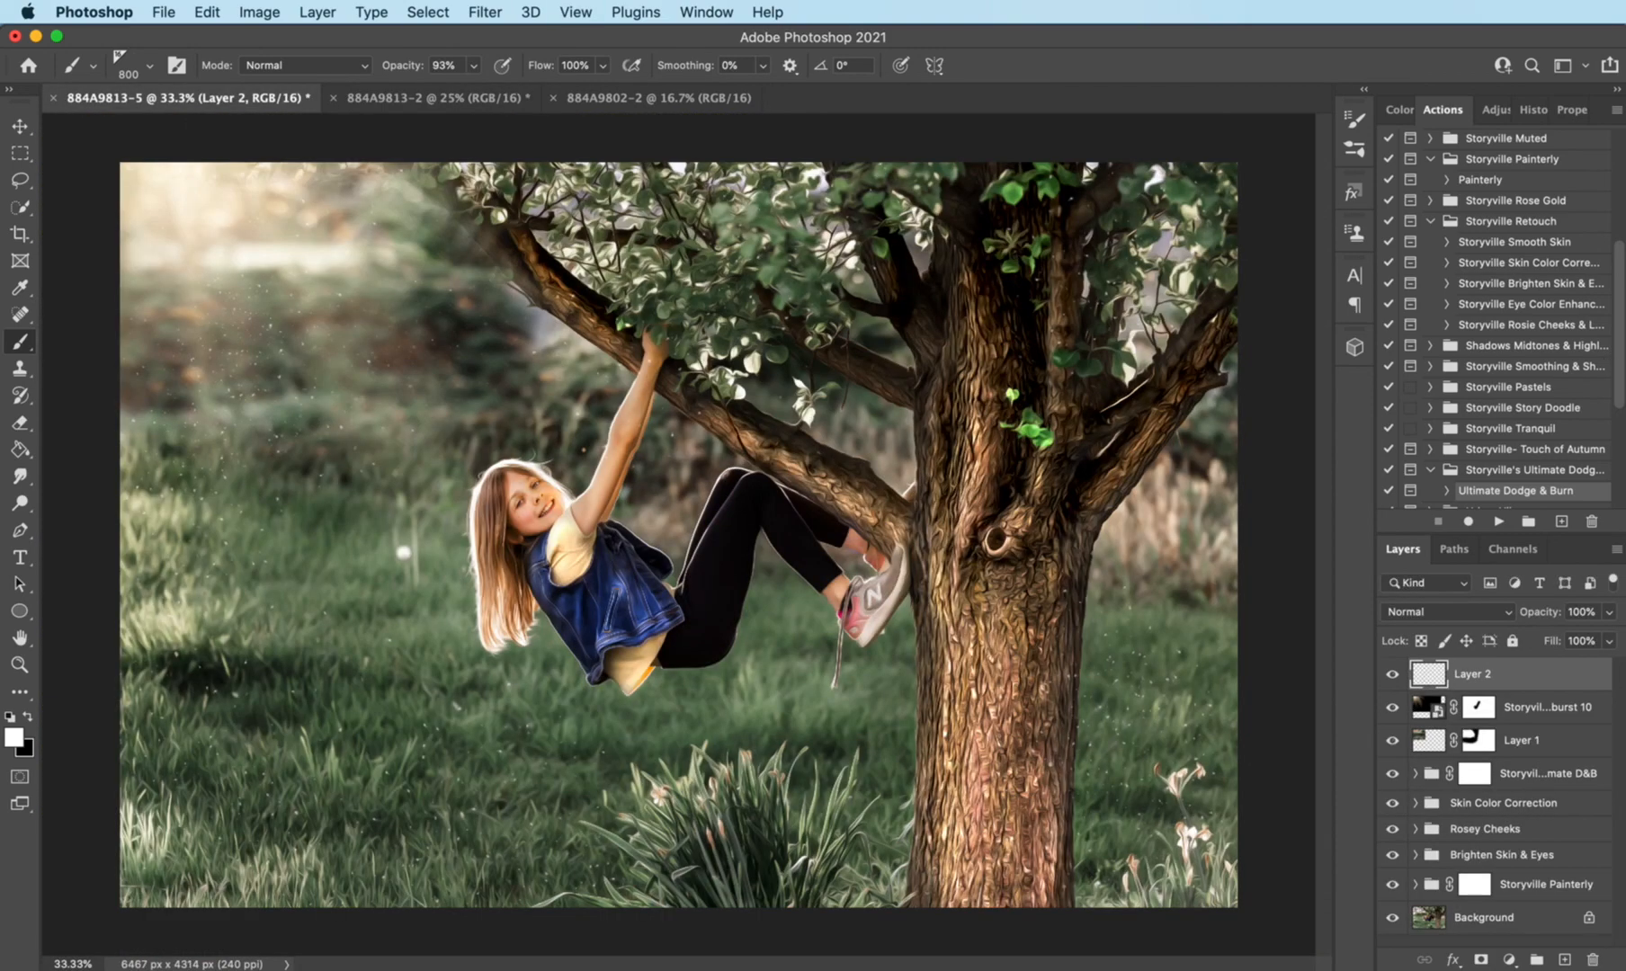